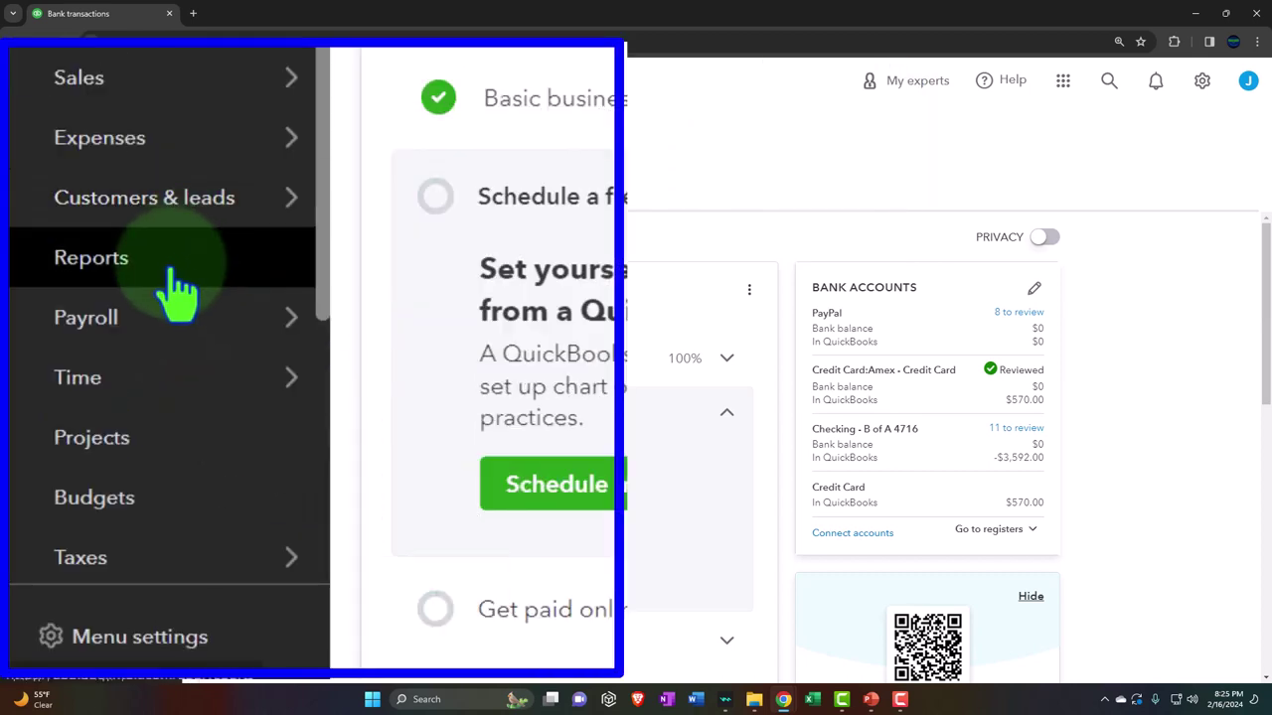
Open the Balance Sheet, Profit and Loss and Trial Balance favorite reports, each in its own new browser tab.
click(174, 286)
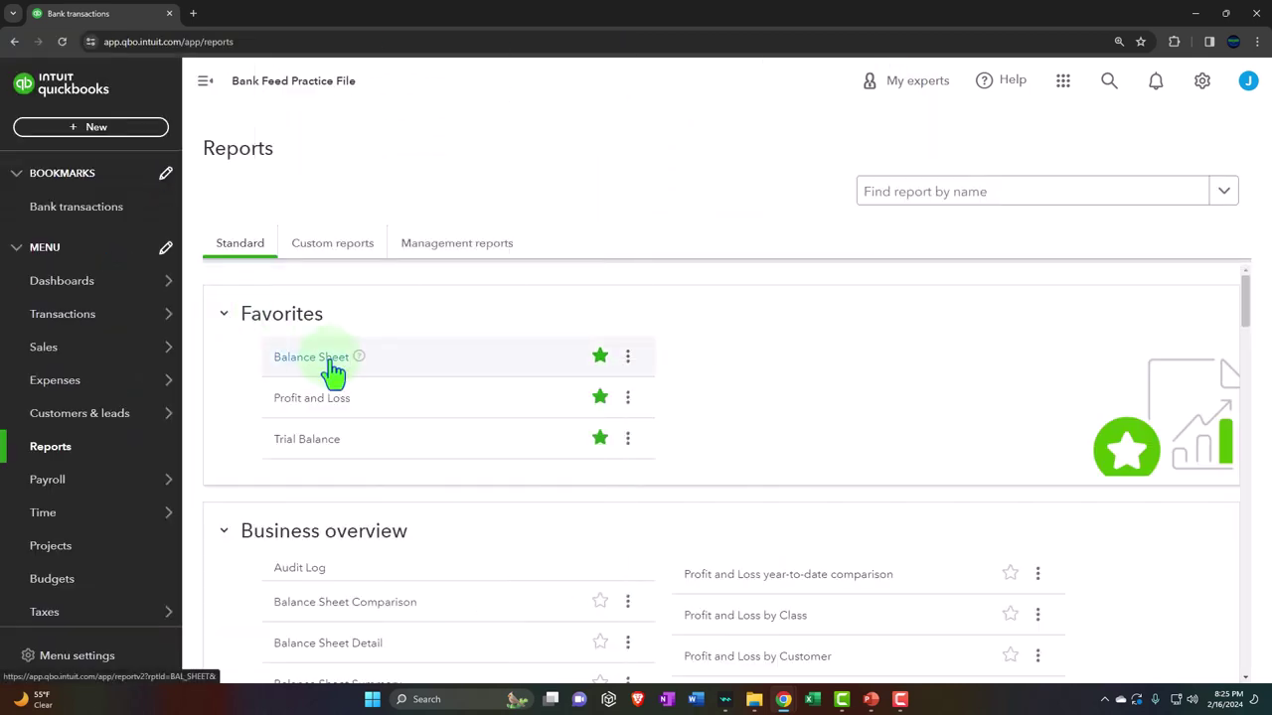
right_click(333, 370)
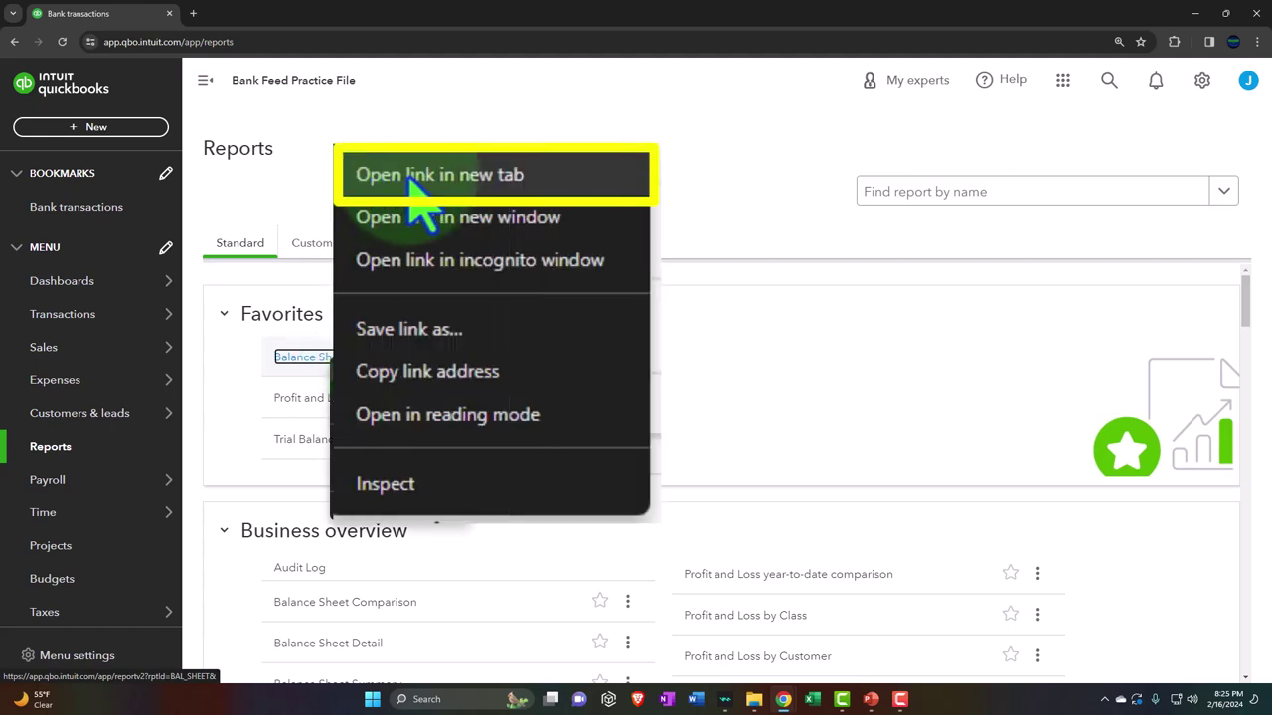
click(367, 374)
right_click(338, 397)
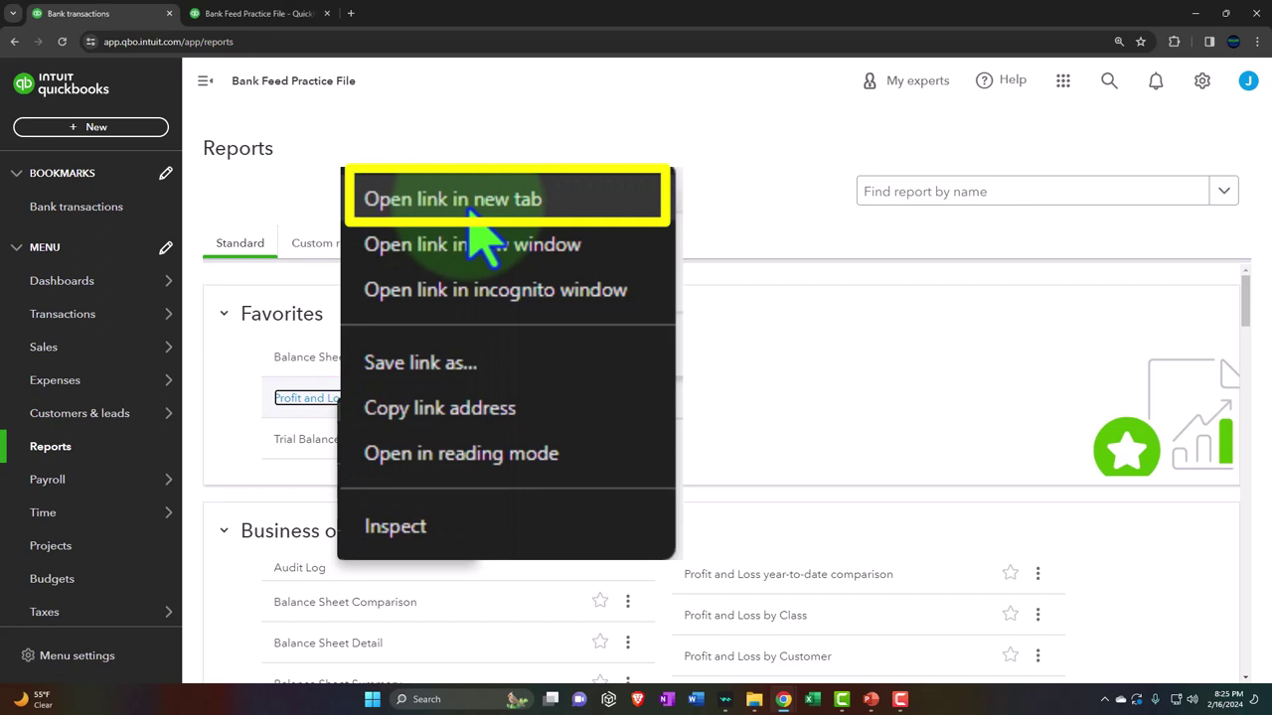
click(398, 425)
right_click(331, 444)
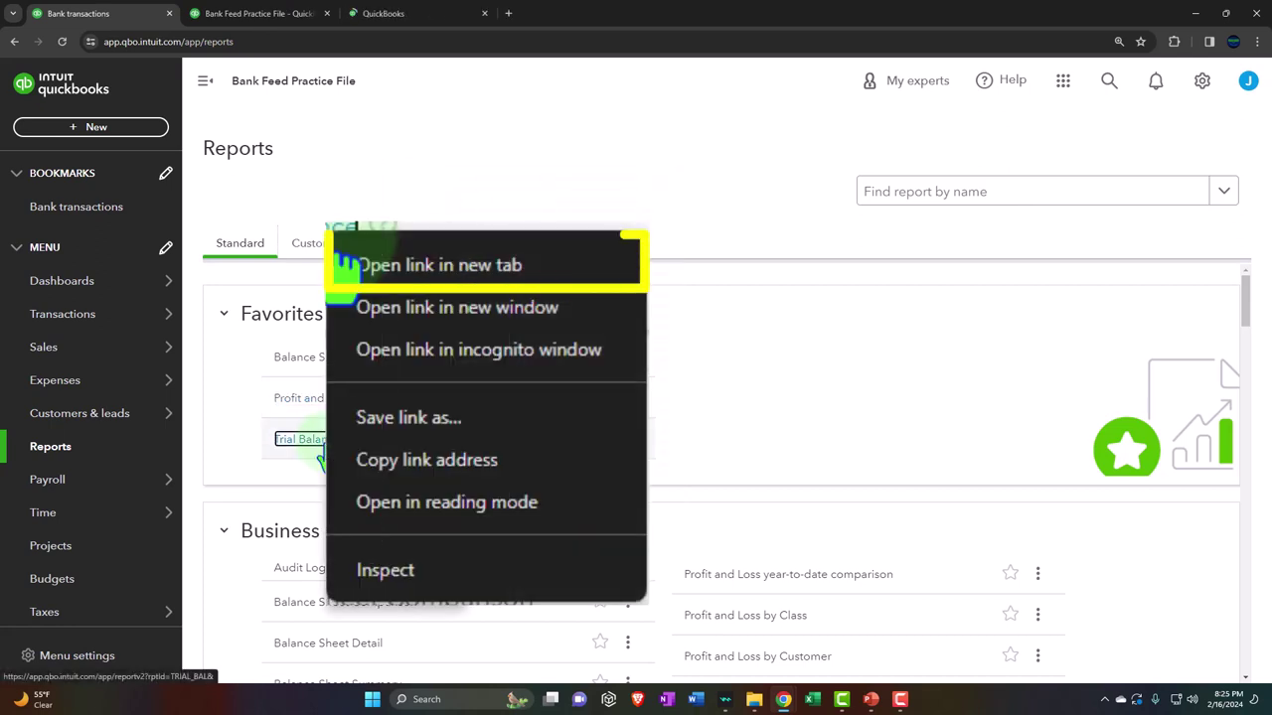
click(334, 454)
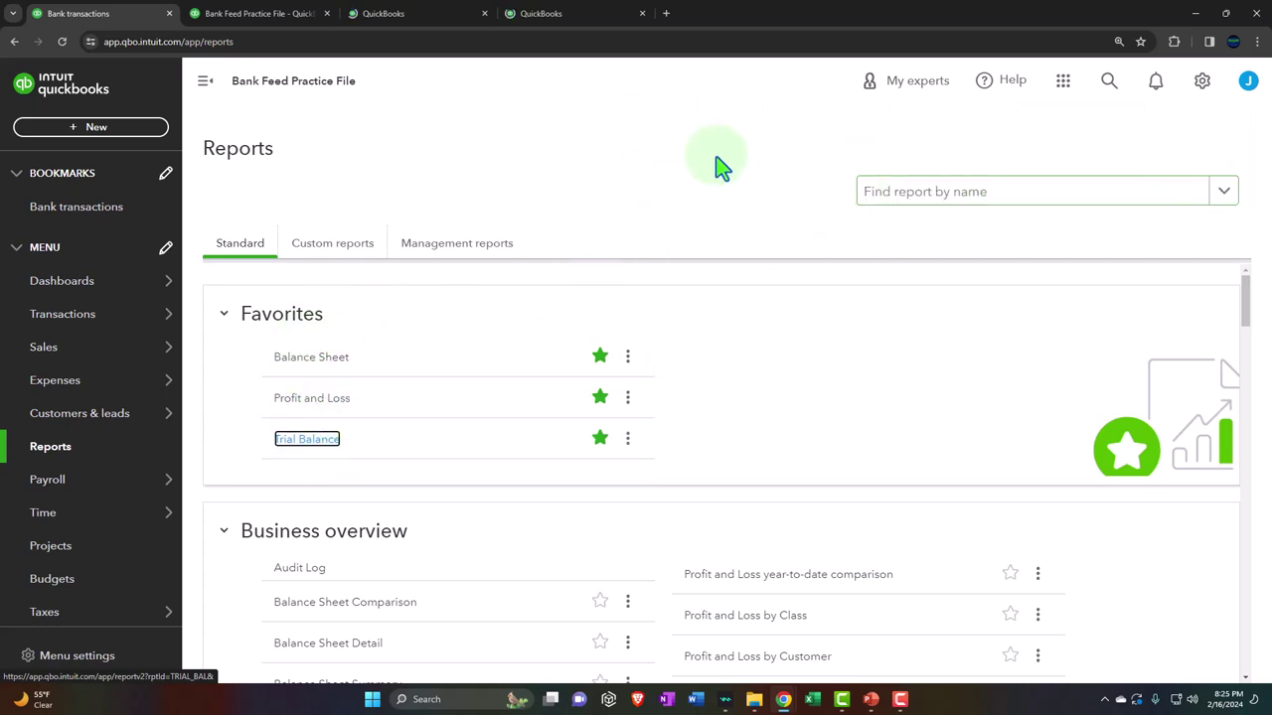
Set the Balance Sheet report period from 01/01/2024 to 03/31/2024.
click(261, 14)
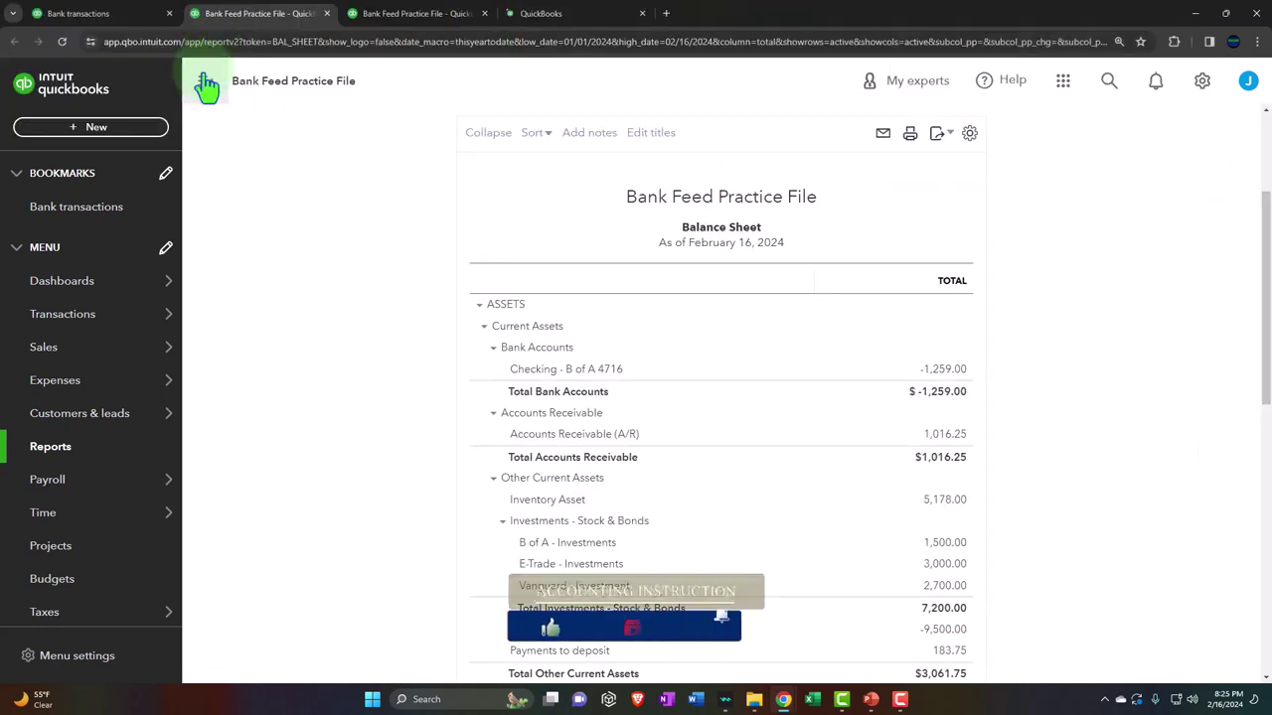
scroll(176, 275, up, 3)
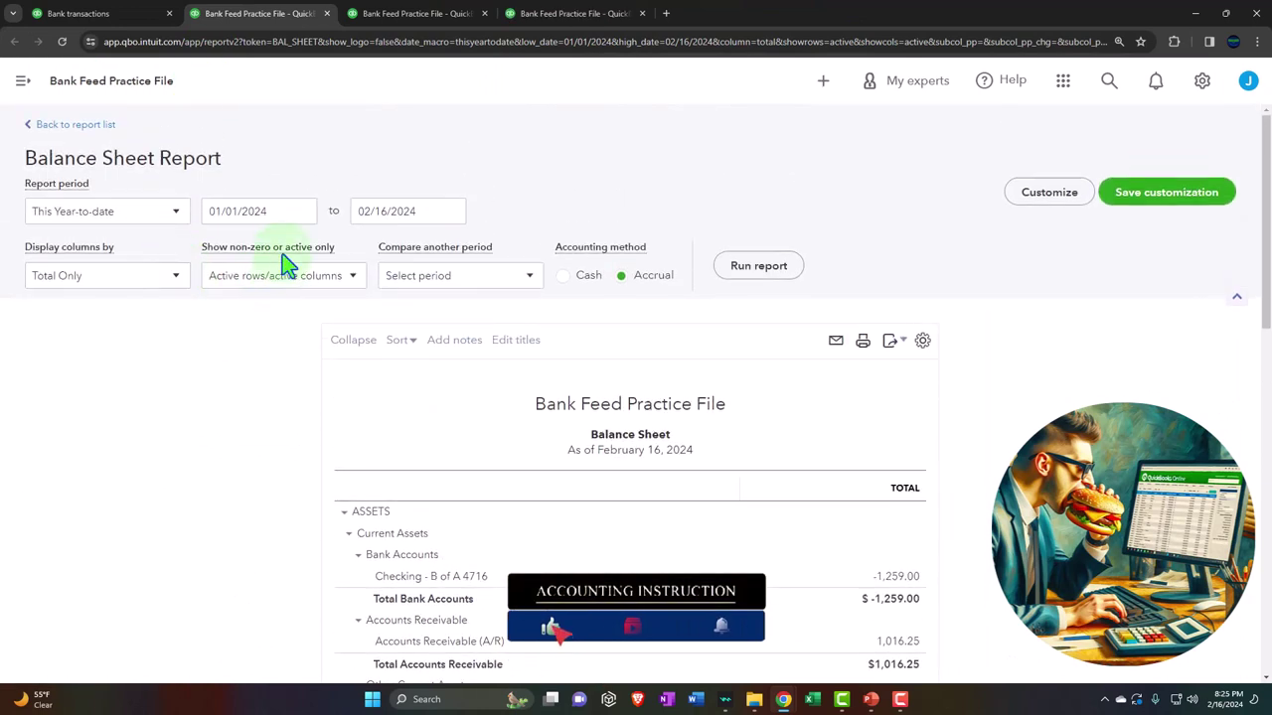
click(248, 204)
key(ctrl+a)
text(0)
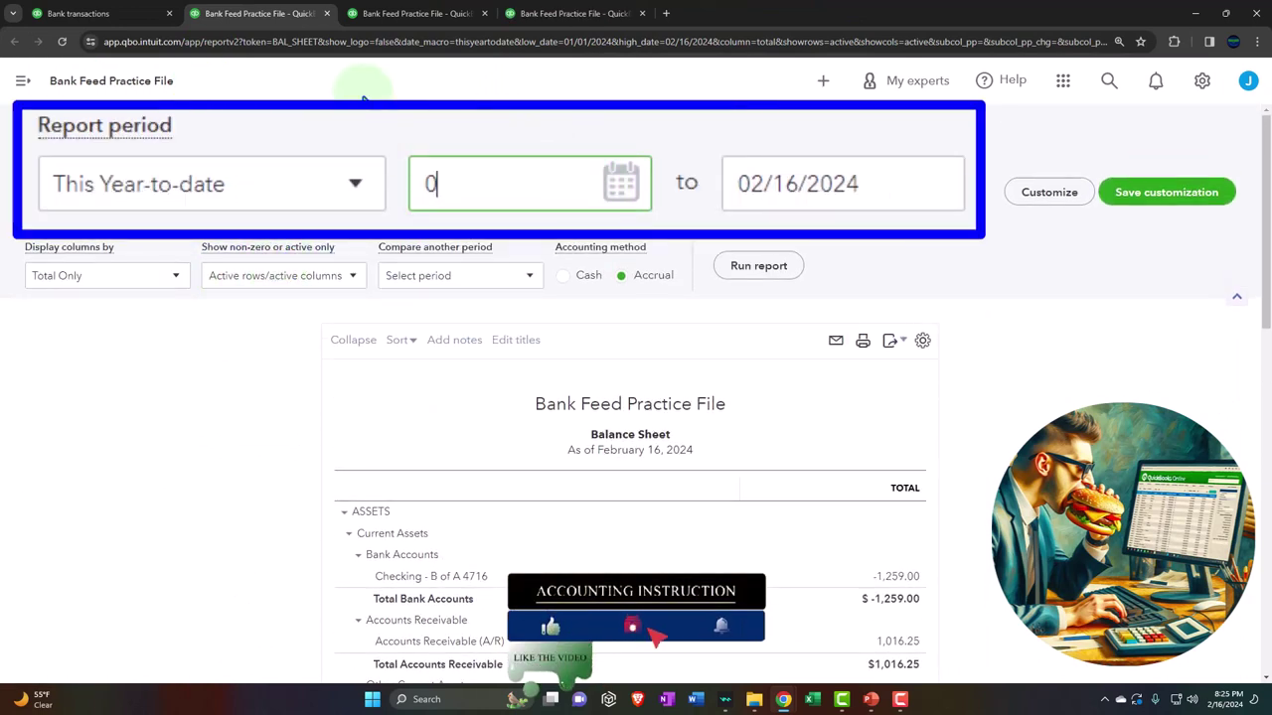
text(1/01/2024)
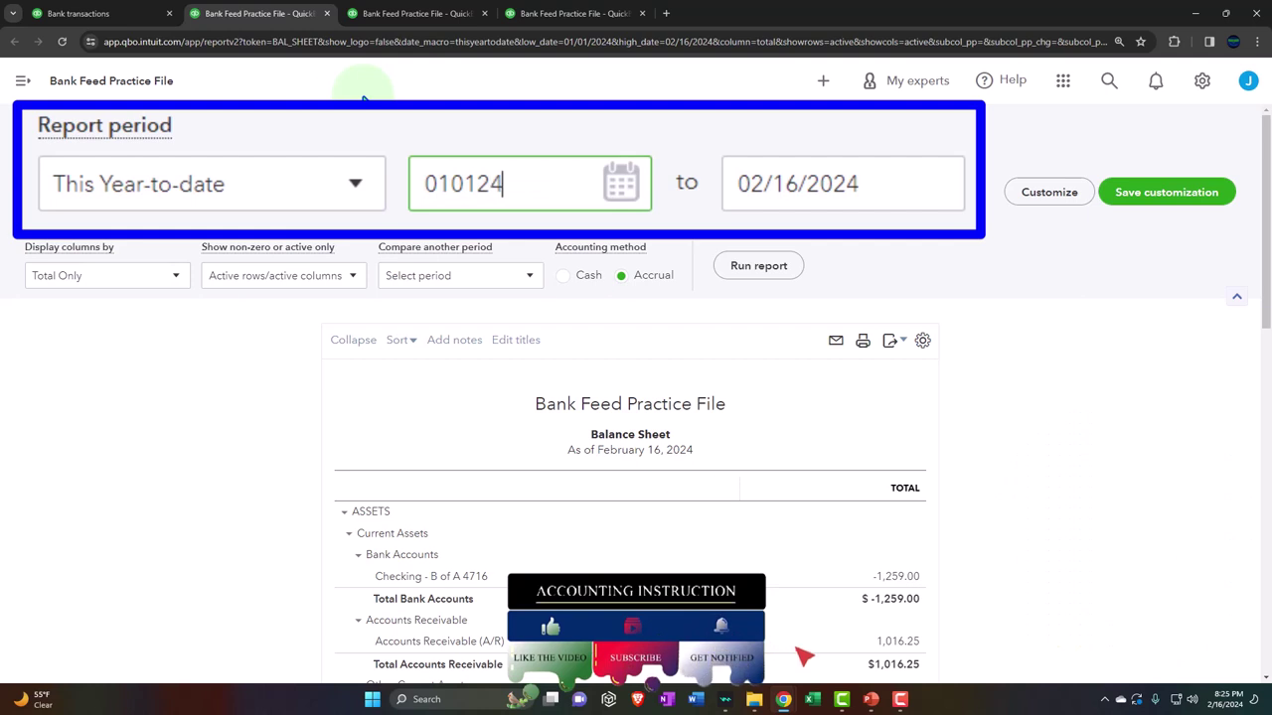
key(Tab)
text(033124)
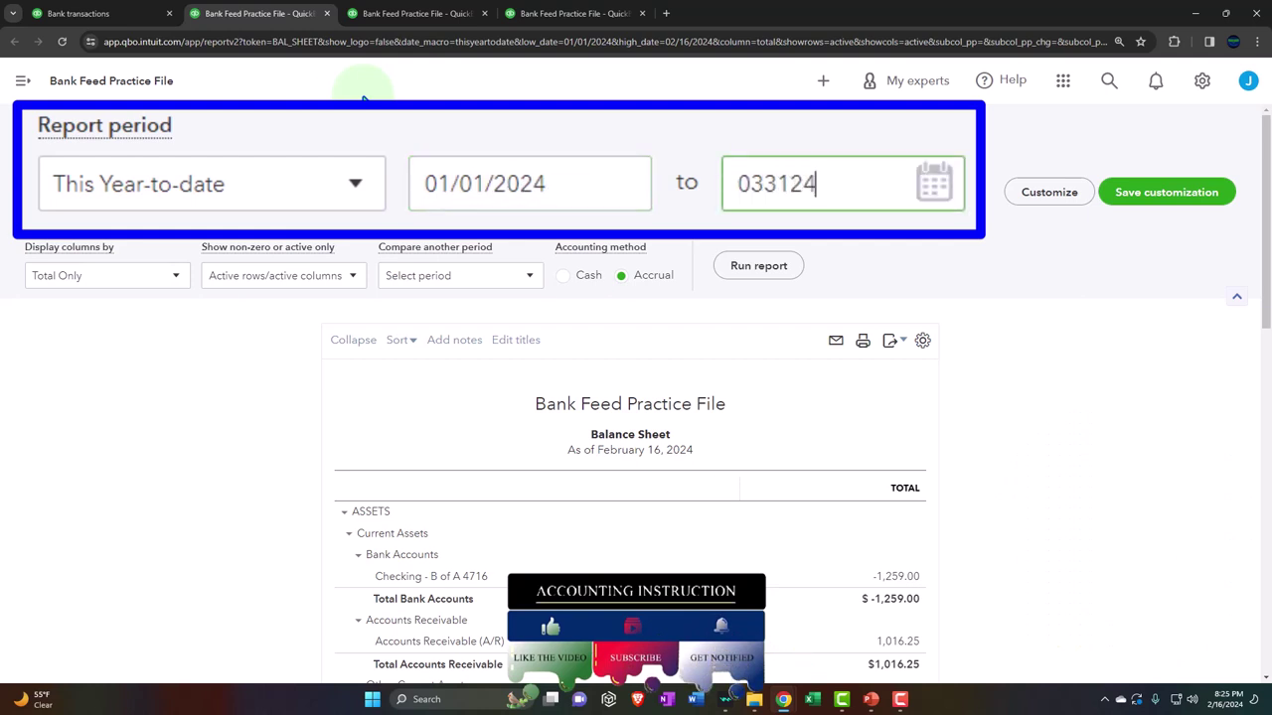
key(Tab)
Display the Balance Sheet columns by Months and run the report.
click(173, 278)
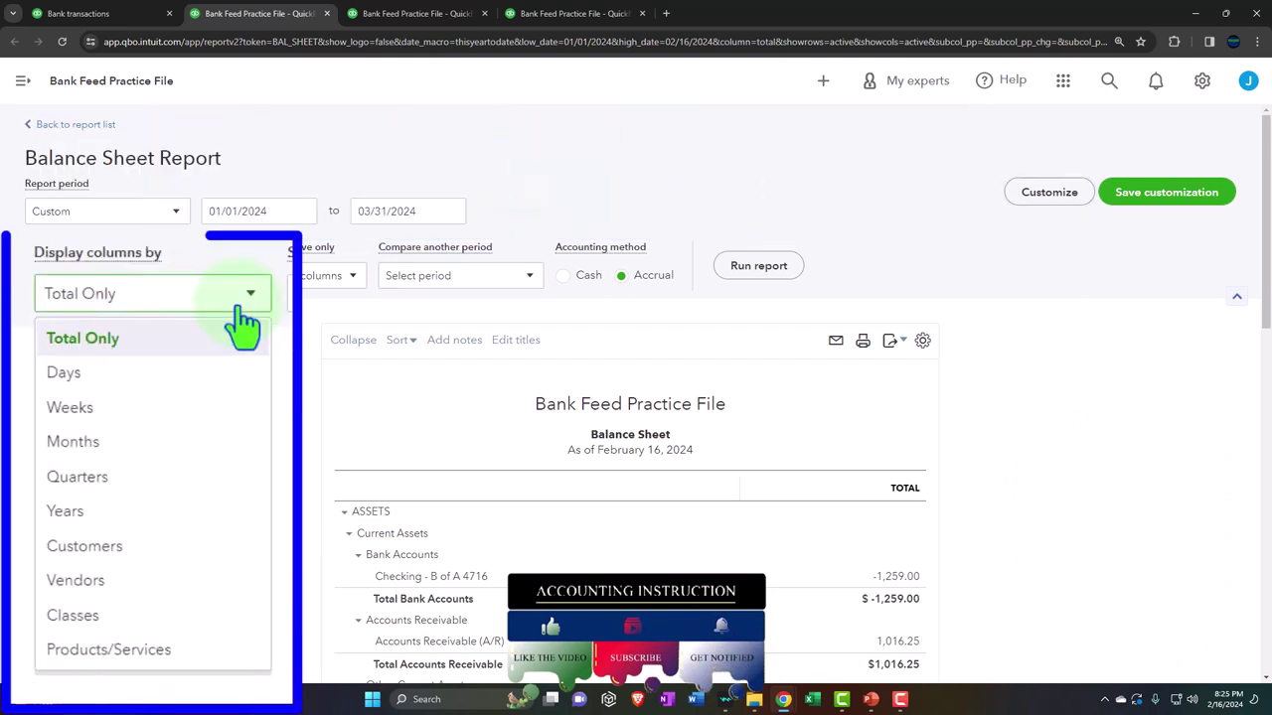
click(188, 445)
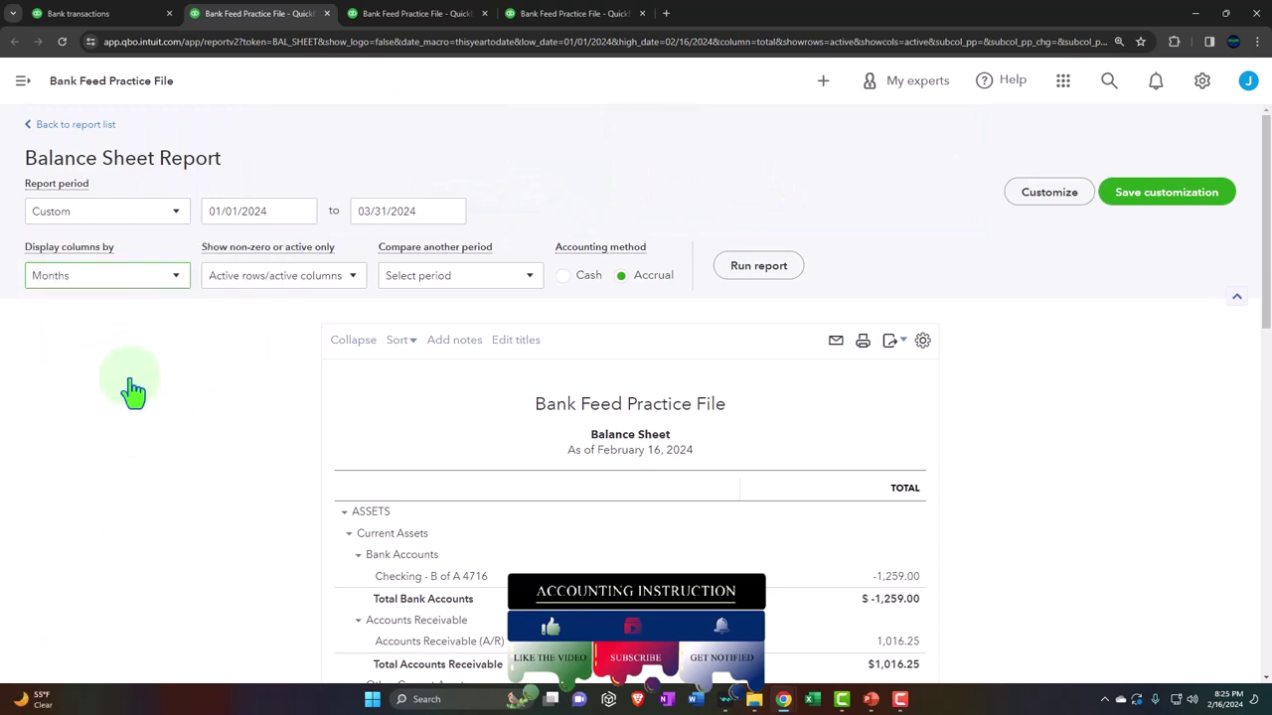
click(754, 275)
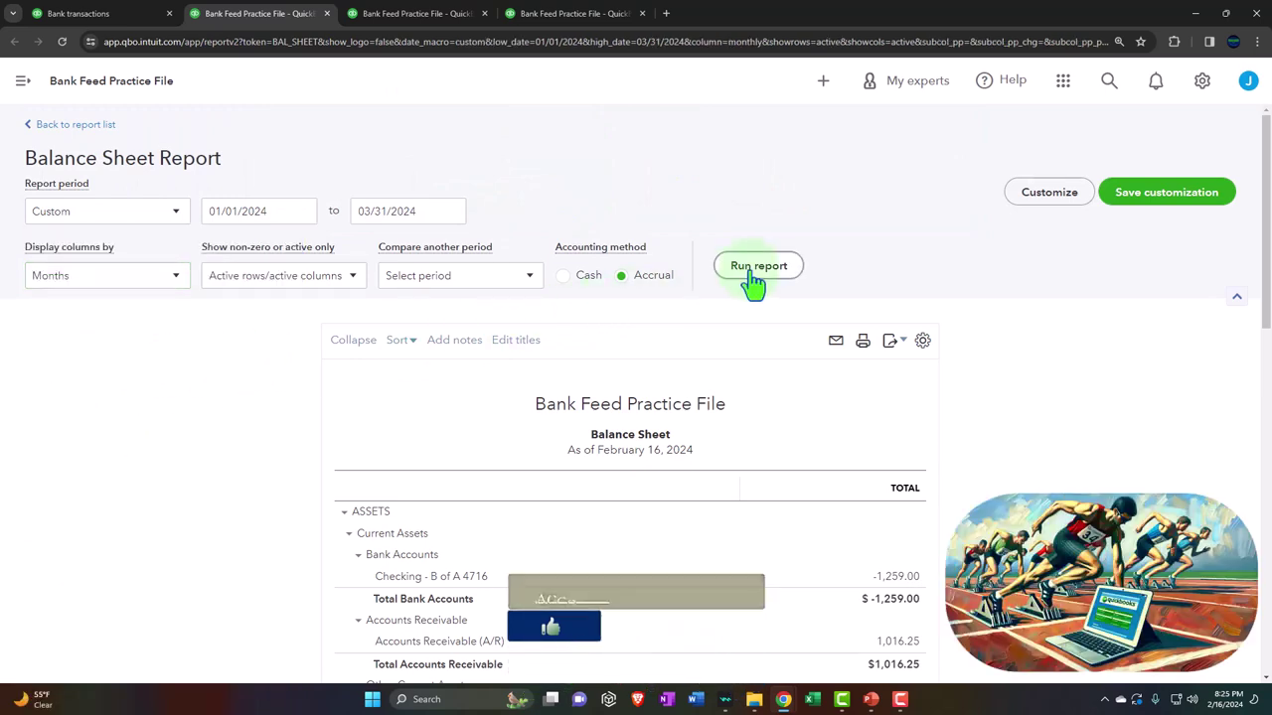
Set the Profit and Loss report period from 01/01/2024 to 03/31/2024.
click(417, 13)
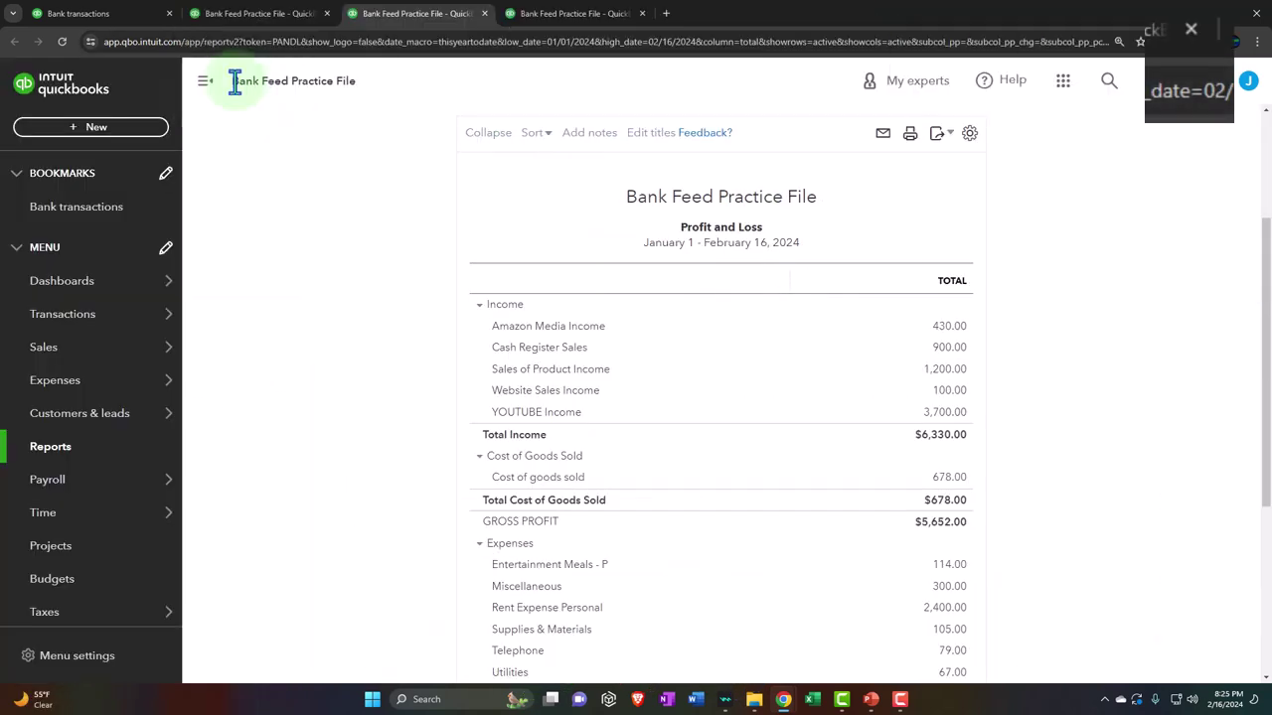
click(204, 84)
scroll(190, 264, up, 5)
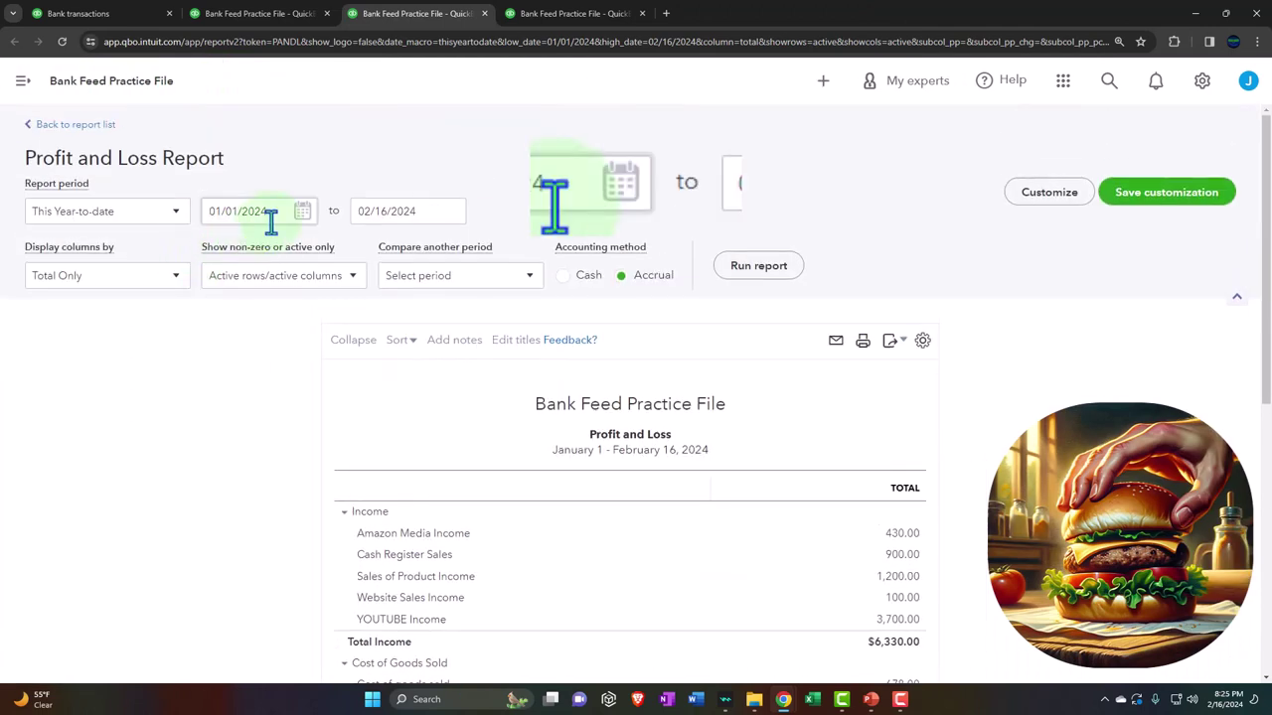
click(269, 214)
text(010124)
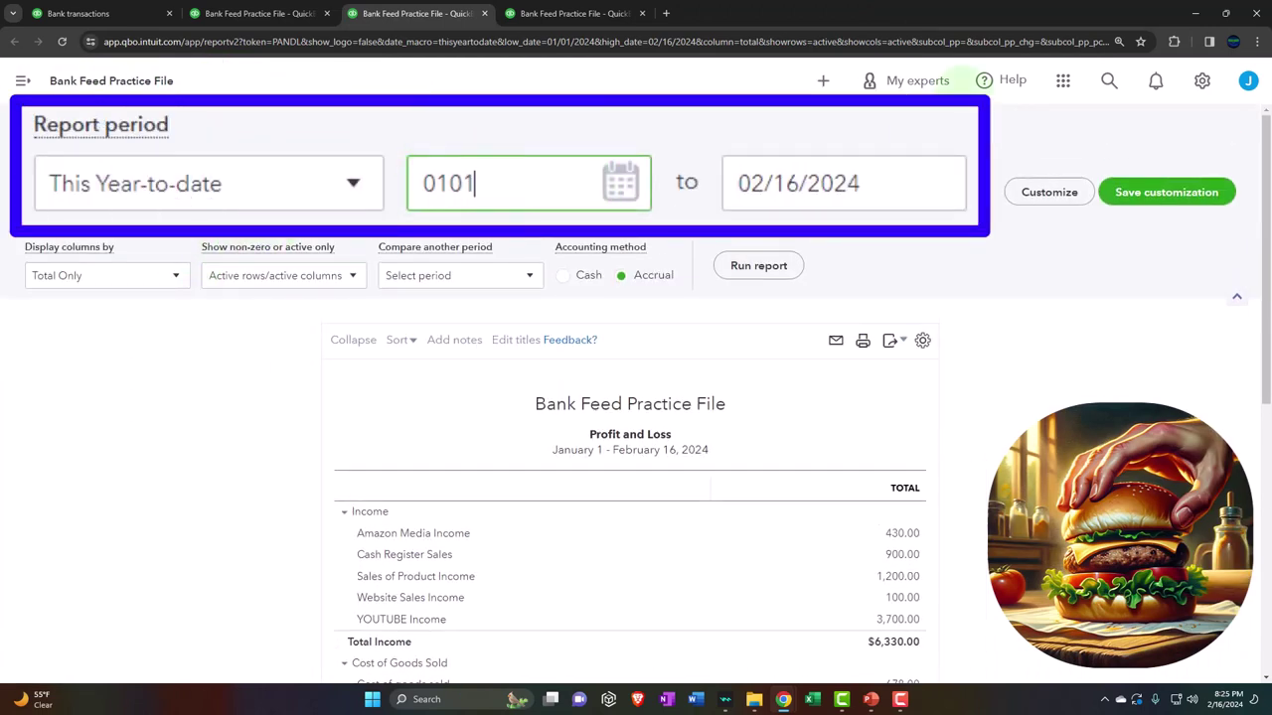
key(Tab)
text(033124)
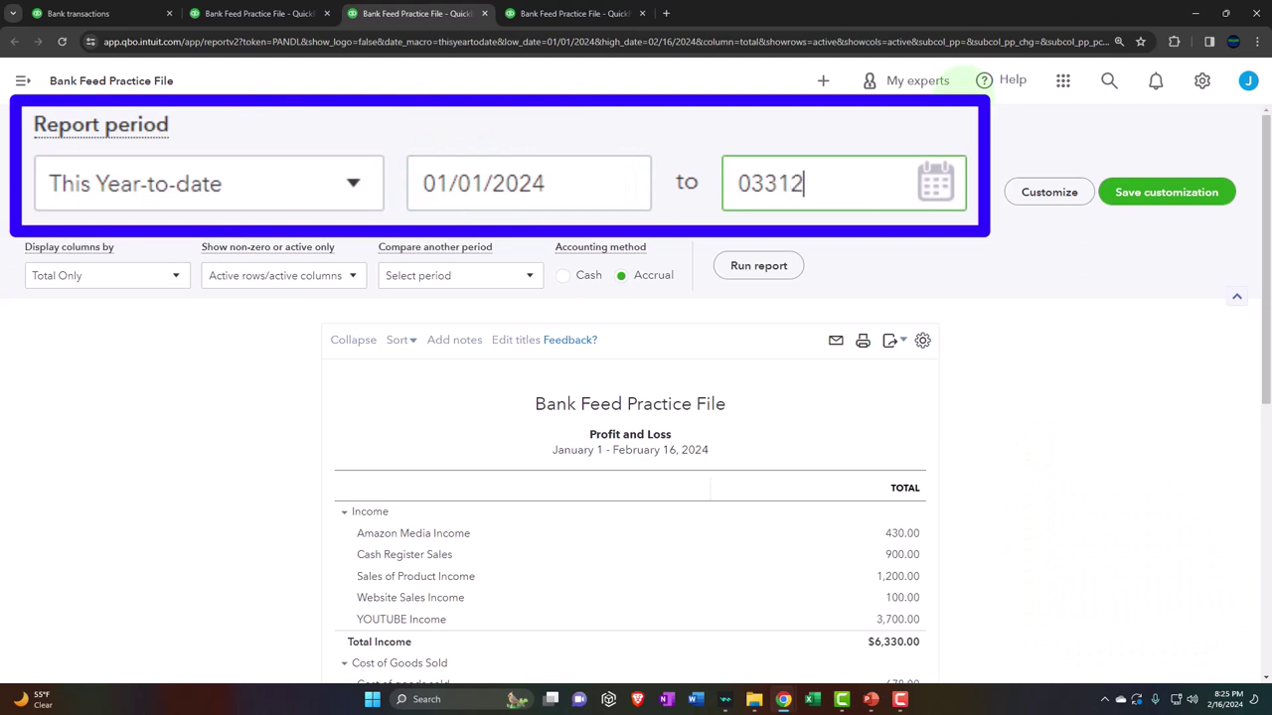
key(Tab)
Display the Profit and Loss columns by Months and run the report.
click(174, 276)
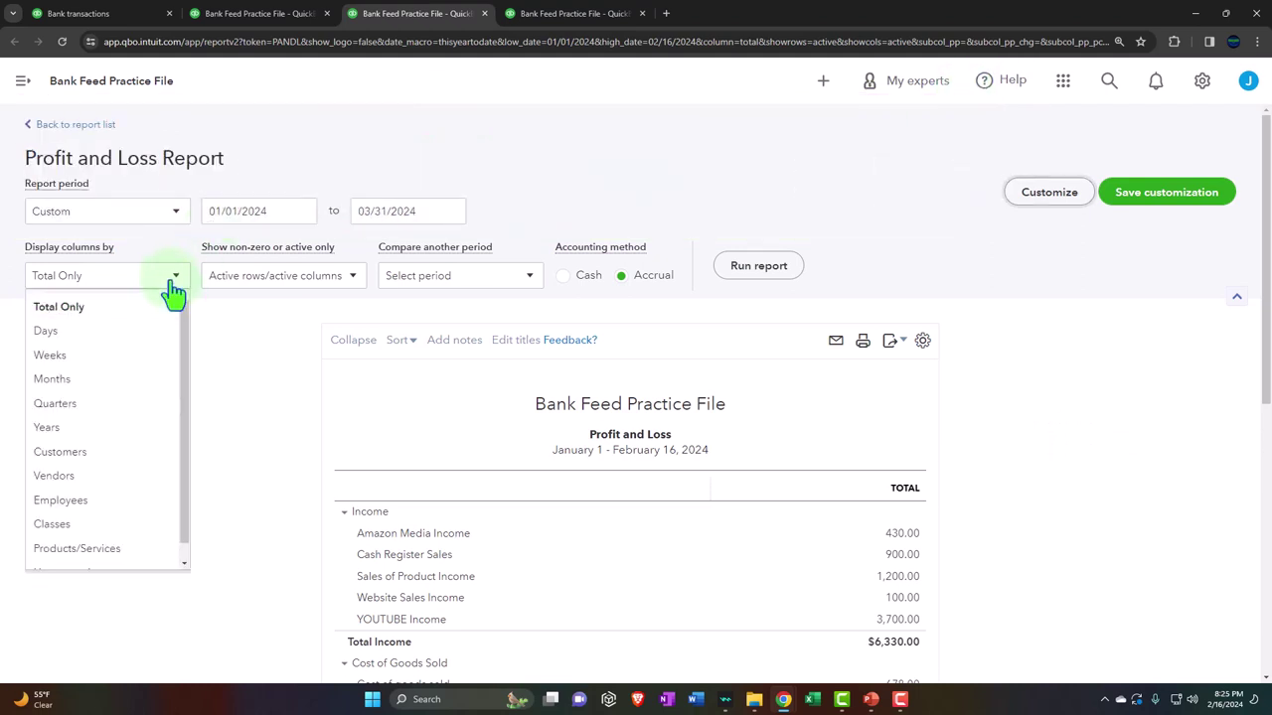
click(164, 427)
click(743, 274)
Set the Trial Balance report period from 01/01/2024 to 03/31/2024.
click(571, 13)
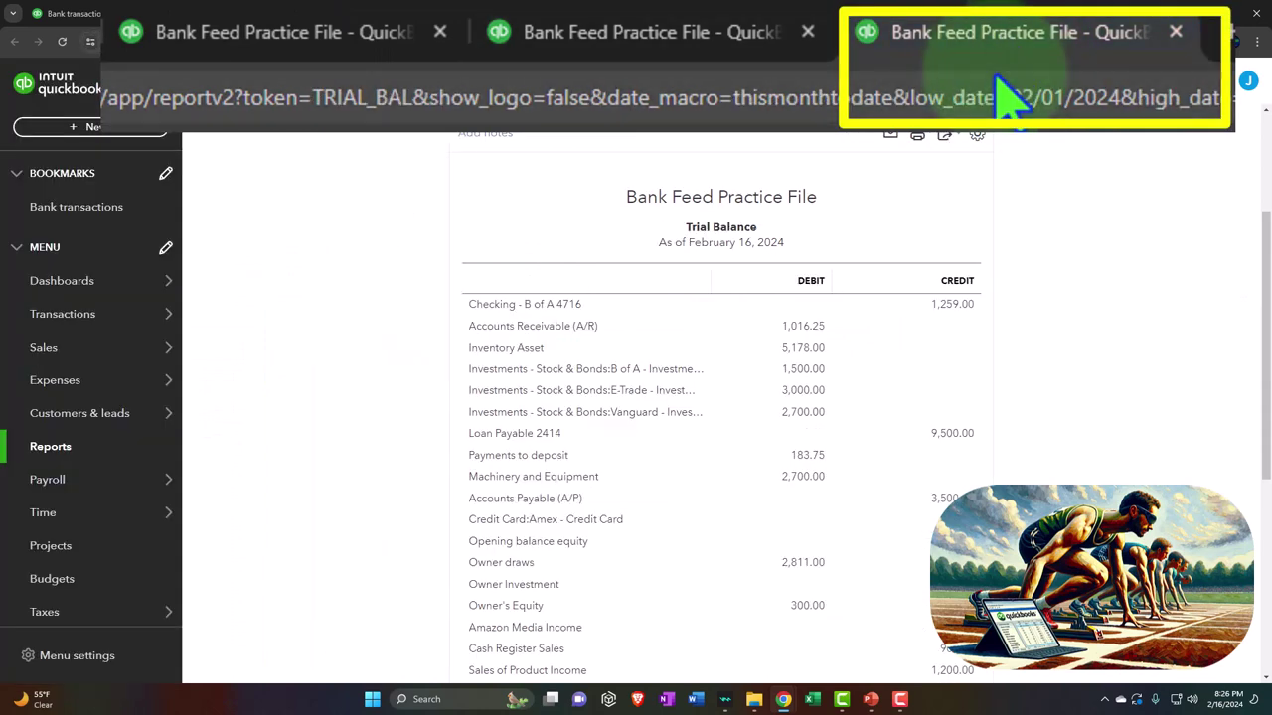
click(205, 82)
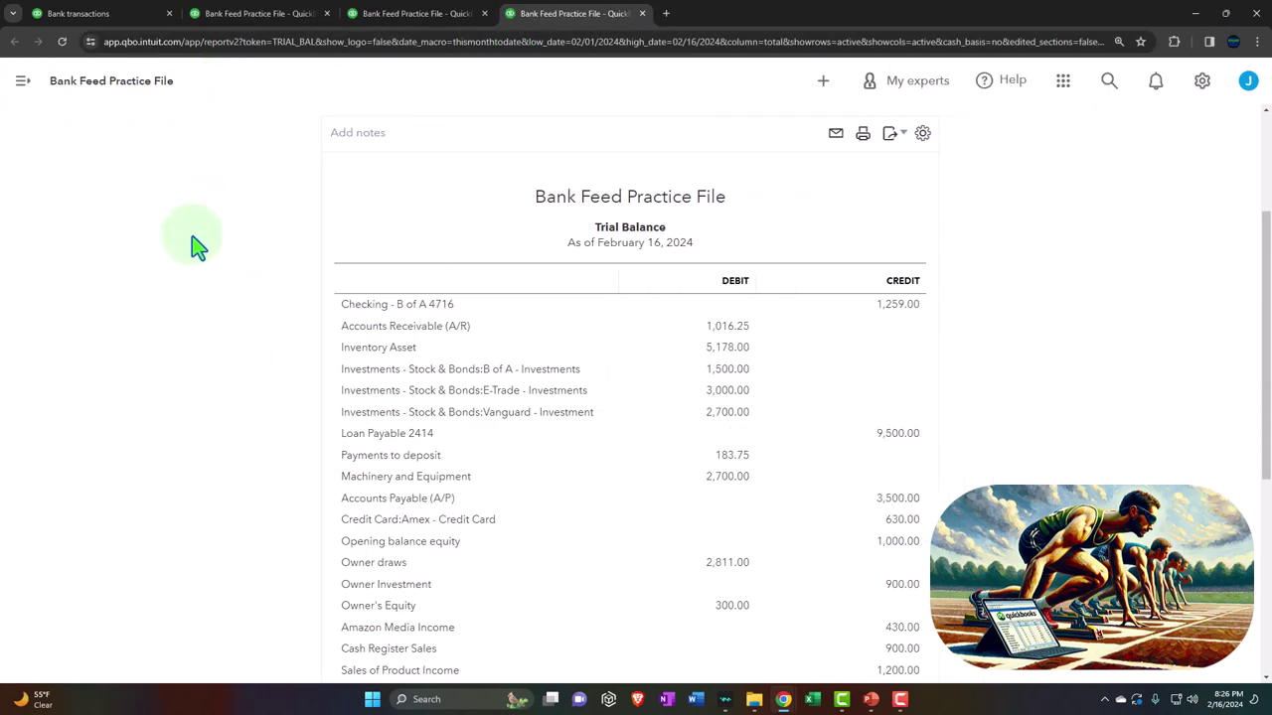
click(252, 208)
text(01/01/2024)
key(Tab)
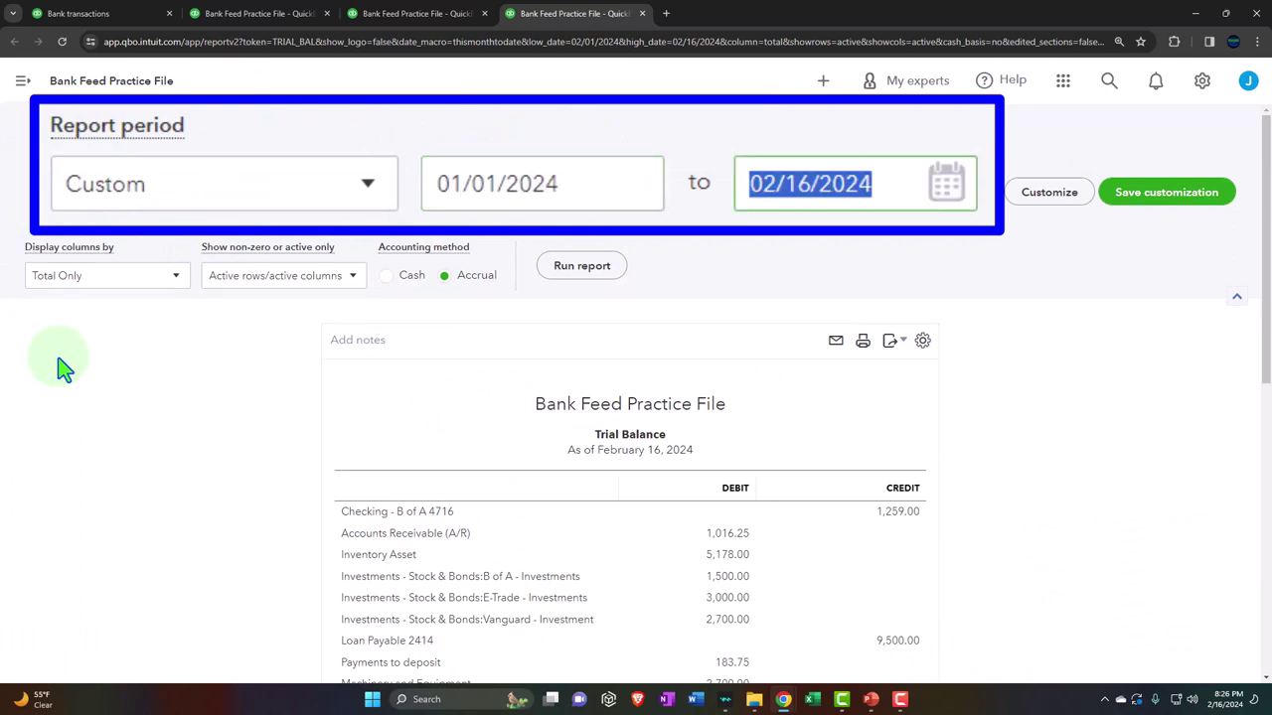
text(03312024)
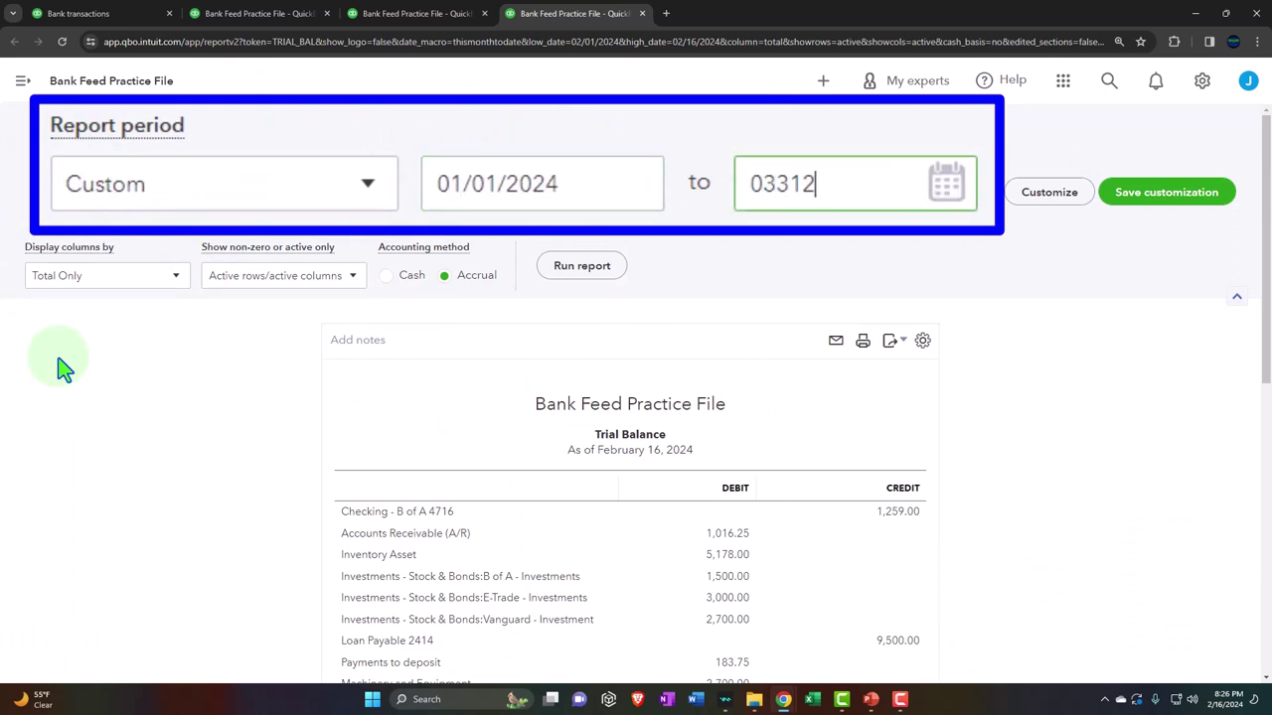
Display the Trial Balance columns by Months and run the report.
click(176, 275)
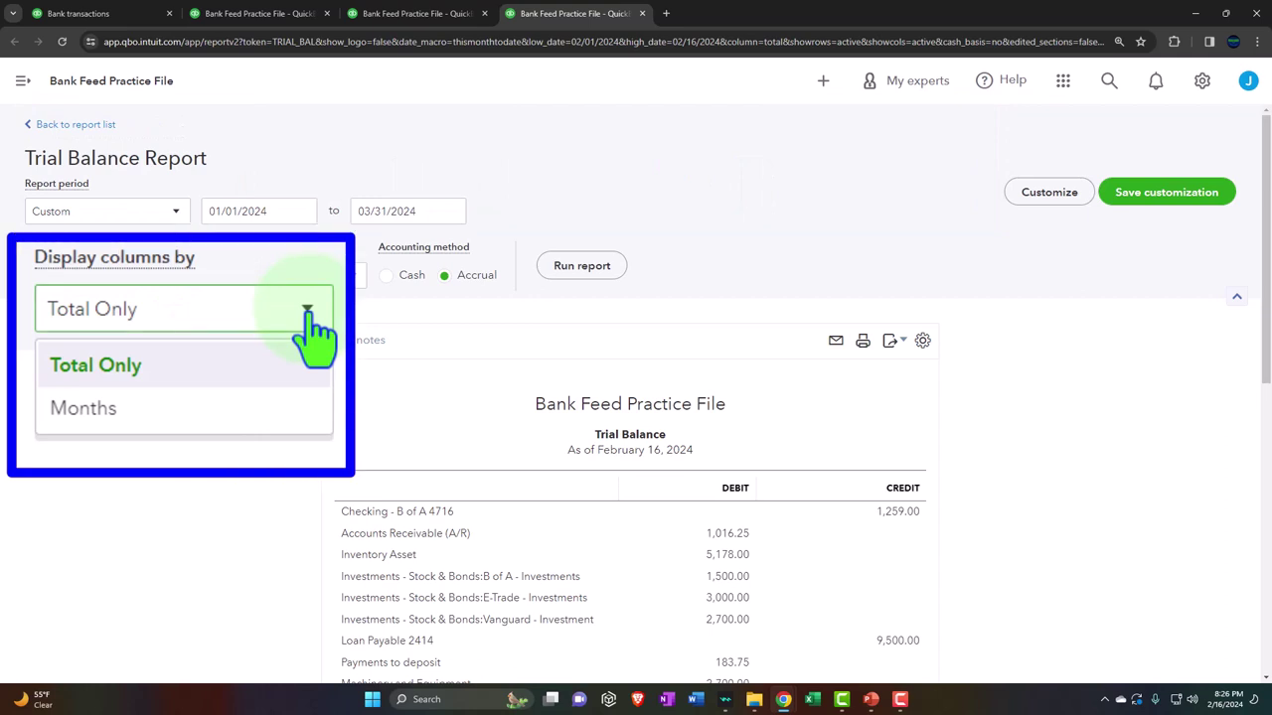
click(256, 410)
click(569, 268)
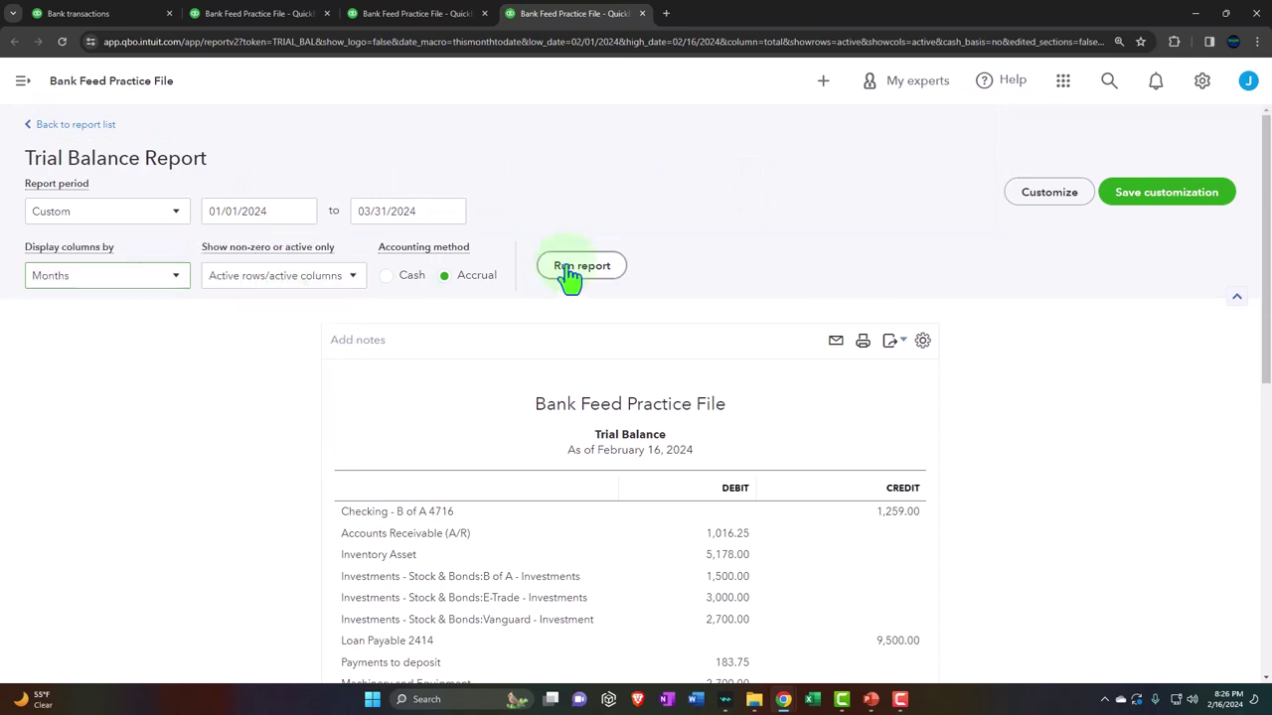
scroll(569, 277, down, 2)
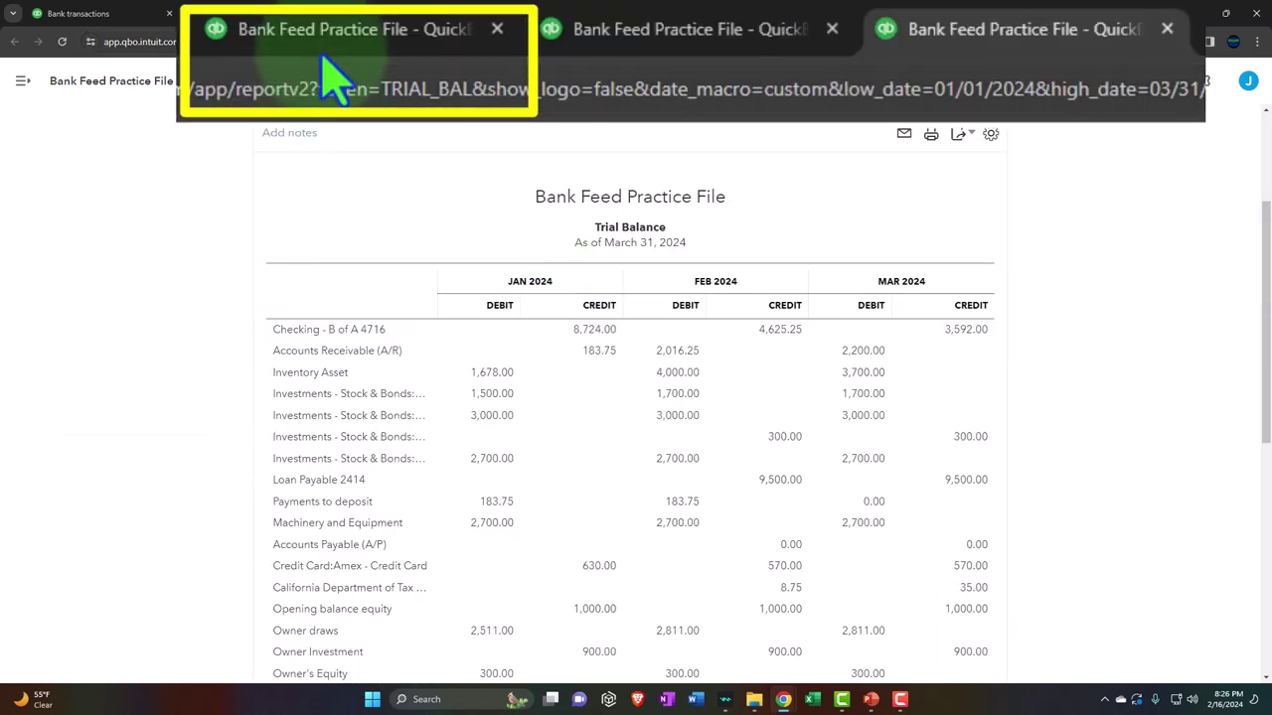
Examine the asset and liability accounts month by month on the Balance Sheet at an enlarged page zoom.
click(249, 14)
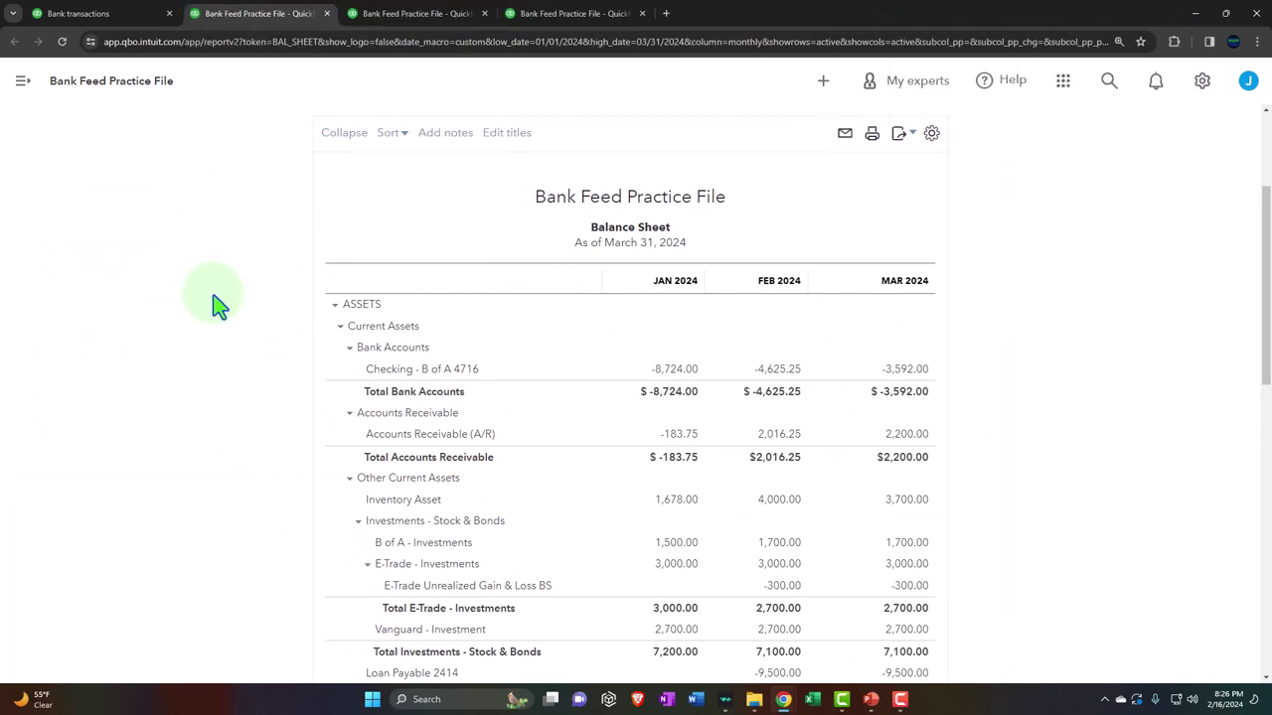
key(ctrl+plus)
key(ctrl+plus)
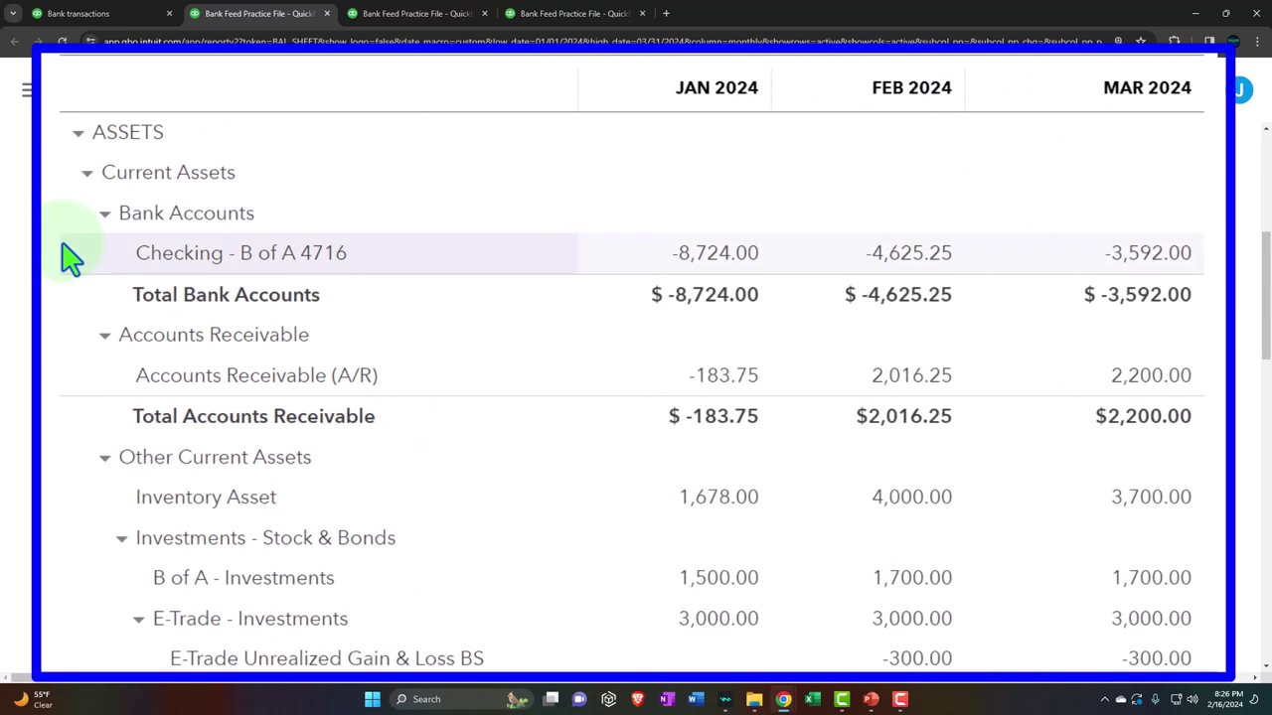
scroll(70, 258, down, 8)
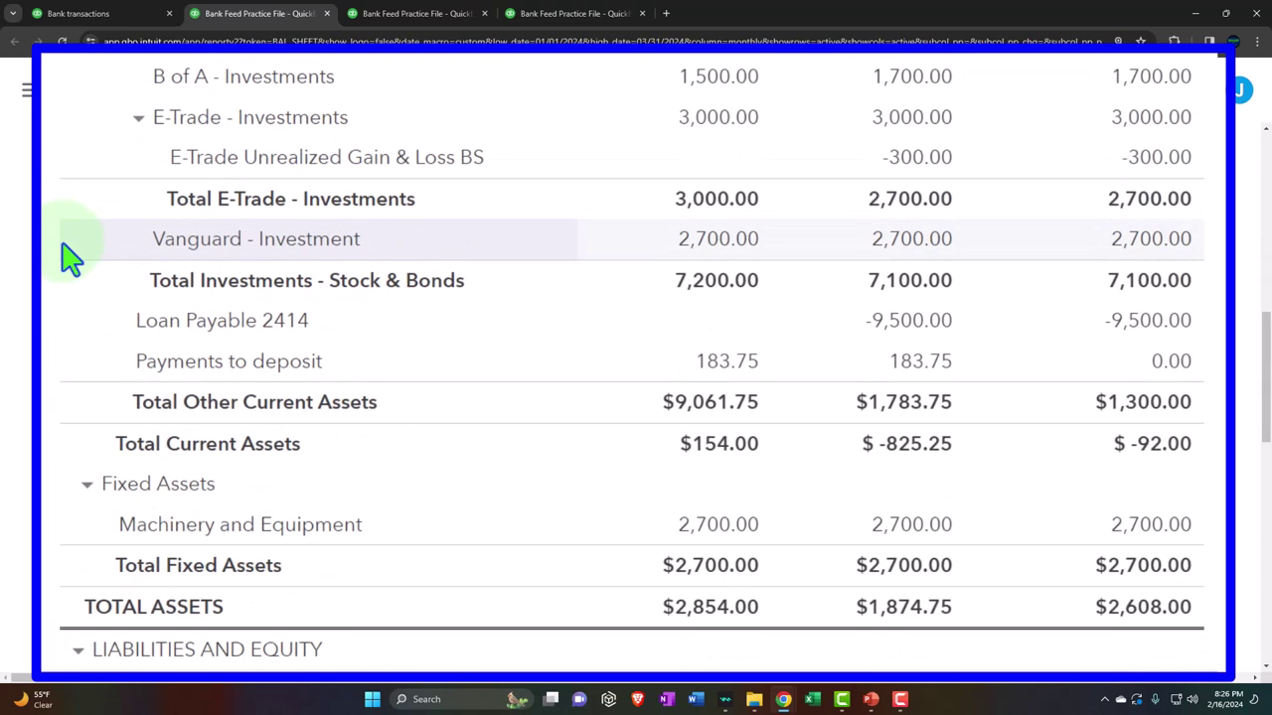
scroll(69, 258, down, 2)
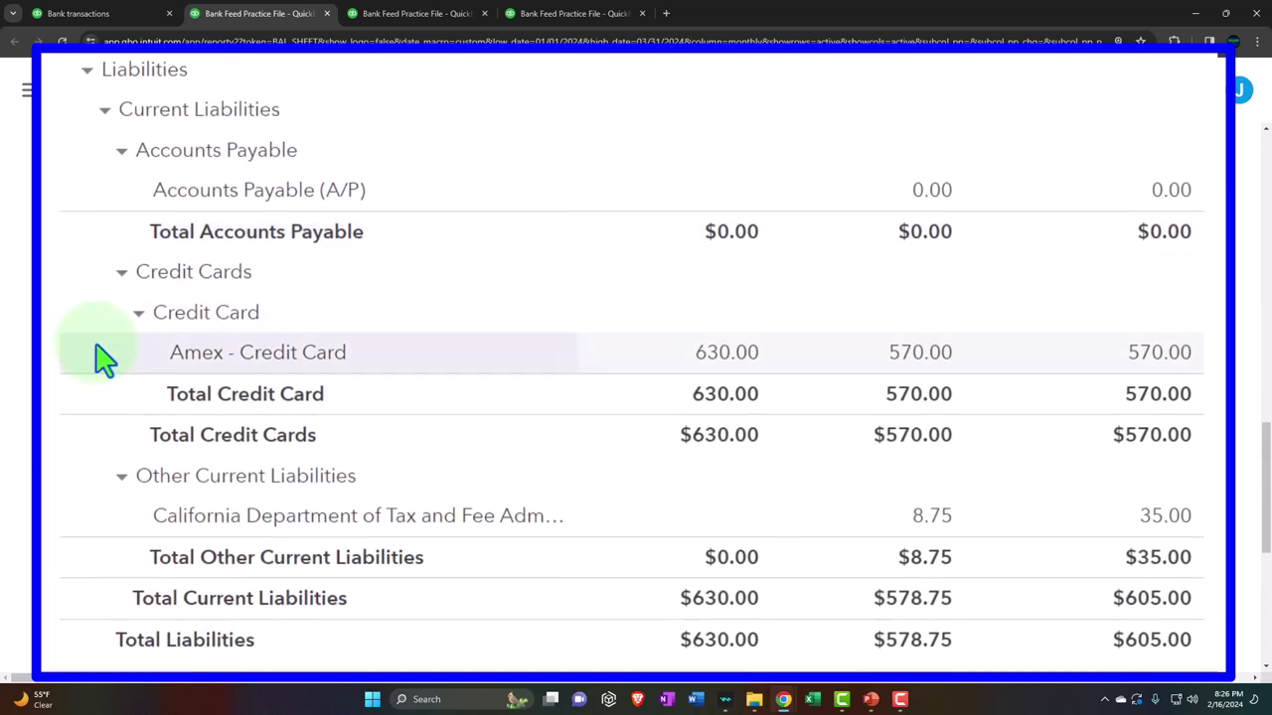
scroll(104, 357, up, 10)
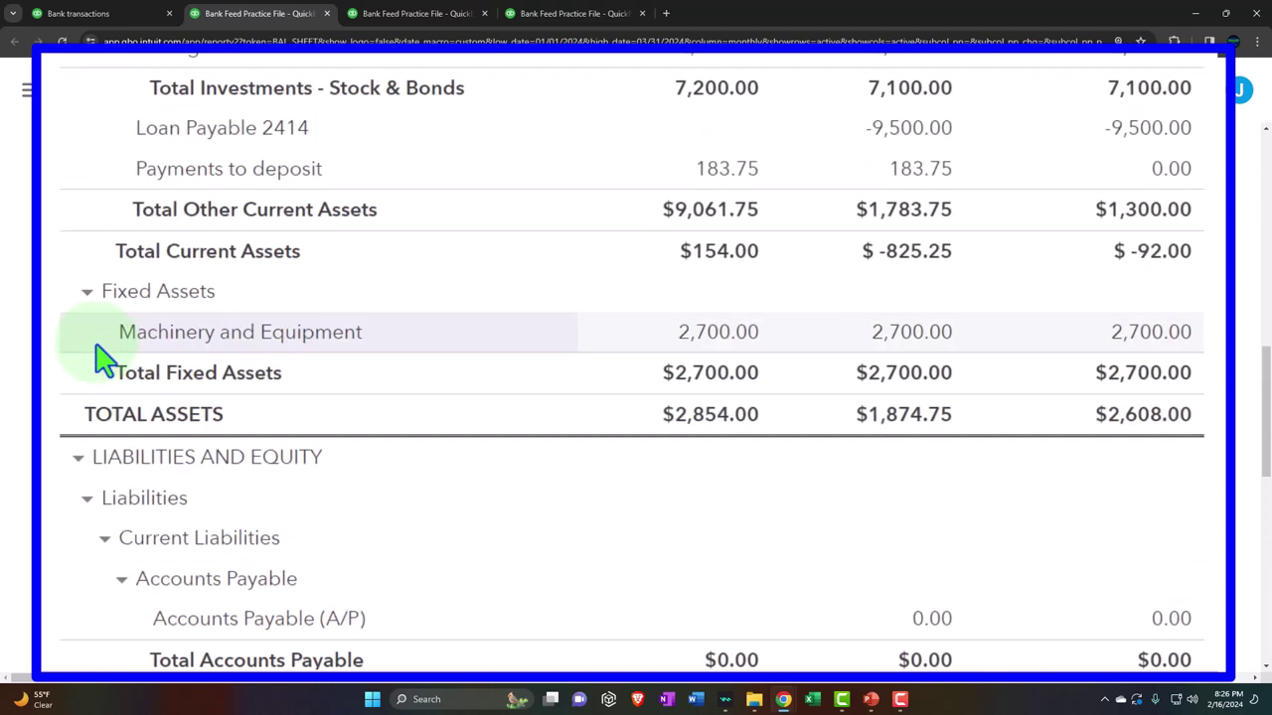
scroll(104, 357, up, 1)
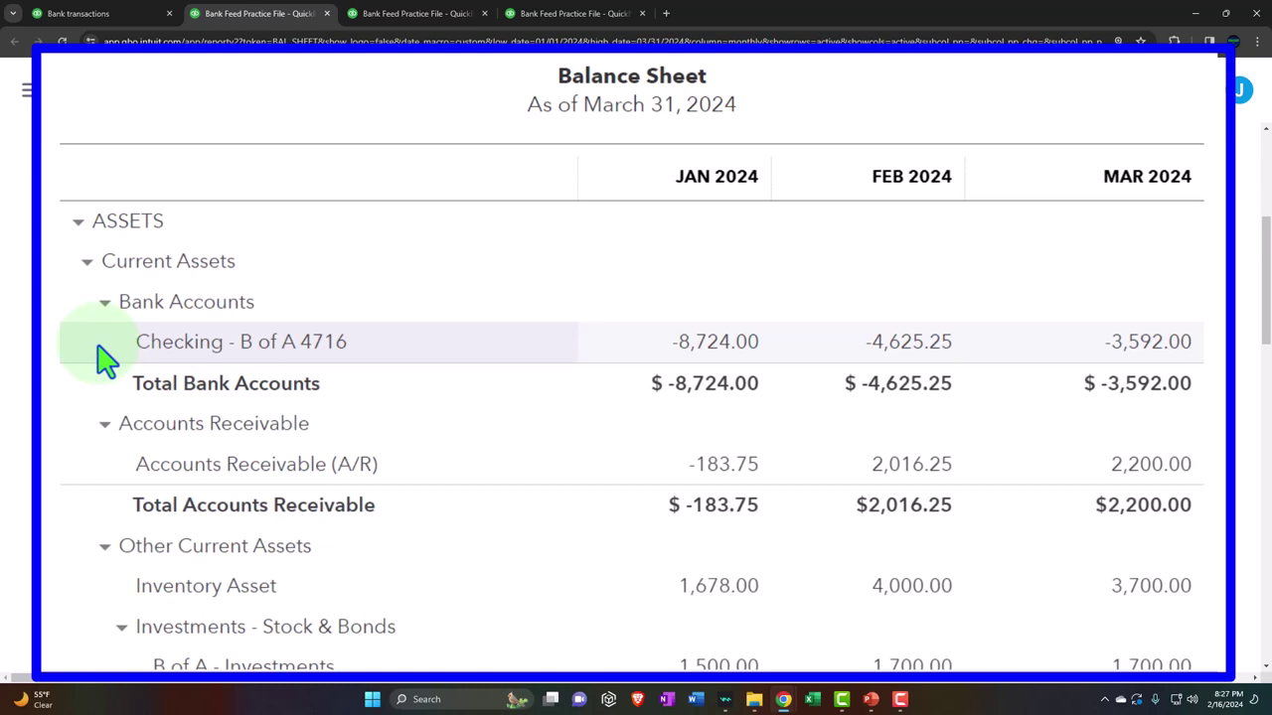
Open the bank transactions page in the first browser tab and view the full list of PayPal transactions awaiting review.
click(80, 17)
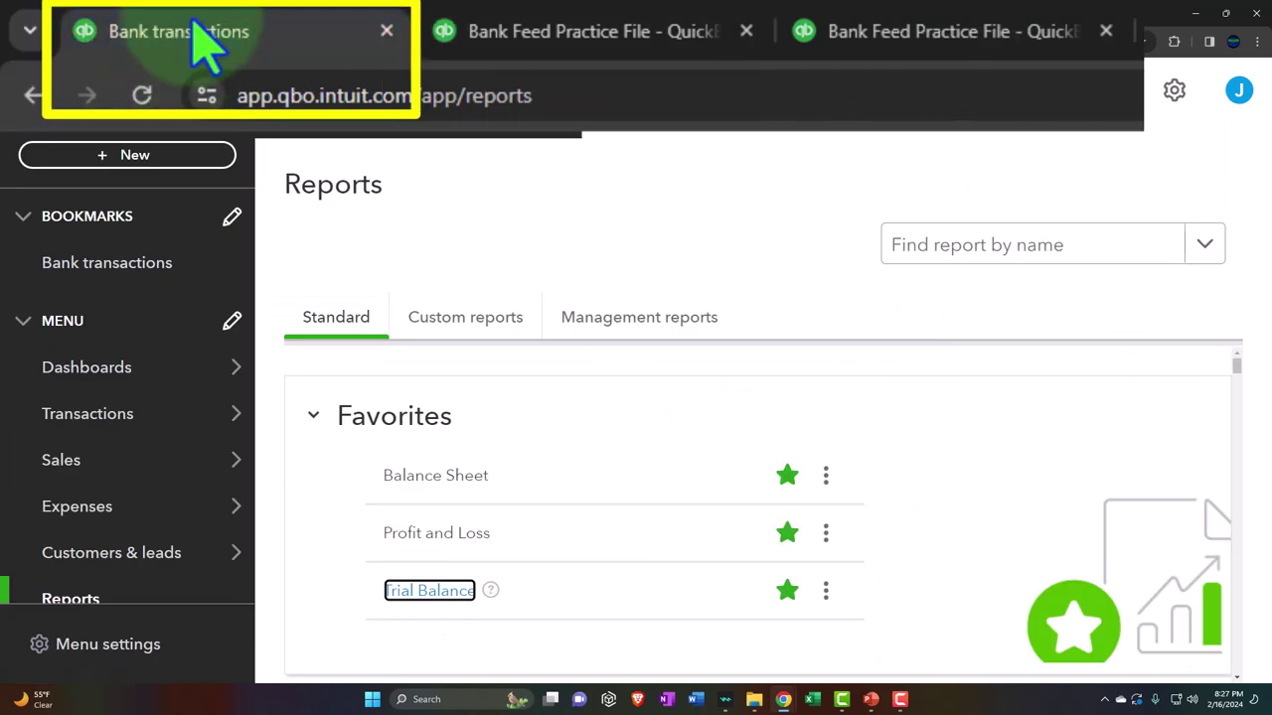
key(ctrl+minus)
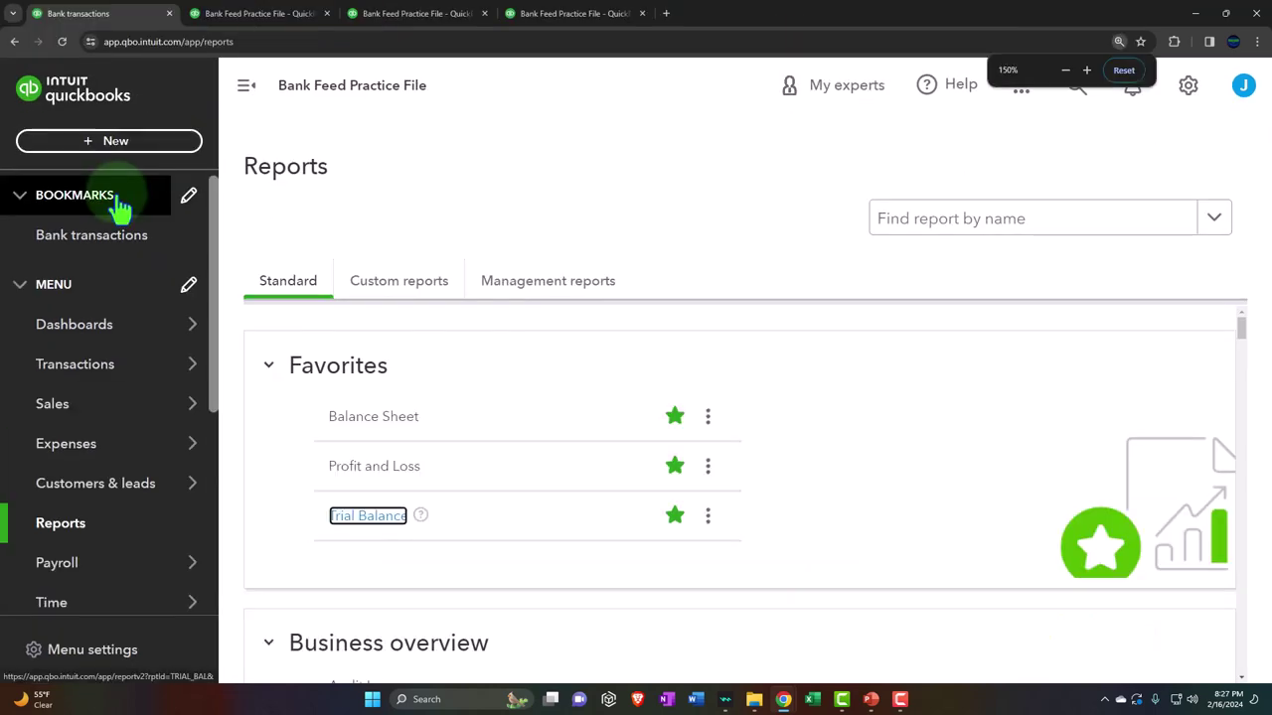
click(116, 367)
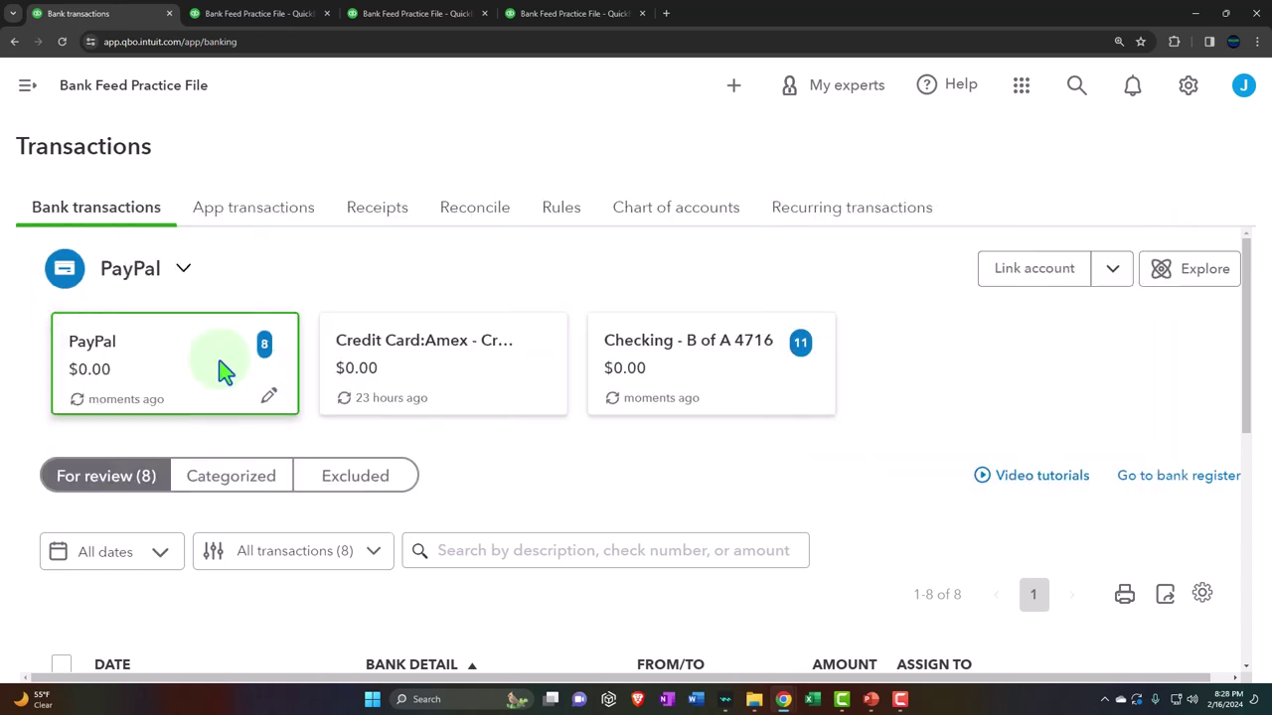
scroll(222, 369, down, 4)
key(ctrl+minus)
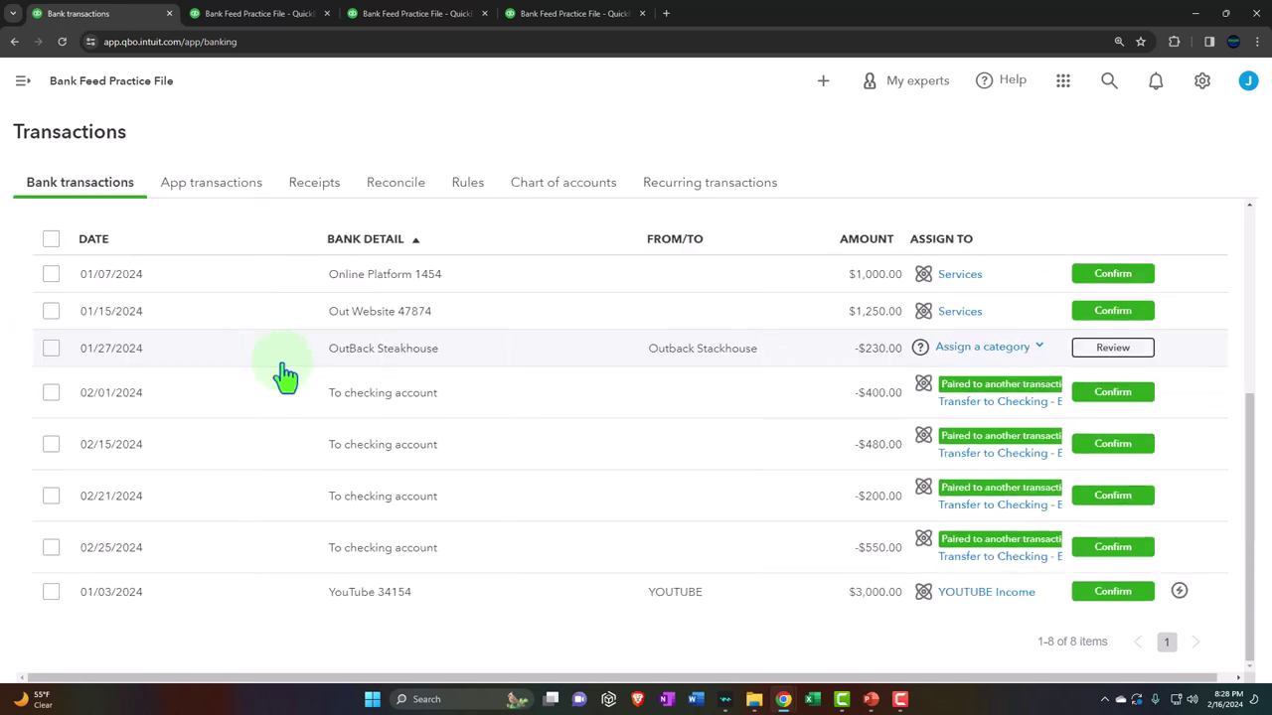
Categorize the 01/27/2024 OutBack Steakhouse PayPal transaction as Owner draws and confirm it.
click(280, 360)
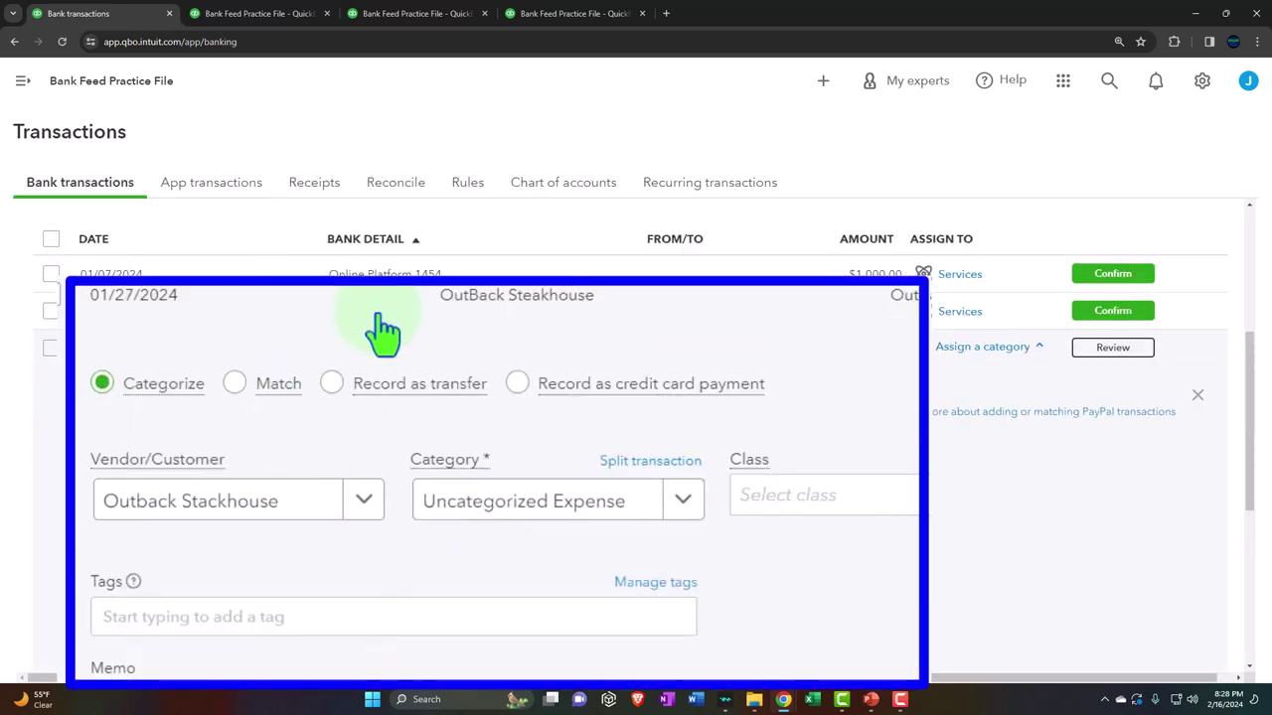
key(ctrl+minus)
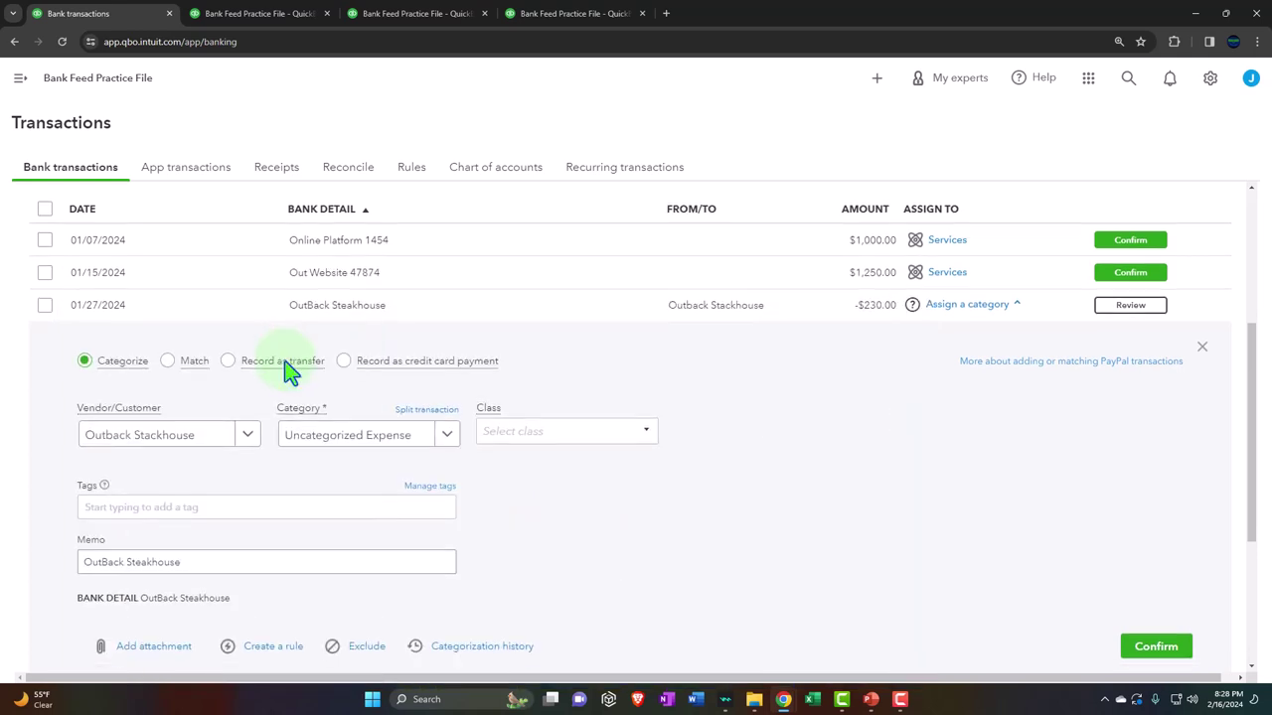
scroll(286, 368, down, 1)
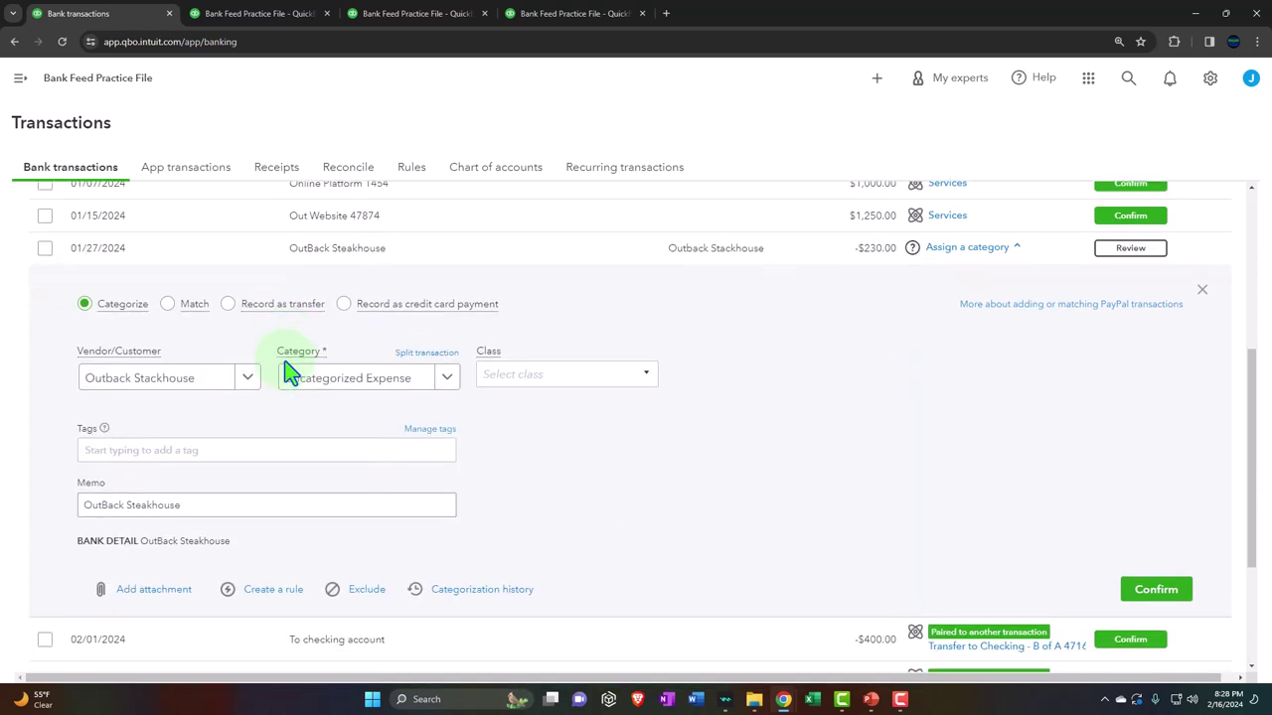
click(444, 387)
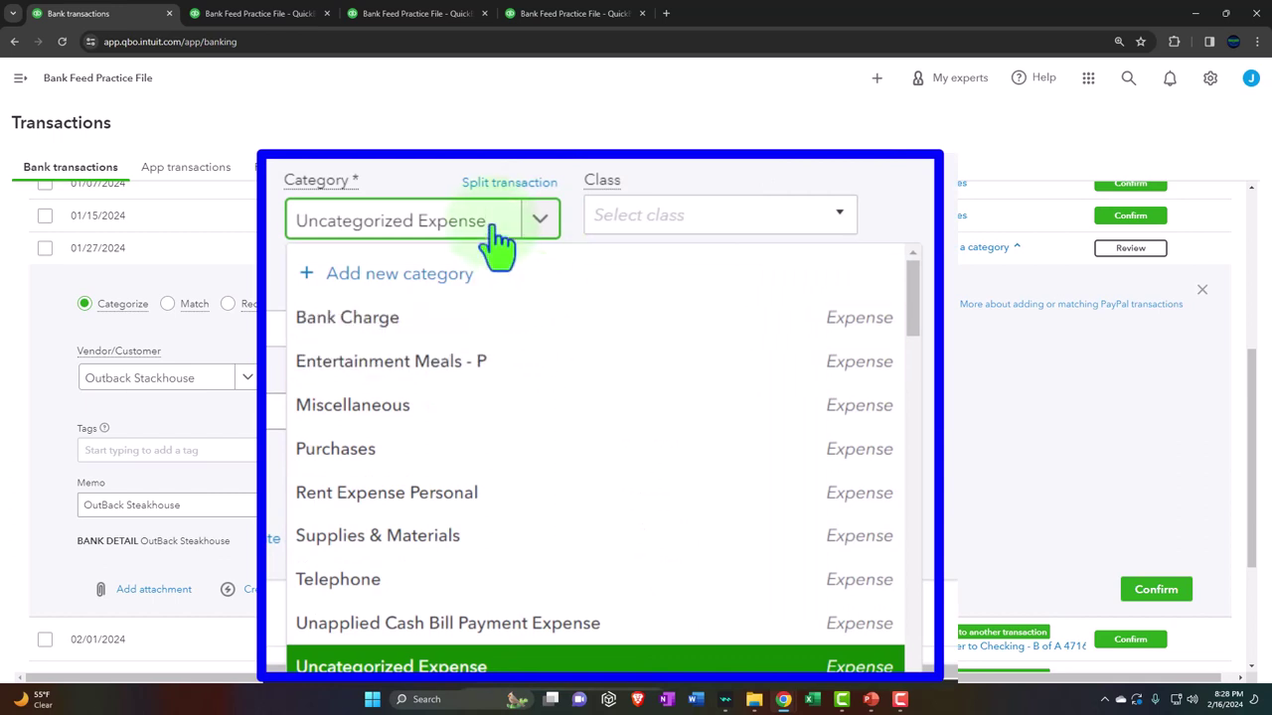
drag(489, 226, 285, 224)
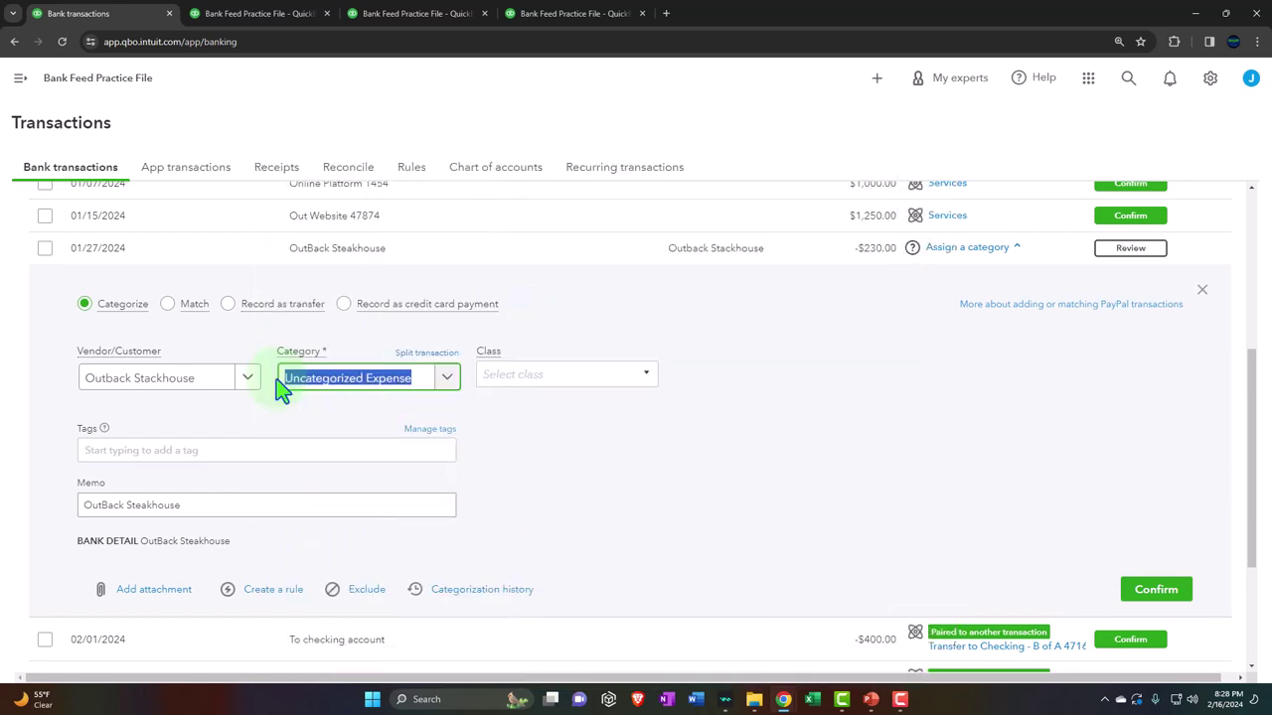
text(dre)
key(BackSpace)
key(BackSpace)
text(ra)
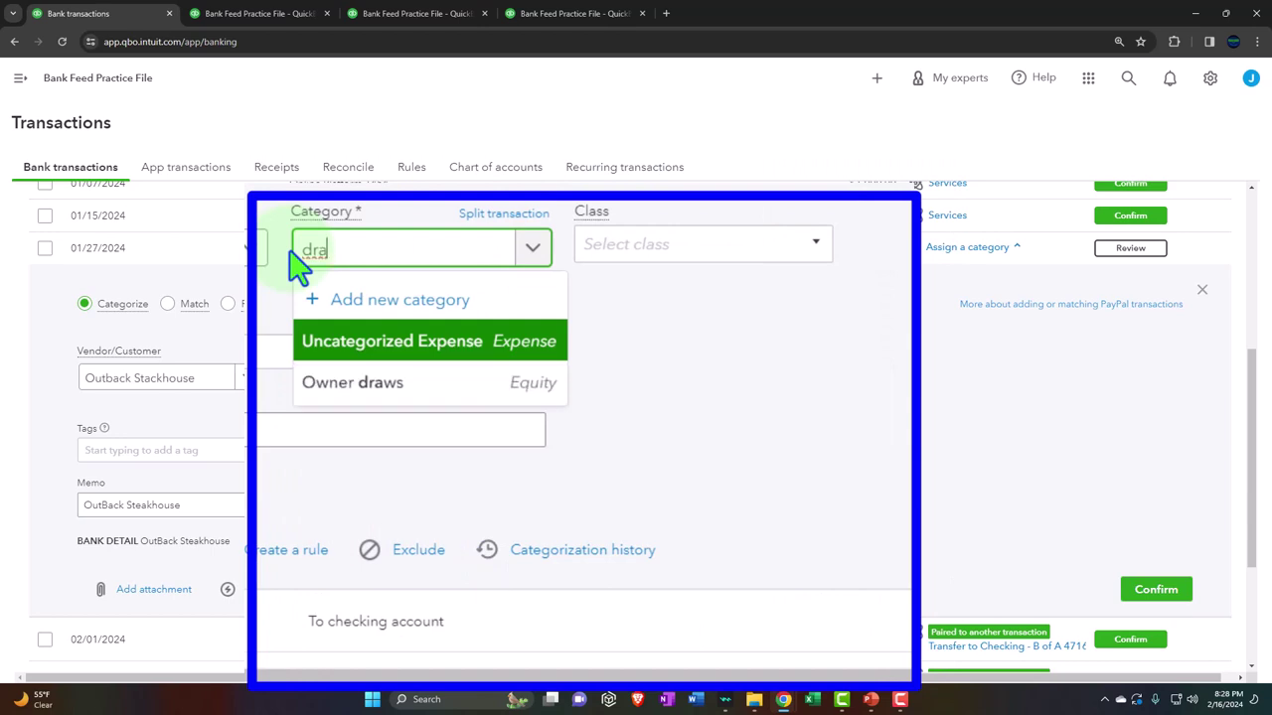
click(352, 389)
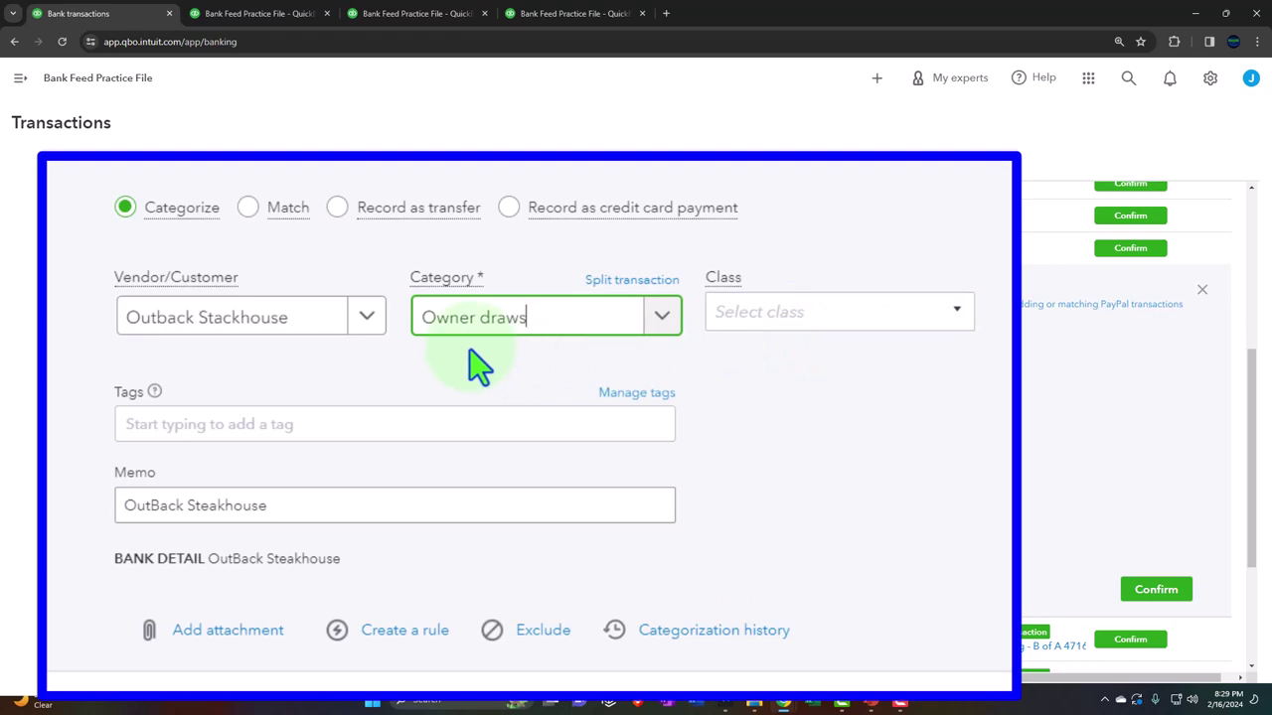
drag(304, 505, 107, 526)
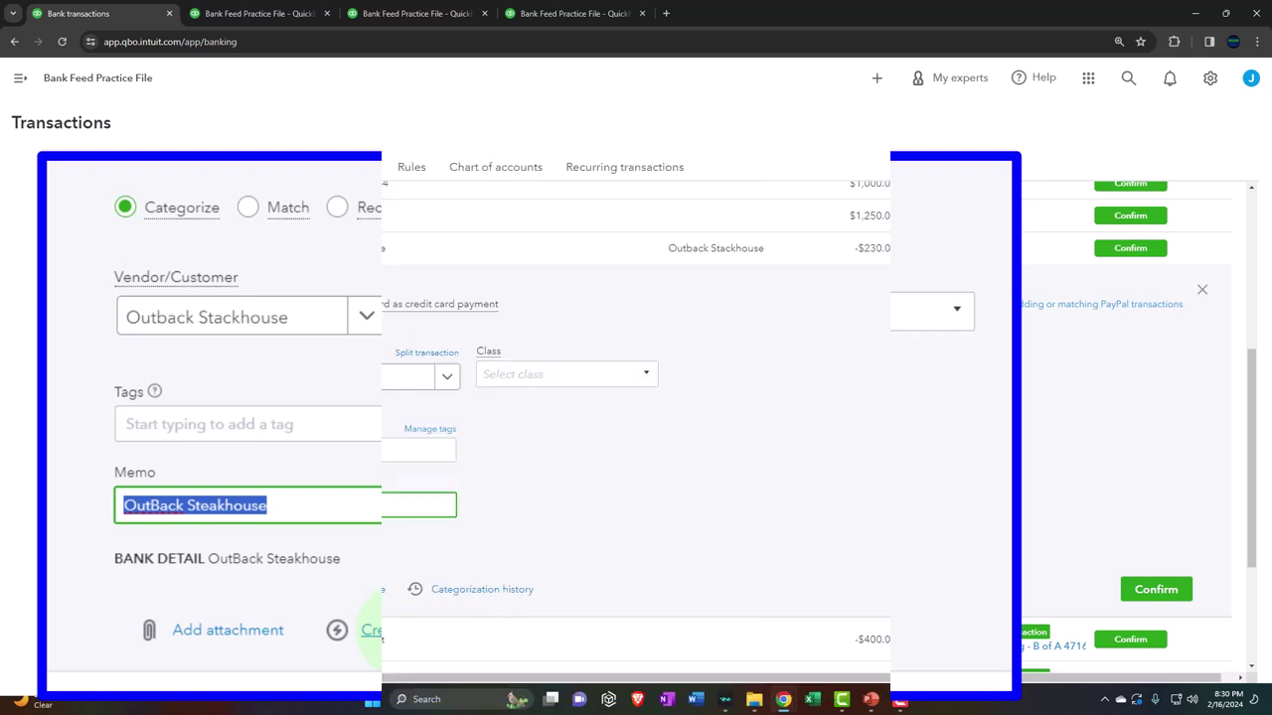
click(1138, 586)
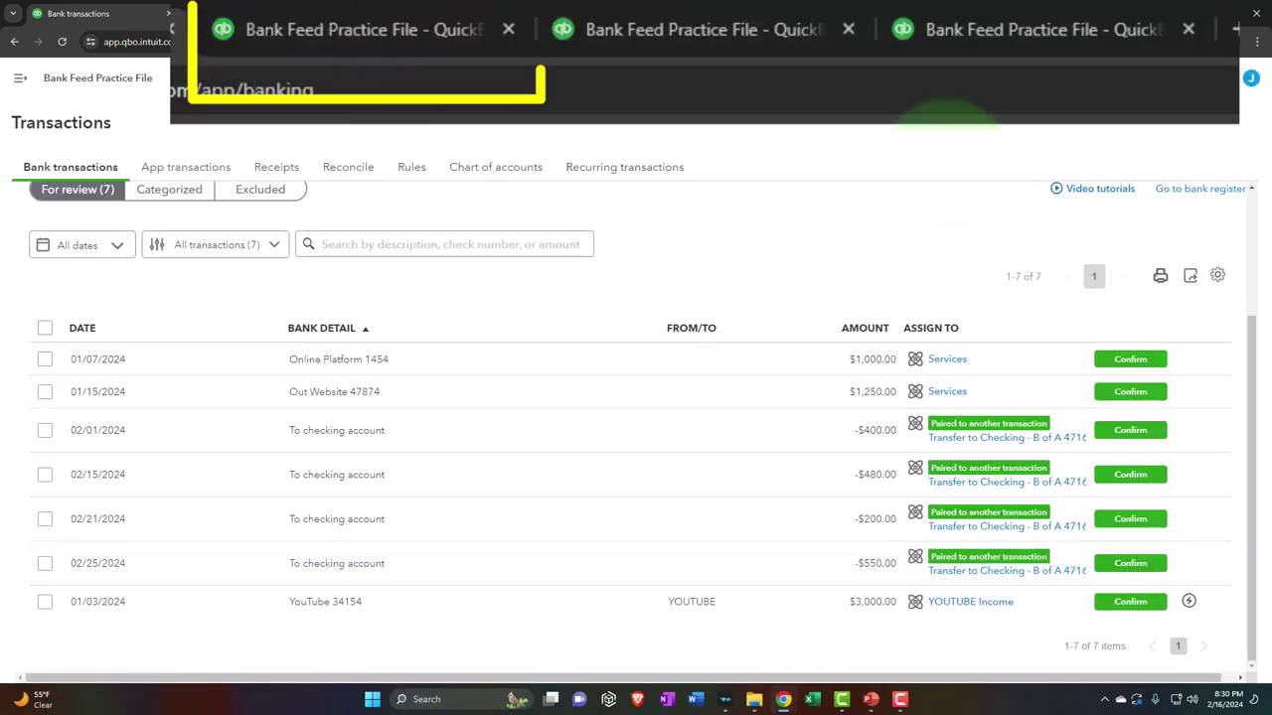
Rerun the Balance Sheet report in the second browser tab and view its bank accounts section enlarged.
click(260, 13)
click(668, 241)
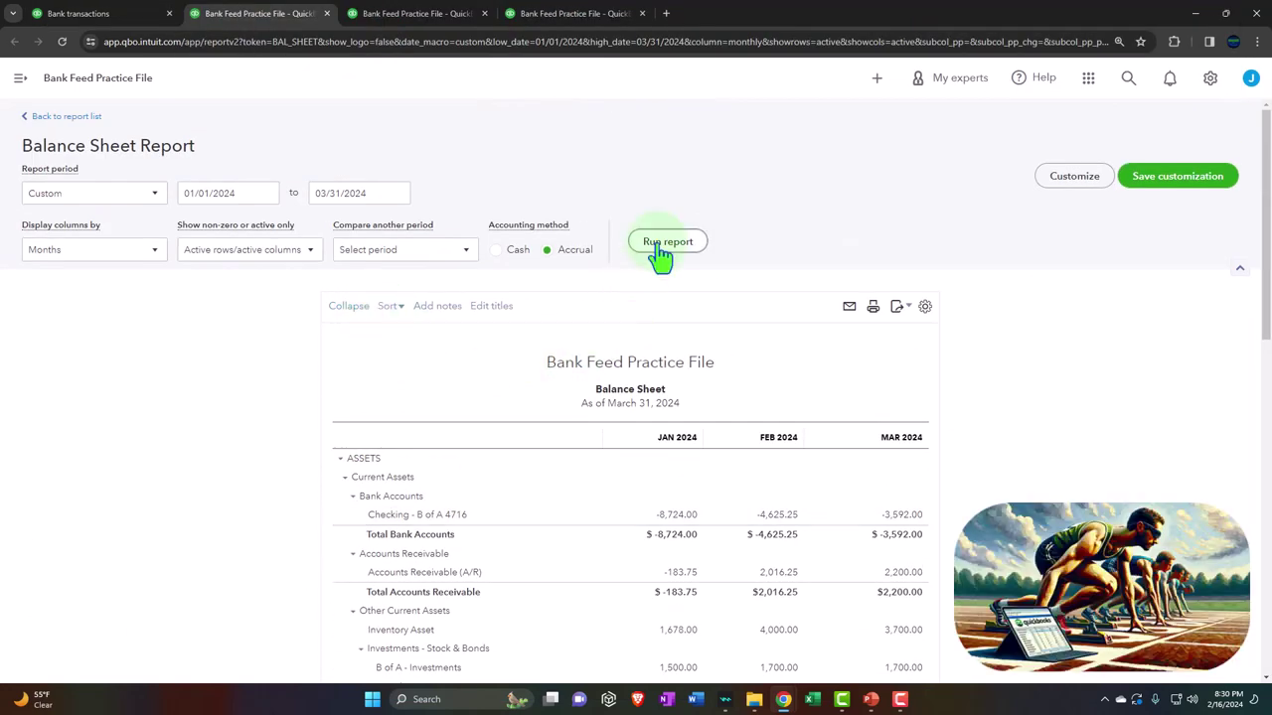
scroll(448, 488, down, 3)
key(ctrl+plus)
key(ctrl+plus)
key(ctrl+plus)
key(ctrl+plus)
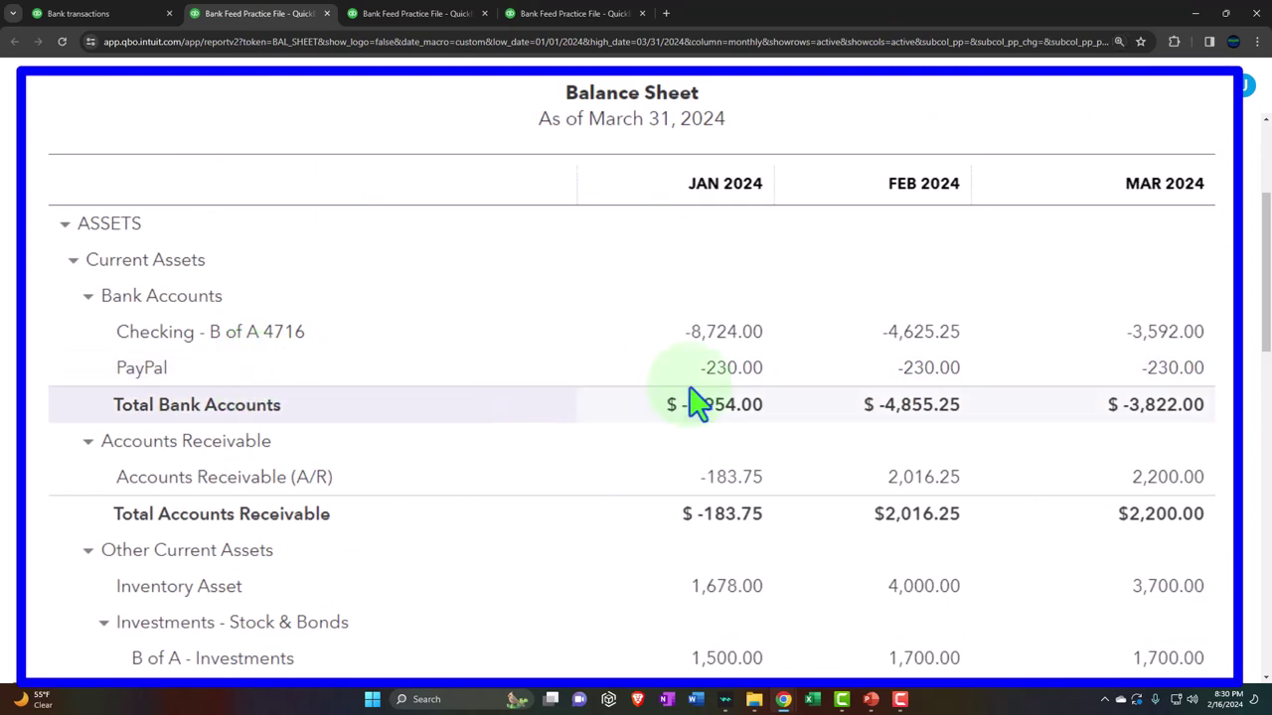
Check the transaction detail behind the January 2024 PayPal balance and return to the Balance Sheet.
click(733, 378)
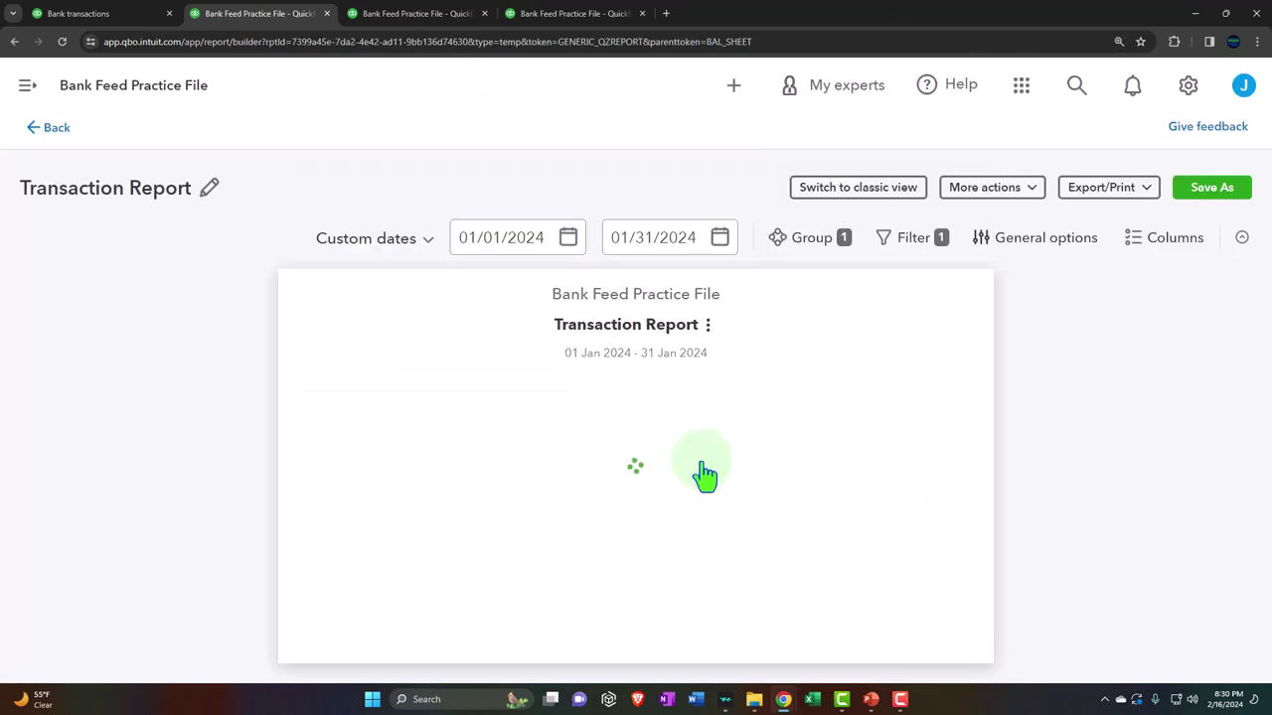
key(ctrl+minus)
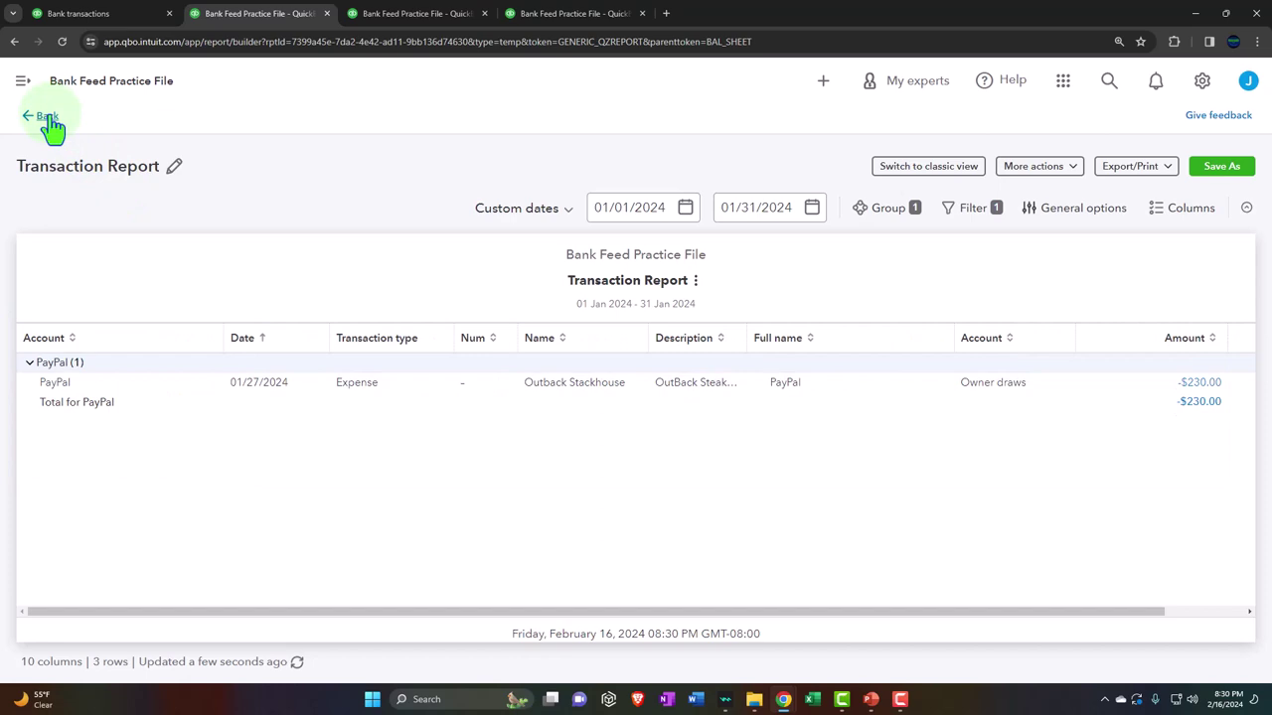
click(46, 118)
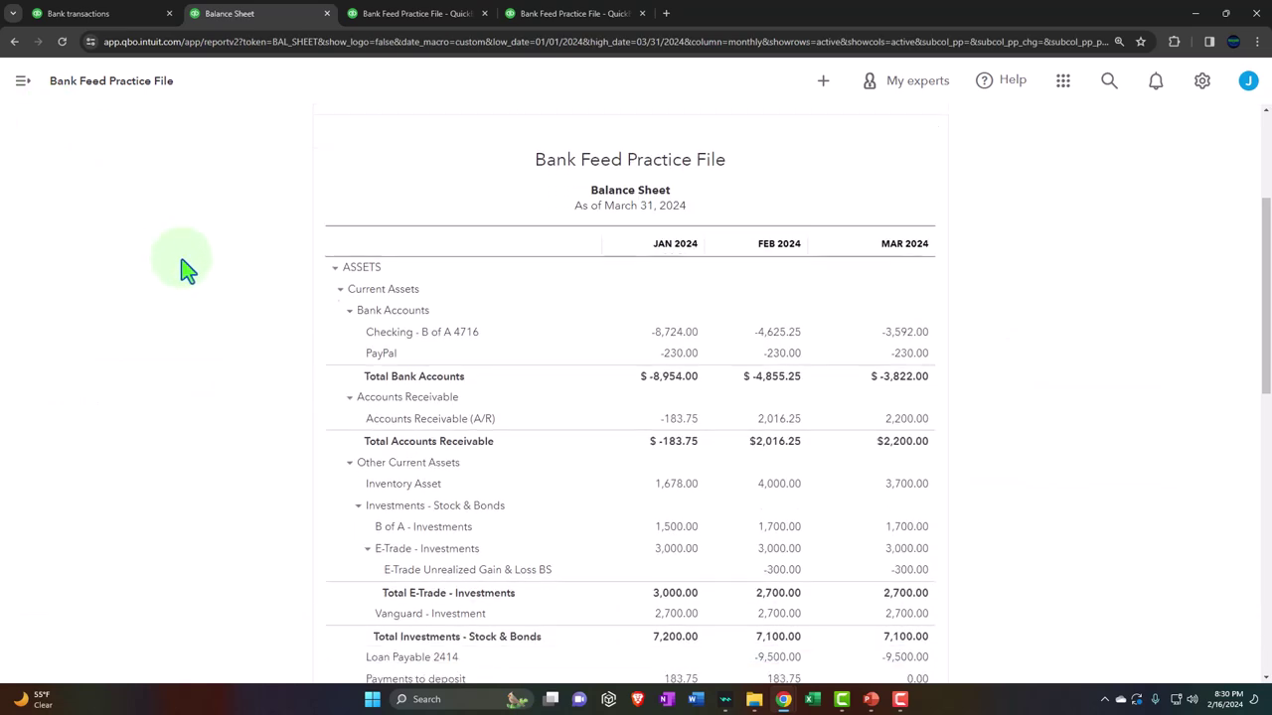
Check the transaction detail behind the January 2024 Owner draws amount under Equity and return to the Balance Sheet.
scroll(179, 270, down, 3)
scroll(582, 531, down, 3)
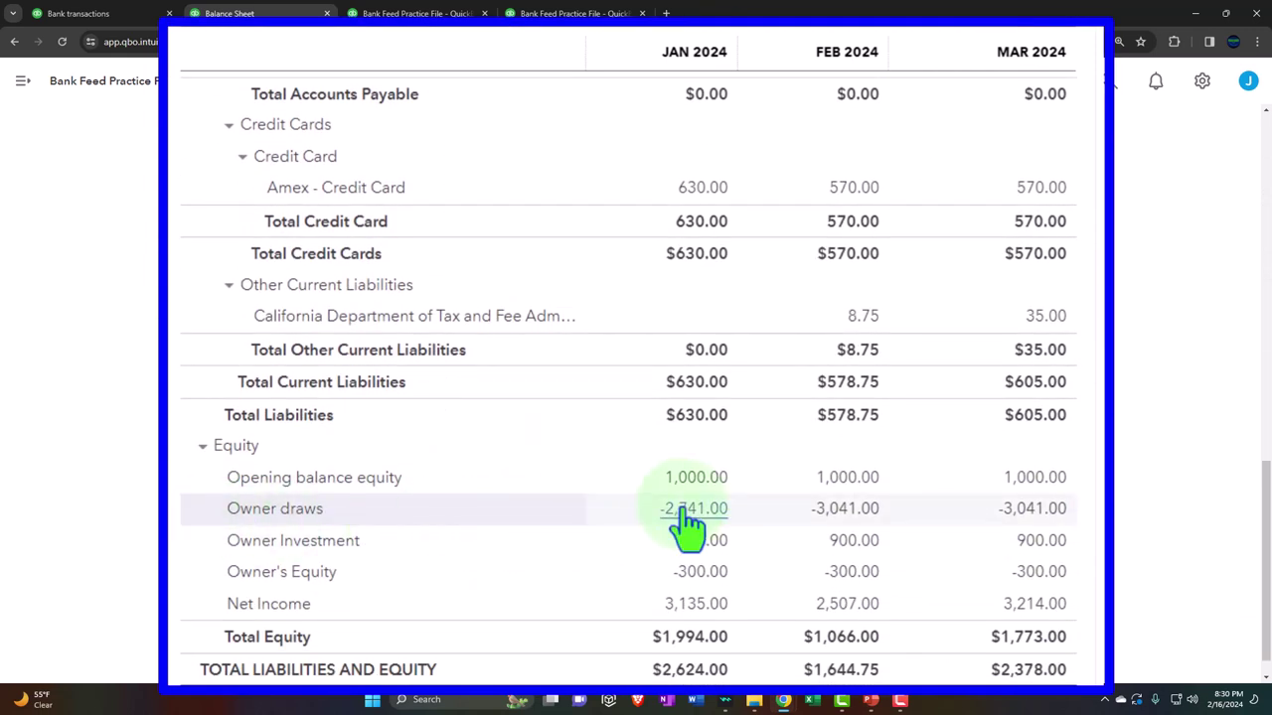
click(681, 509)
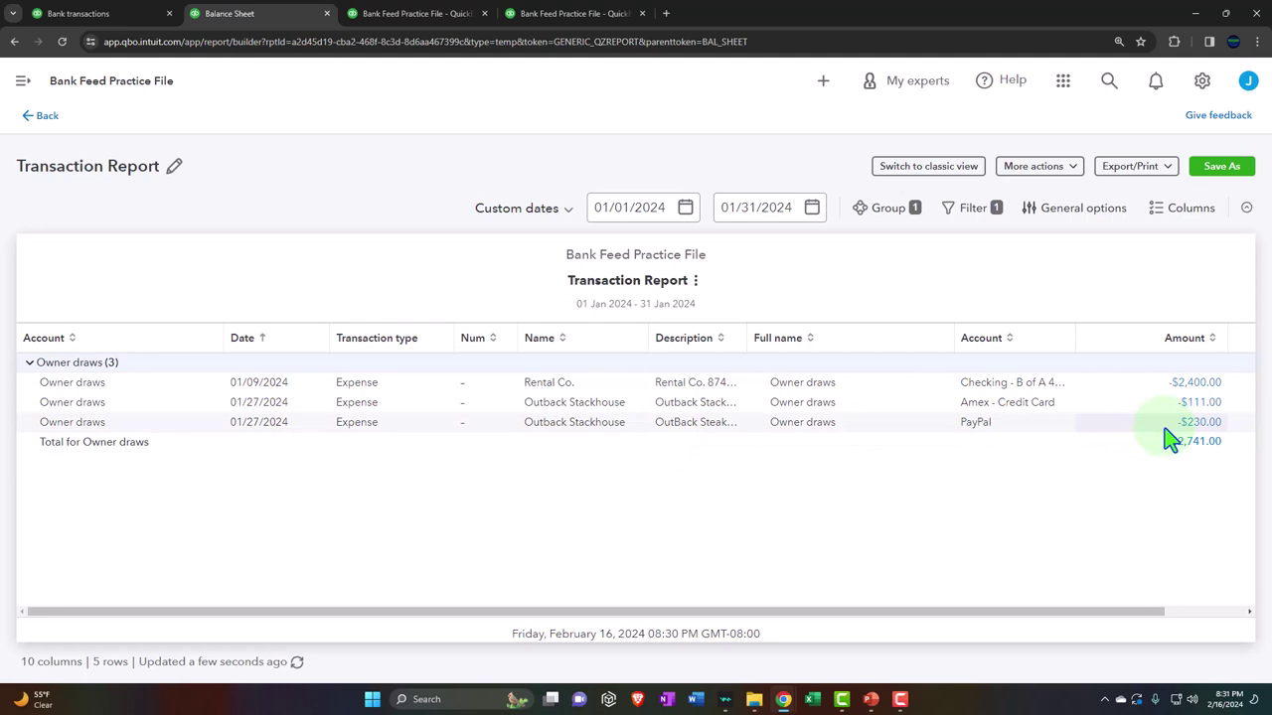
click(47, 117)
scroll(84, 313, down, 10)
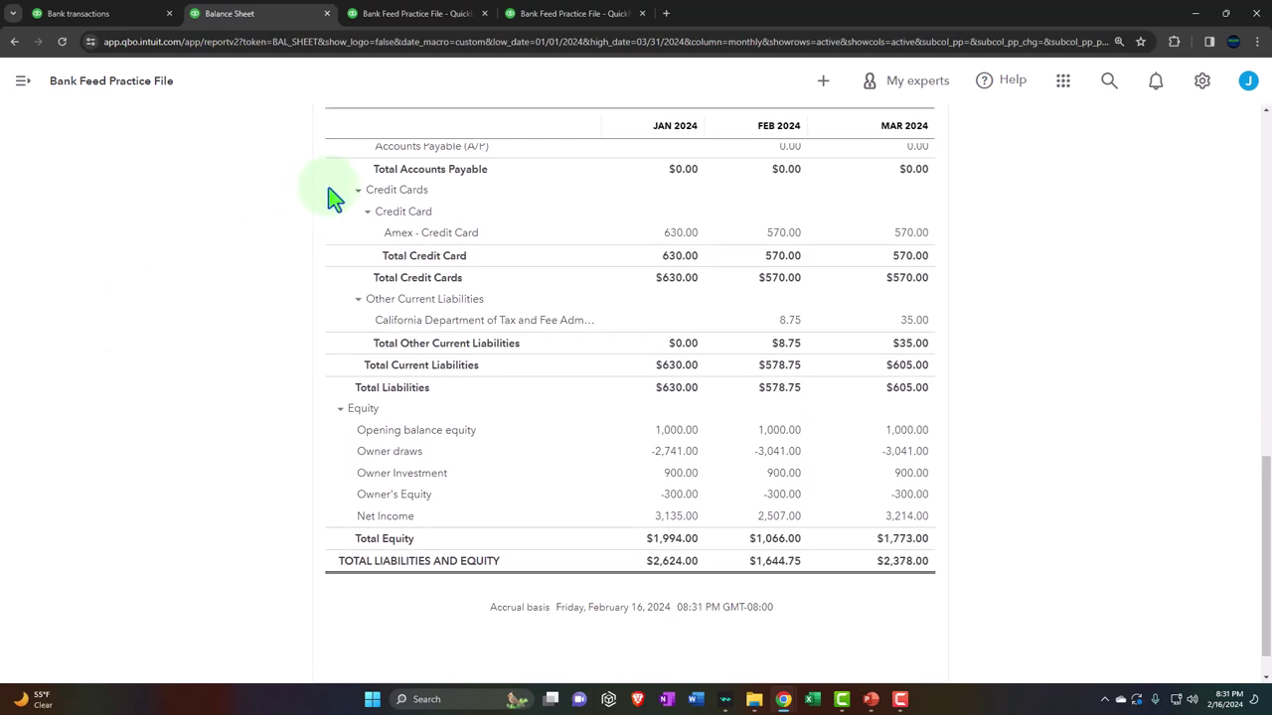
Rerun the Profit and Loss report in the third browser tab and look over its monthly income and expenses.
click(676, 62)
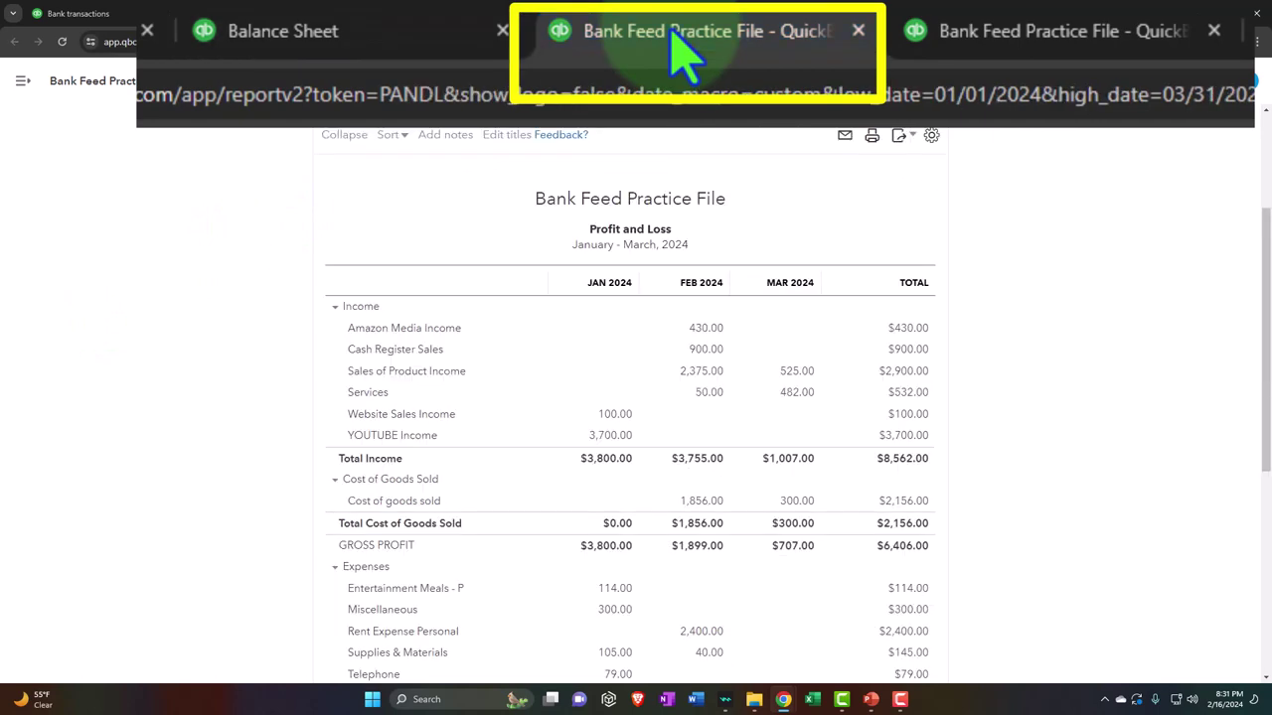
scroll(398, 275, up, 2)
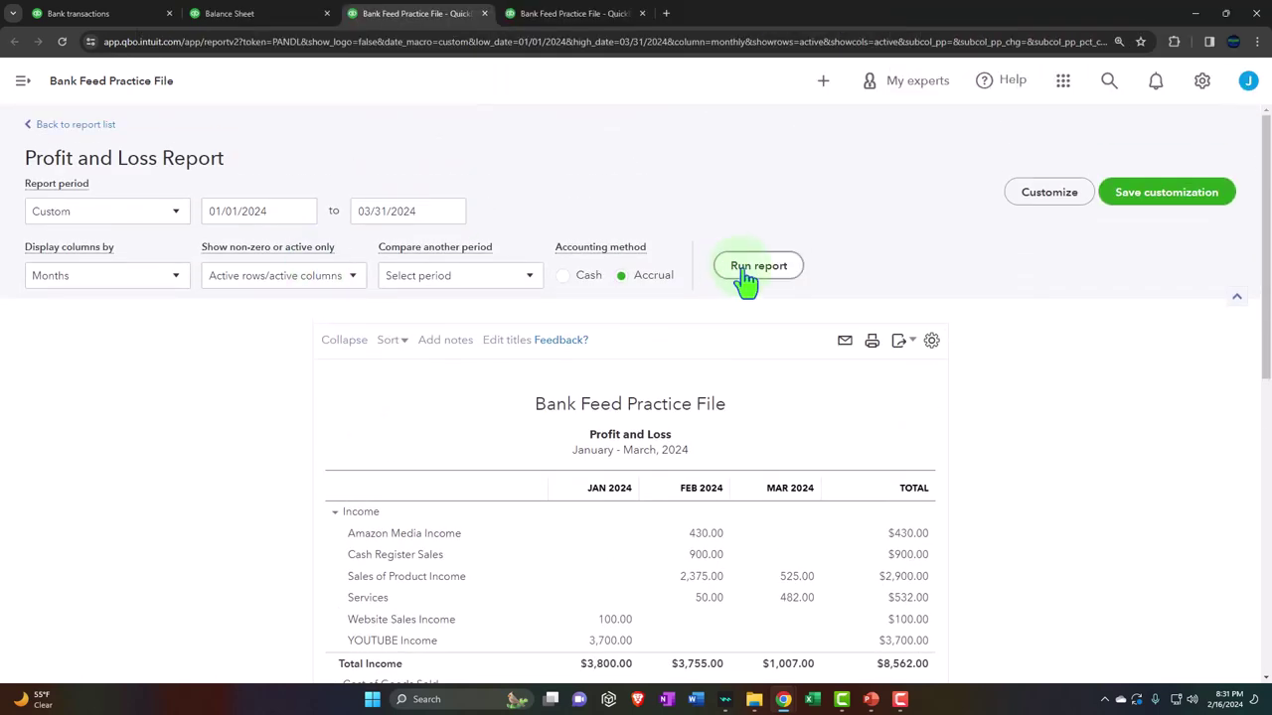
scroll(745, 281, down, 2)
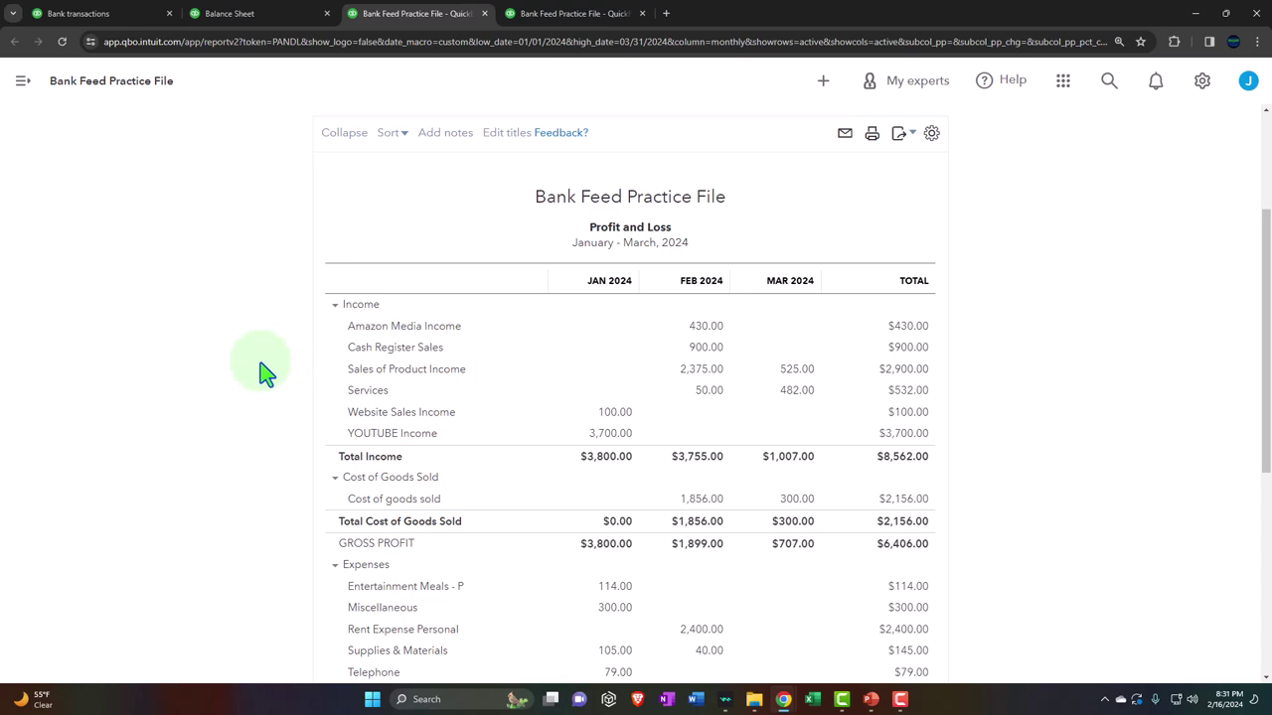
Display the Profit and Loss columns by Classes, run the report and examine income and expenses per class.
scroll(264, 370, up, 2)
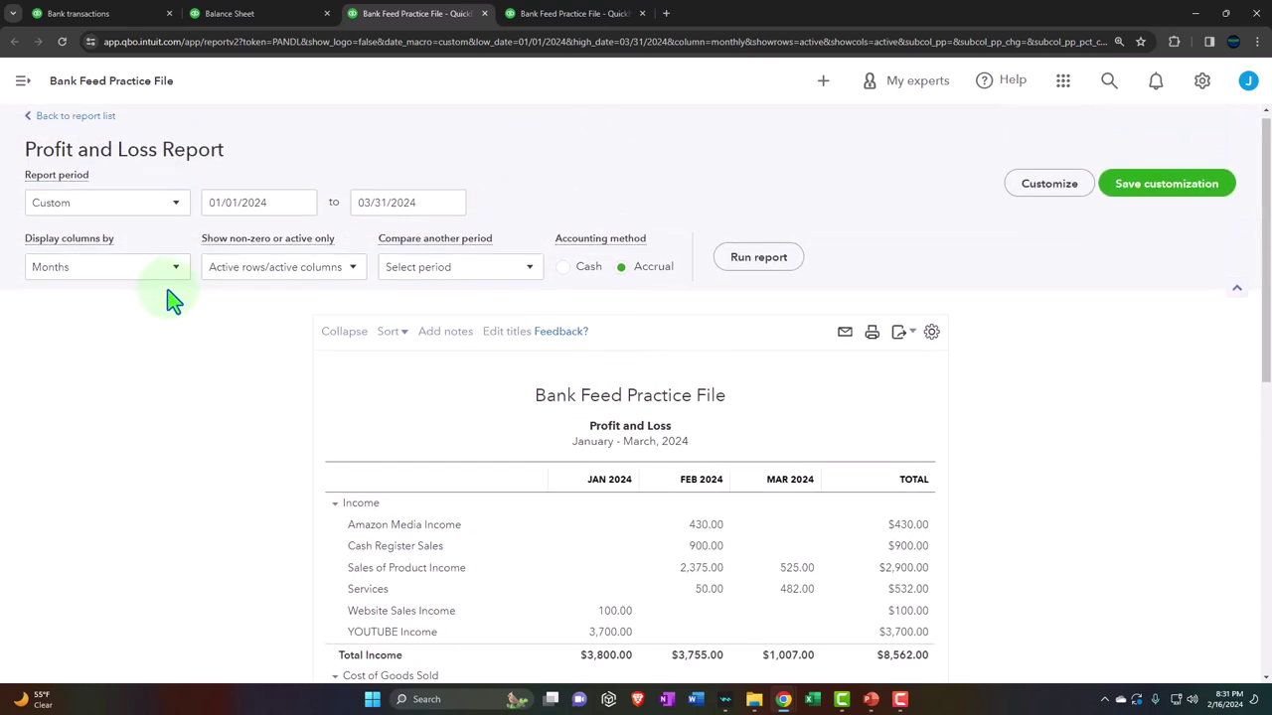
click(216, 283)
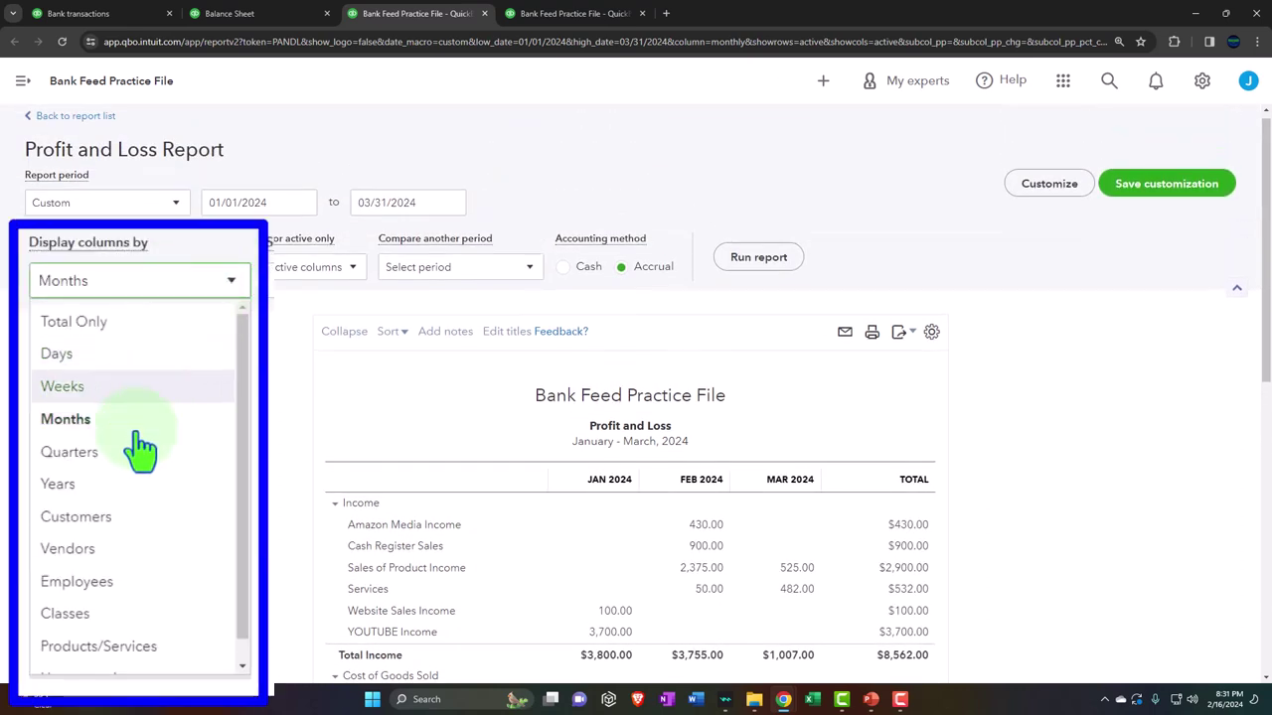
click(114, 614)
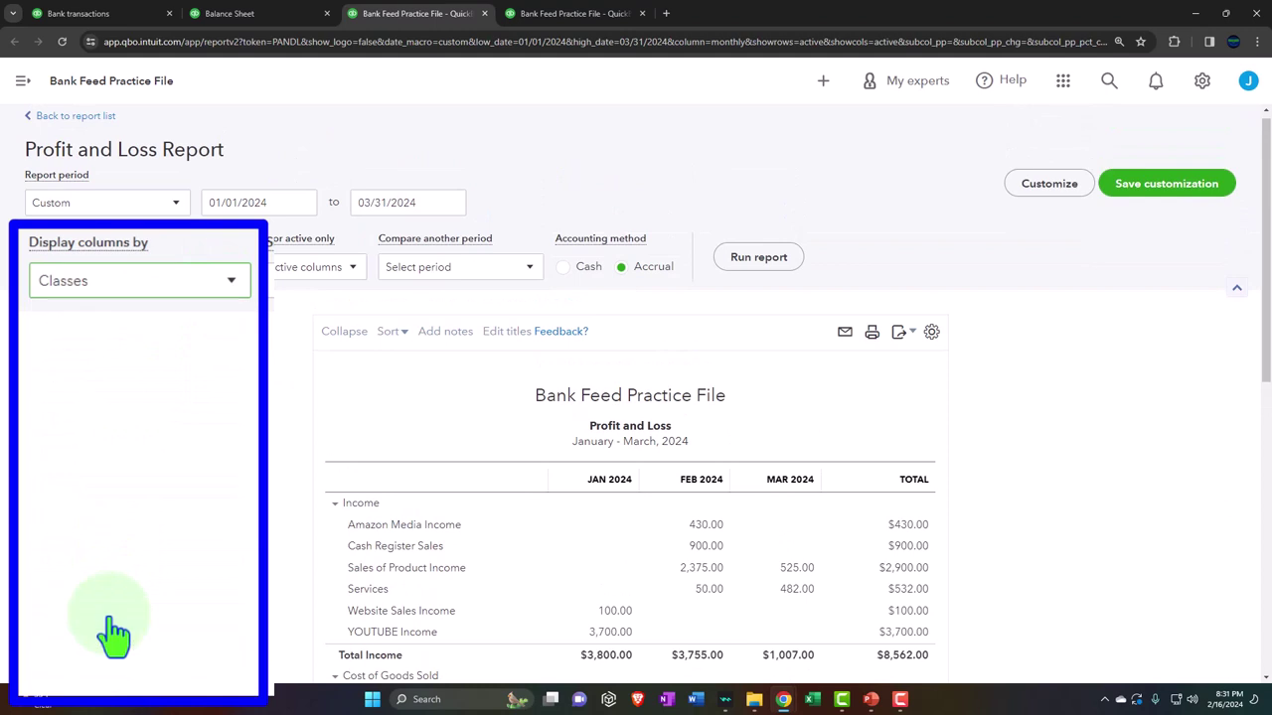
click(750, 261)
scroll(733, 280, down, 2)
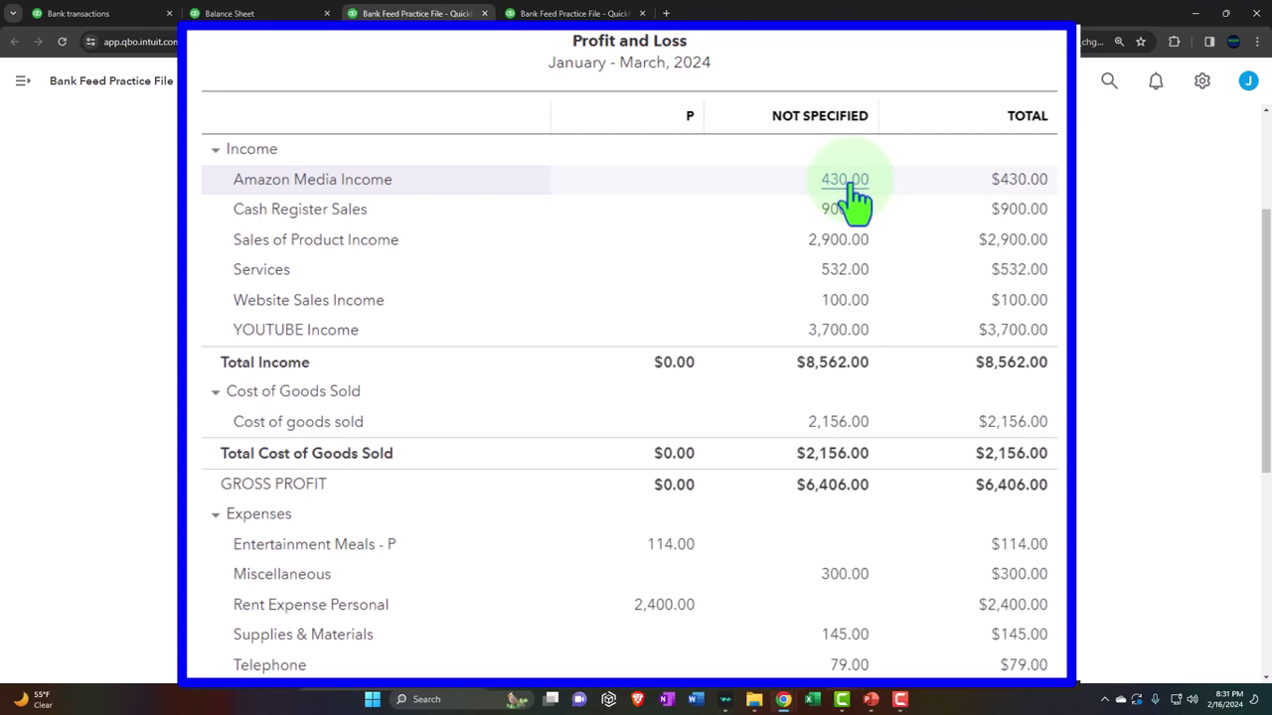
scroll(790, 318, down, 2)
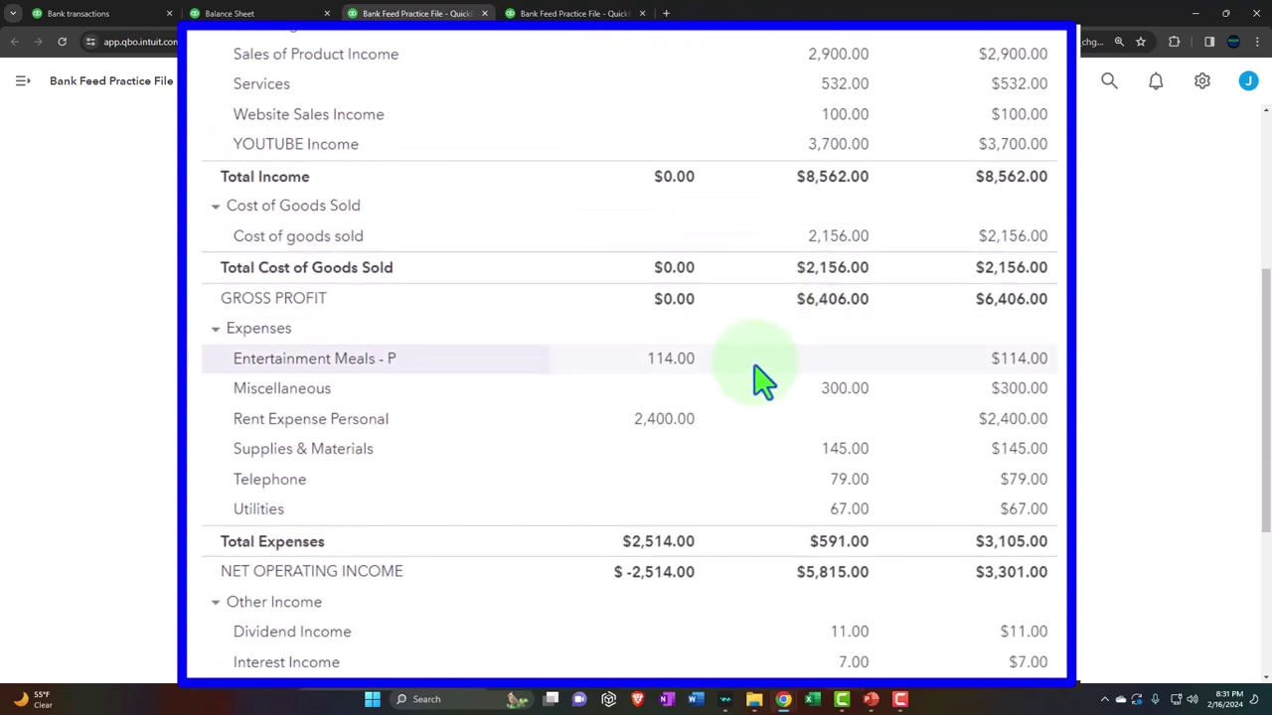
scroll(755, 379, down, 1)
scroll(752, 377, up, 3)
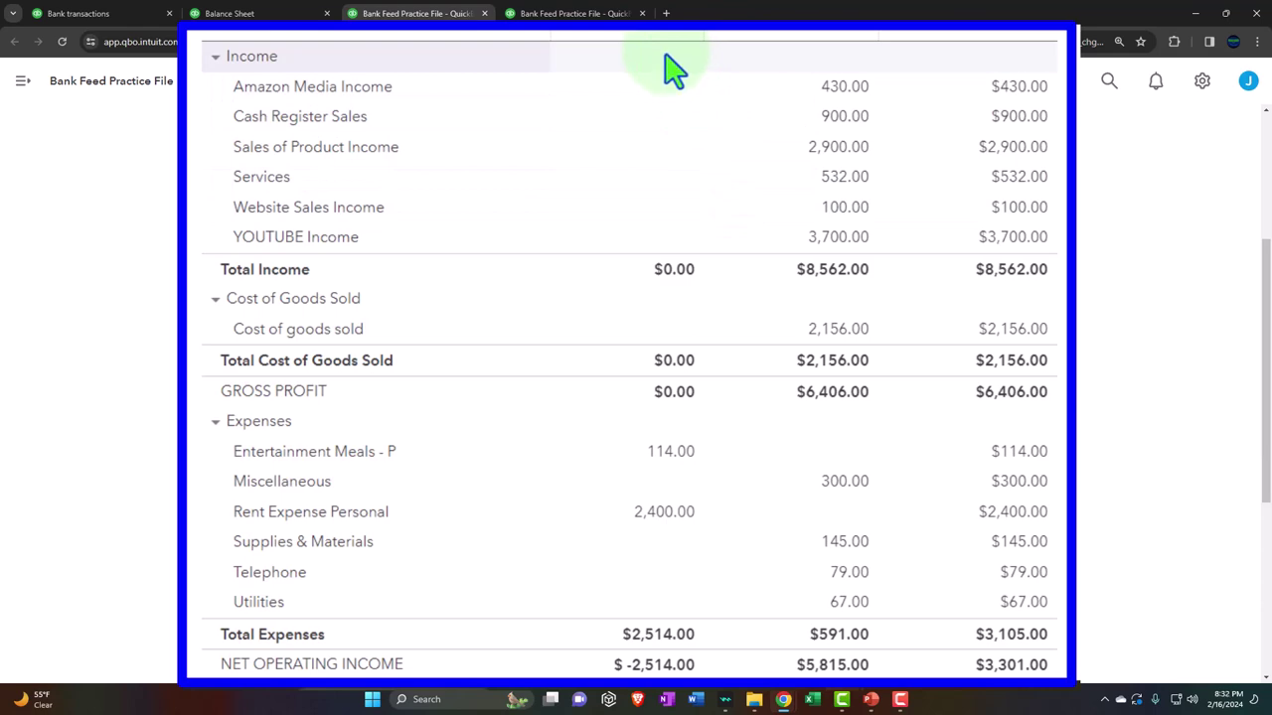
Set the Profit and Loss columns back to Months and run the report.
scroll(278, 292, up, 4)
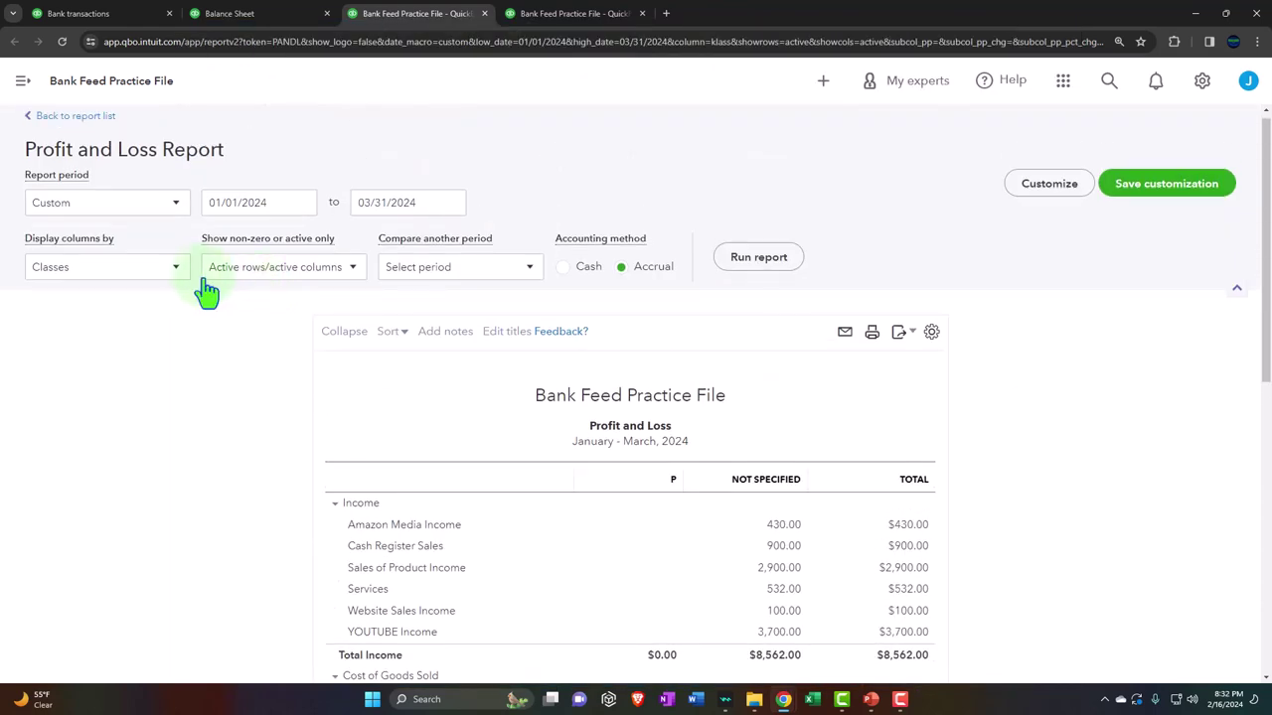
click(179, 268)
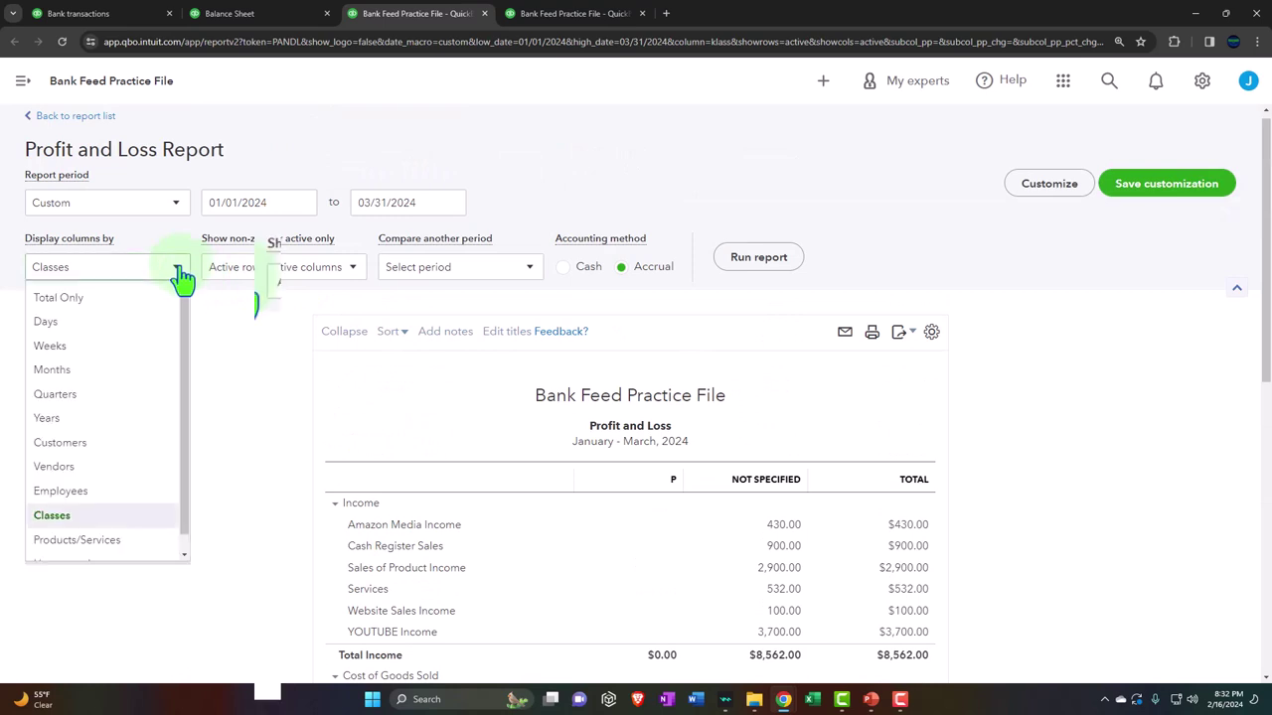
click(134, 418)
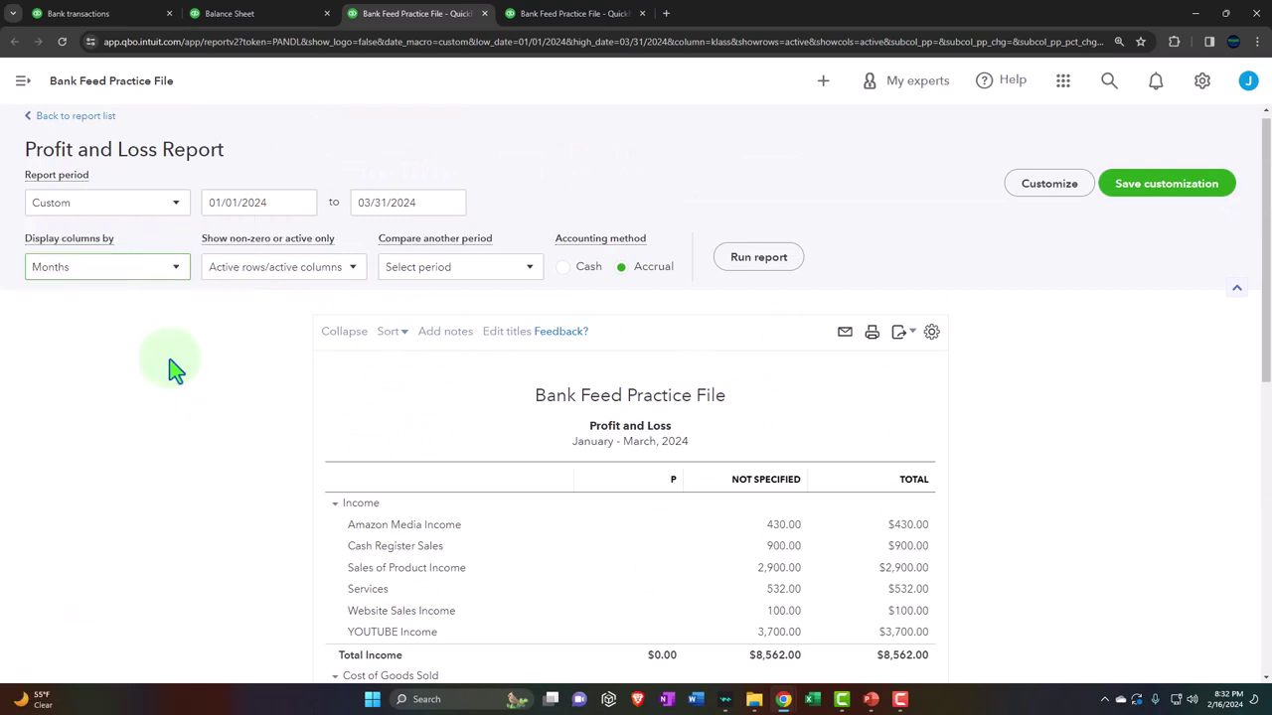
click(761, 259)
scroll(770, 272, down, 2)
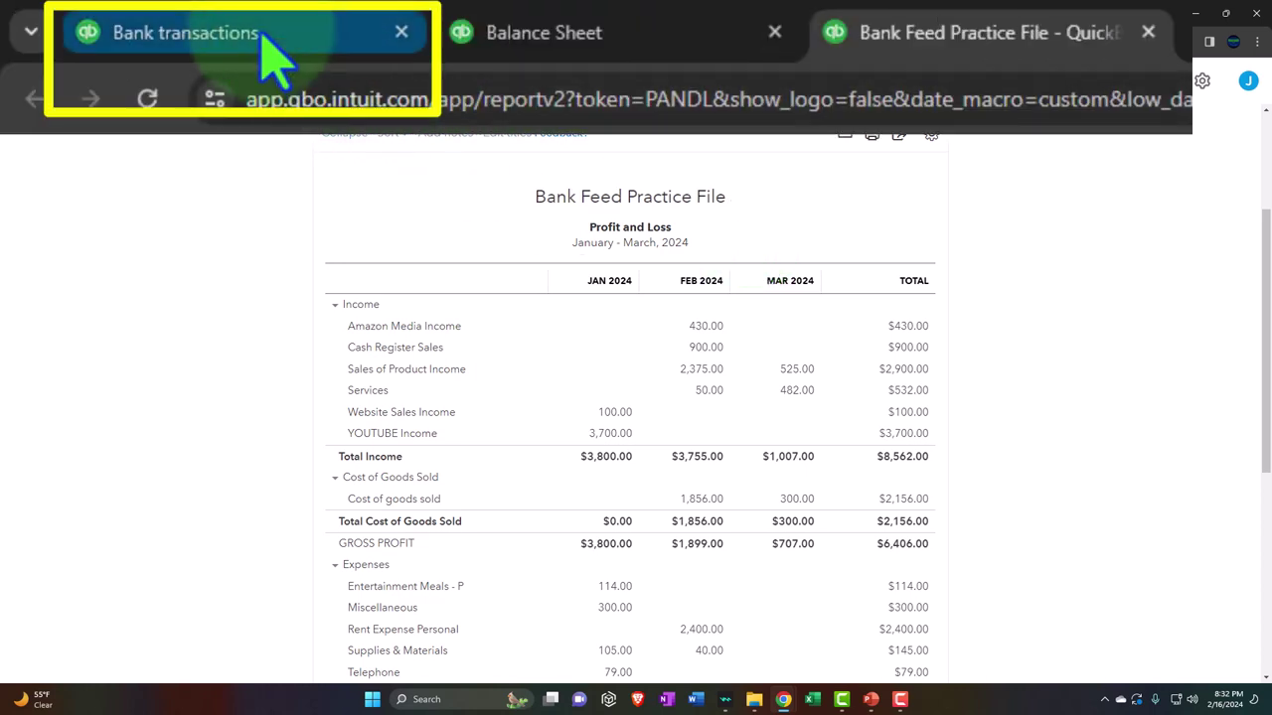
Return to the bank transactions page and examine the PayPal and Checking - B of A 4716 items awaiting review.
click(260, 40)
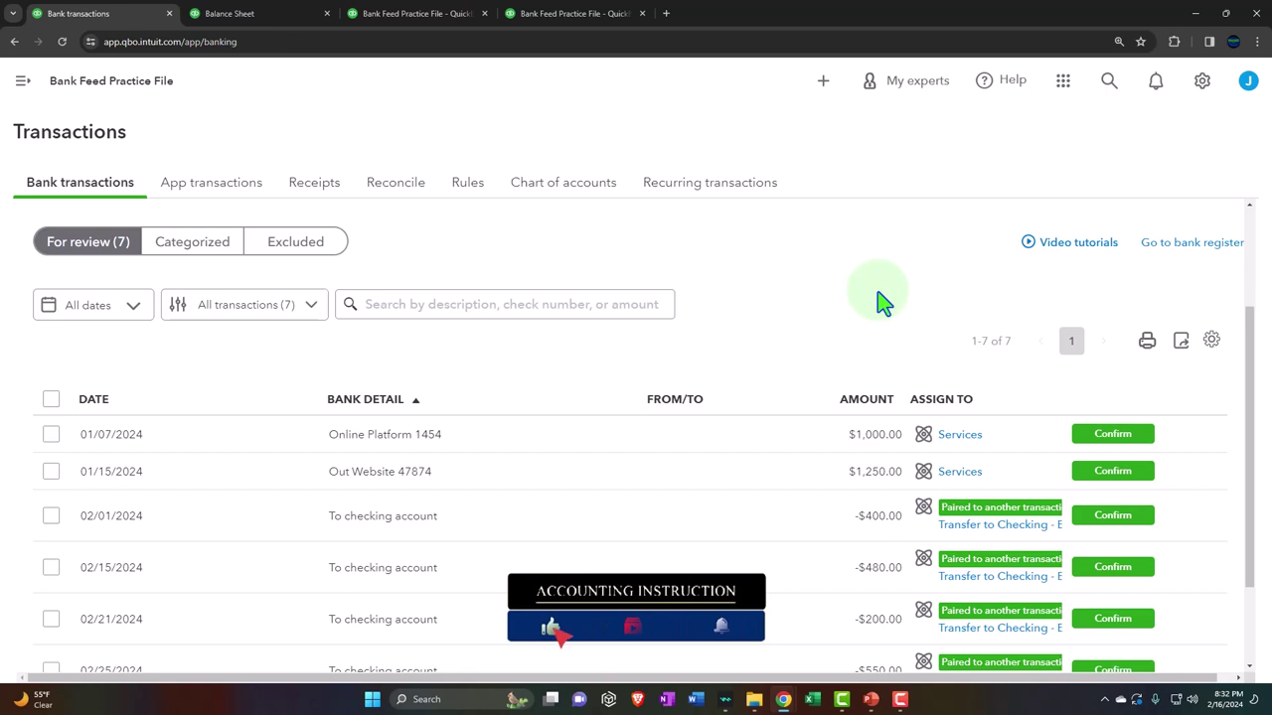
scroll(879, 301, down, 2)
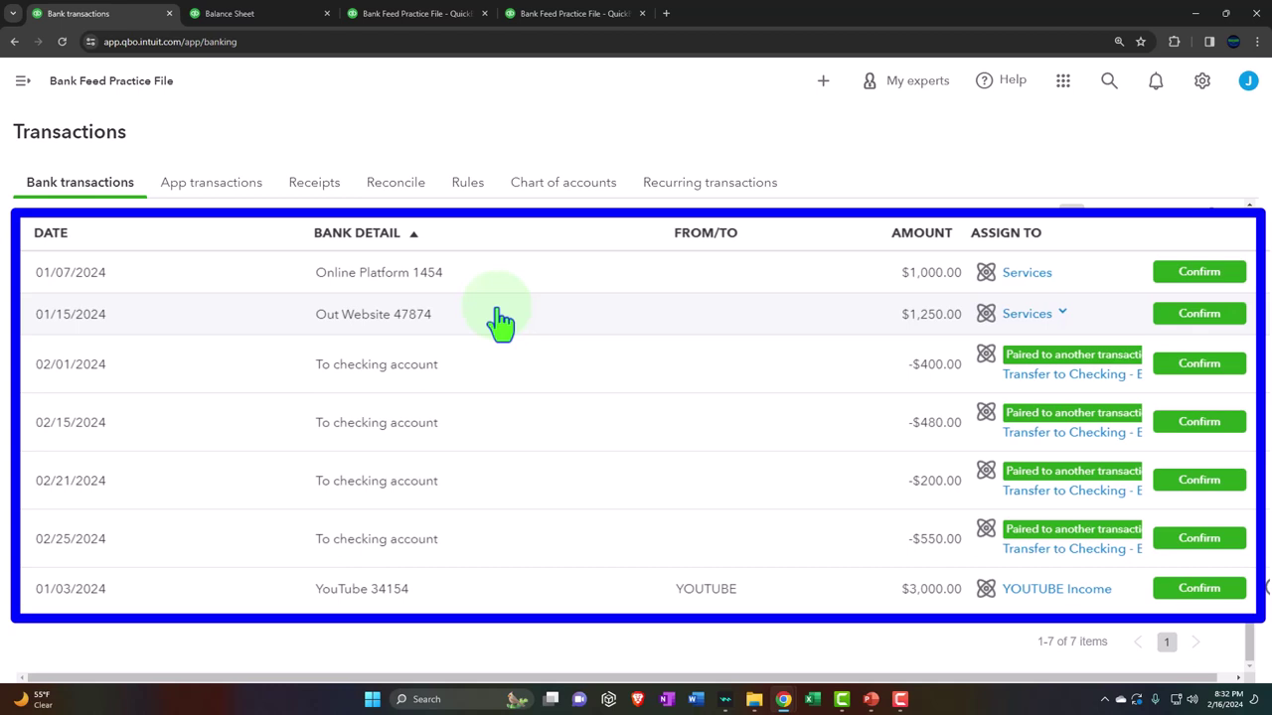
scroll(488, 355, up, 3)
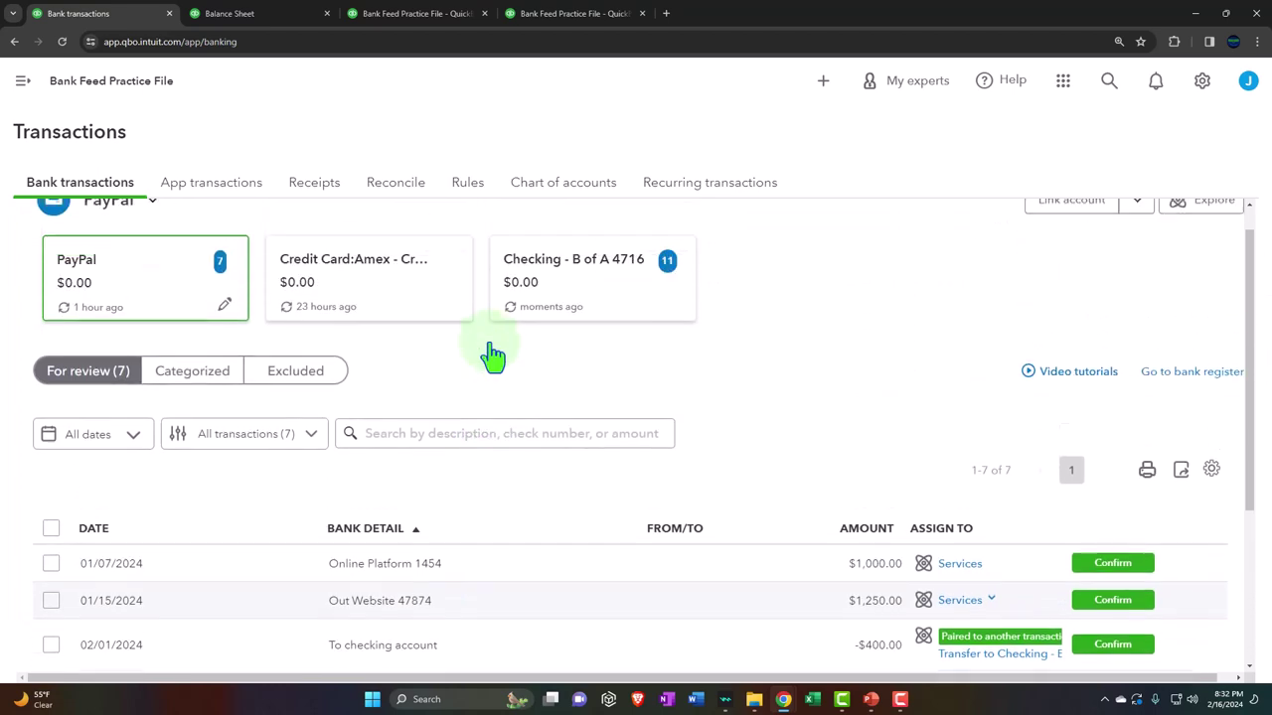
click(798, 320)
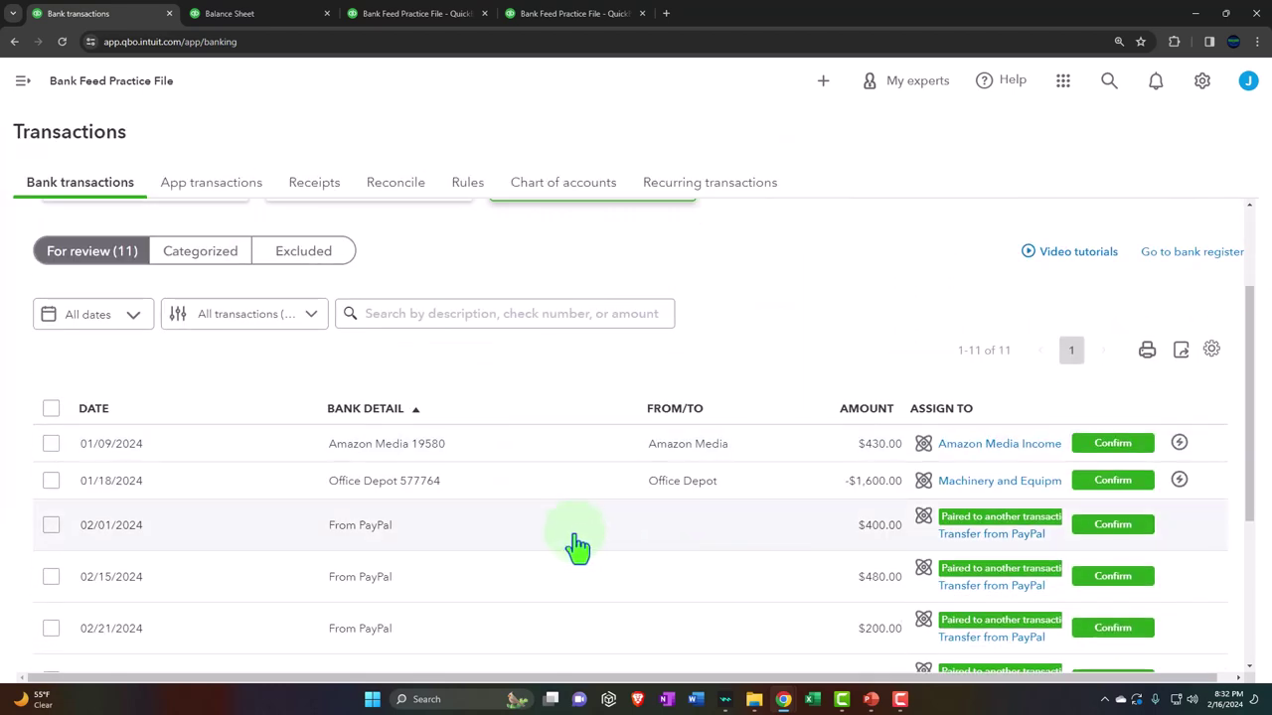
scroll(576, 546, down, 2)
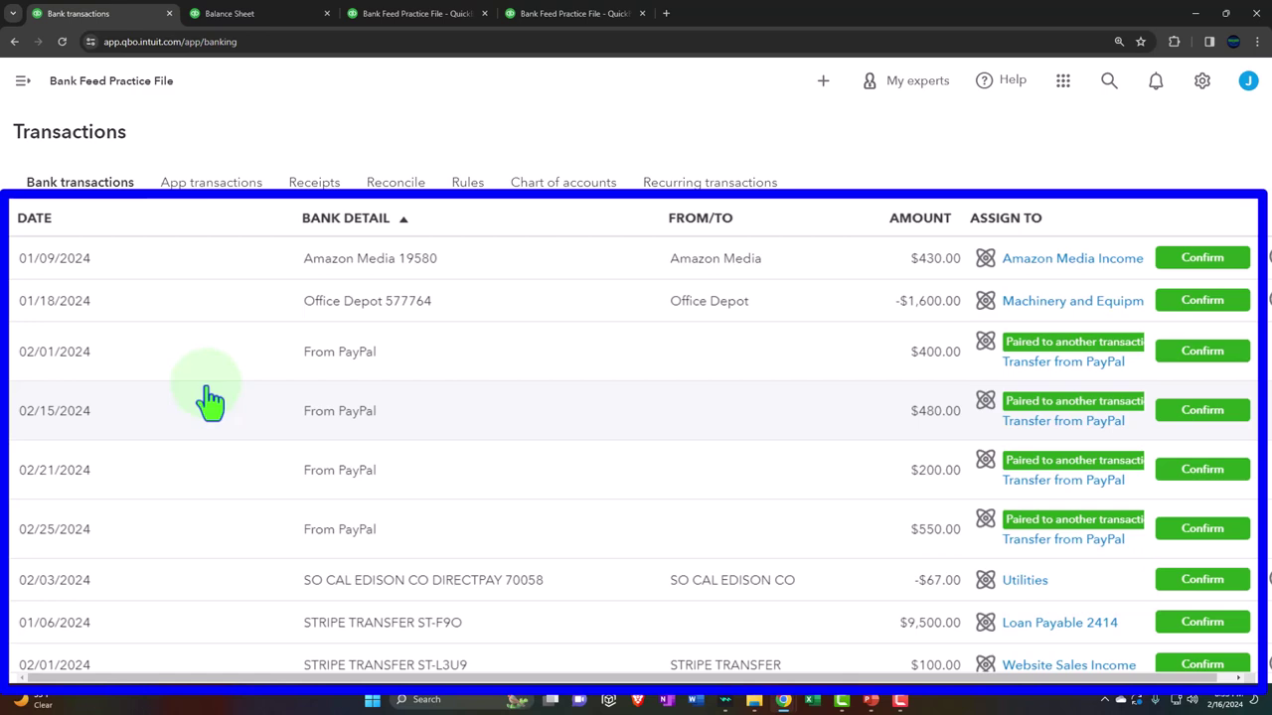
Switch to the PayPal feed and confirm the YouTube 34154 deposit with payee YOUTUBE and category YOUTUBE Income.
scroll(231, 397, up, 1)
click(155, 309)
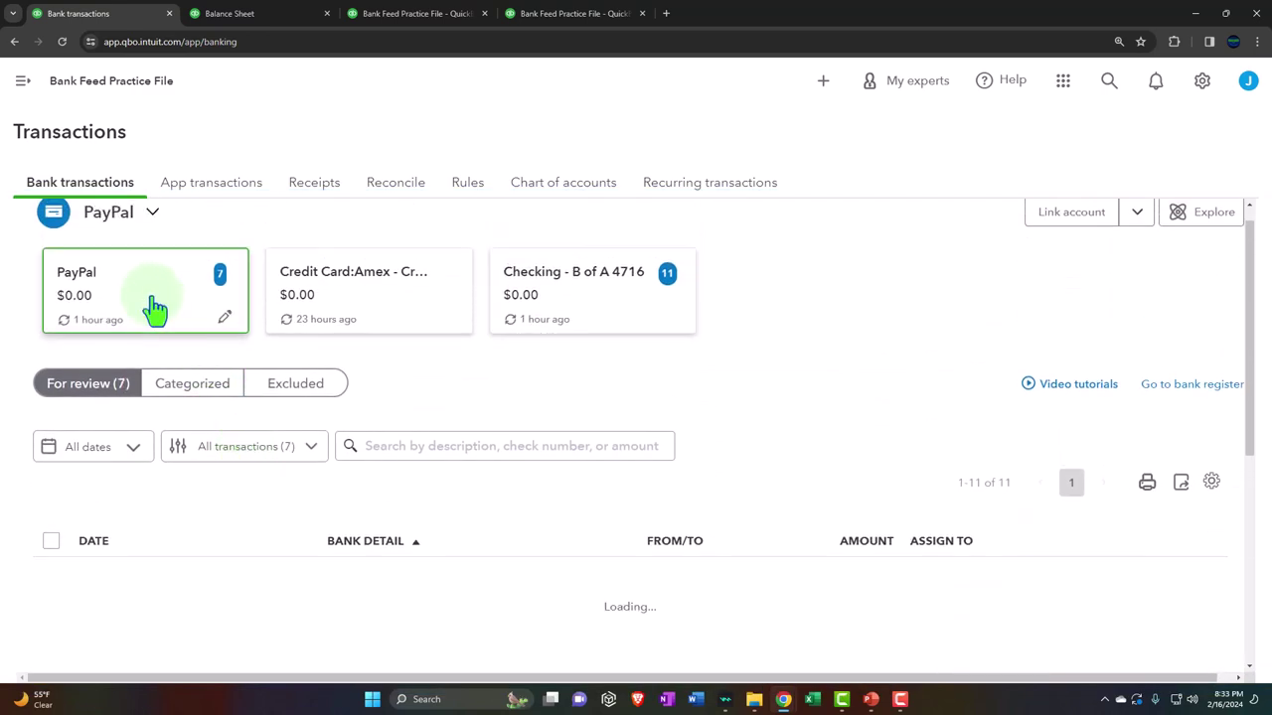
scroll(200, 364, down, 2)
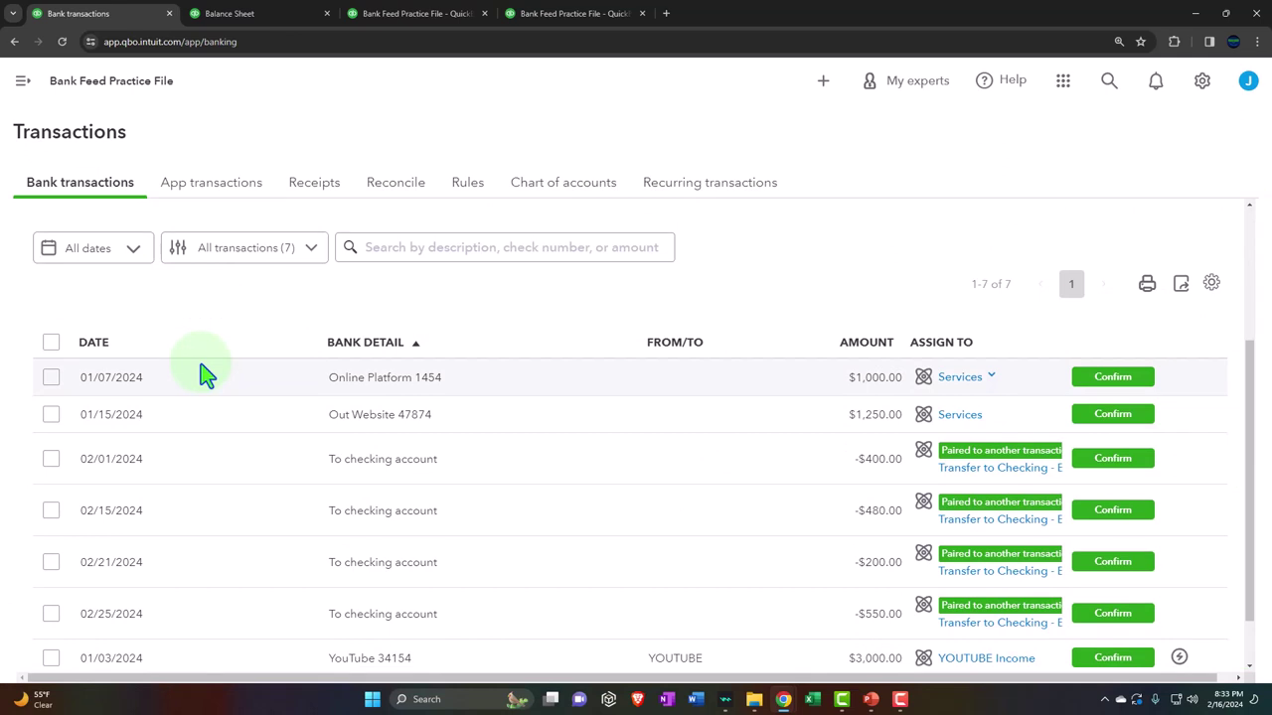
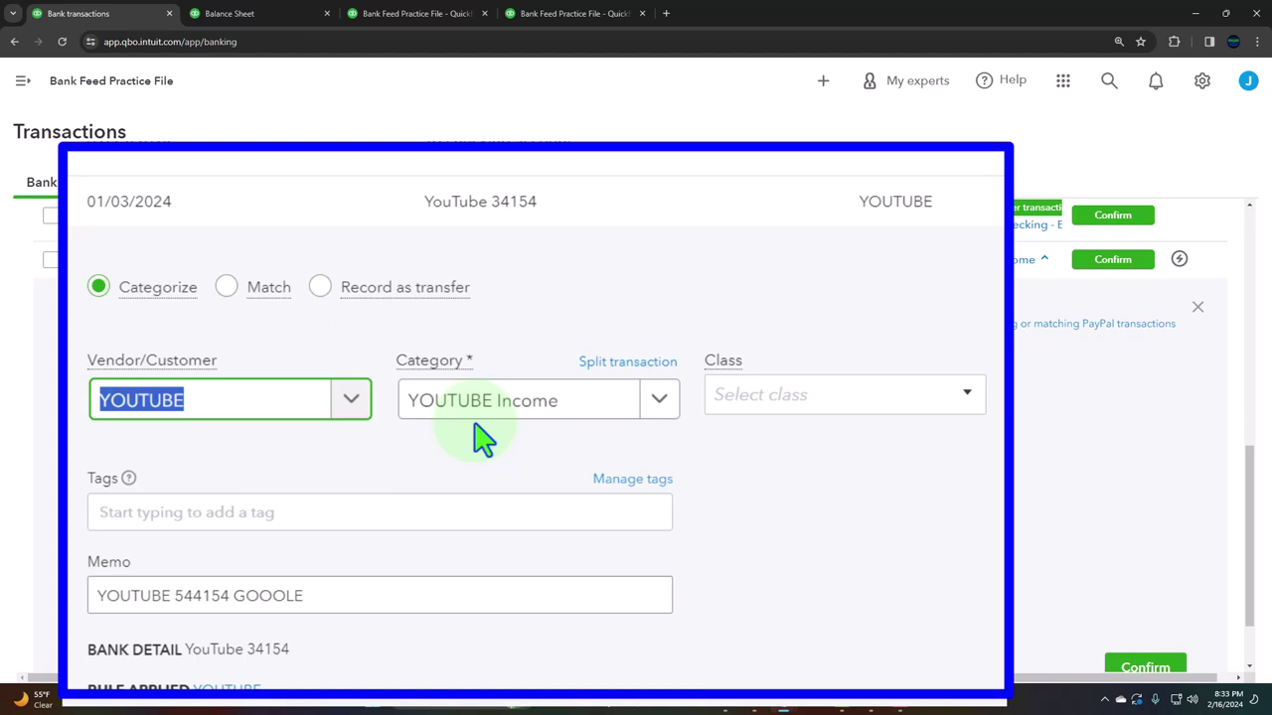
scroll(481, 437, down, 1)
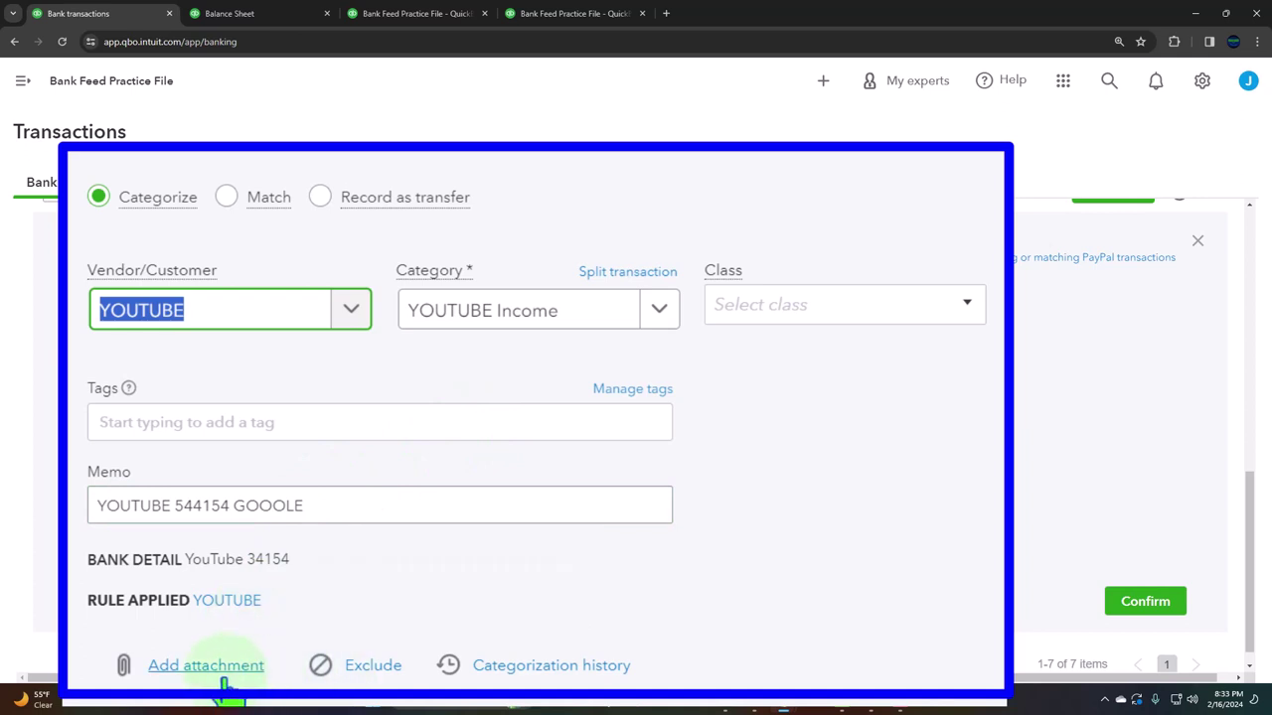
scroll(224, 683, down, 1)
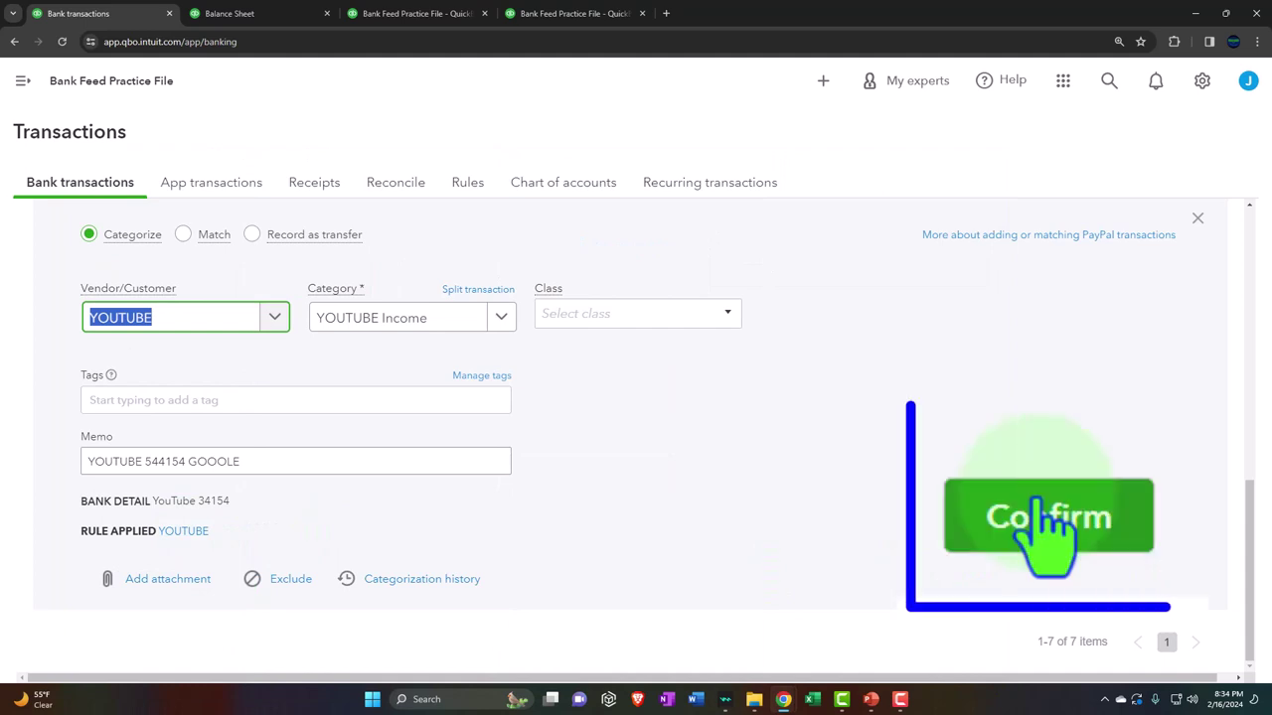
click(1145, 578)
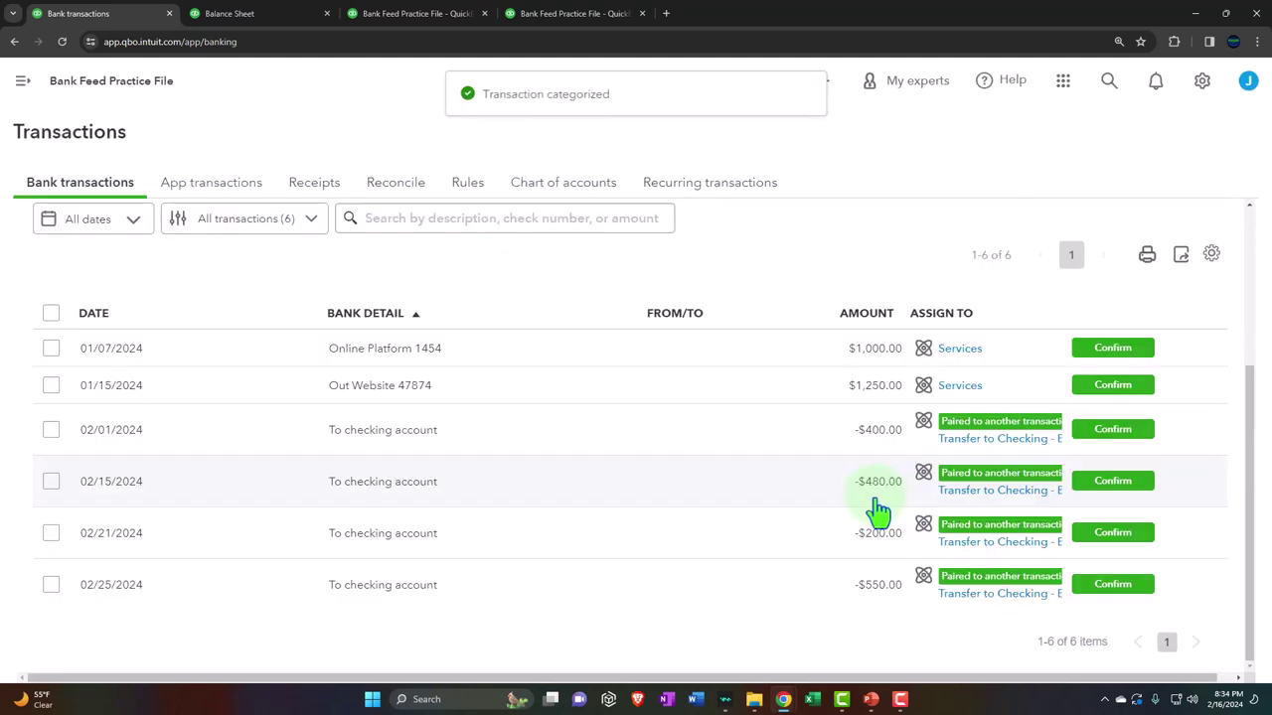
Add Out Website, copied from the memo, as a new customer on the 01/15/2024 Out Website 47874 deposit.
click(374, 402)
scroll(479, 517, down, 3)
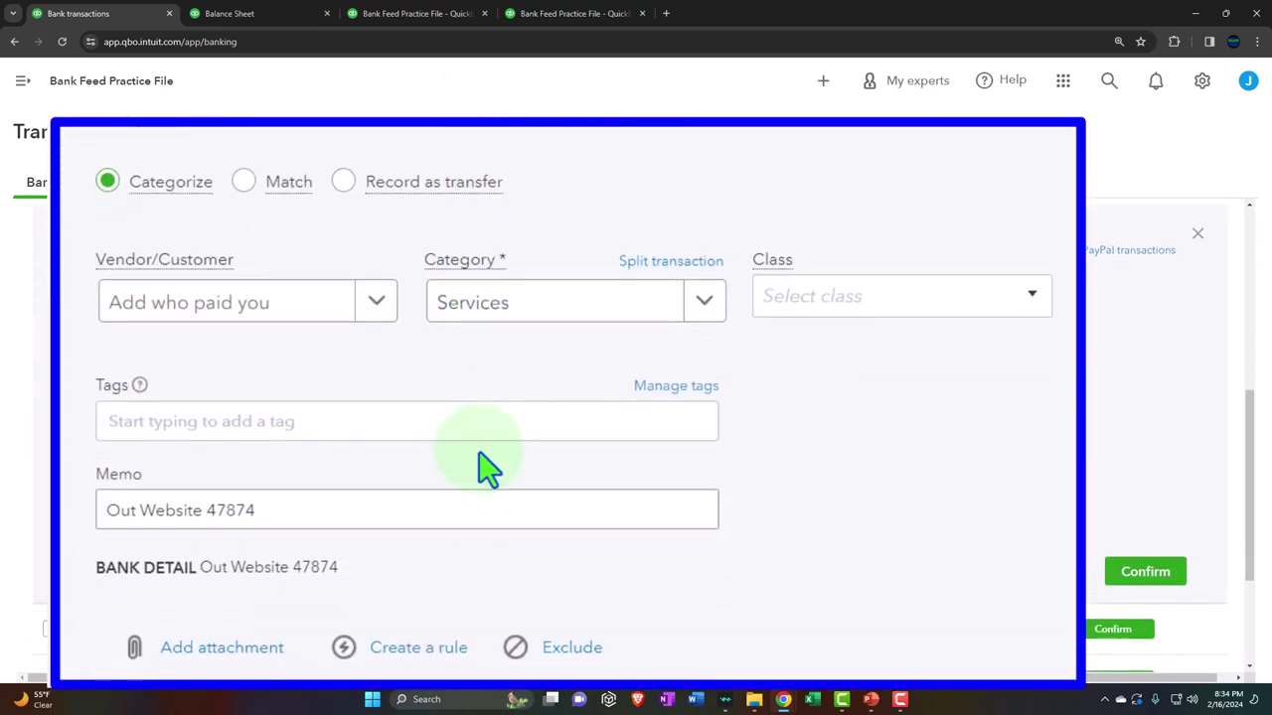
click(318, 512)
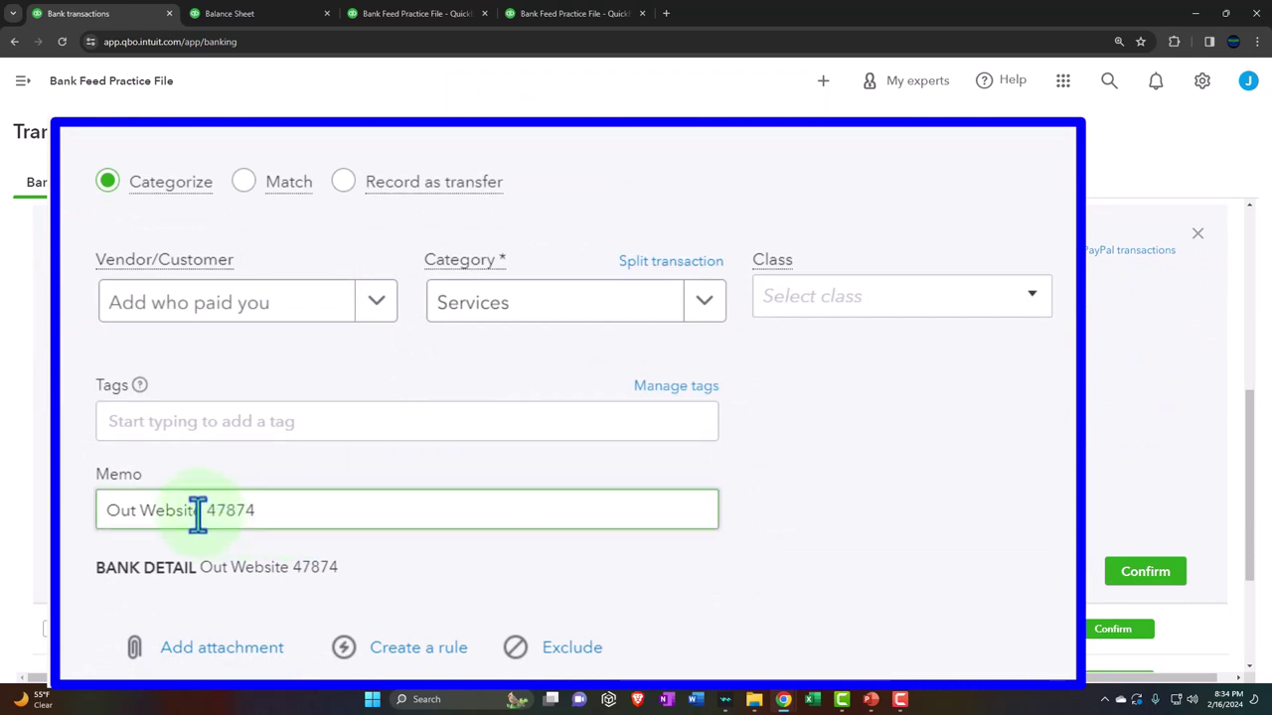
drag(199, 513, 57, 505)
key(ctrl+c)
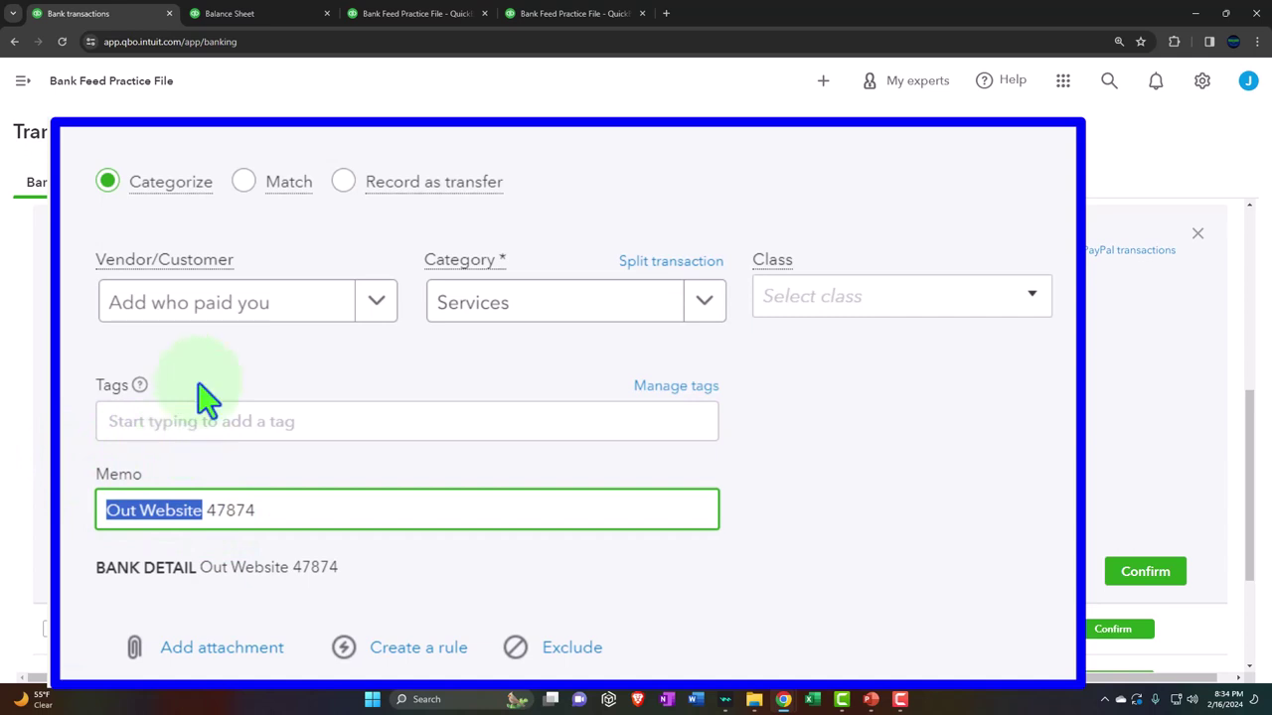
click(190, 313)
key(ctrl+v)
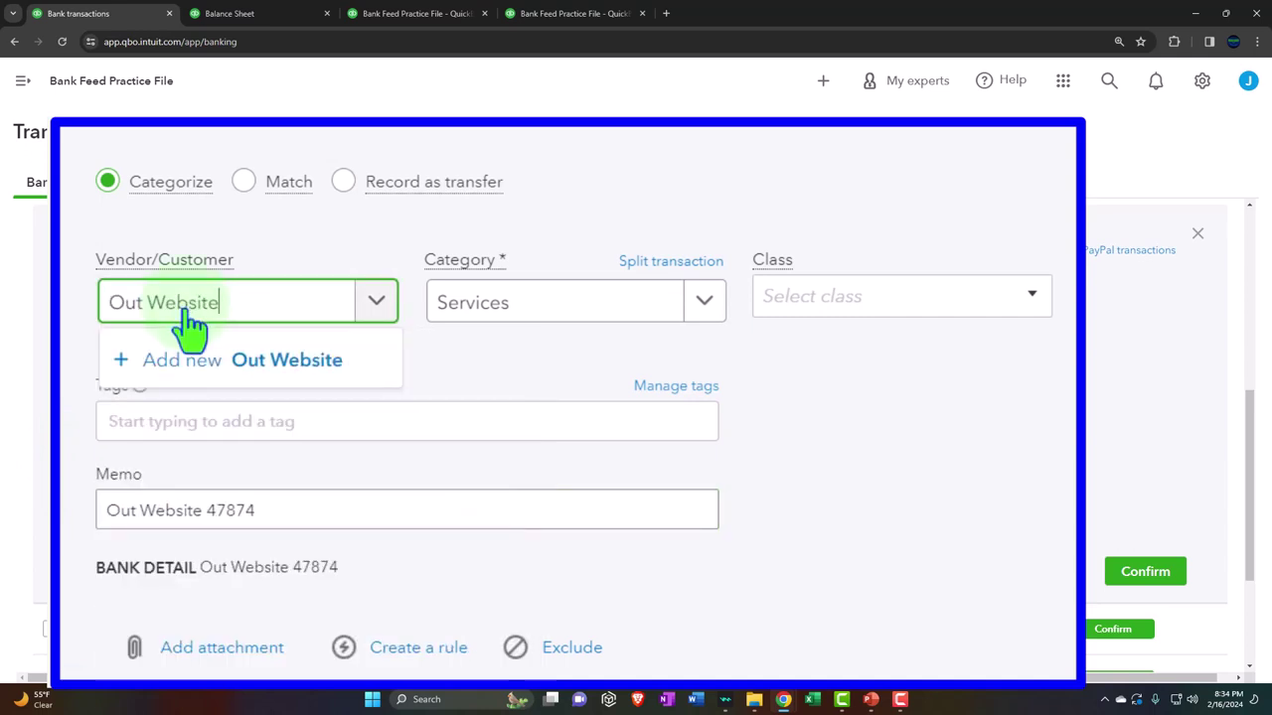
click(142, 352)
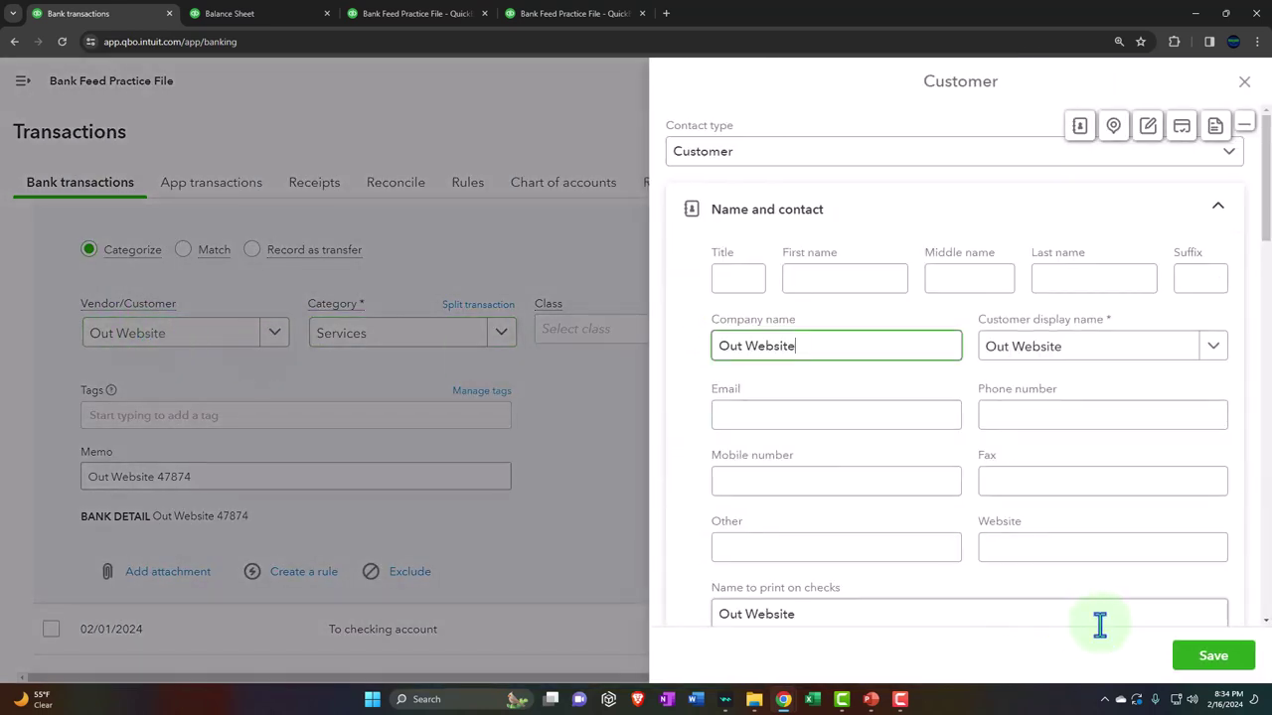
click(1214, 657)
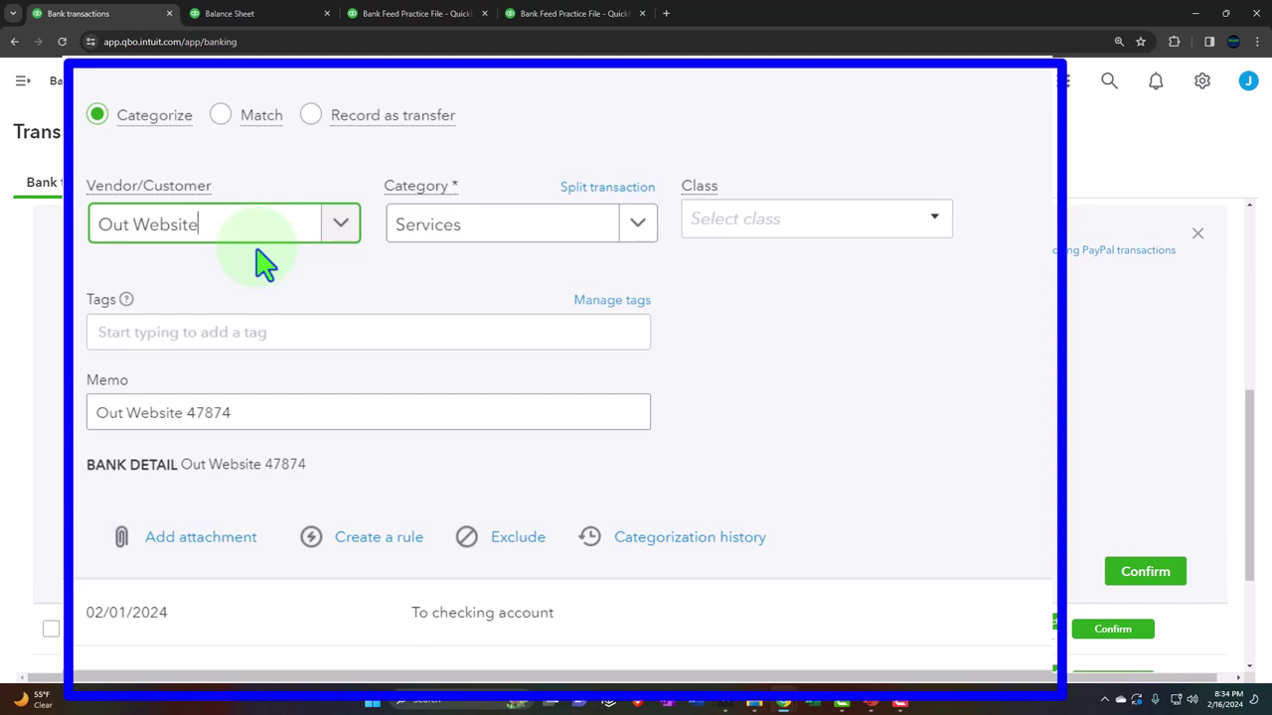
Create an Income account named Our Website Income with detail type Other Primary Income as the Out Website deposit's category.
click(639, 225)
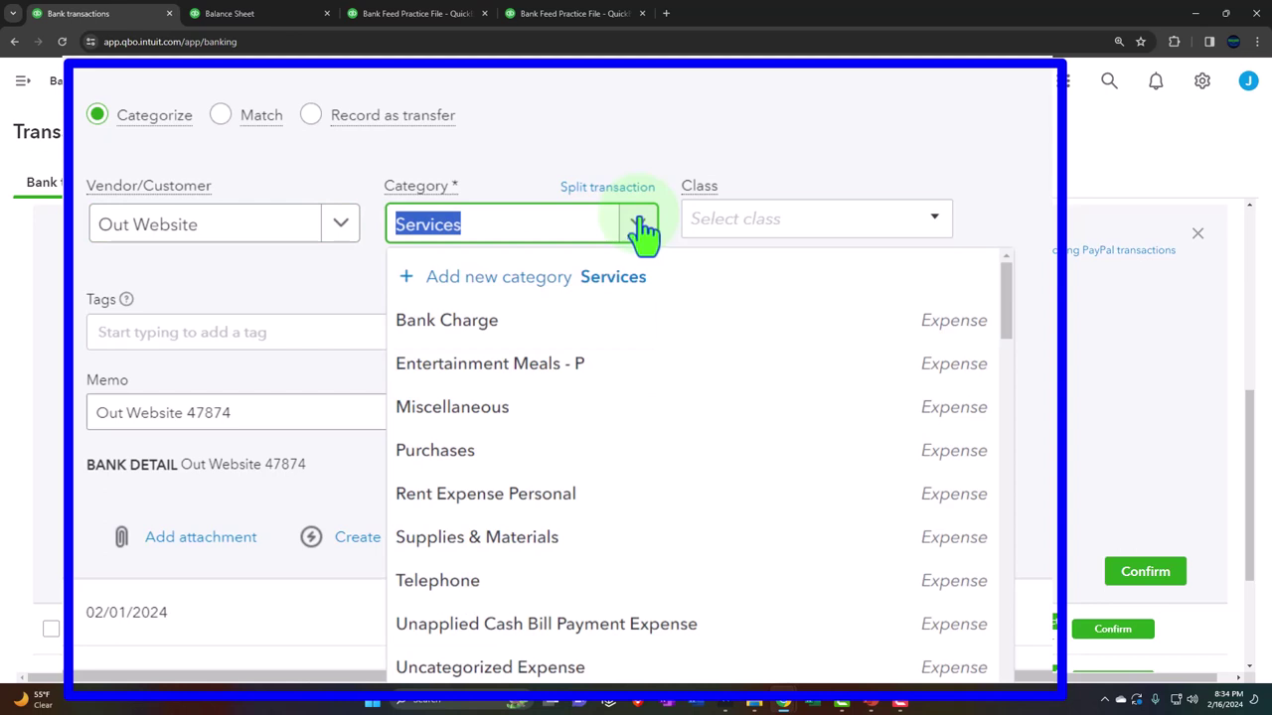
click(603, 296)
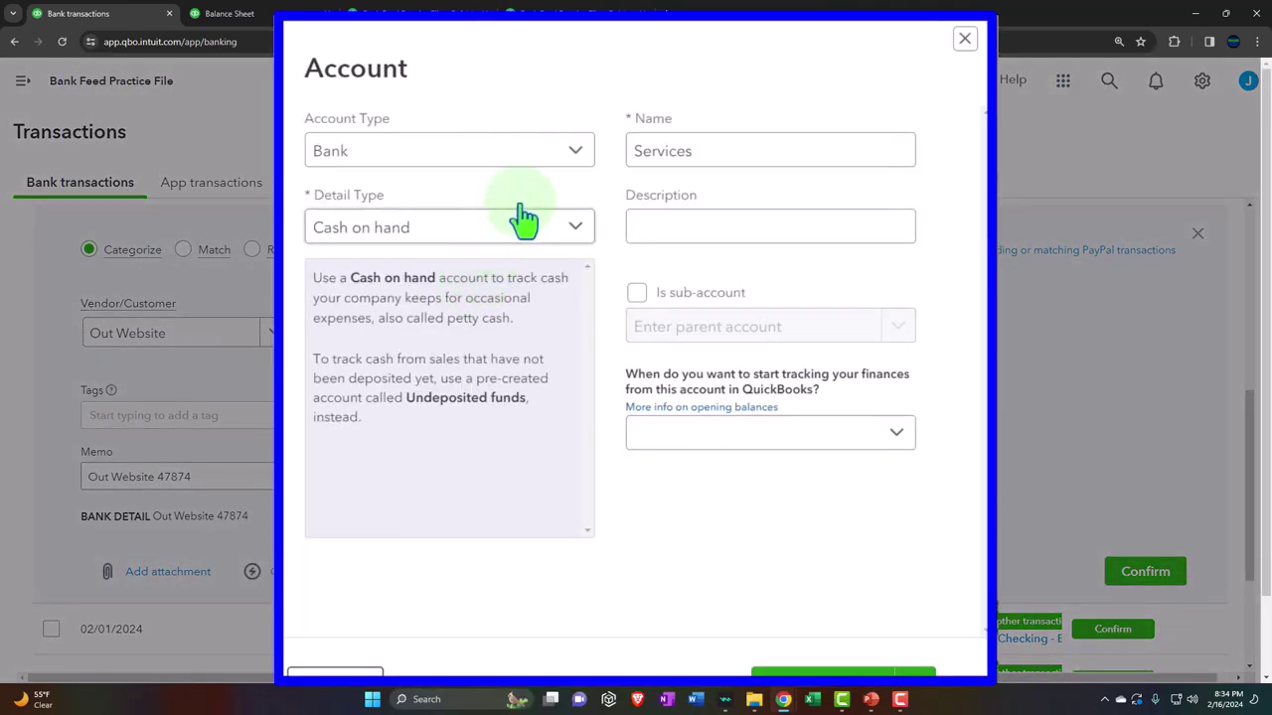
click(574, 154)
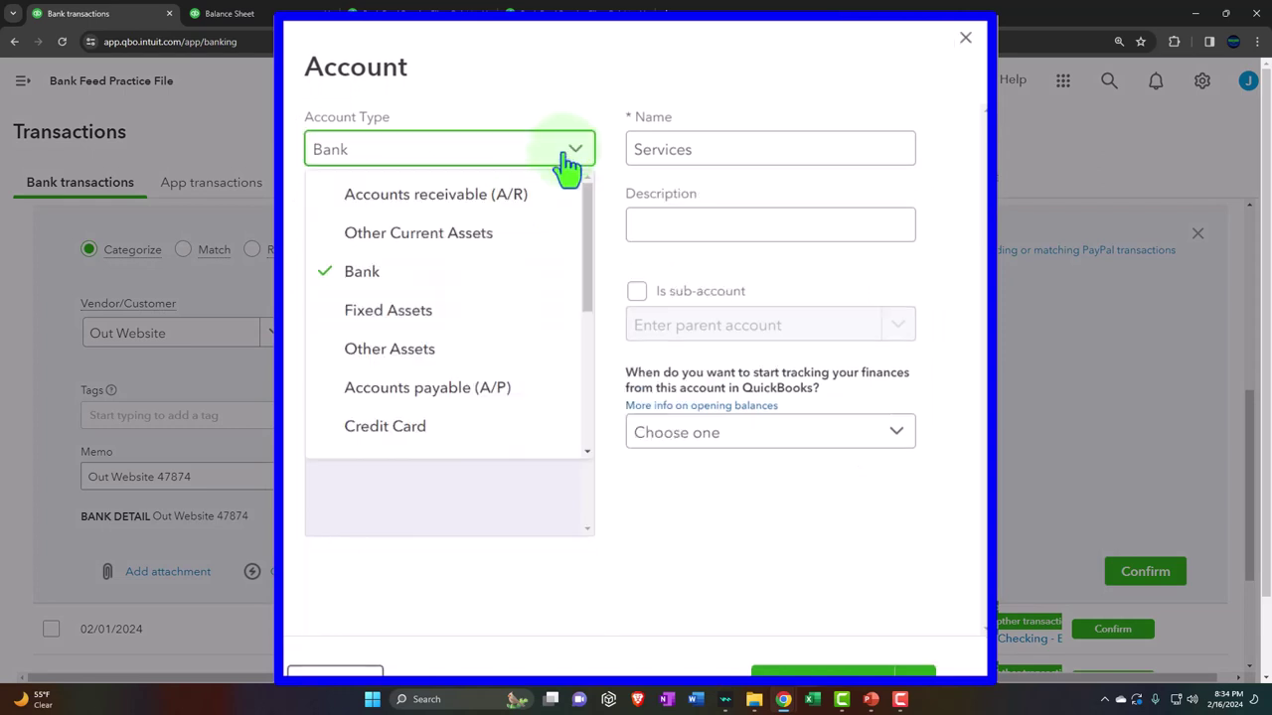
scroll(520, 258, down, 2)
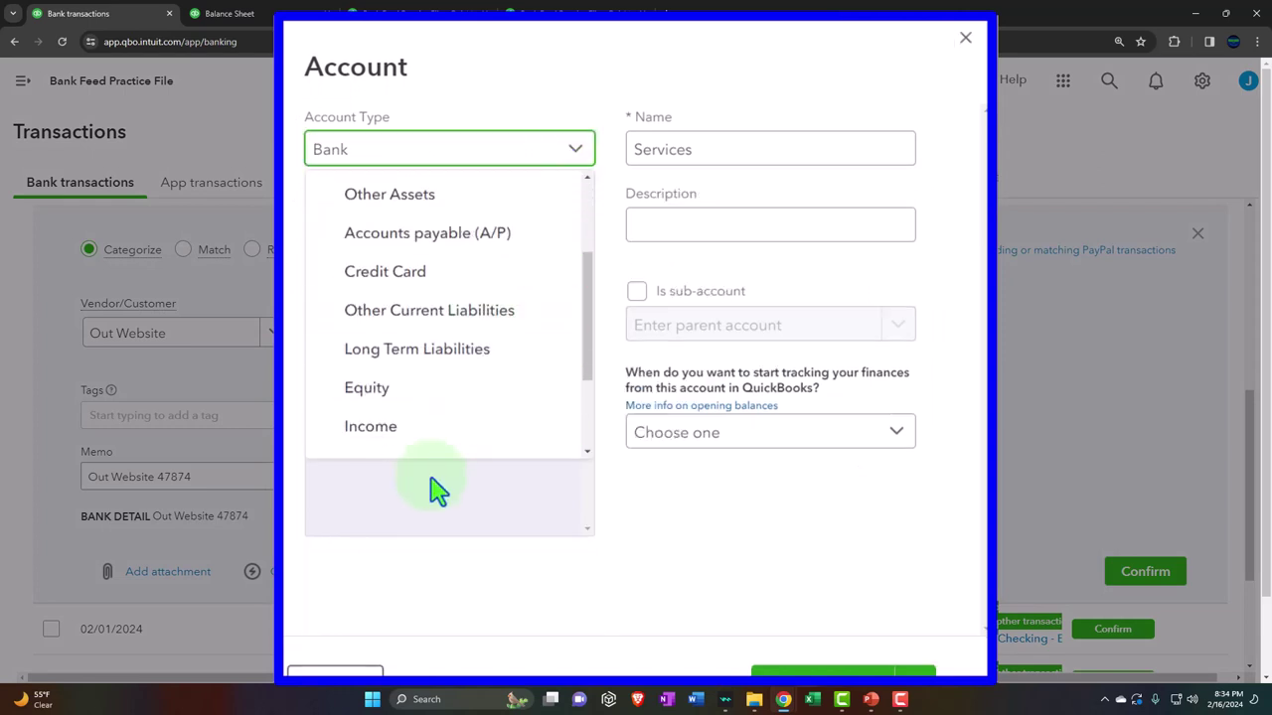
click(432, 437)
click(580, 244)
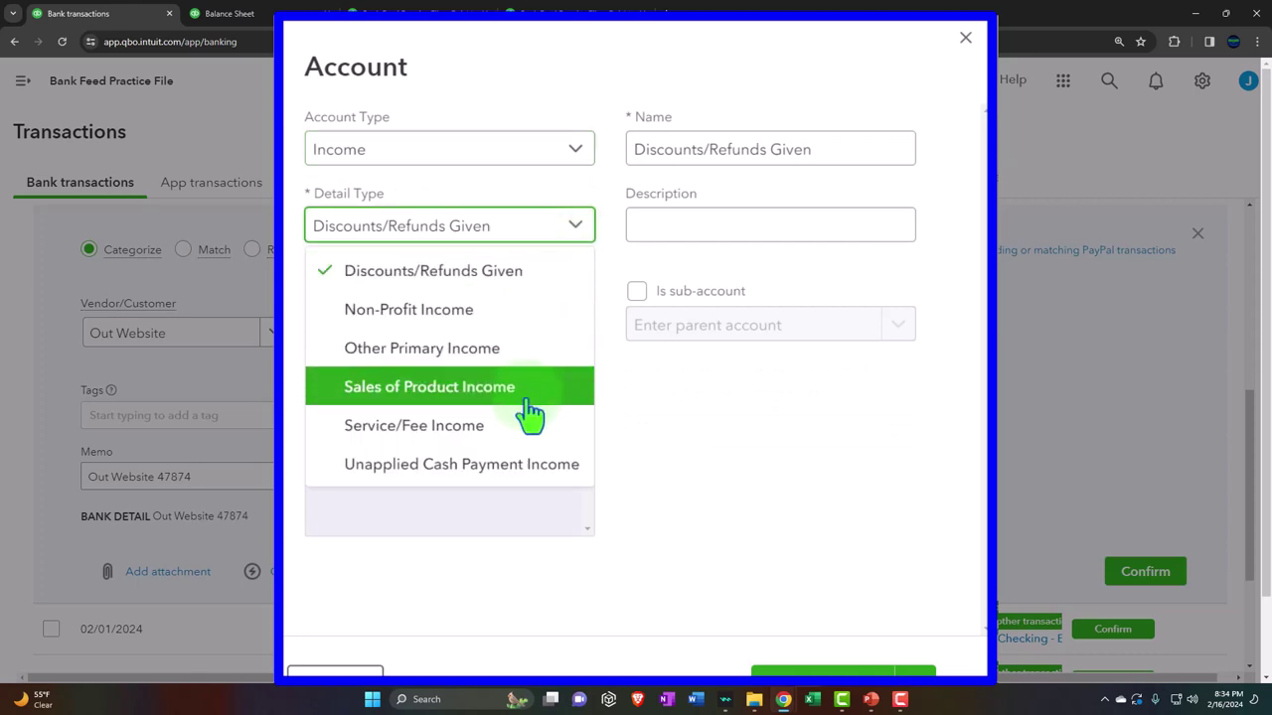
click(527, 349)
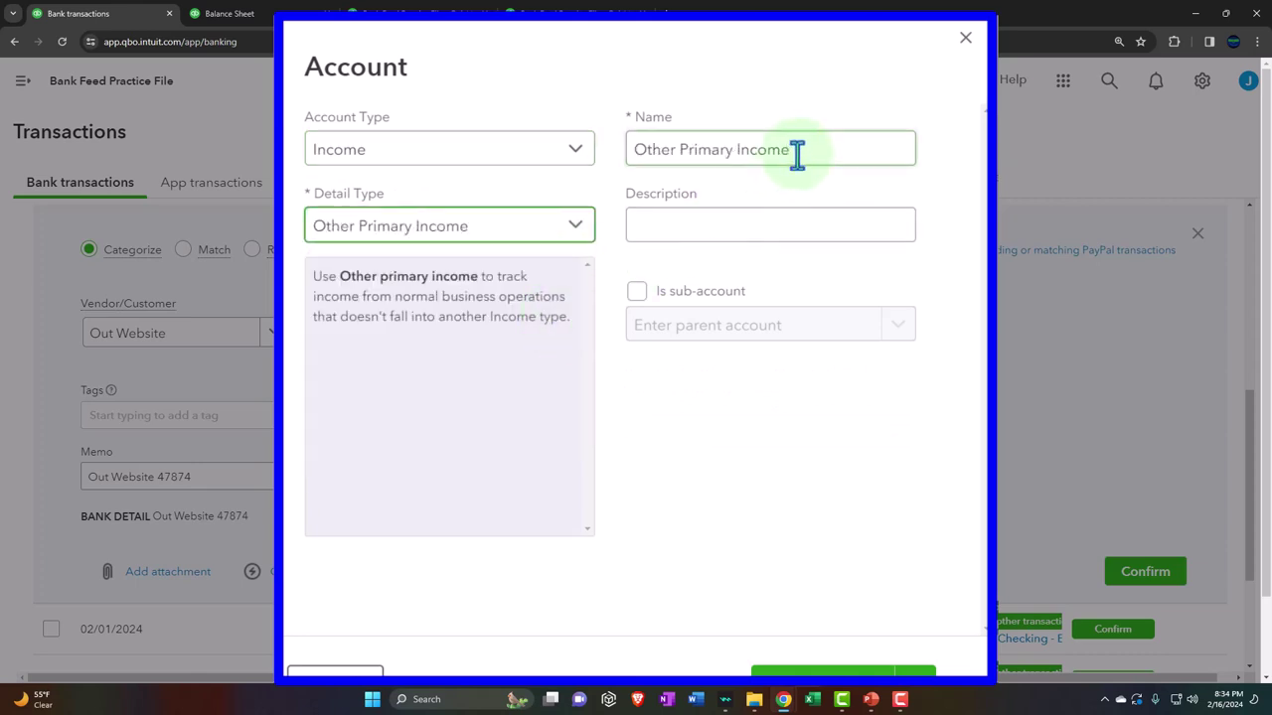
triple_click(796, 154)
key(ctrl+v)
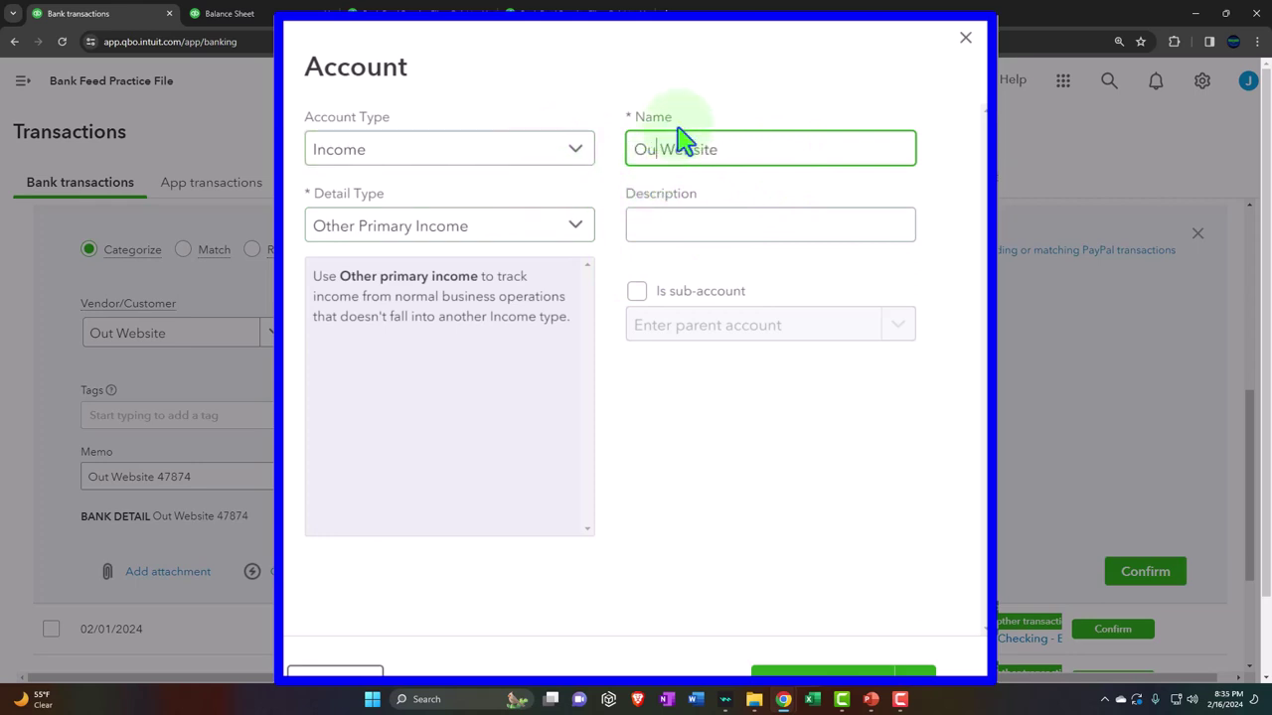
click(776, 146)
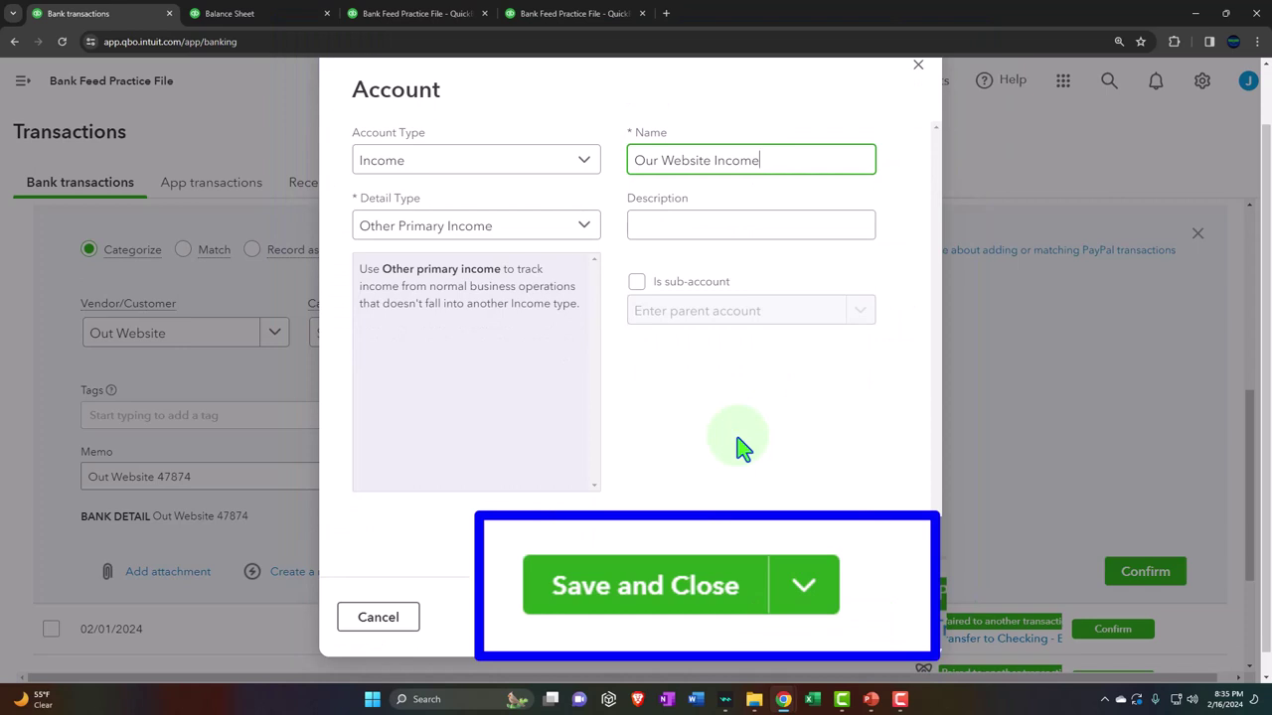
click(602, 596)
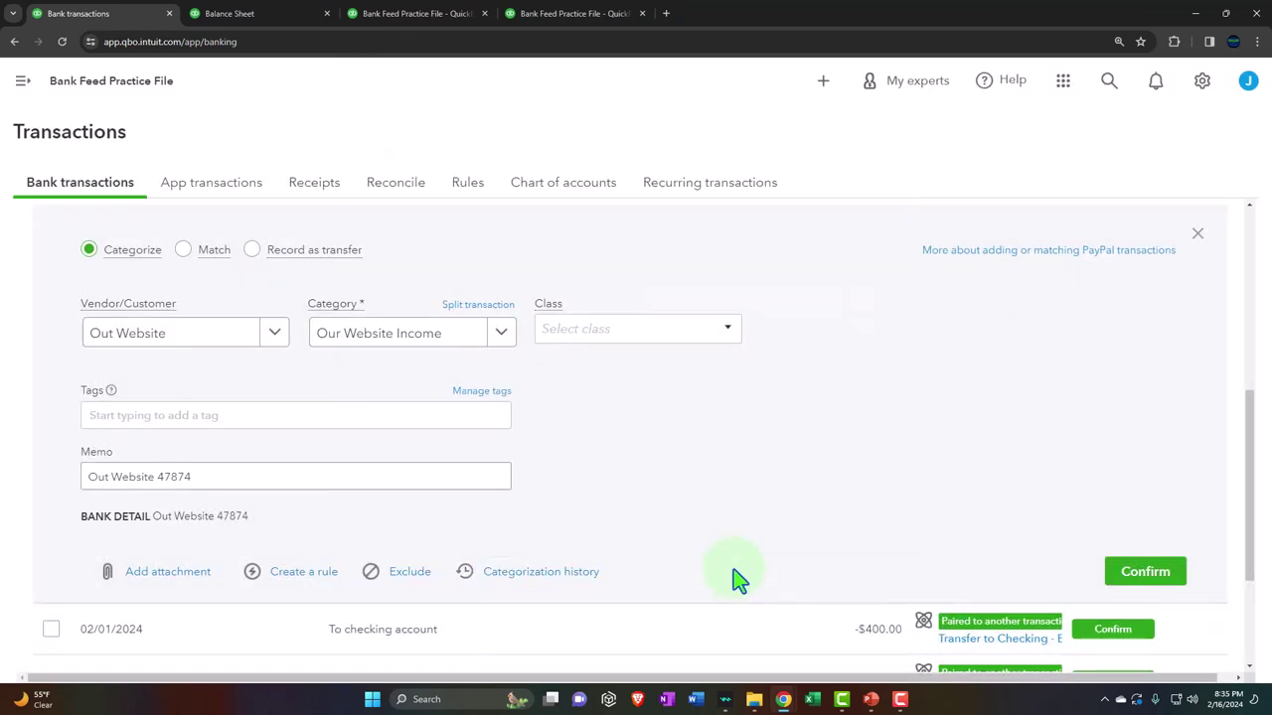
Create a rule from this deposit named Out Website for PayPal money in whose bank text contains Out Website.
scroll(732, 576, down, 1)
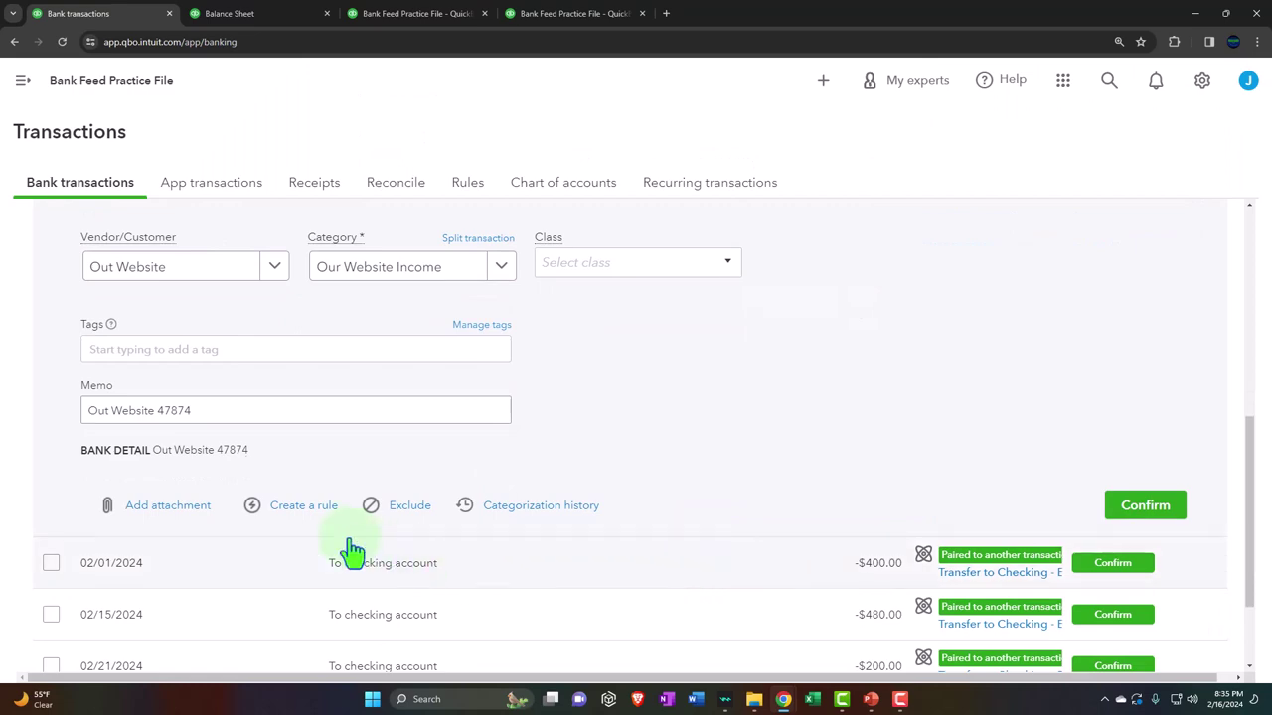
click(316, 514)
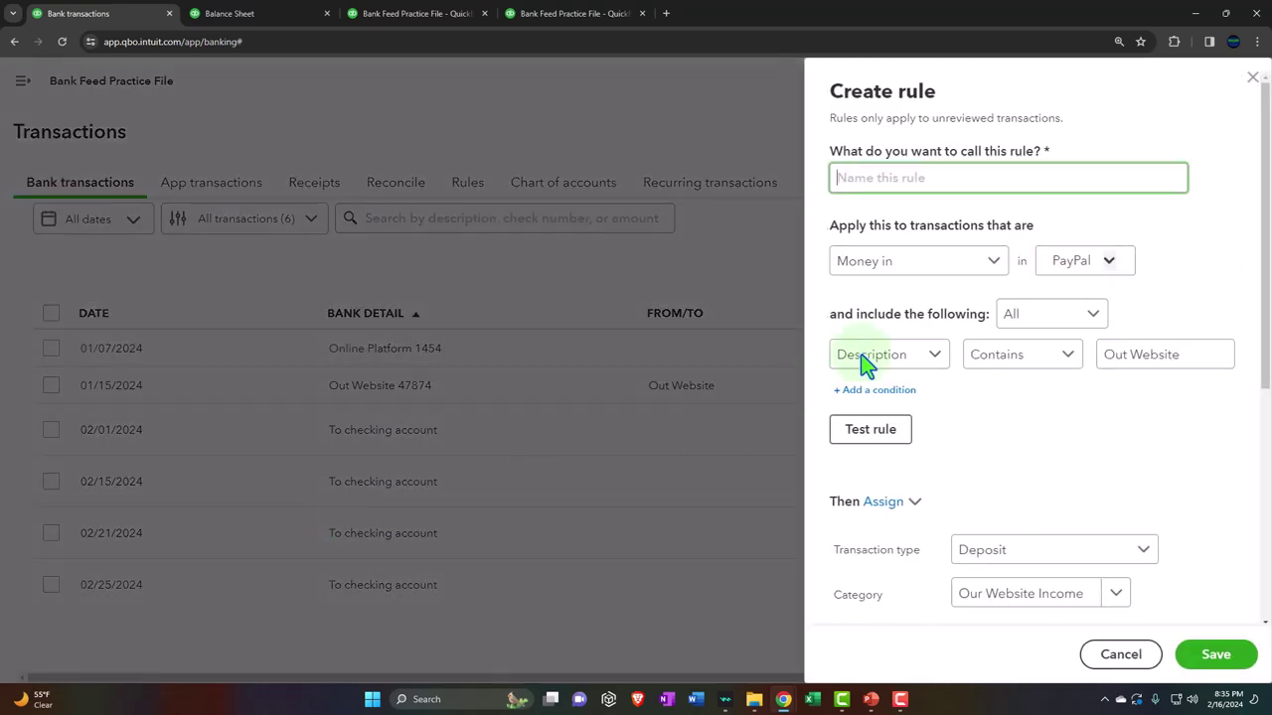
text(Out Website)
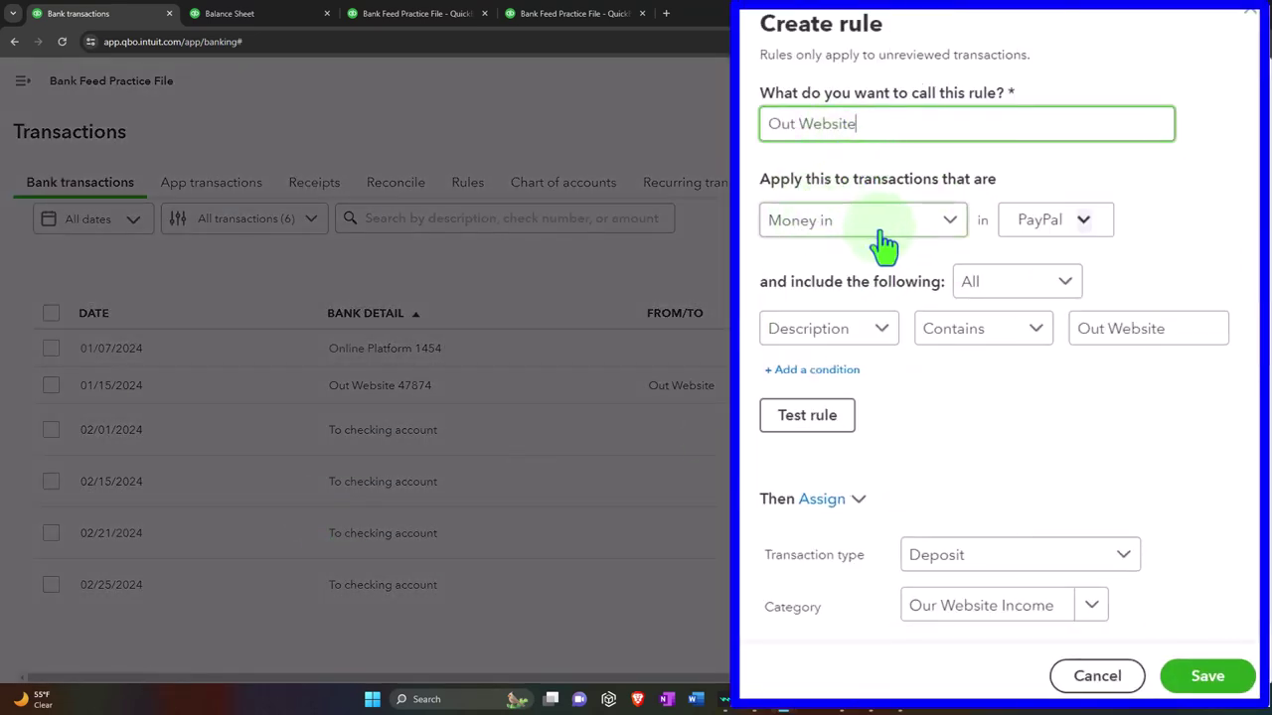
click(1083, 223)
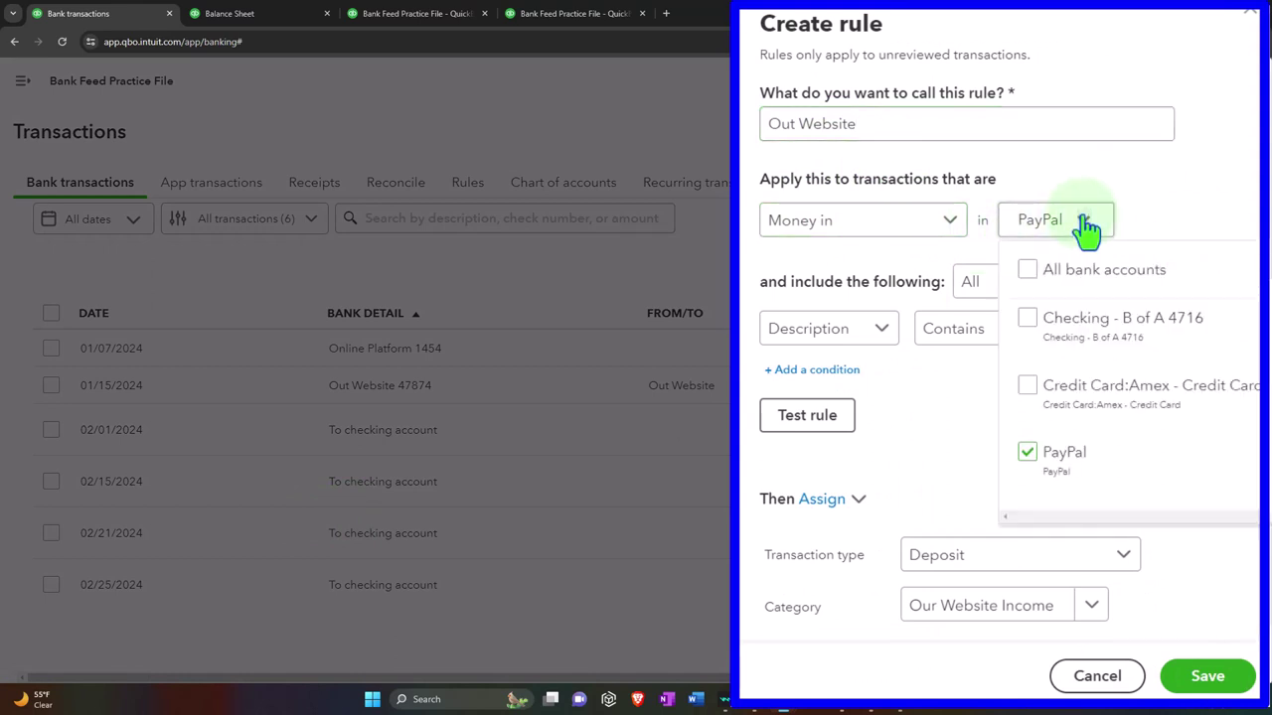
click(1085, 225)
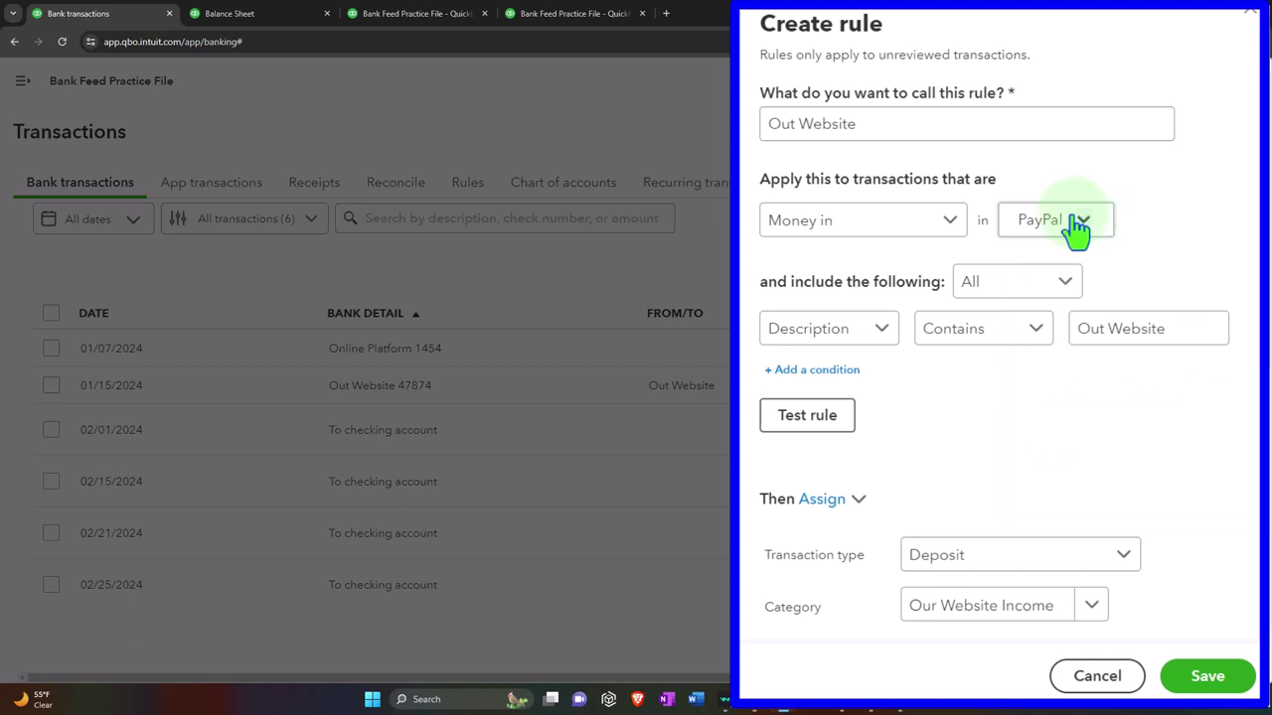
click(880, 338)
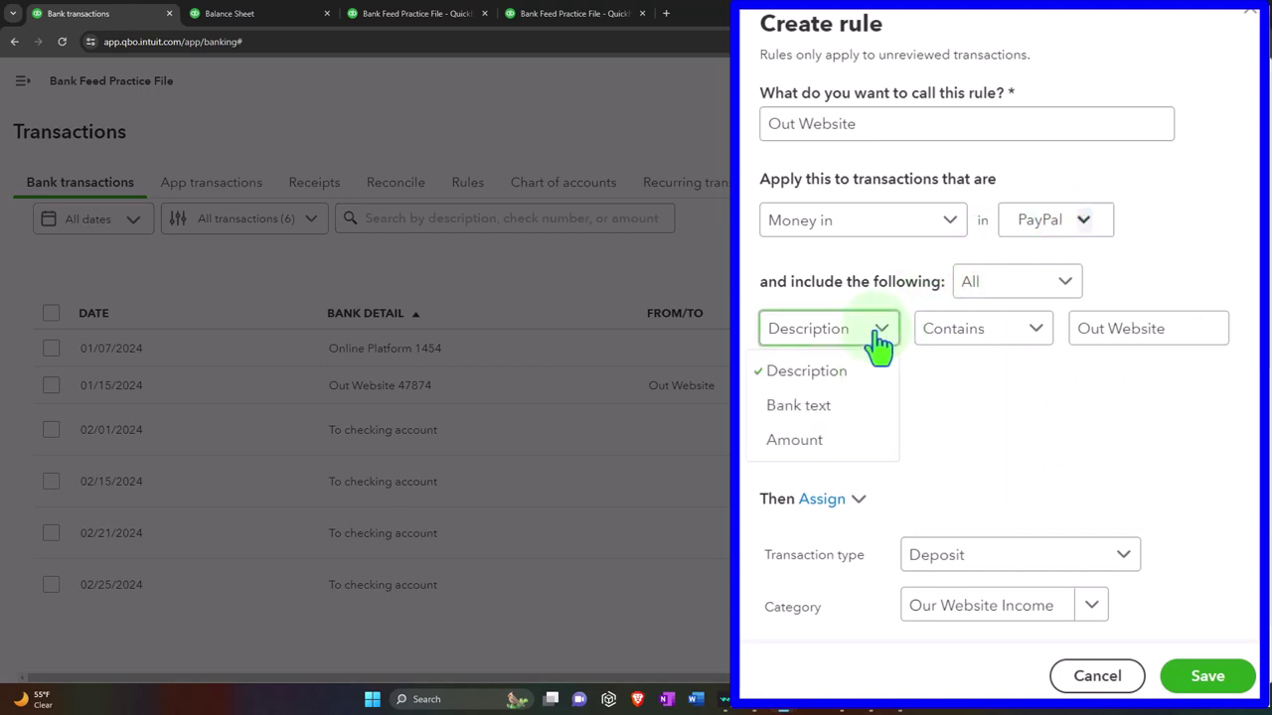
click(846, 403)
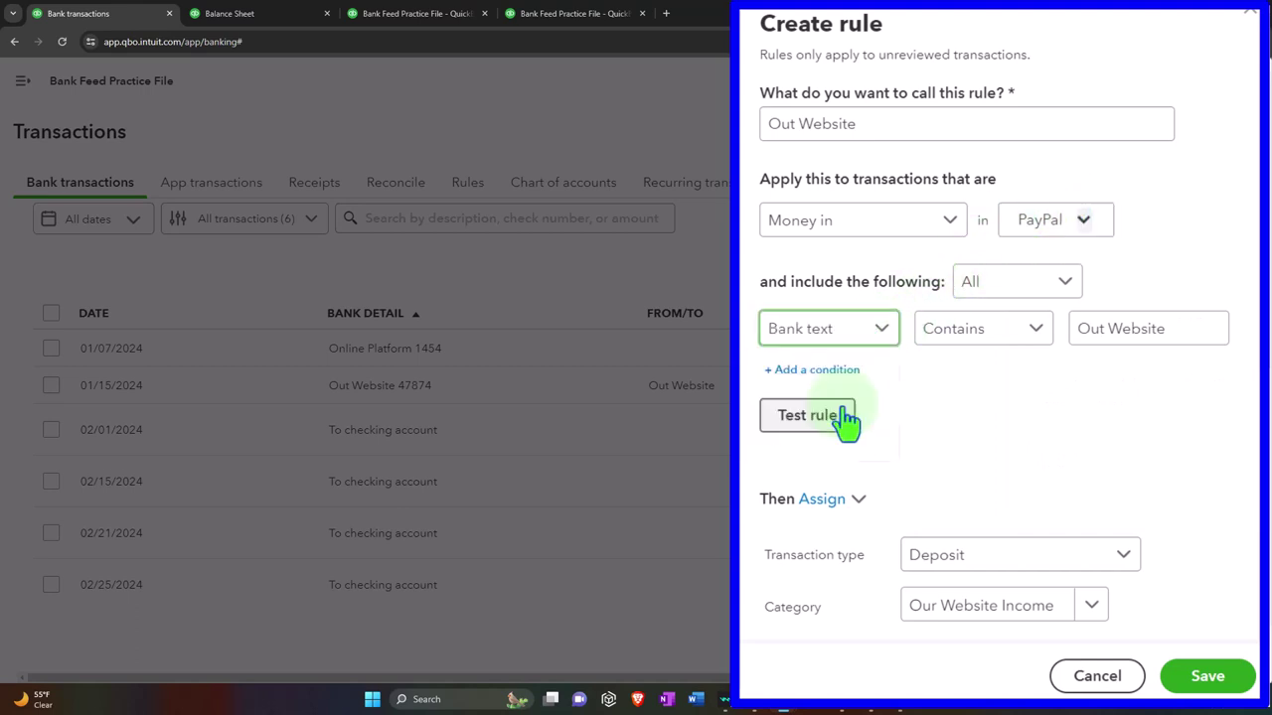
click(1025, 337)
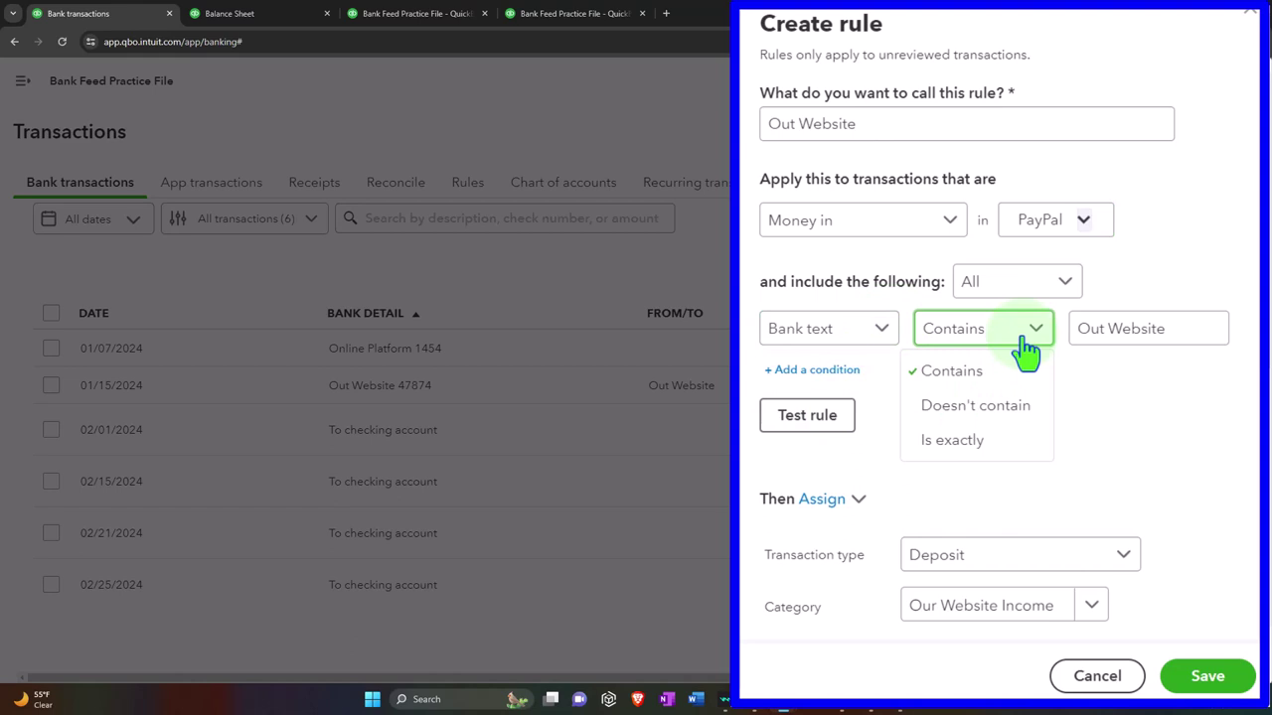
click(1024, 338)
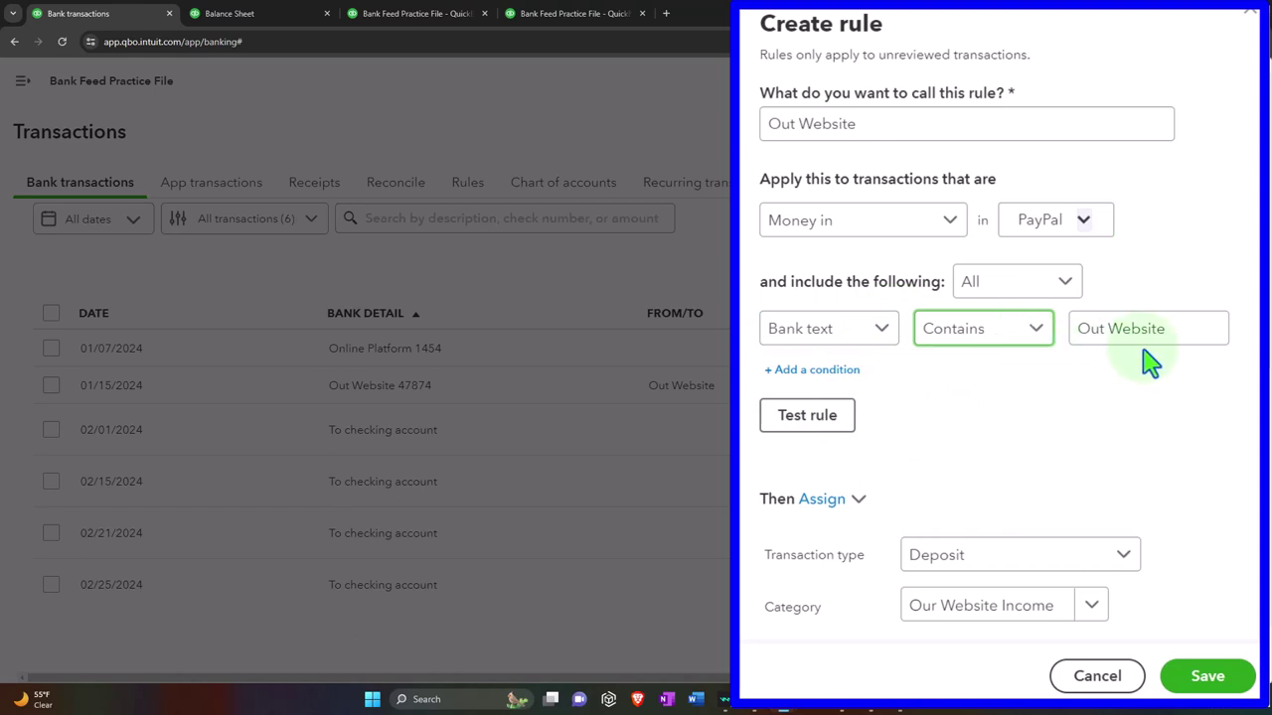
Test the Out Website rule, review its assigned category, payee and memo, and save it.
click(827, 424)
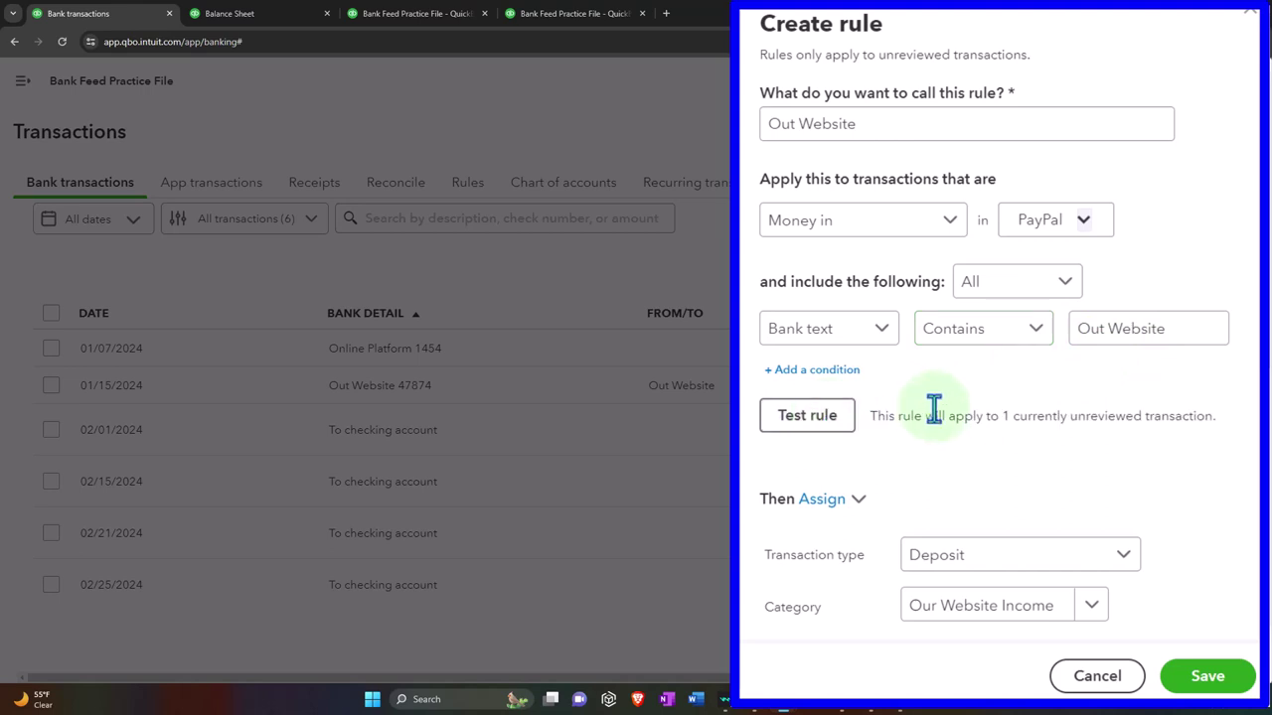
scroll(939, 417, down, 3)
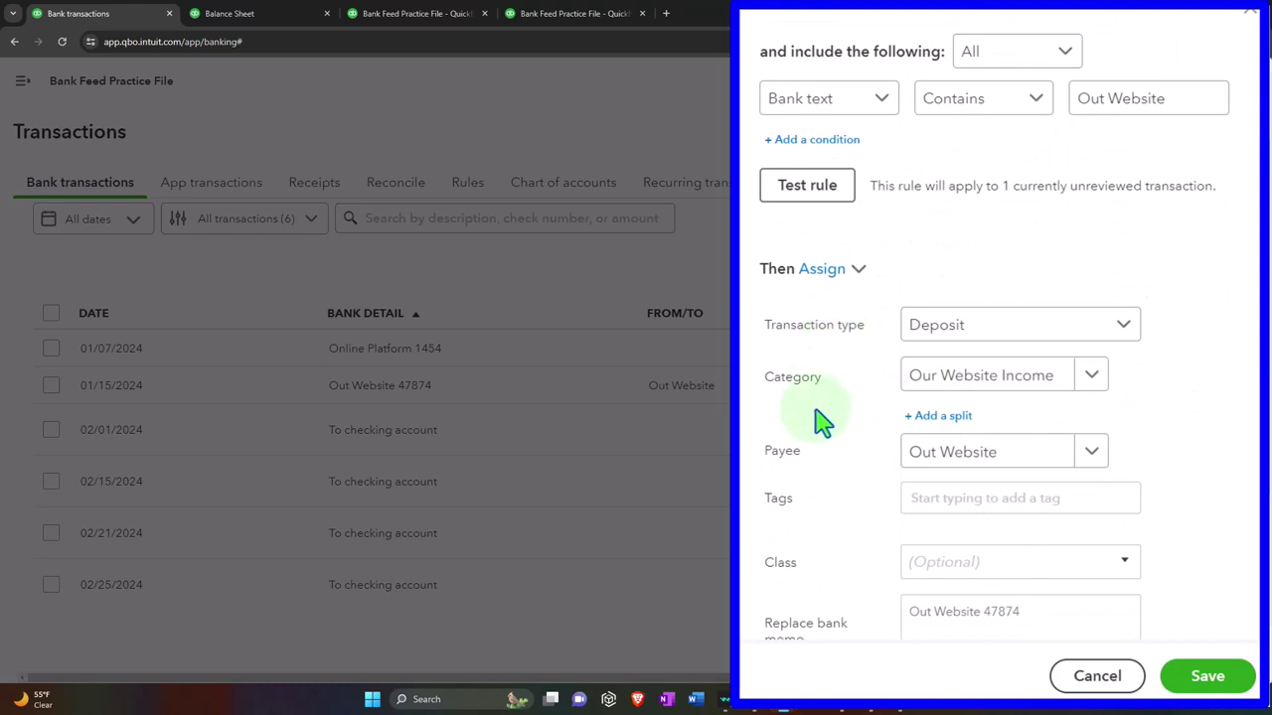
scroll(818, 474, down, 2)
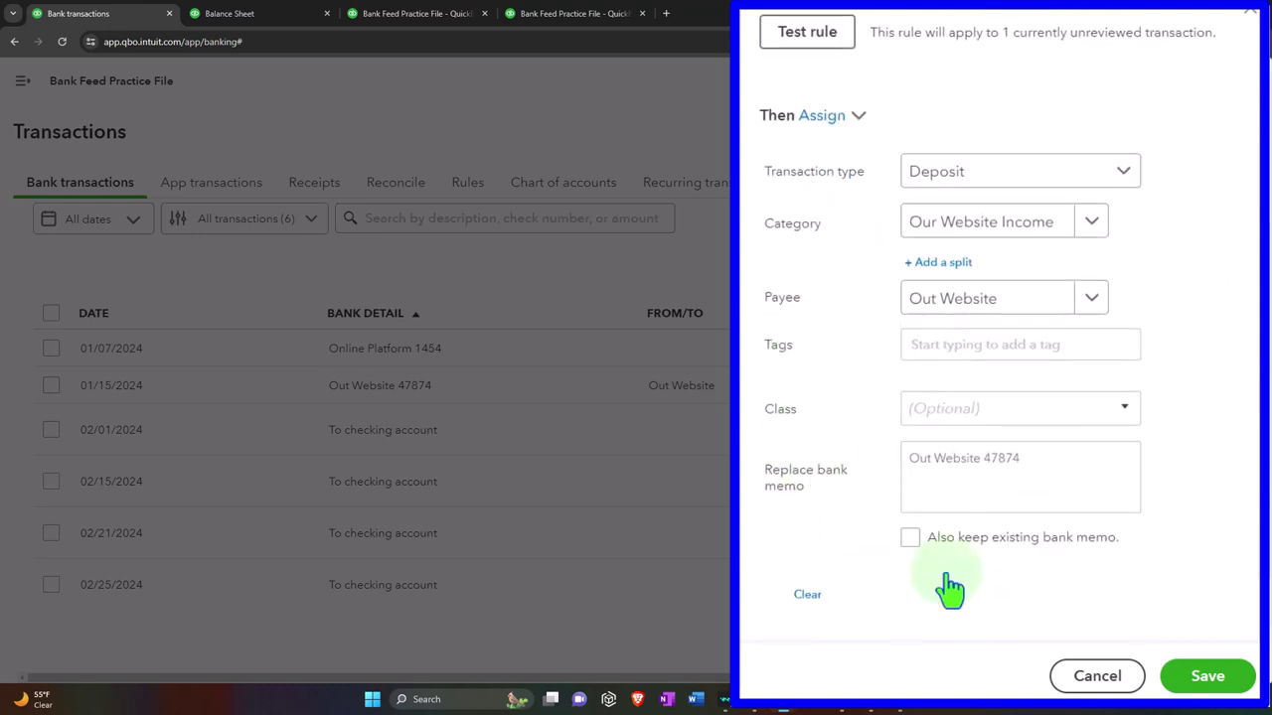
scroll(977, 530, down, 1)
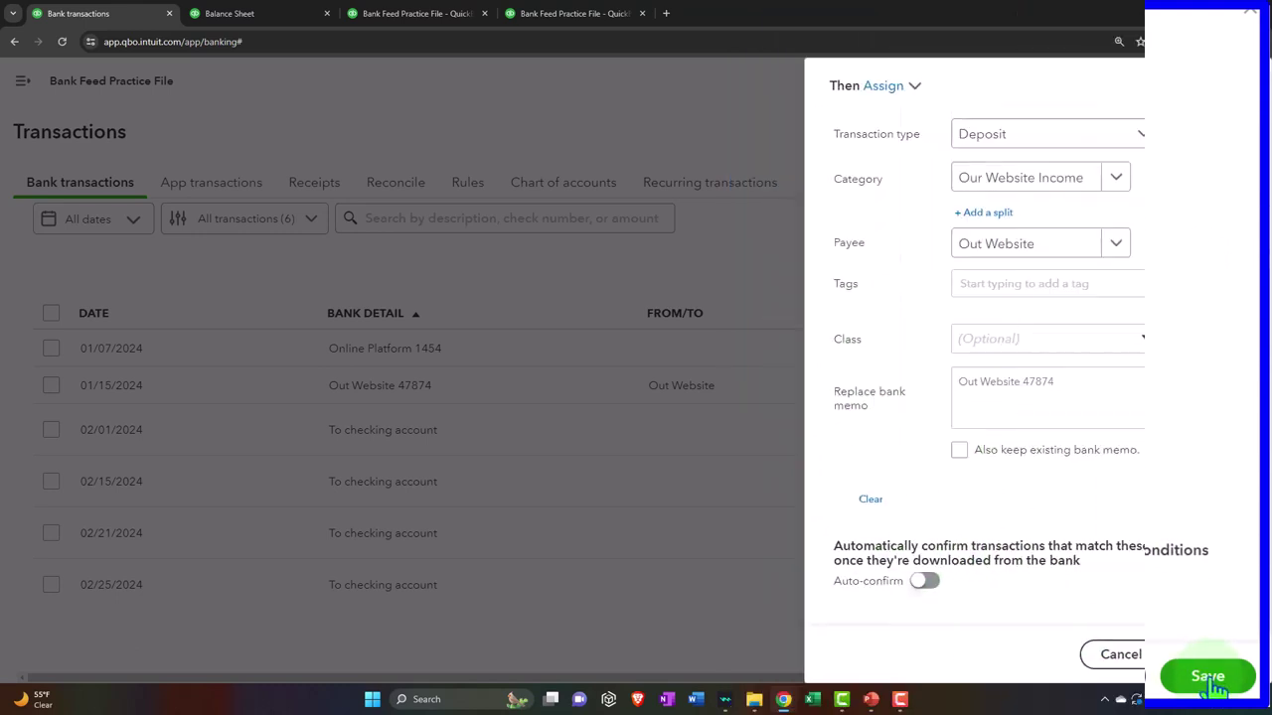
click(1207, 657)
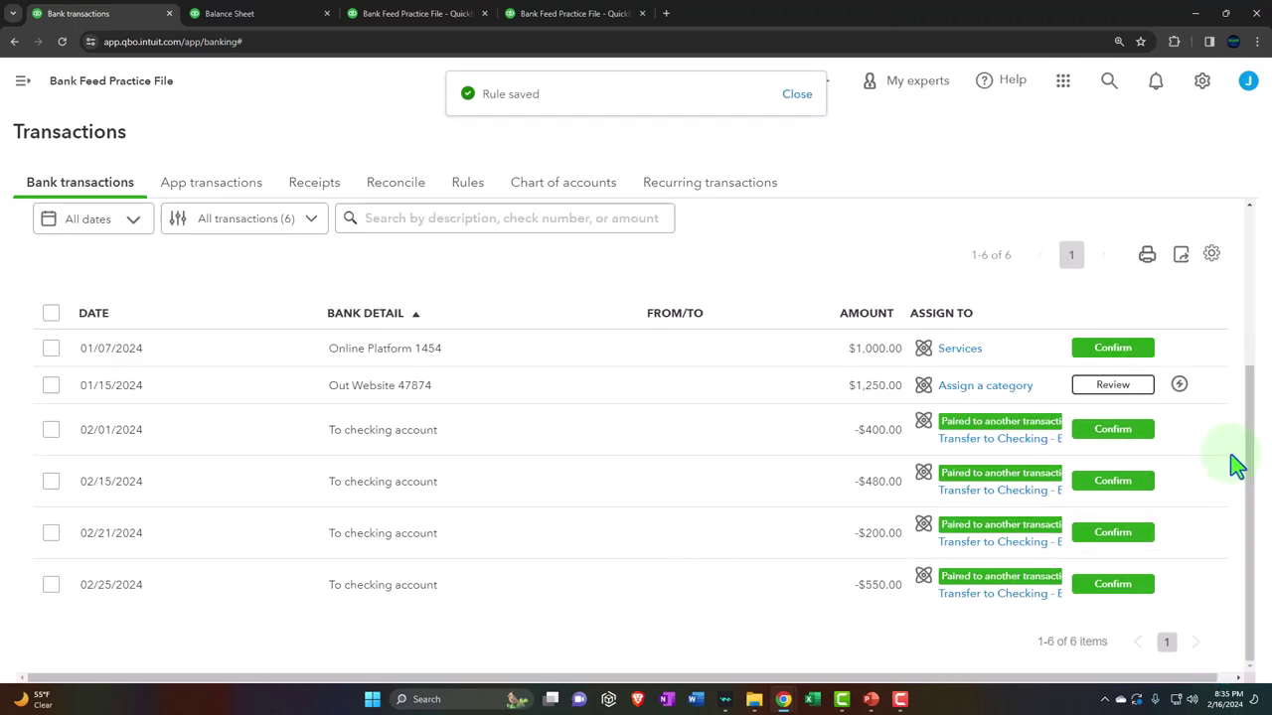
Review the rule-assigned details on the 01/15/2024 Out Website 47874 deposit and confirm the transaction.
mouse_move(1187, 400)
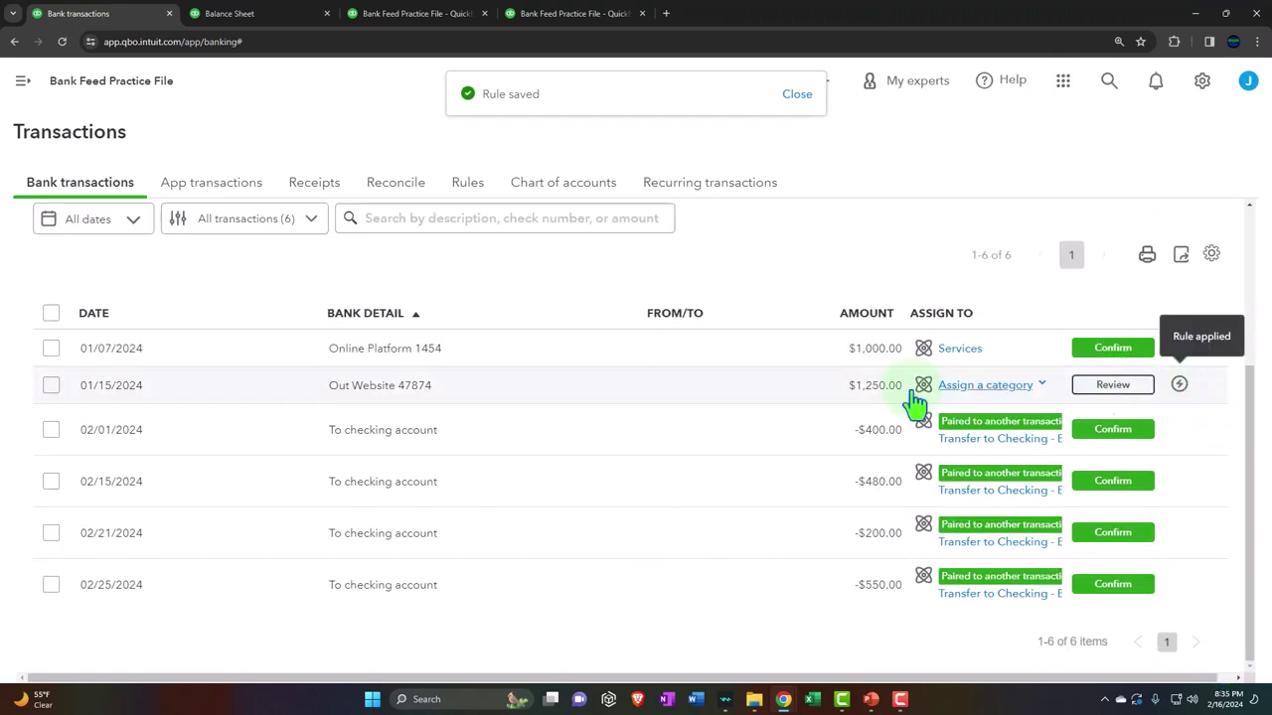
click(782, 392)
scroll(785, 402, down, 3)
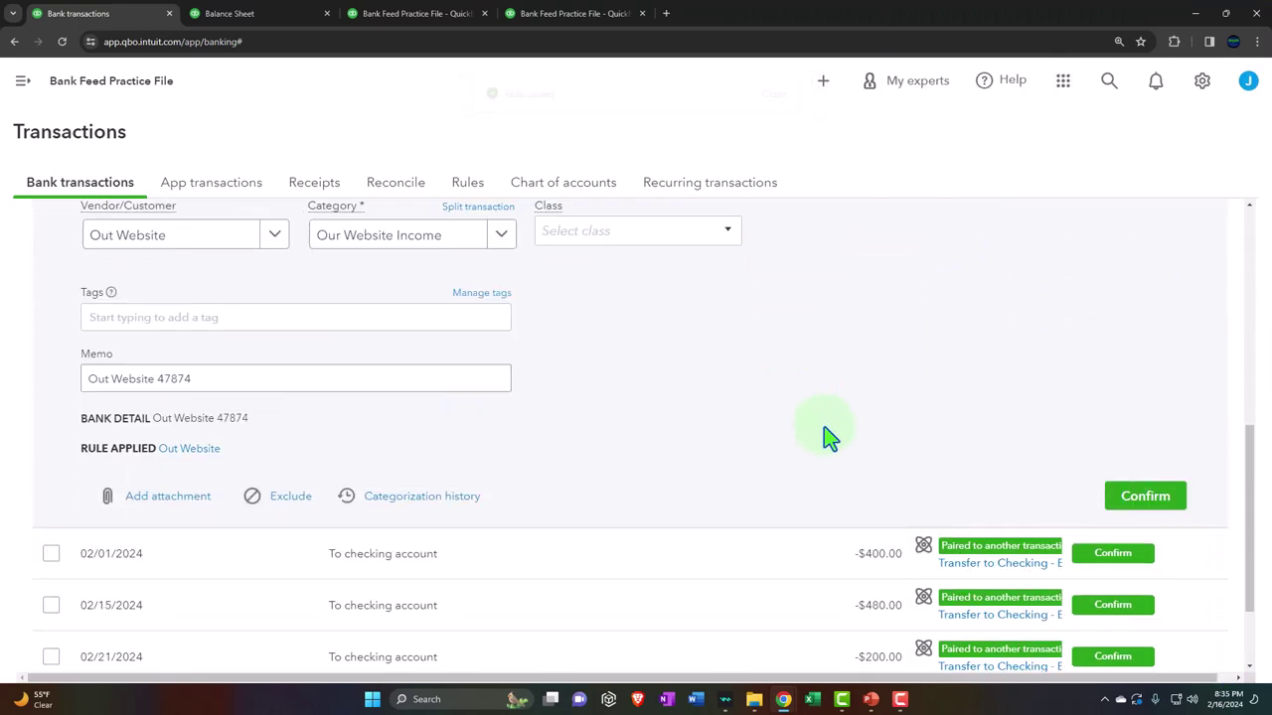
click(1132, 460)
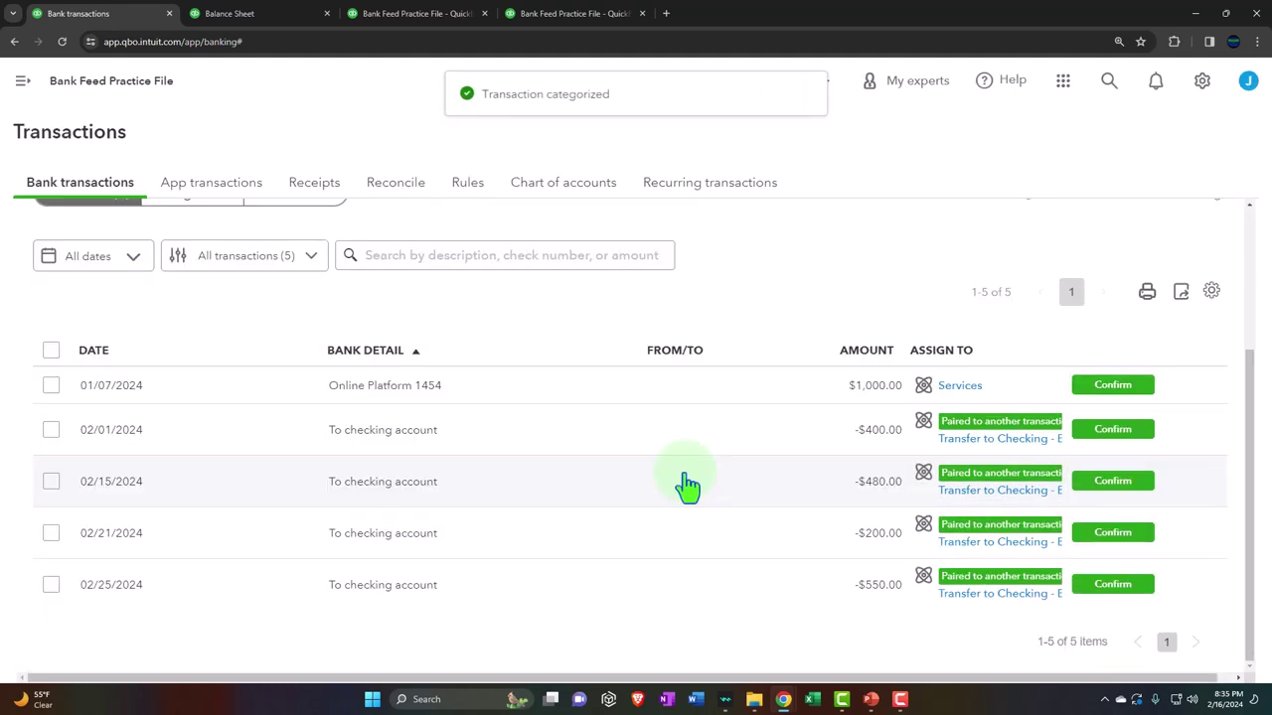
Add Online Platform, copied from the memo, as a new customer on the 01/07/2024 Online Platform 1454 deposit.
click(386, 403)
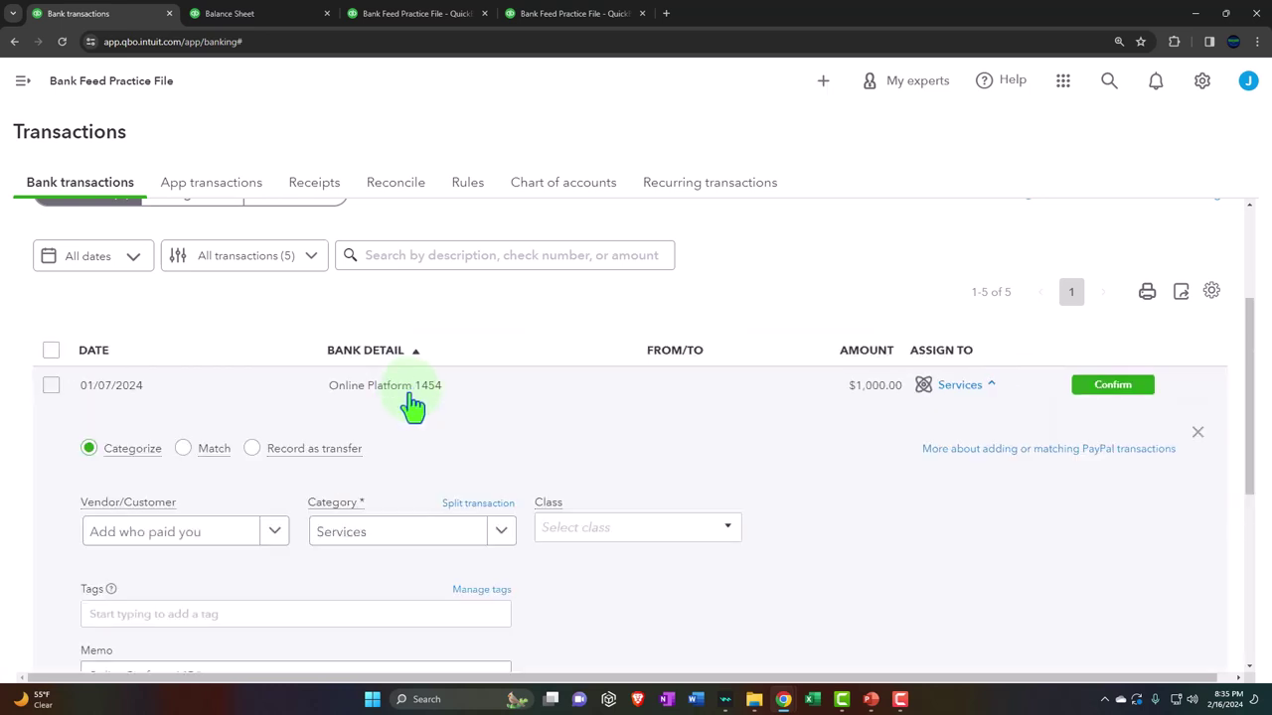
scroll(406, 403, down, 2)
scroll(411, 404, down, 2)
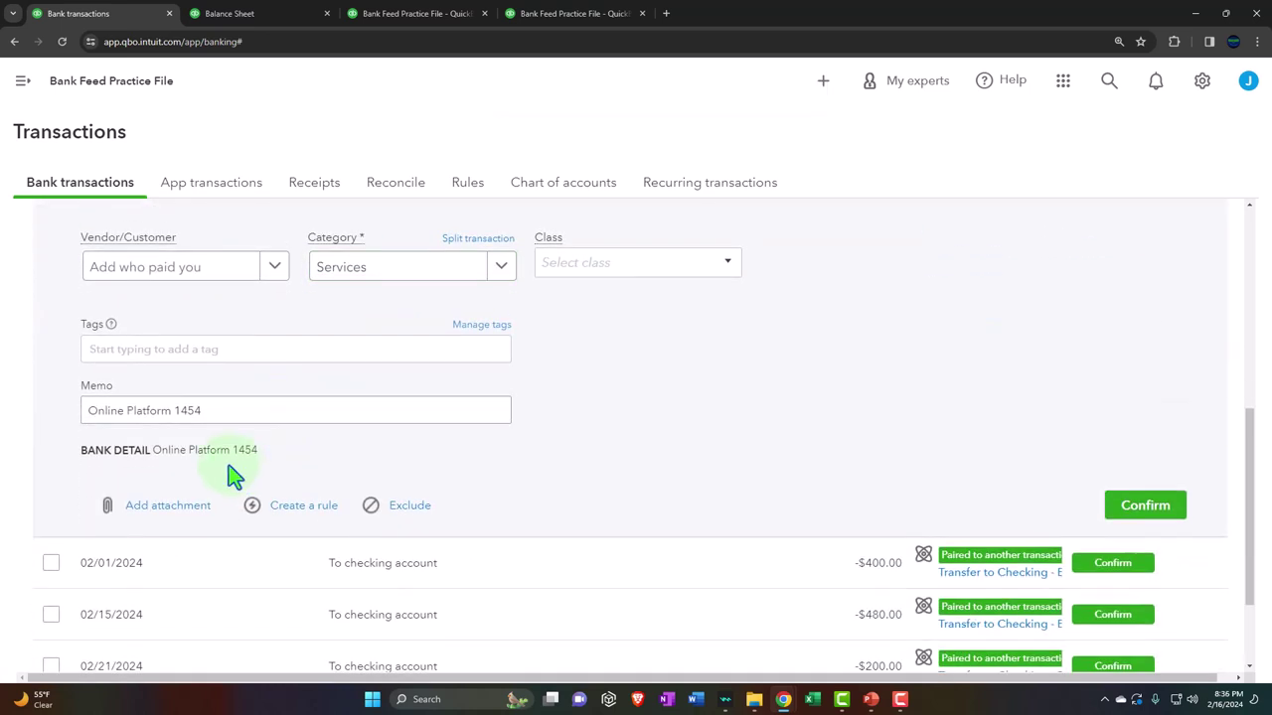
drag(176, 410, 49, 397)
key(ctrl+c)
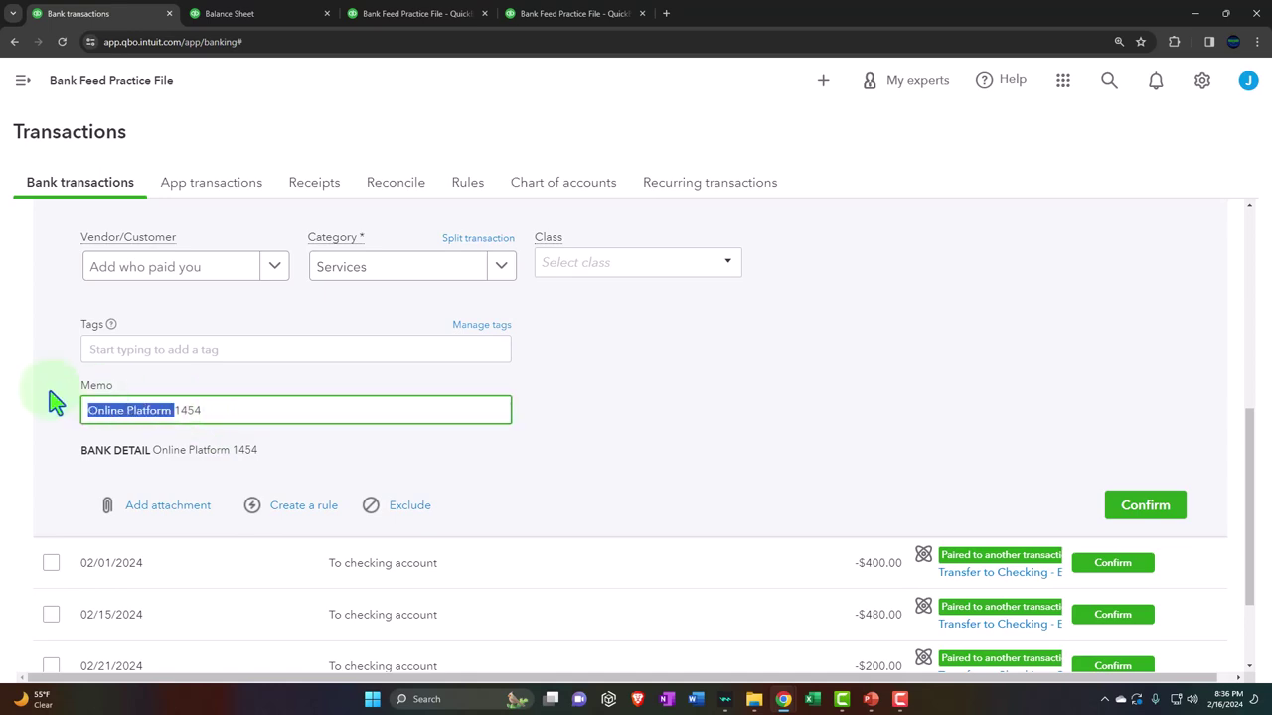
click(157, 268)
key(ctrl+v)
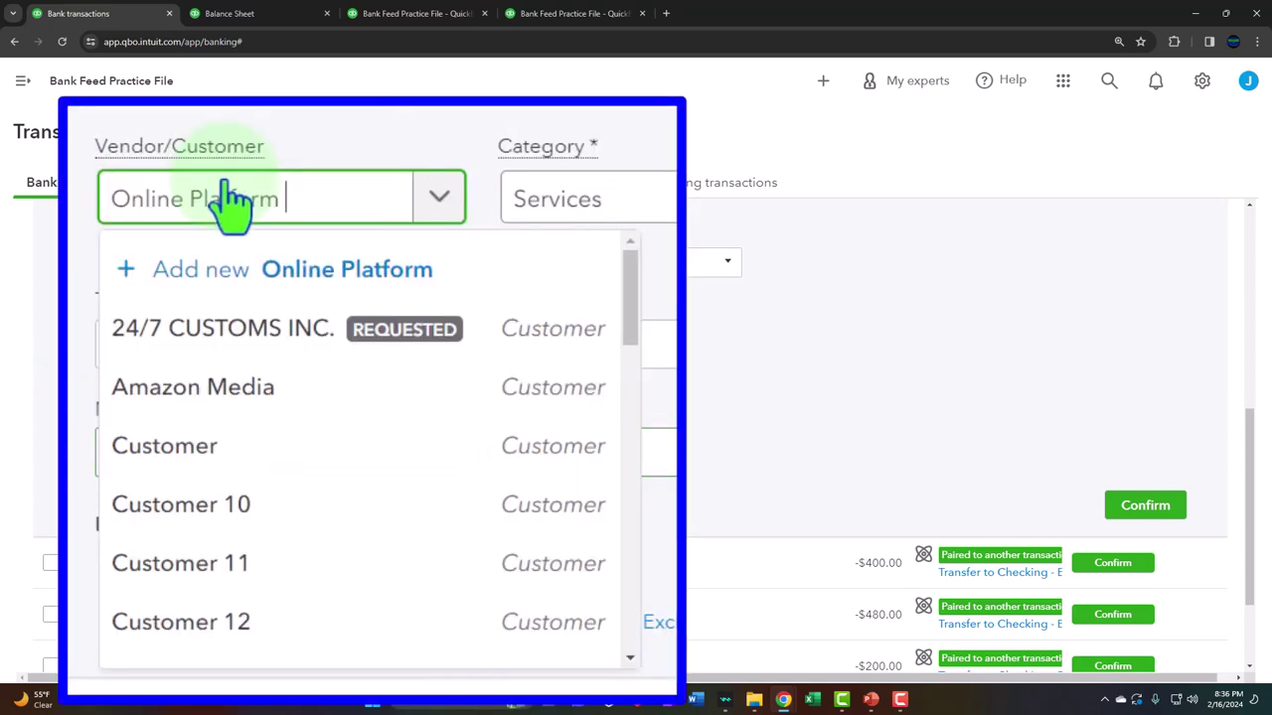
click(179, 303)
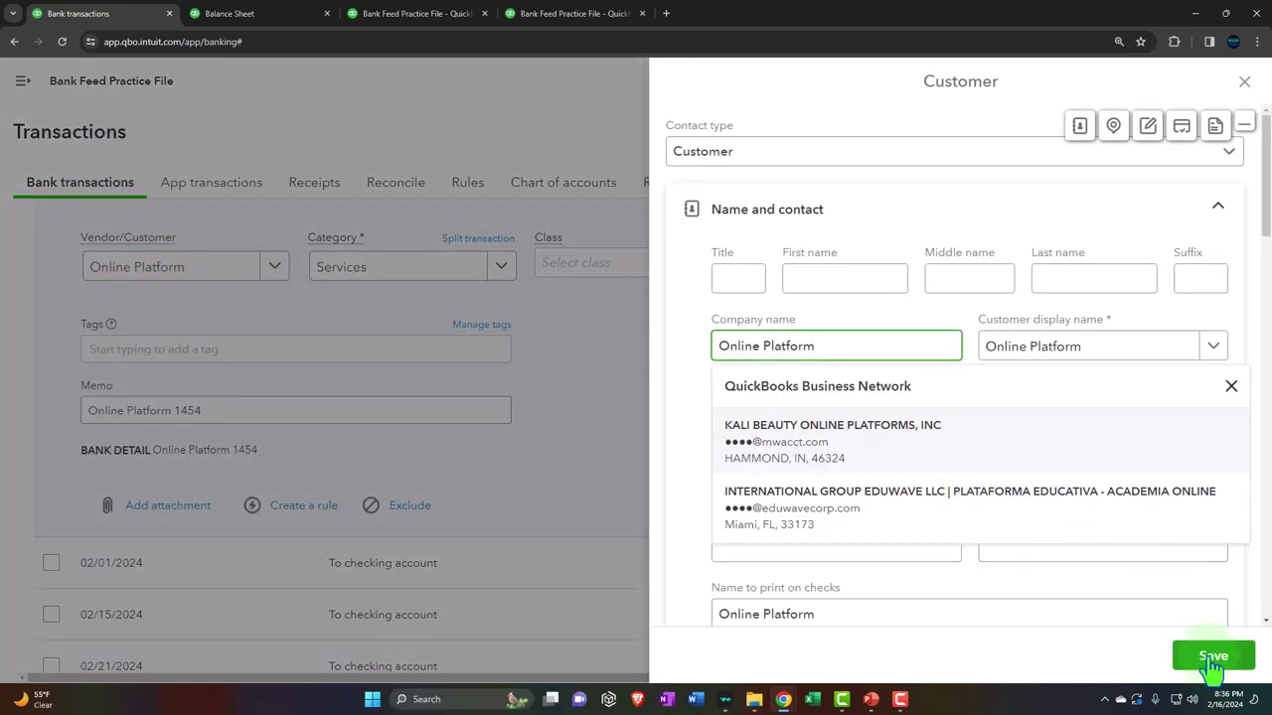
click(1214, 658)
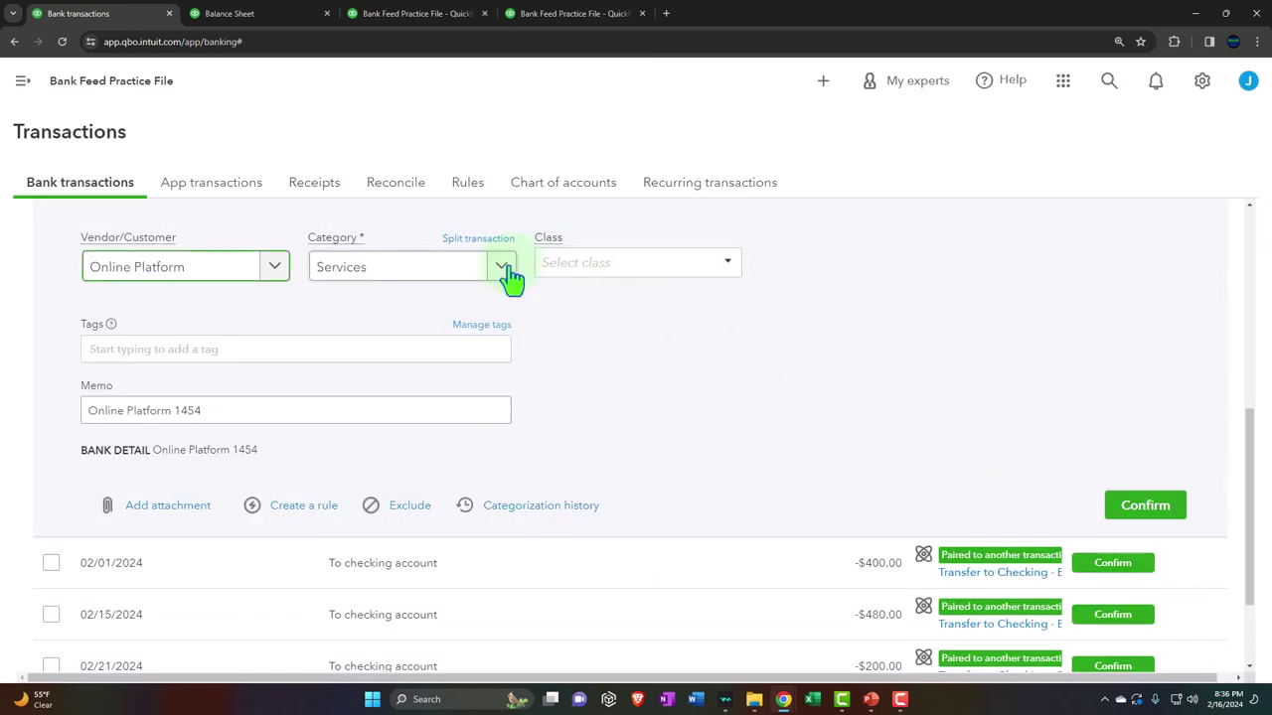
Create an Income account named Online Platform Income with detail type Other Primary Income as the Online Platform deposit's category.
click(512, 273)
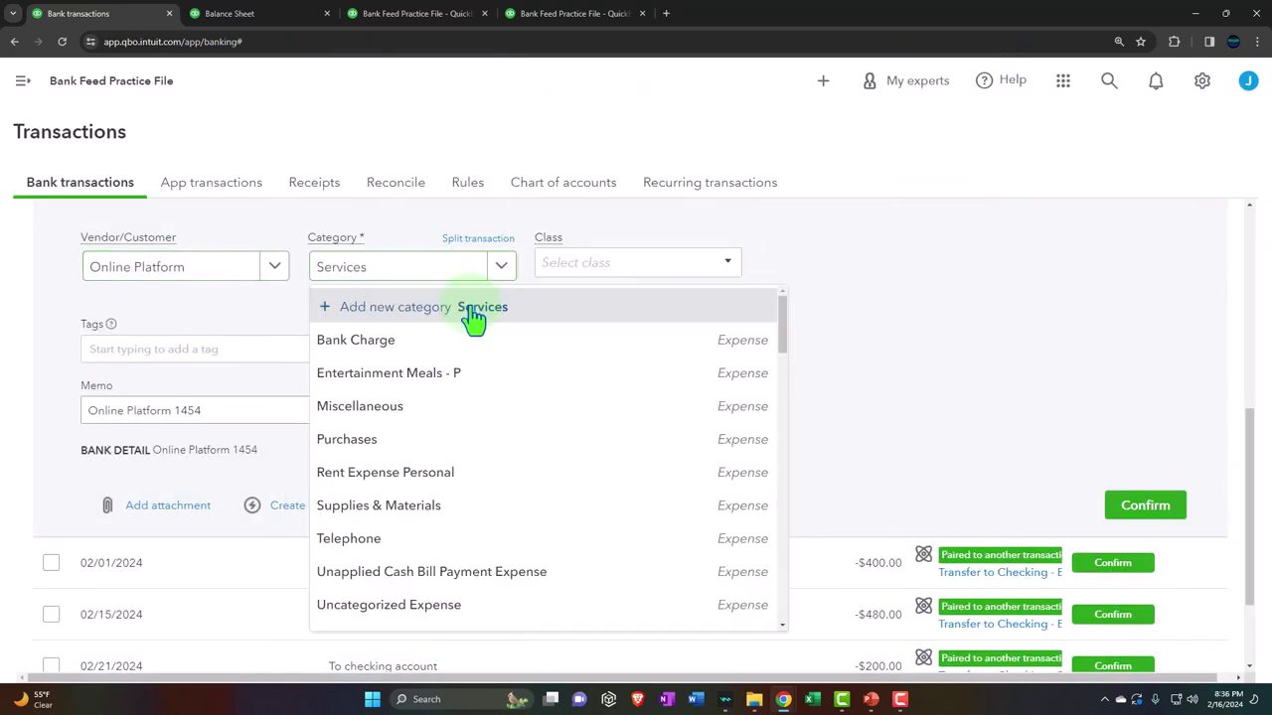
click(474, 319)
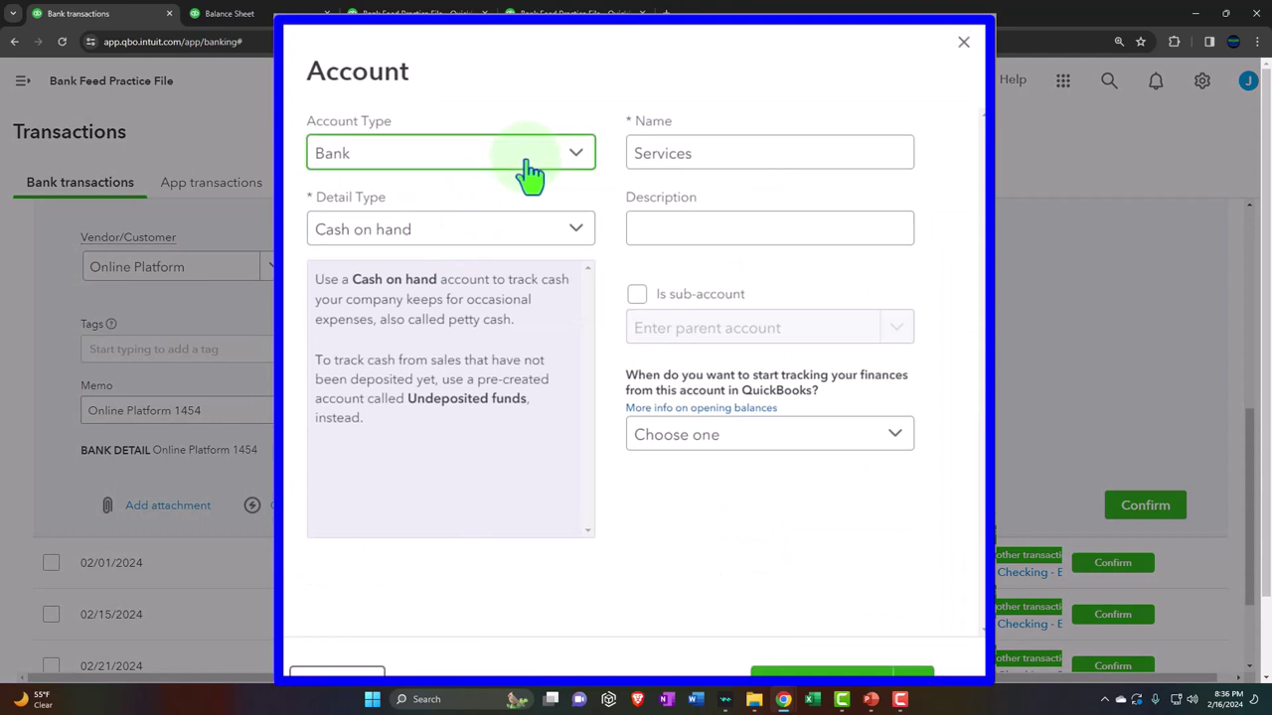
click(529, 173)
scroll(510, 275, down, 5)
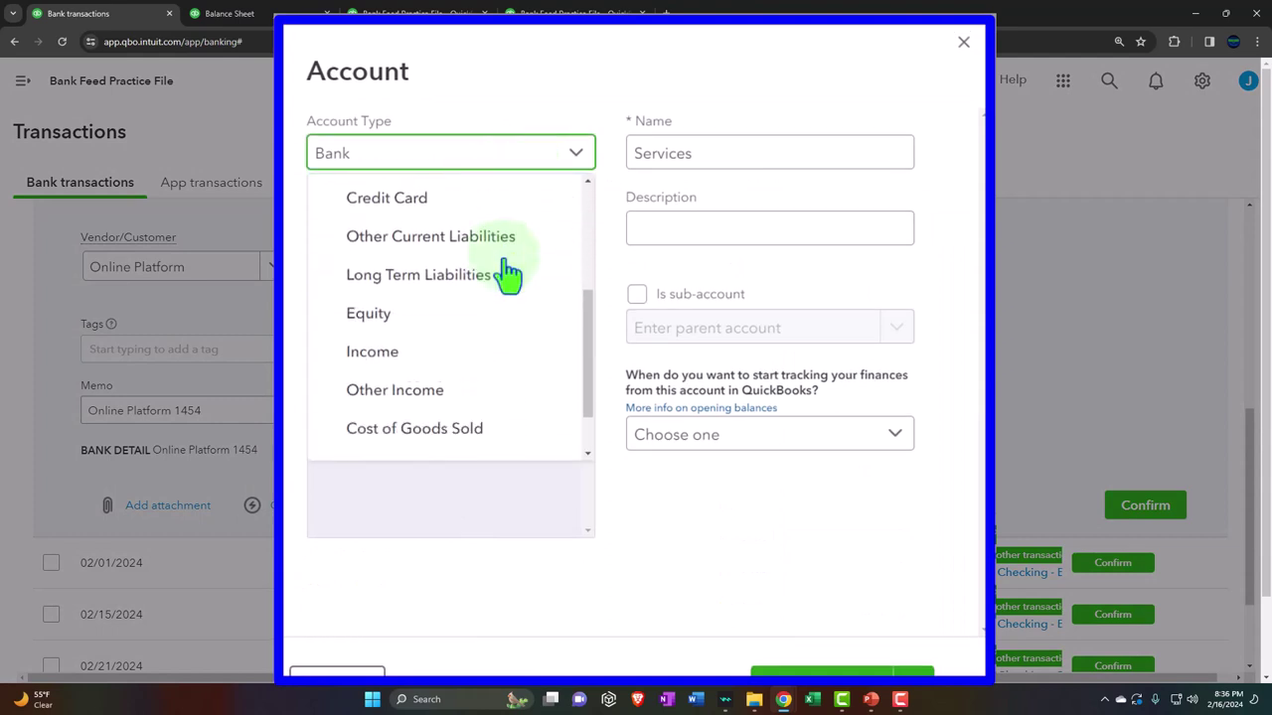
click(457, 351)
click(541, 236)
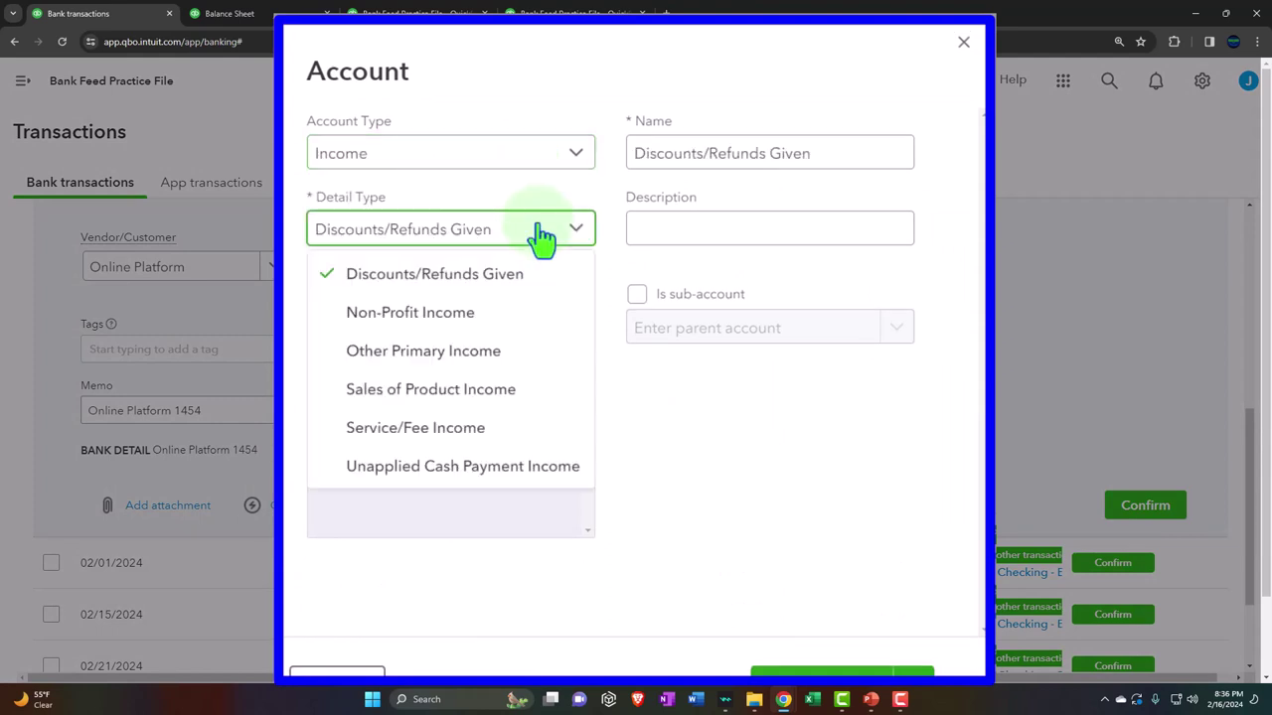
click(519, 353)
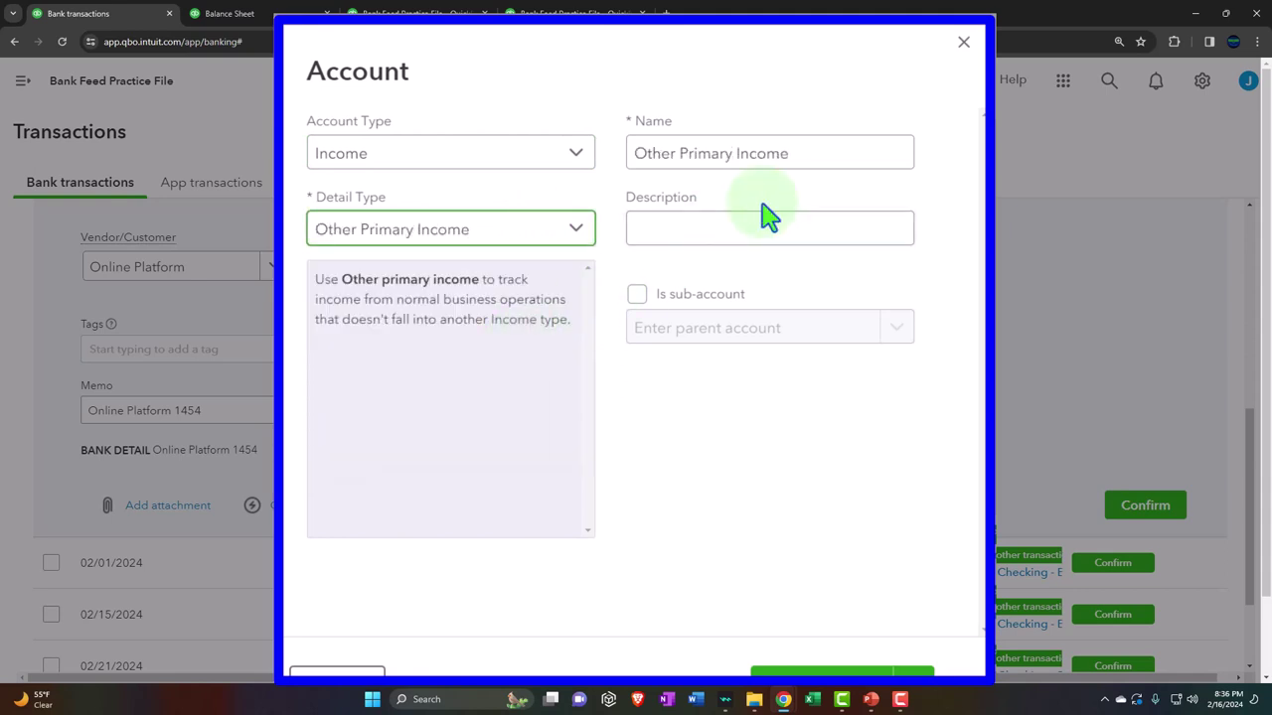
triple_click(816, 156)
text(Online Platform)
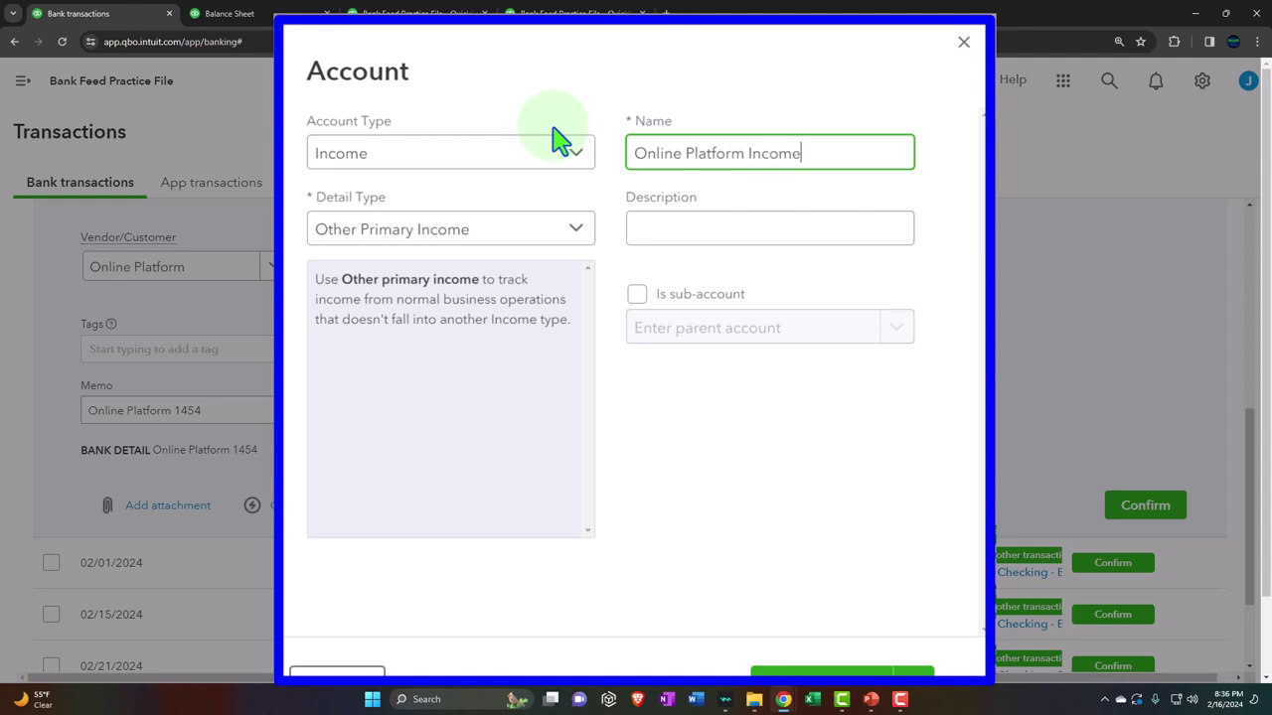
click(832, 616)
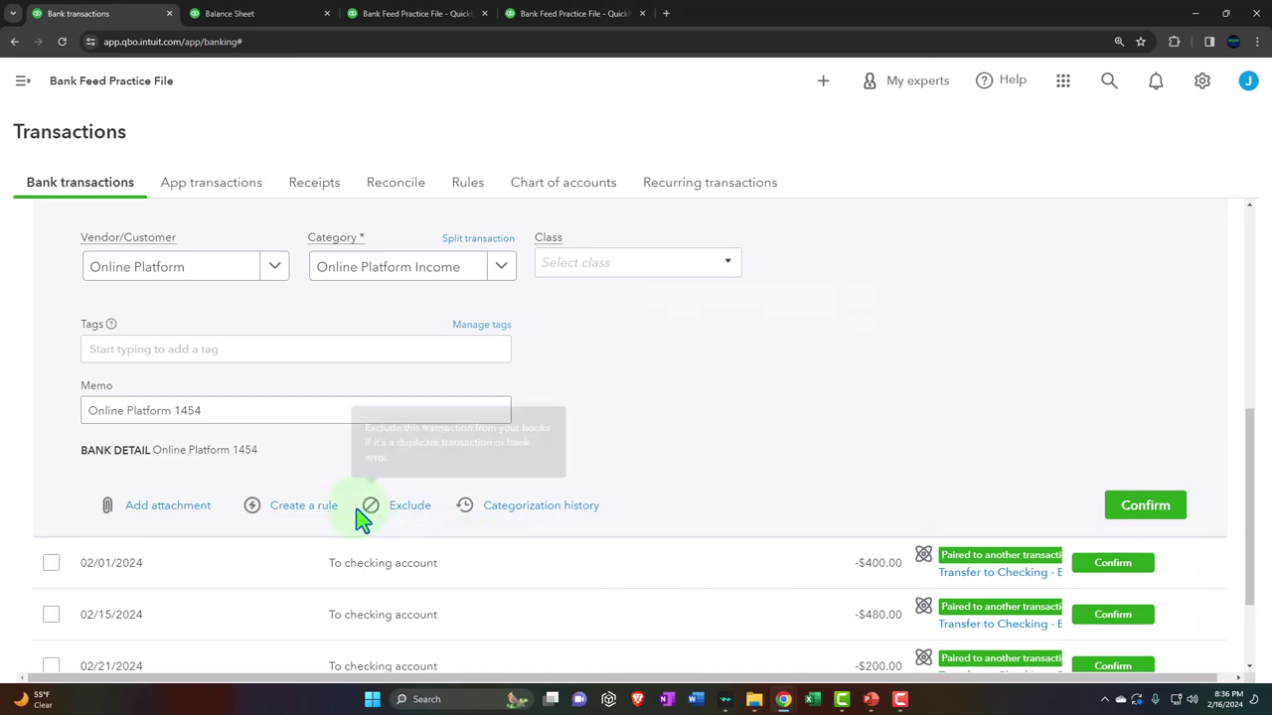
Create, test and save a rule named Online Platform for PayPal money in whose bank text contains Online Platform.
click(327, 509)
key(ctrl+v)
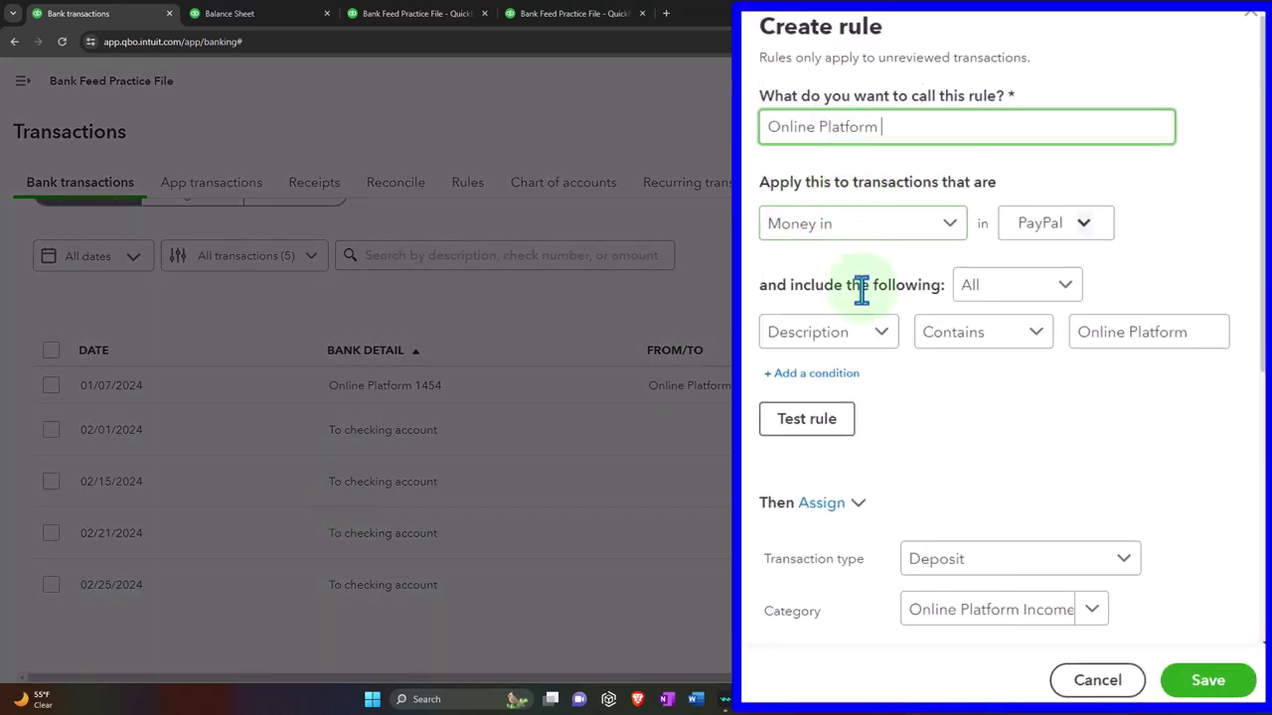
click(866, 334)
click(856, 425)
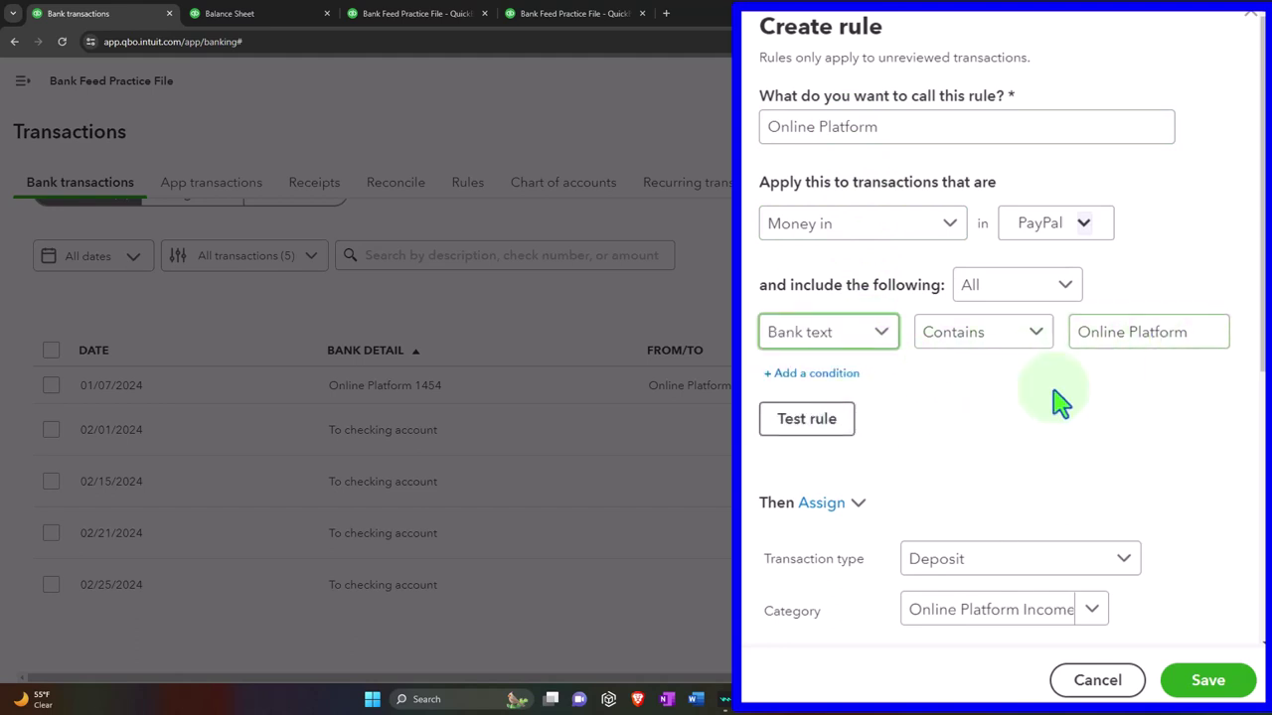
click(841, 424)
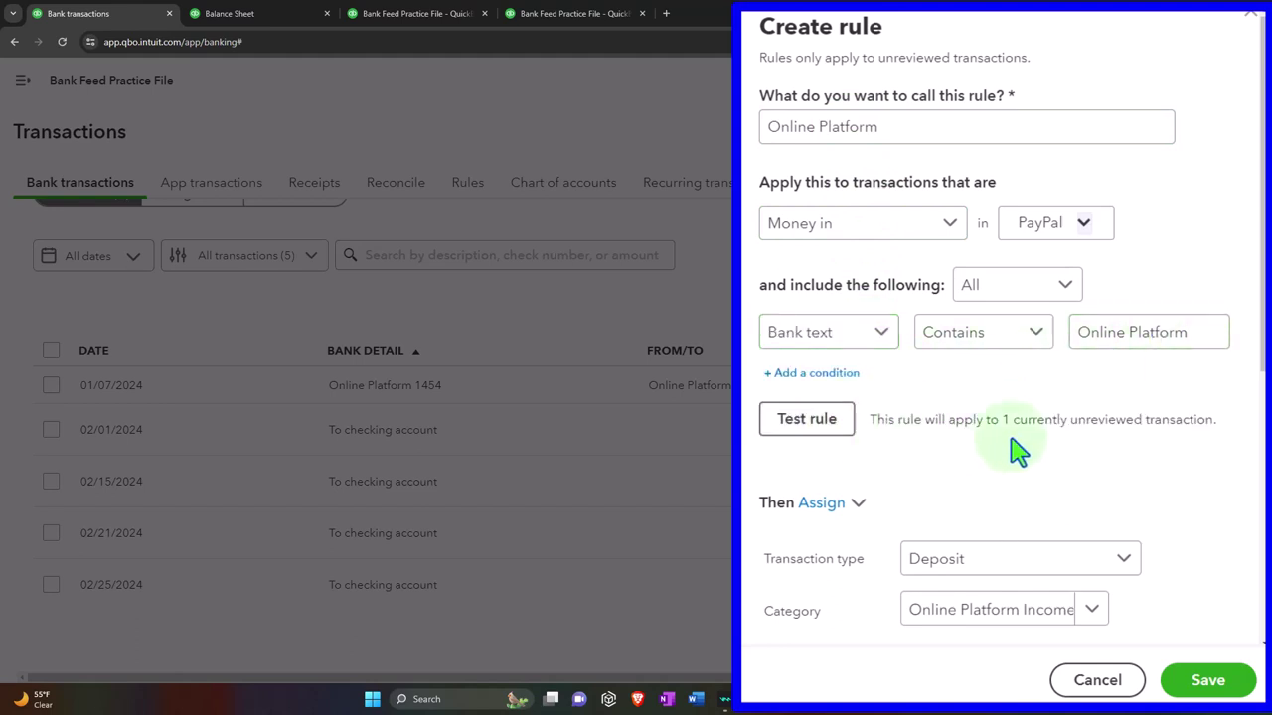
scroll(887, 485, down, 5)
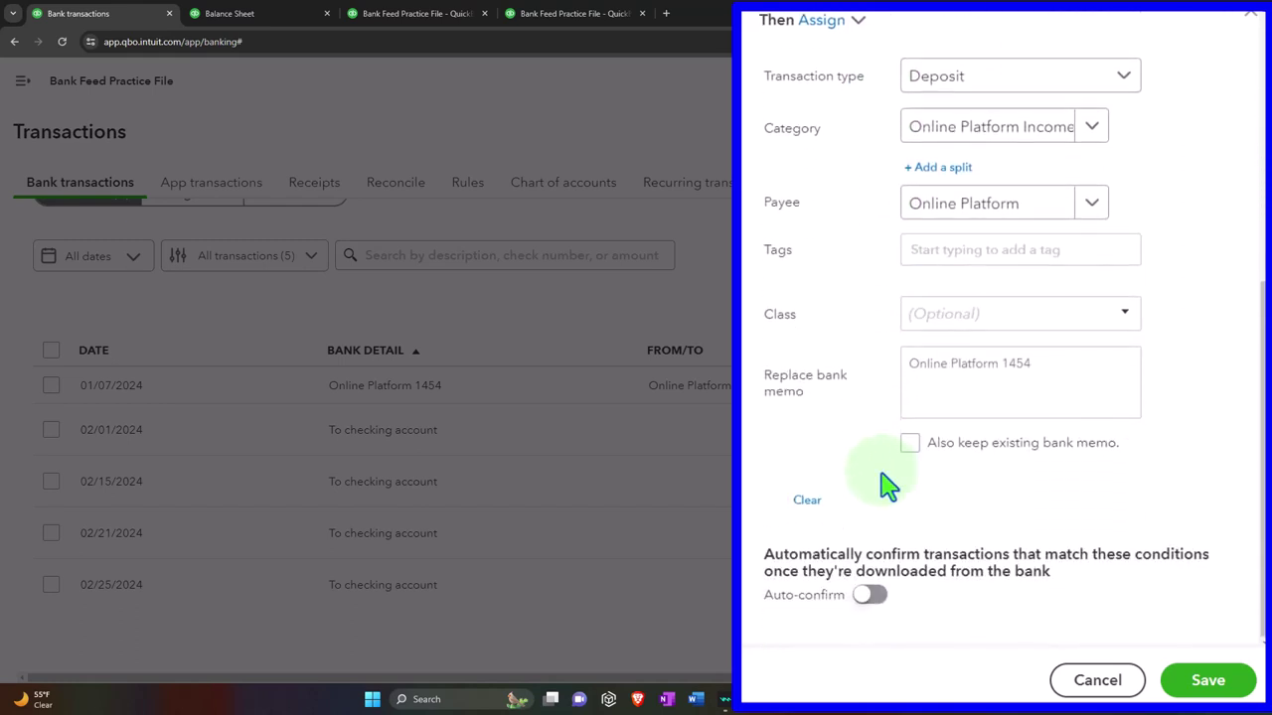
click(1204, 682)
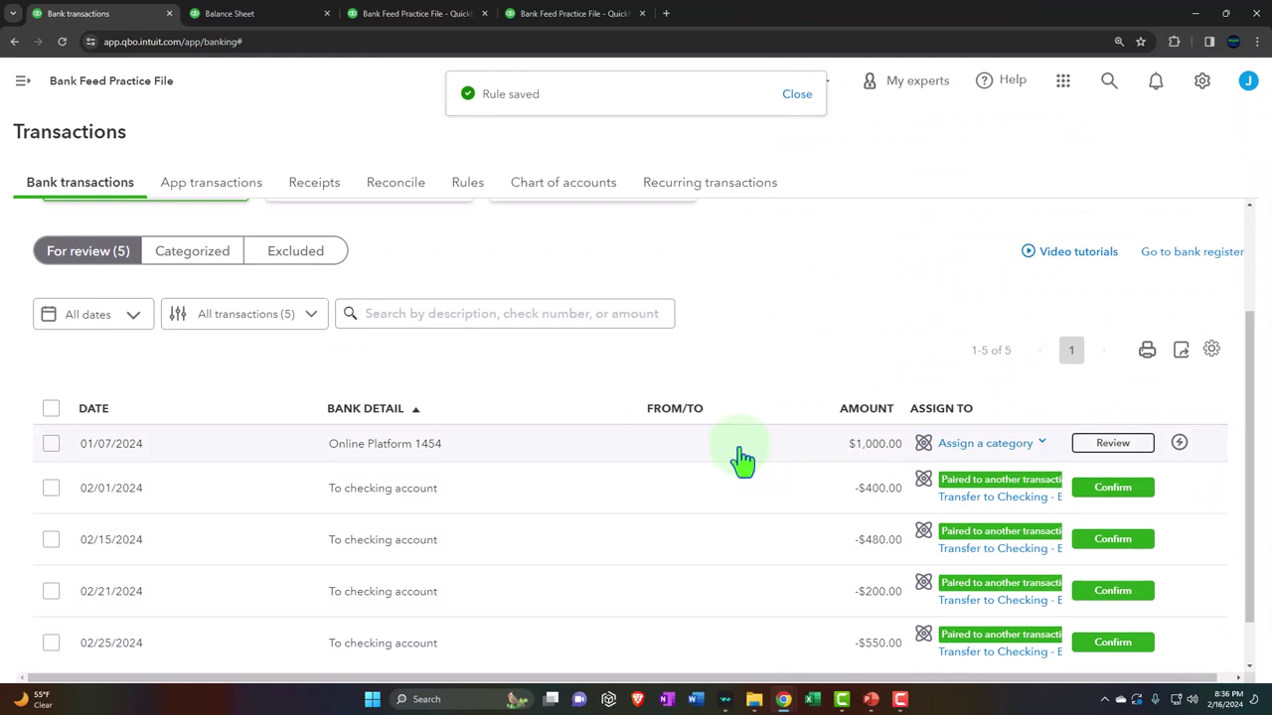
Review the rule-assigned customer and category on the 01/07/2024 Online Platform 1454 deposit and confirm it.
click(743, 459)
scroll(735, 457, down, 2)
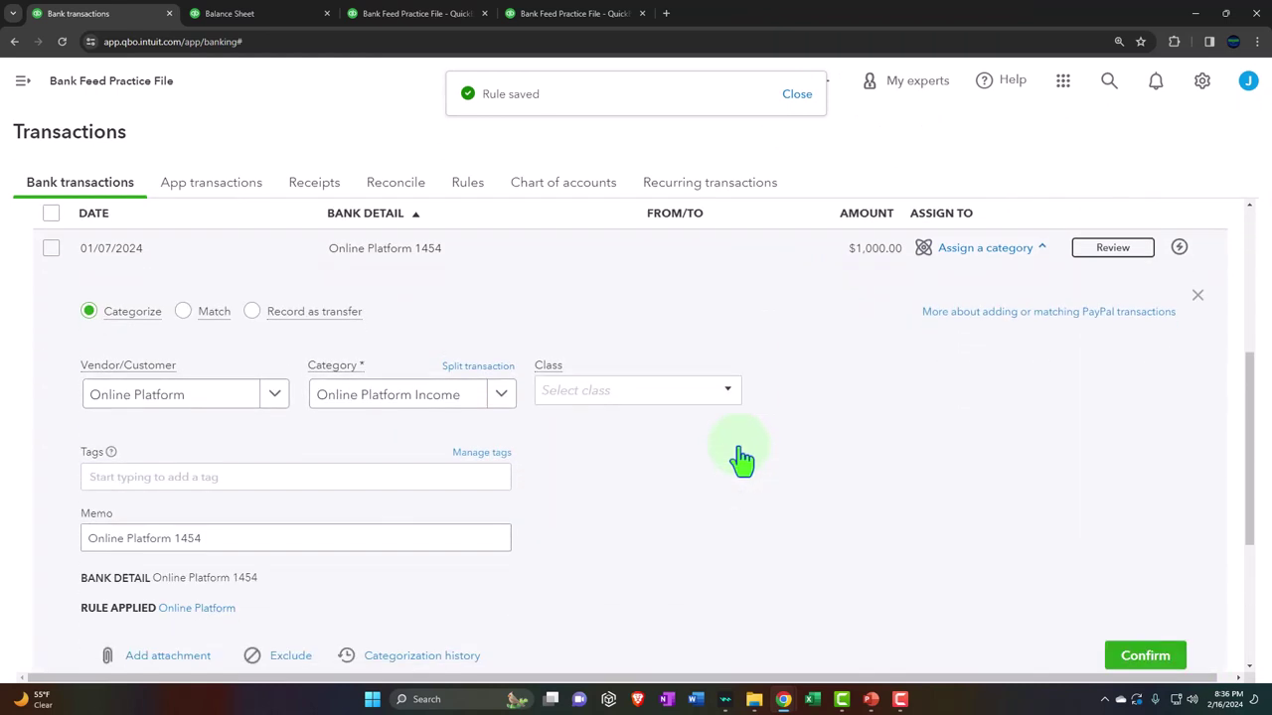
click(1144, 649)
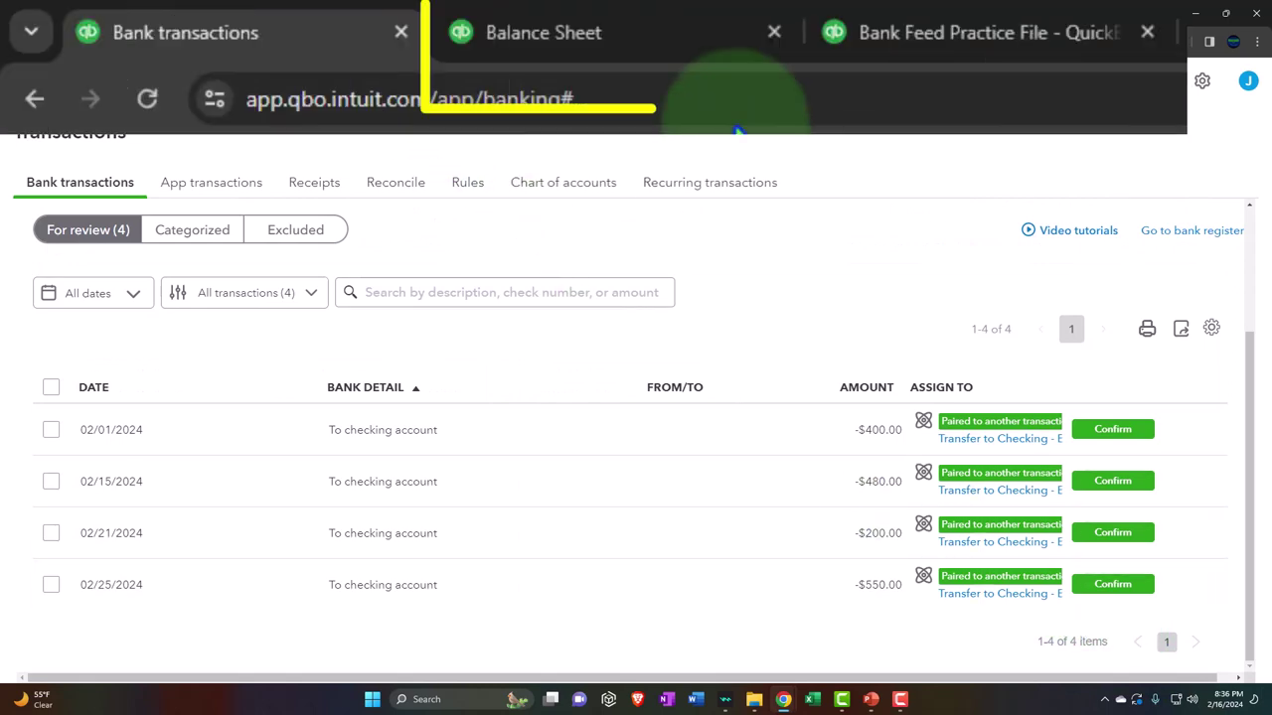
Rerun the first-quarter 2024 Balance Sheet and check the PayPal account's monthly balances.
click(253, 15)
scroll(775, 399, up, 10)
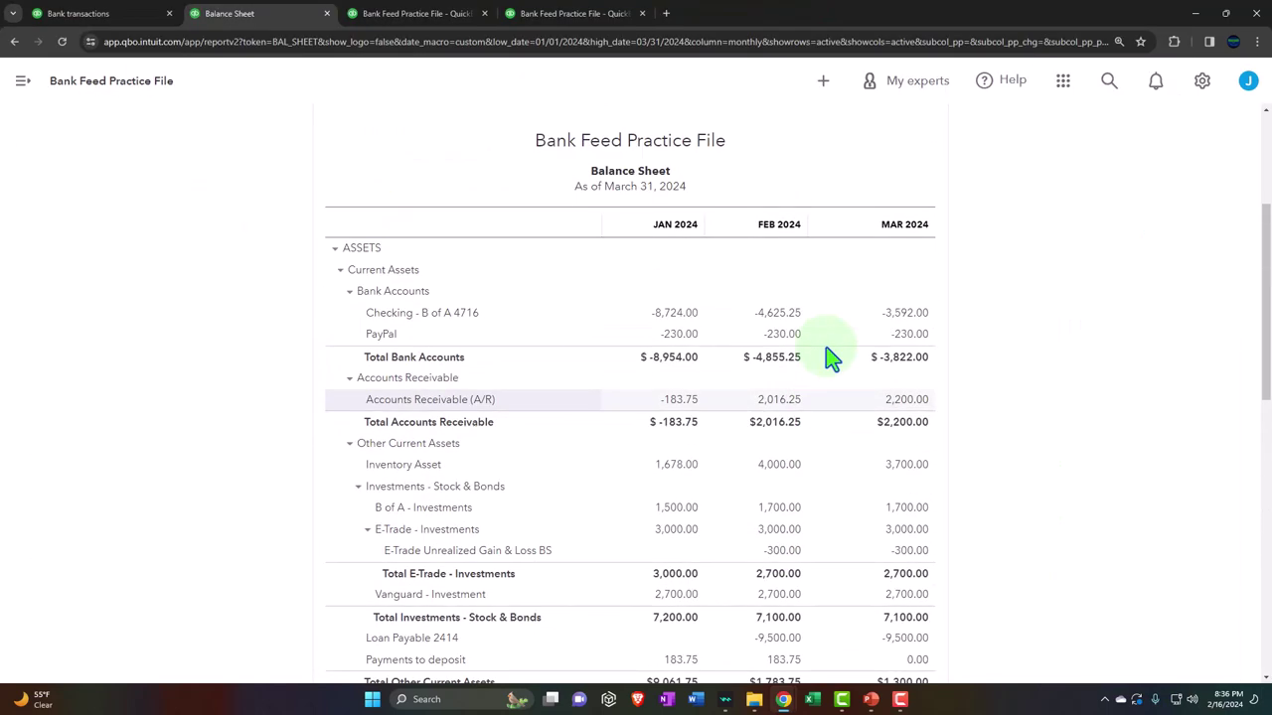
click(758, 266)
scroll(726, 432, down, 2)
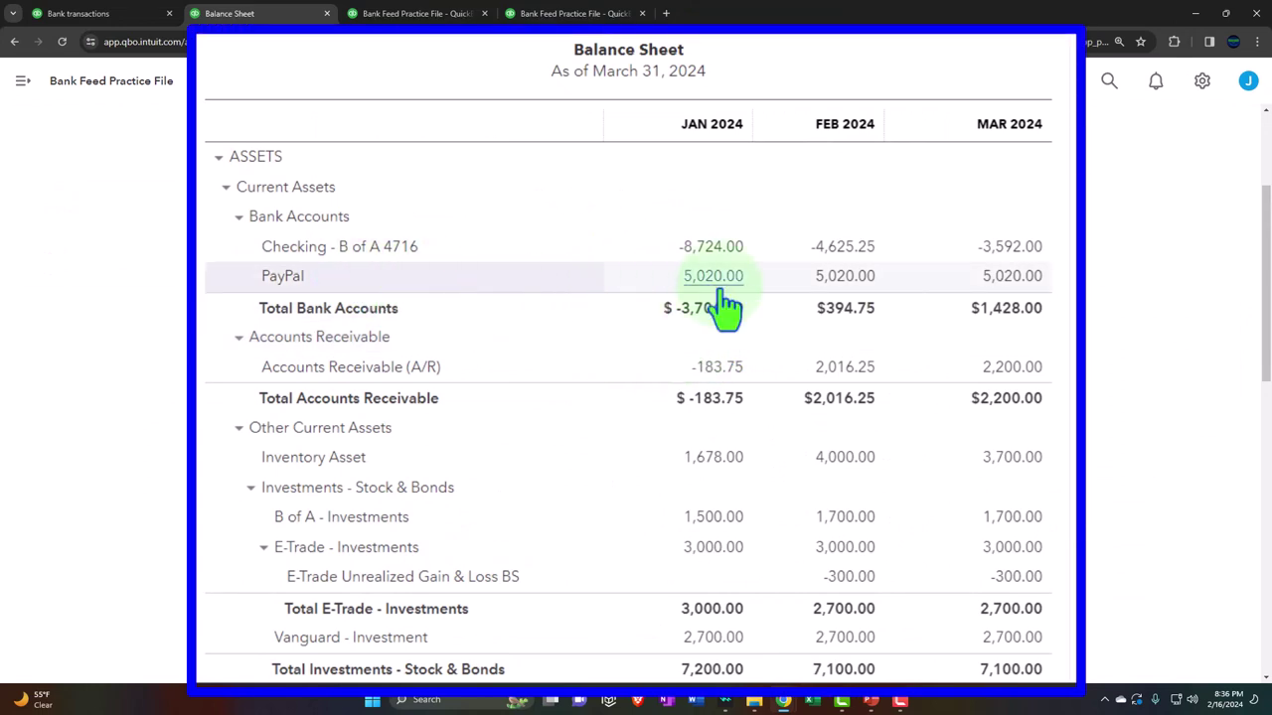
Examine the transactions behind the January PayPal balance, extending the report's end date to 03/31/2024, and return to the Balance Sheet.
click(722, 290)
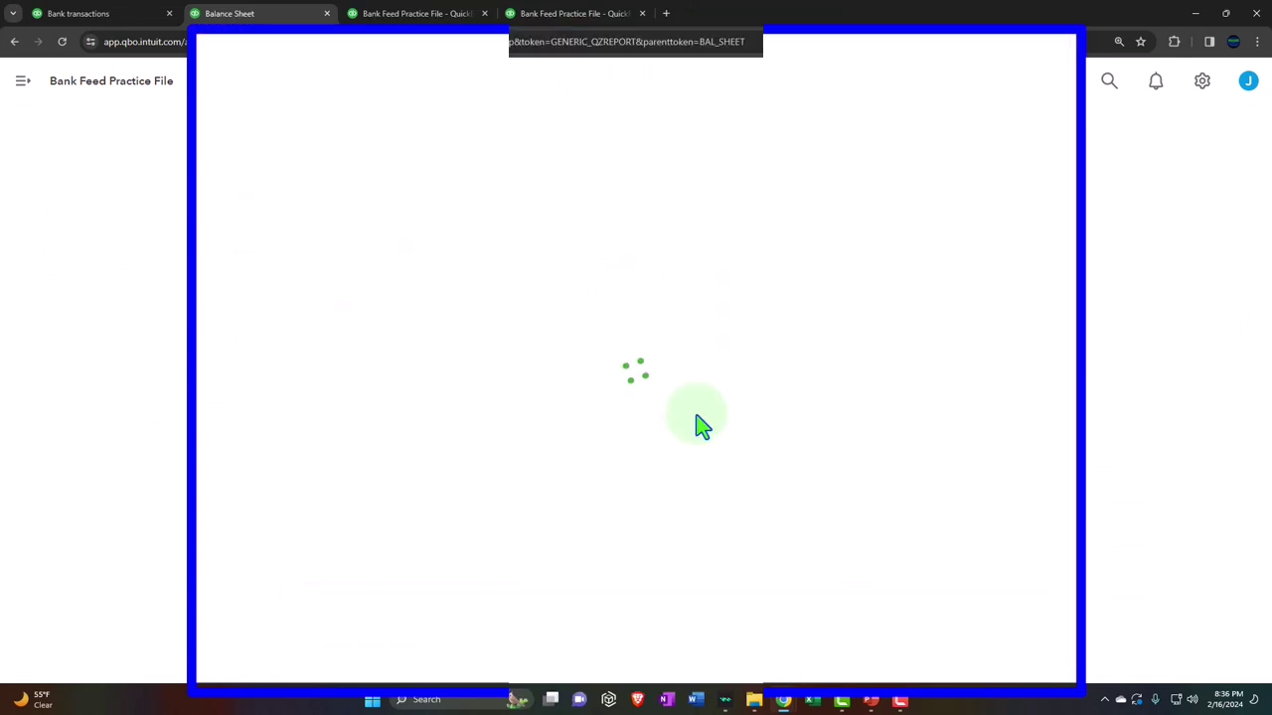
click(787, 207)
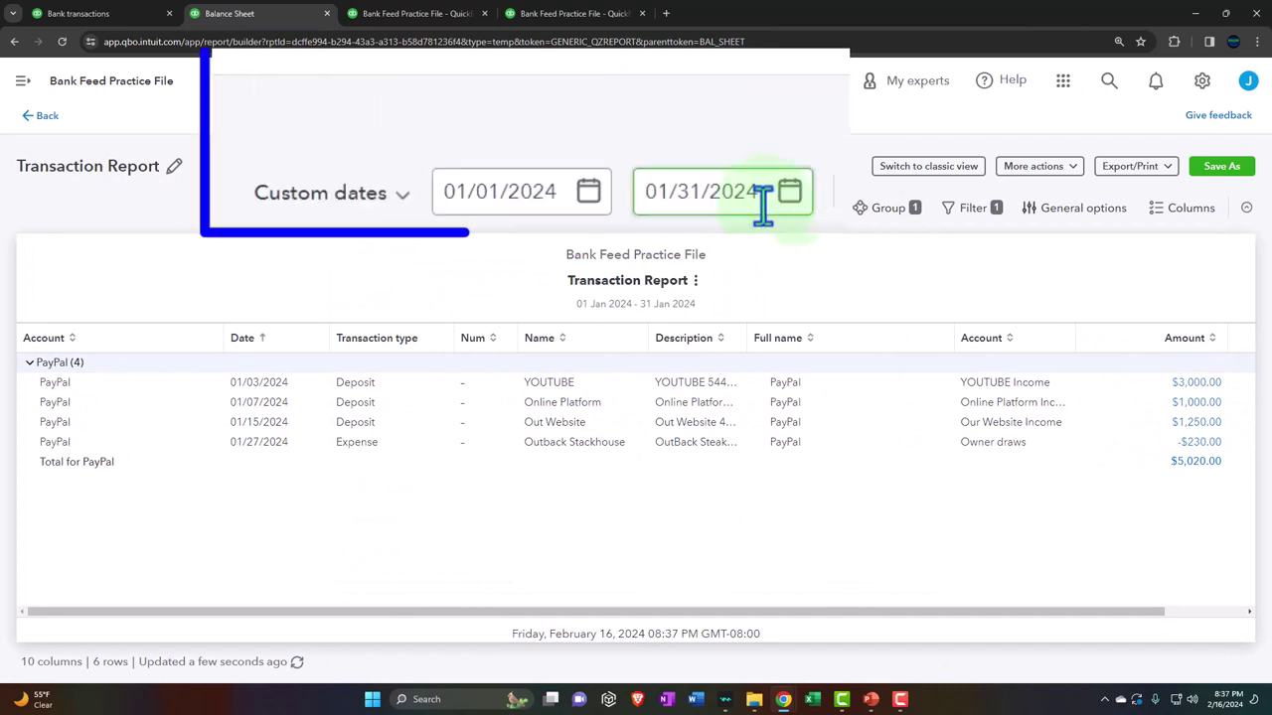
click(755, 196)
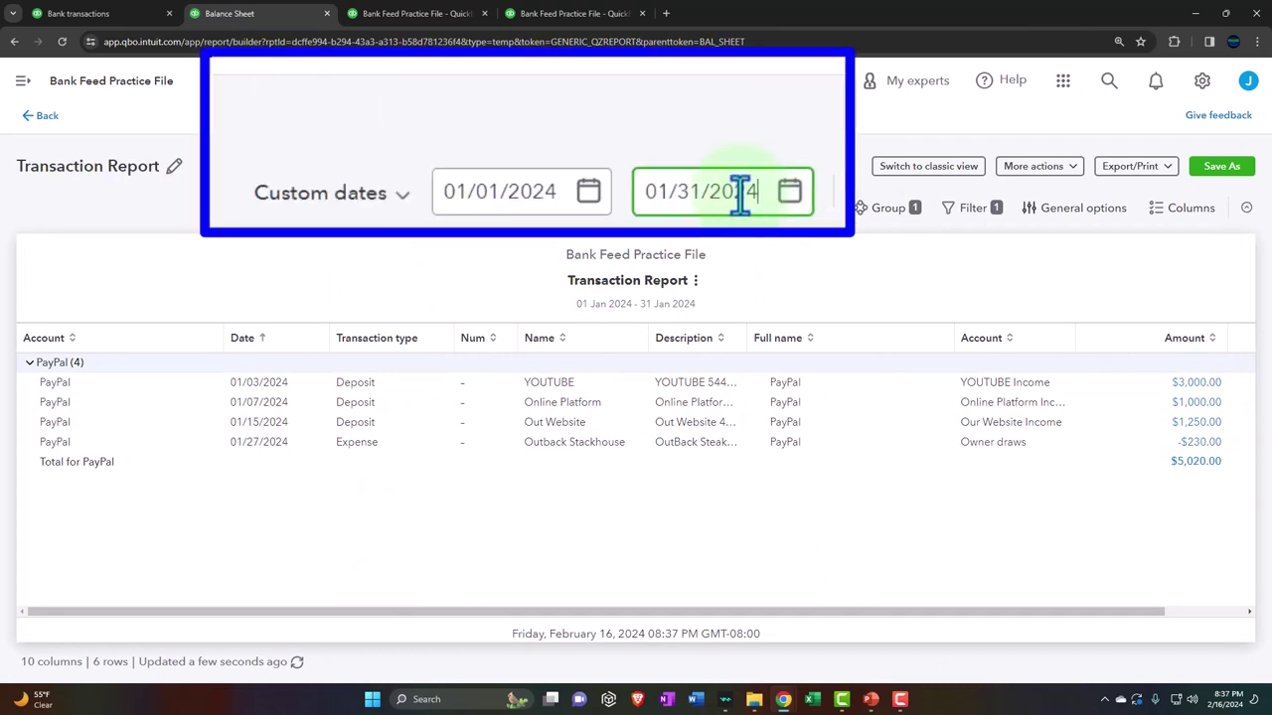
triple_click(666, 193)
key(Left)
key(Right)
key(Right)
key(BackSpace)
text(3)
key(Return)
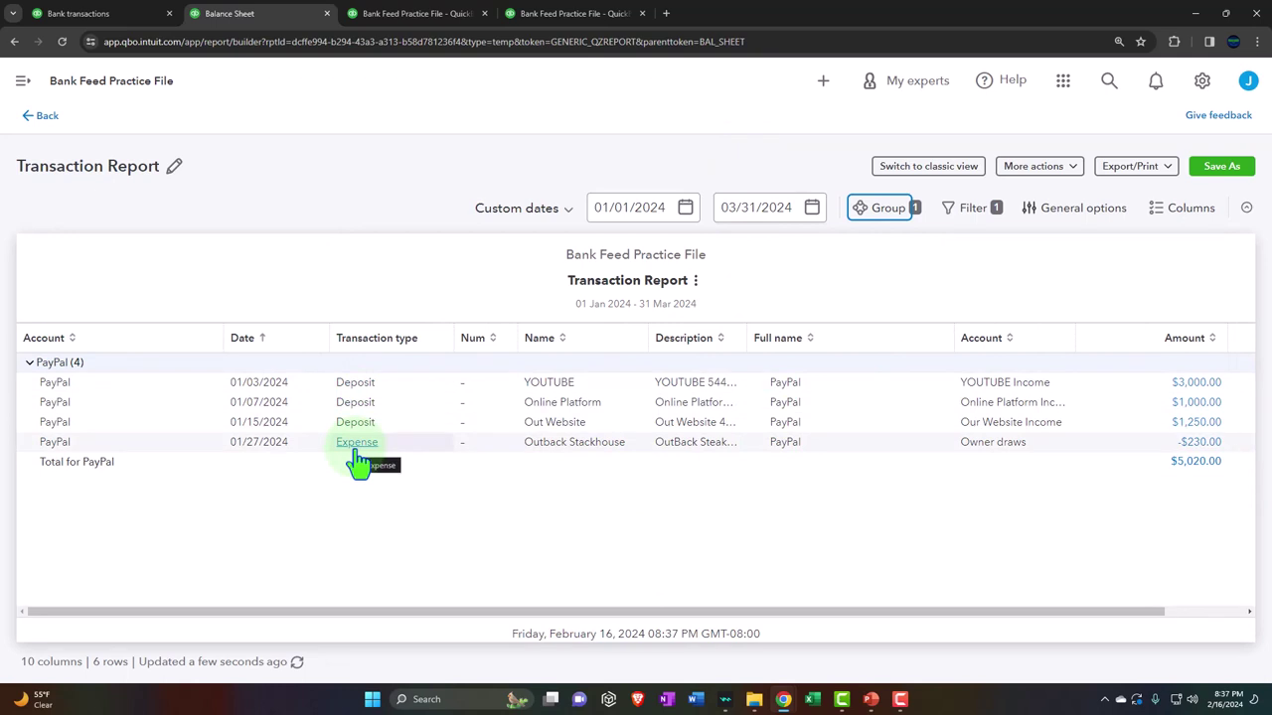
click(42, 117)
click(697, 398)
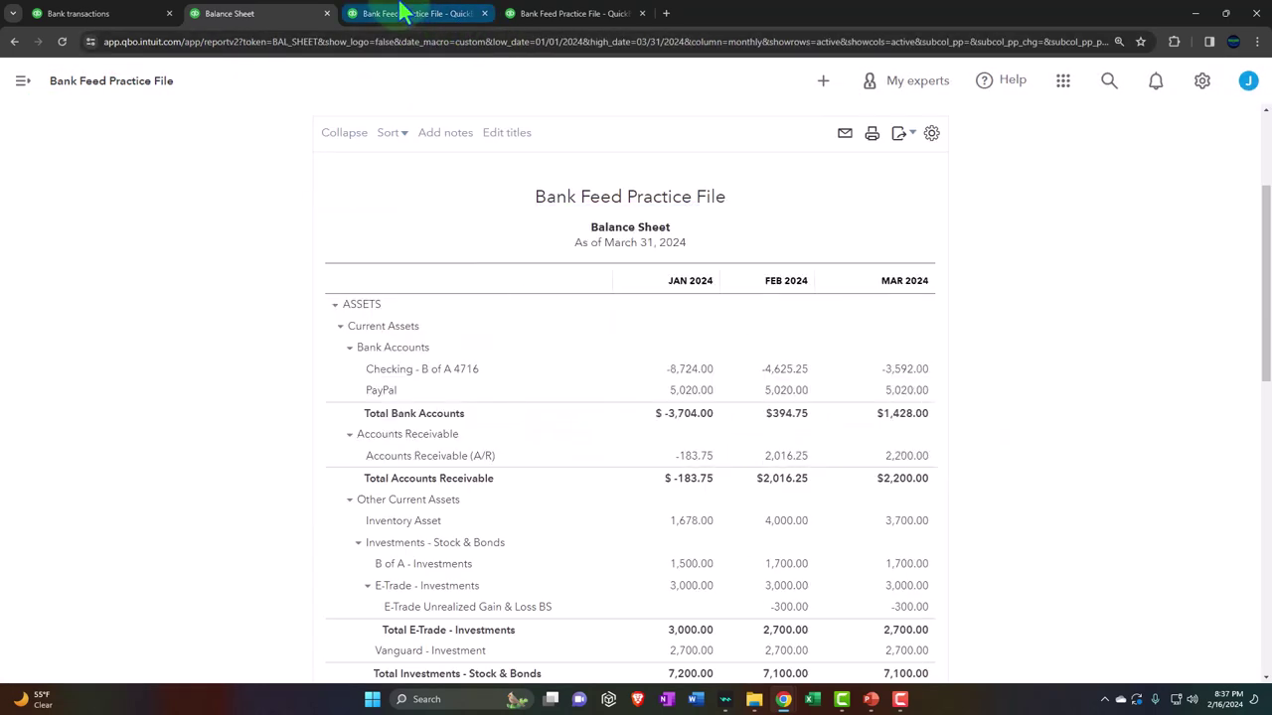
Rerun the January to March 2024 Profit and Loss report and examine the income accounts by month.
click(402, 12)
scroll(682, 250, up, 2)
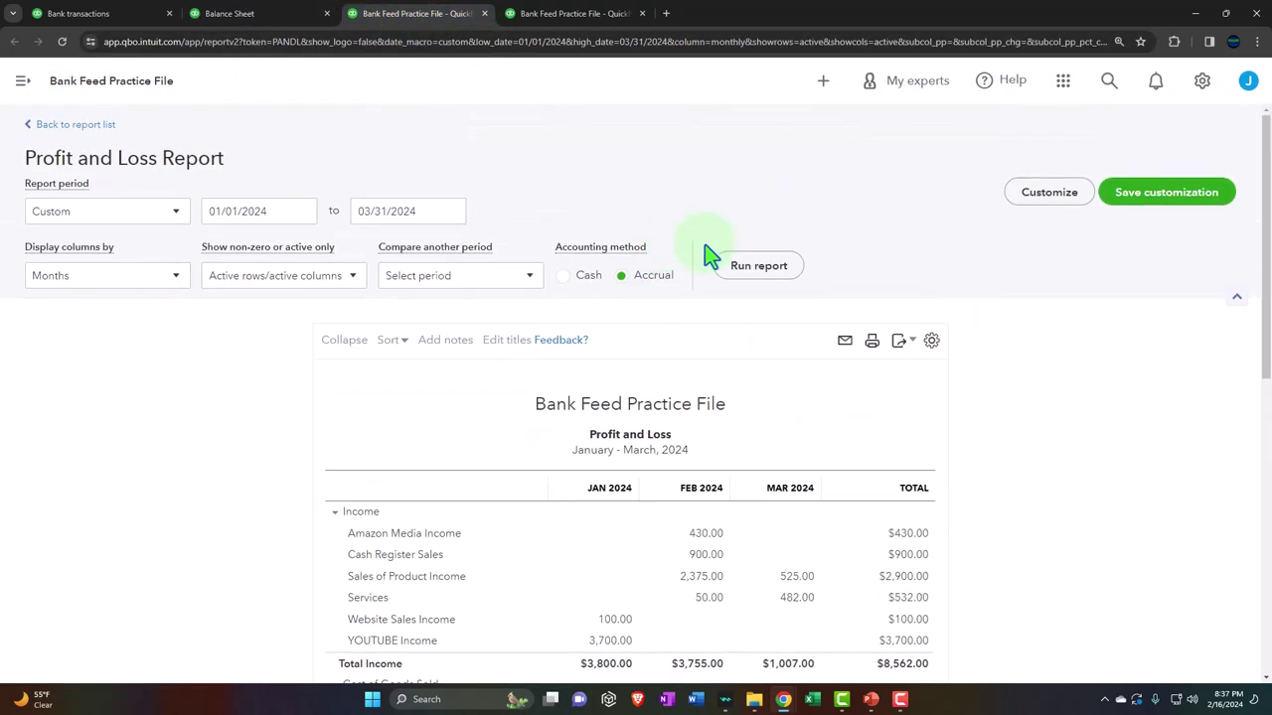
scroll(735, 388, down, 2)
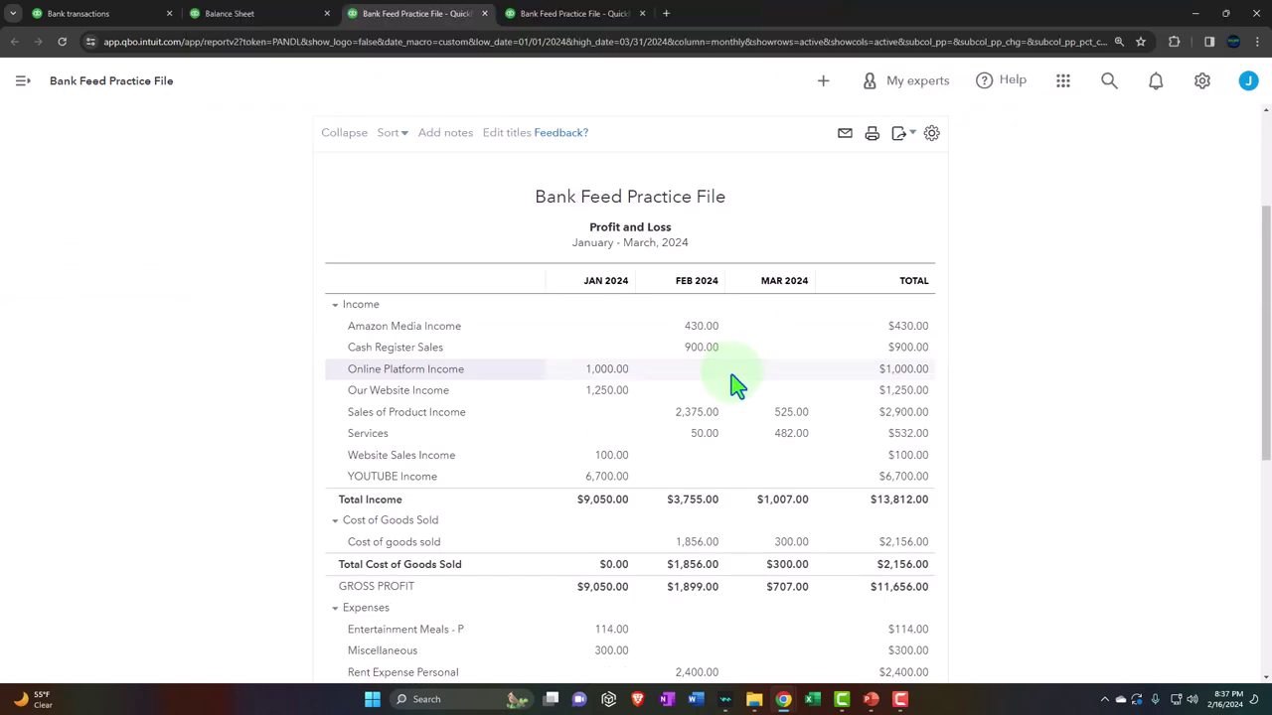
key(ctrl+plus)
scroll(735, 383, down, 1)
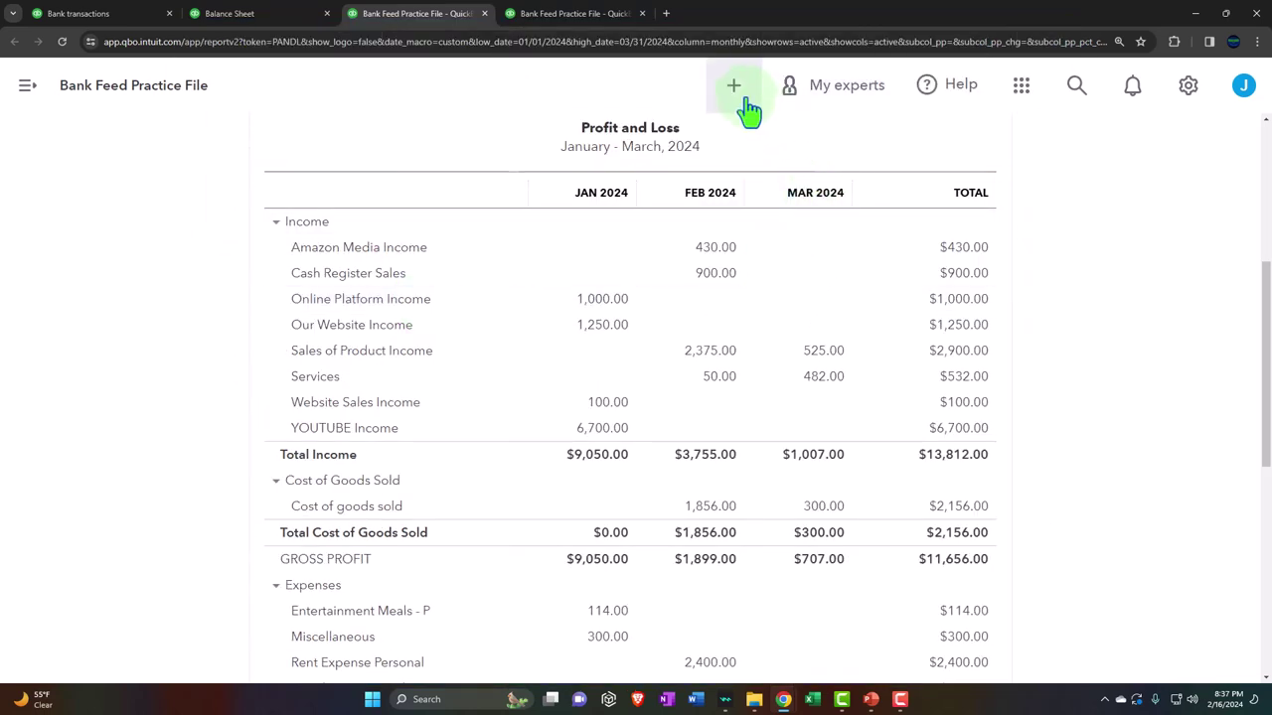
click(733, 86)
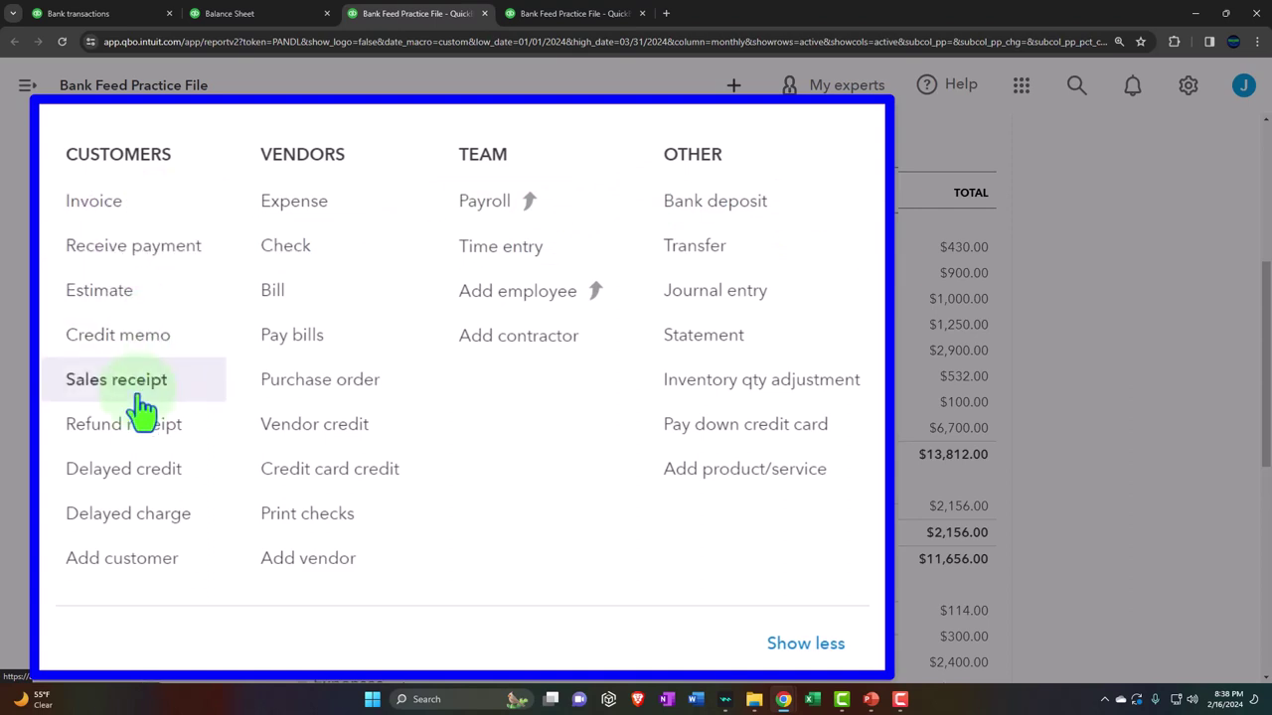
click(1149, 301)
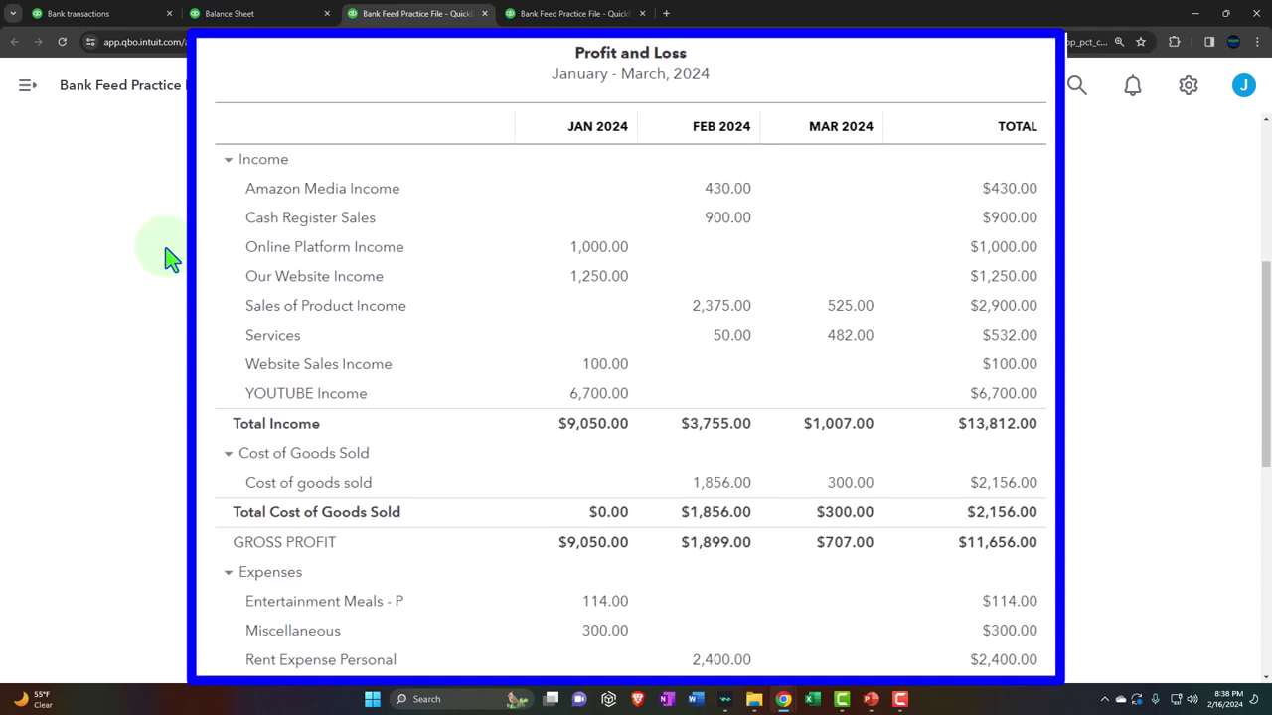
Return to the PayPal bank feed and examine the remaining transactions paired as transfers to checking.
click(111, 14)
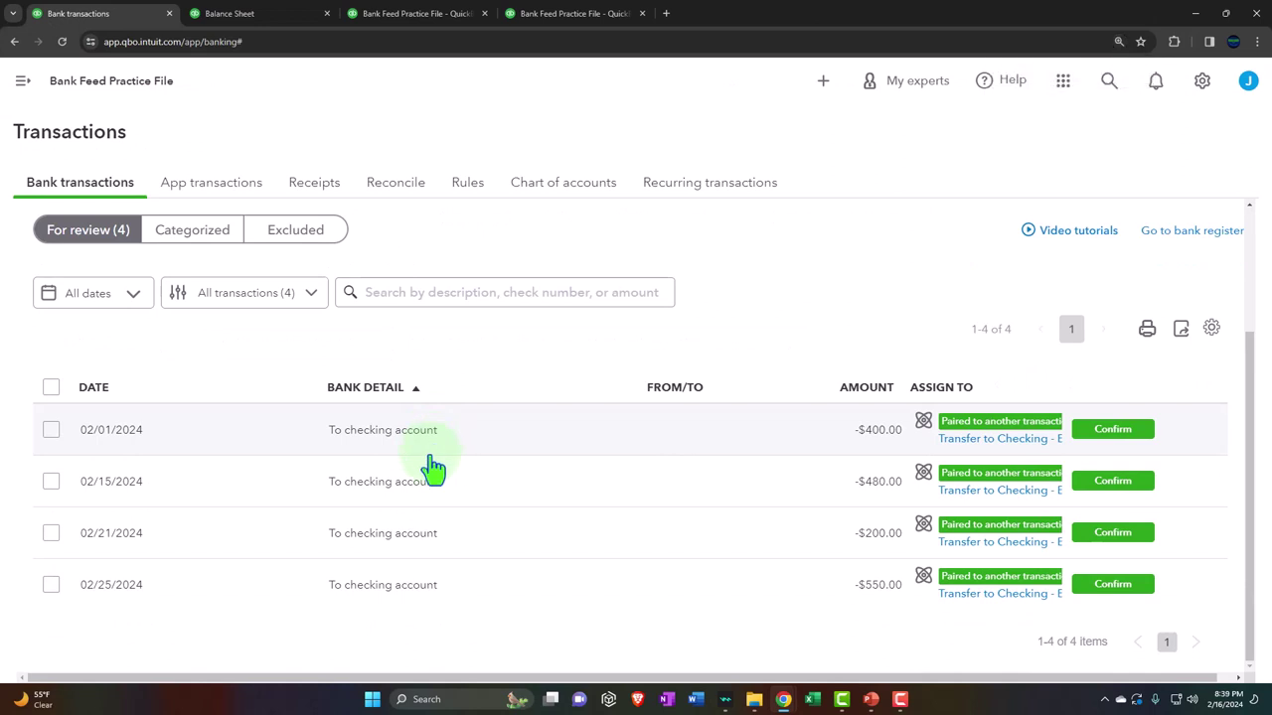
scroll(433, 467, up, 3)
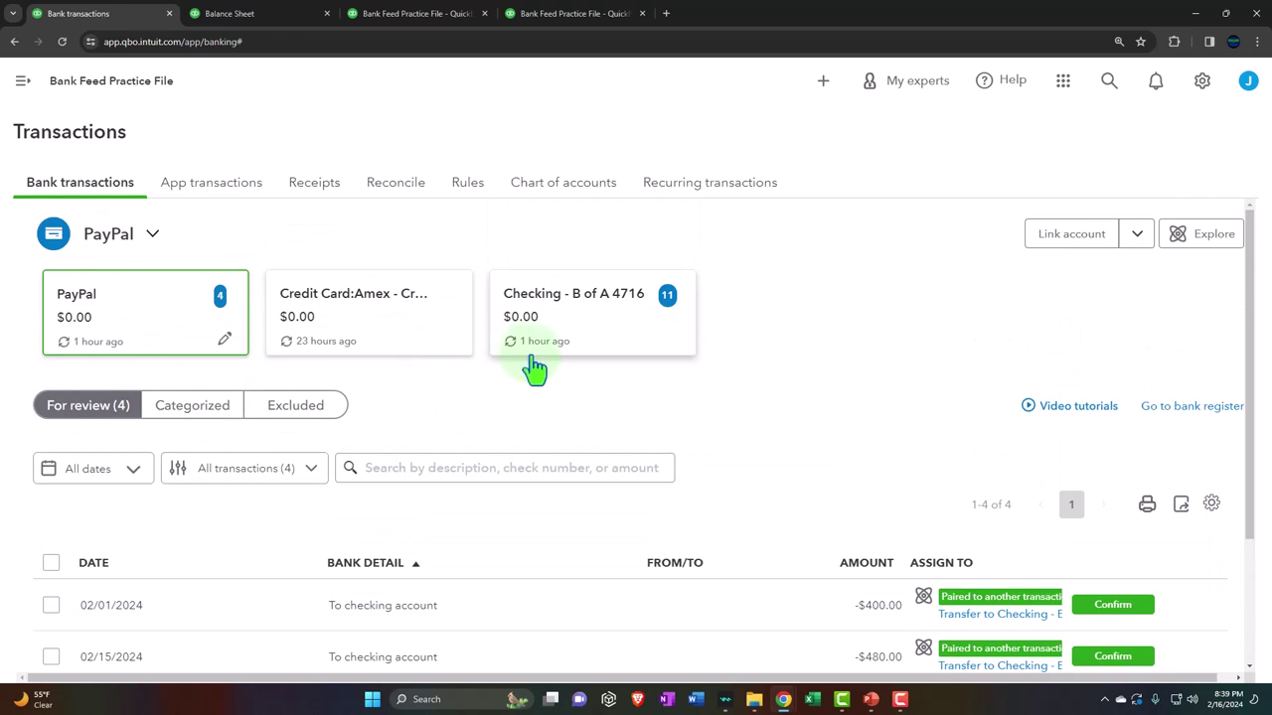
scroll(534, 368, down, 2)
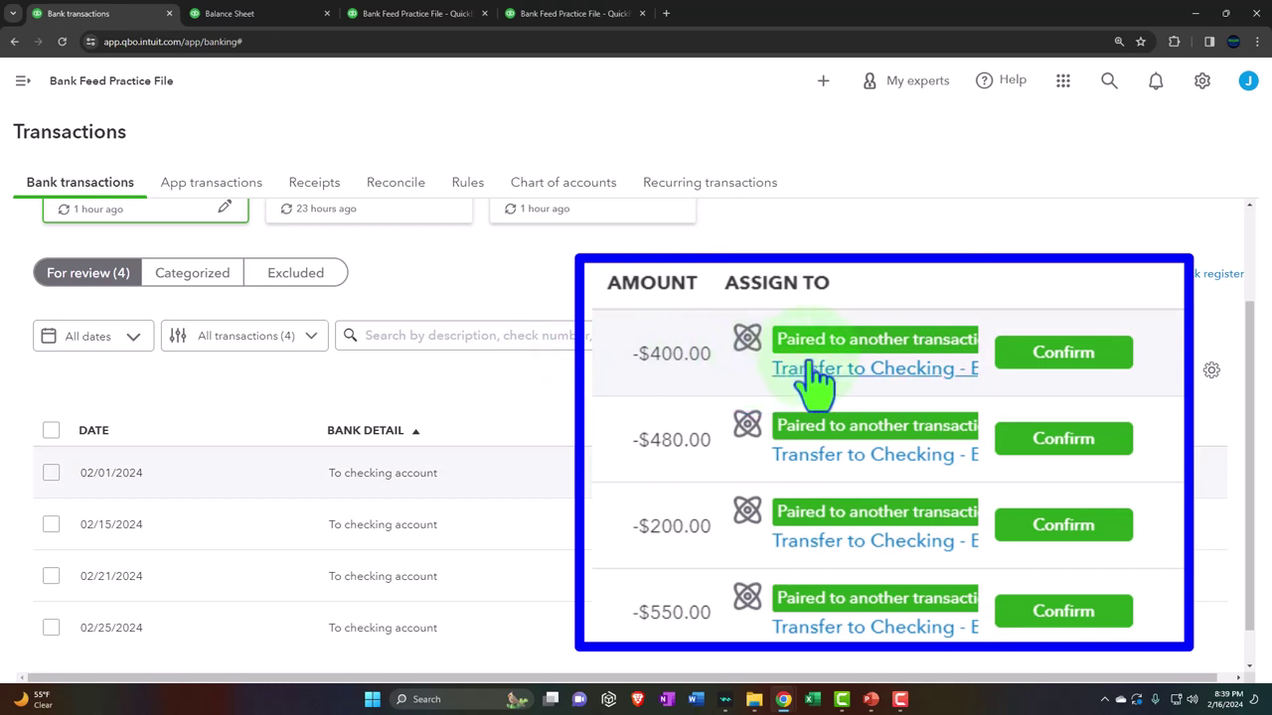
scroll(810, 378, up, 2)
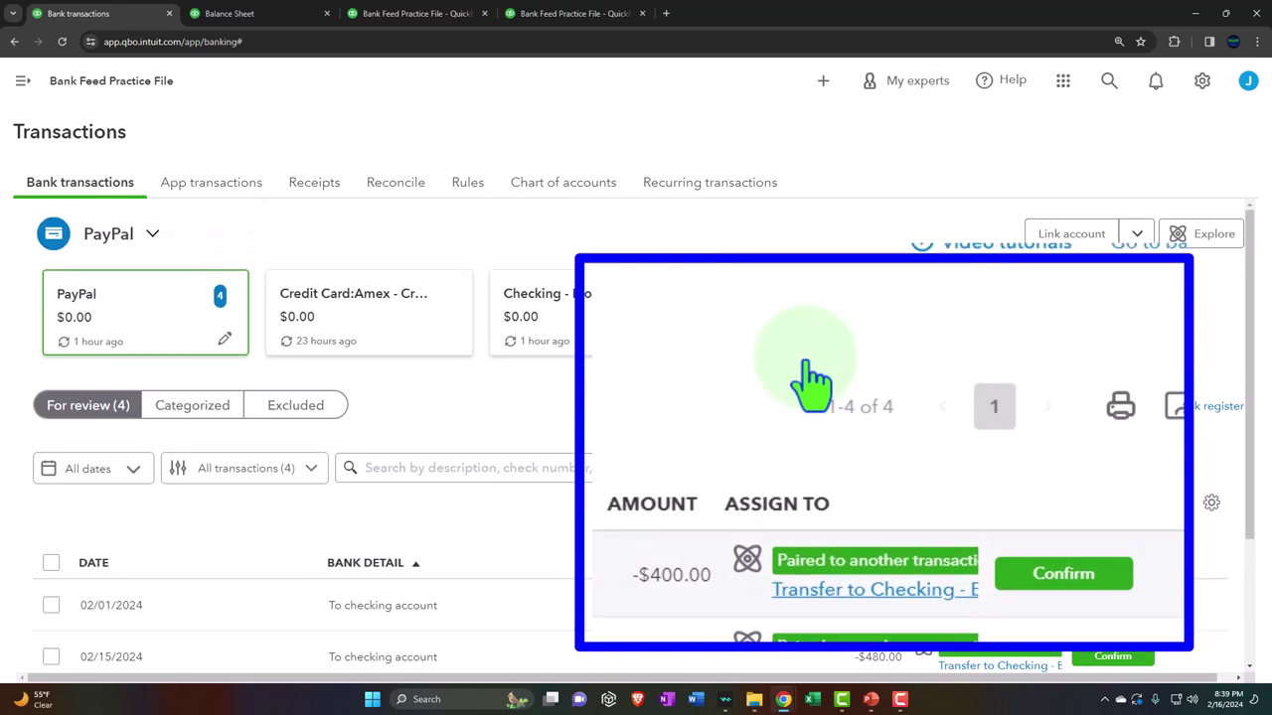
Examine the 02/01/2024 From PayPal deposit in the Checking - B of A 4716 feed, including its transfer settings and paired transaction details.
click(539, 308)
scroll(542, 308, down, 2)
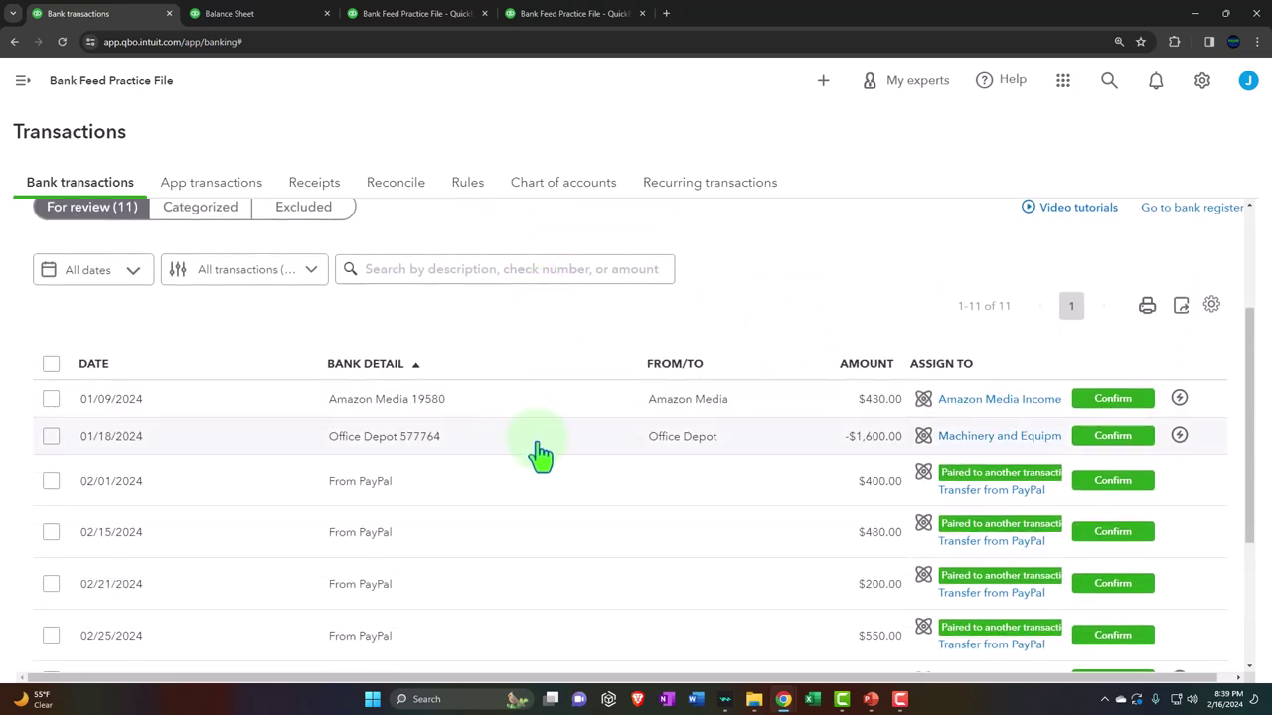
scroll(536, 449, up, 1)
scroll(547, 332, down, 2)
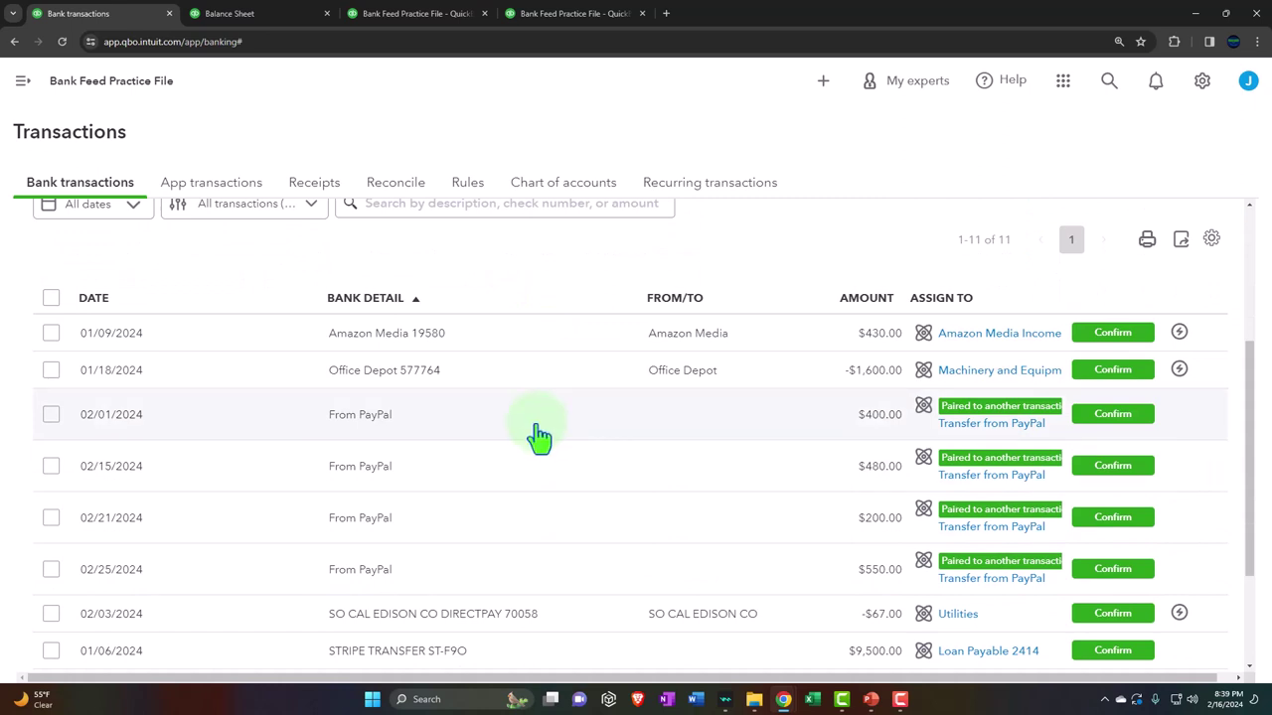
click(536, 434)
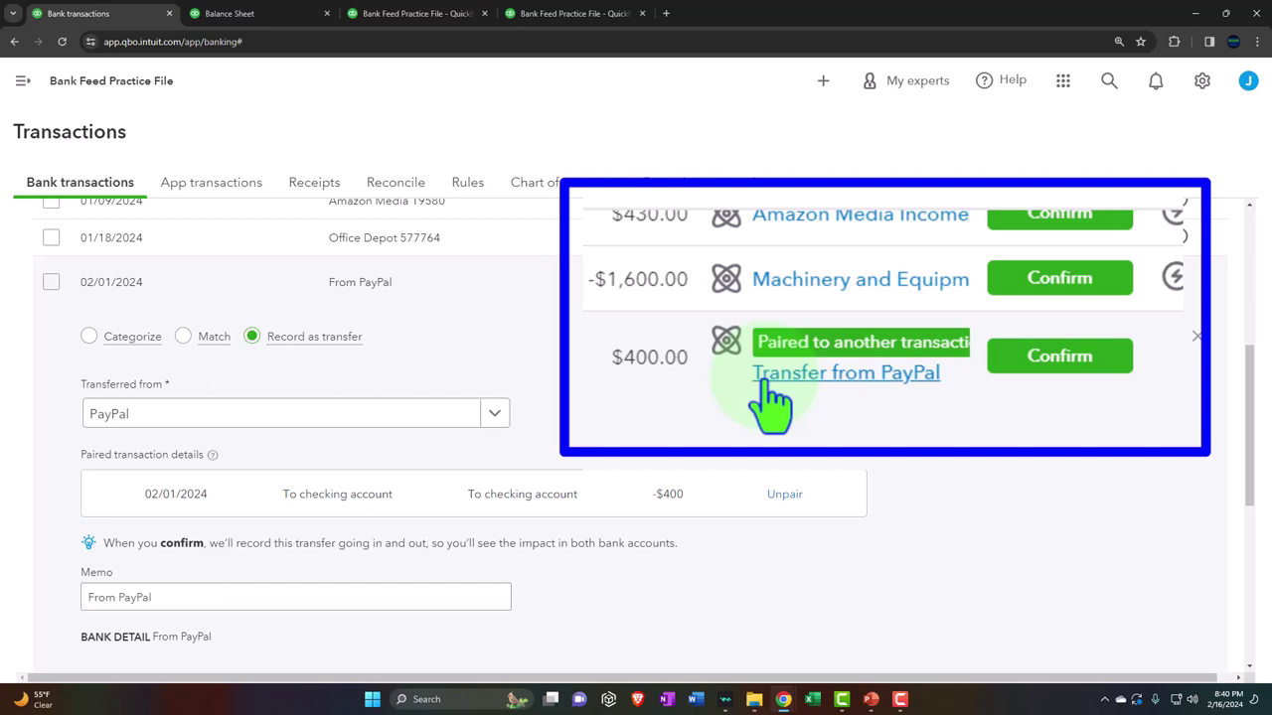
scroll(746, 426, up, 1)
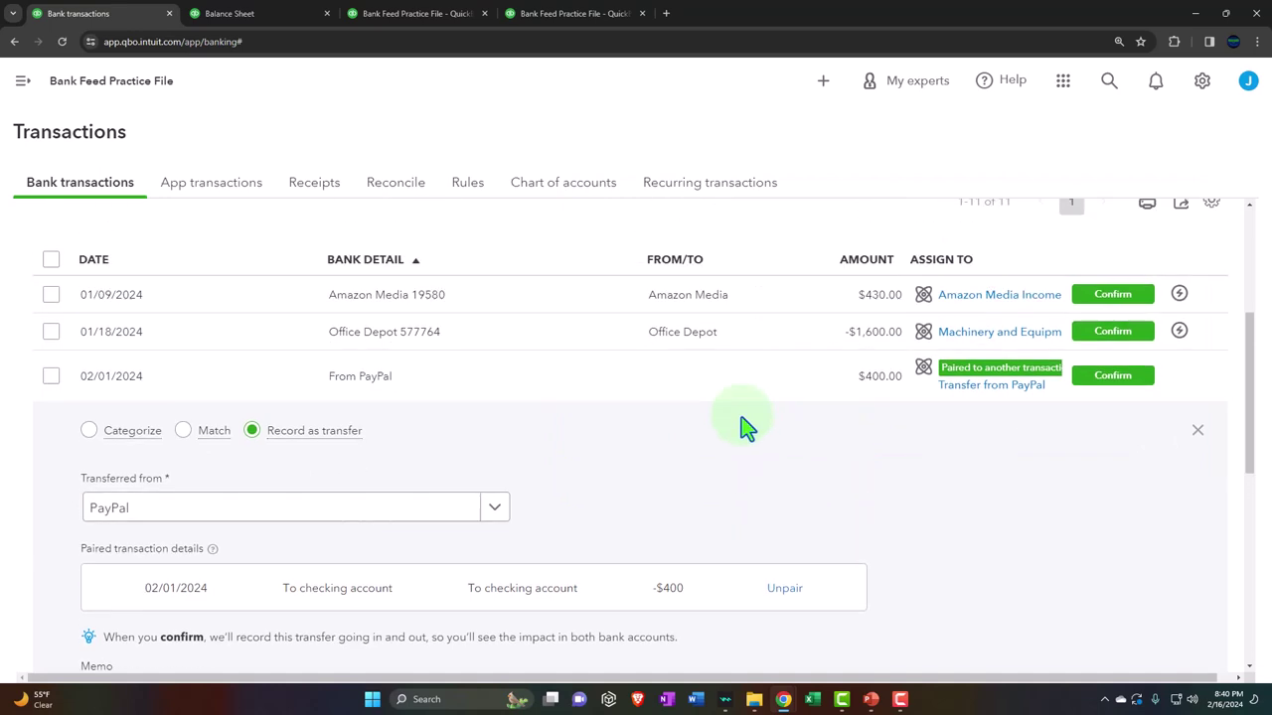
scroll(746, 427, up, 3)
scroll(746, 426, down, 3)
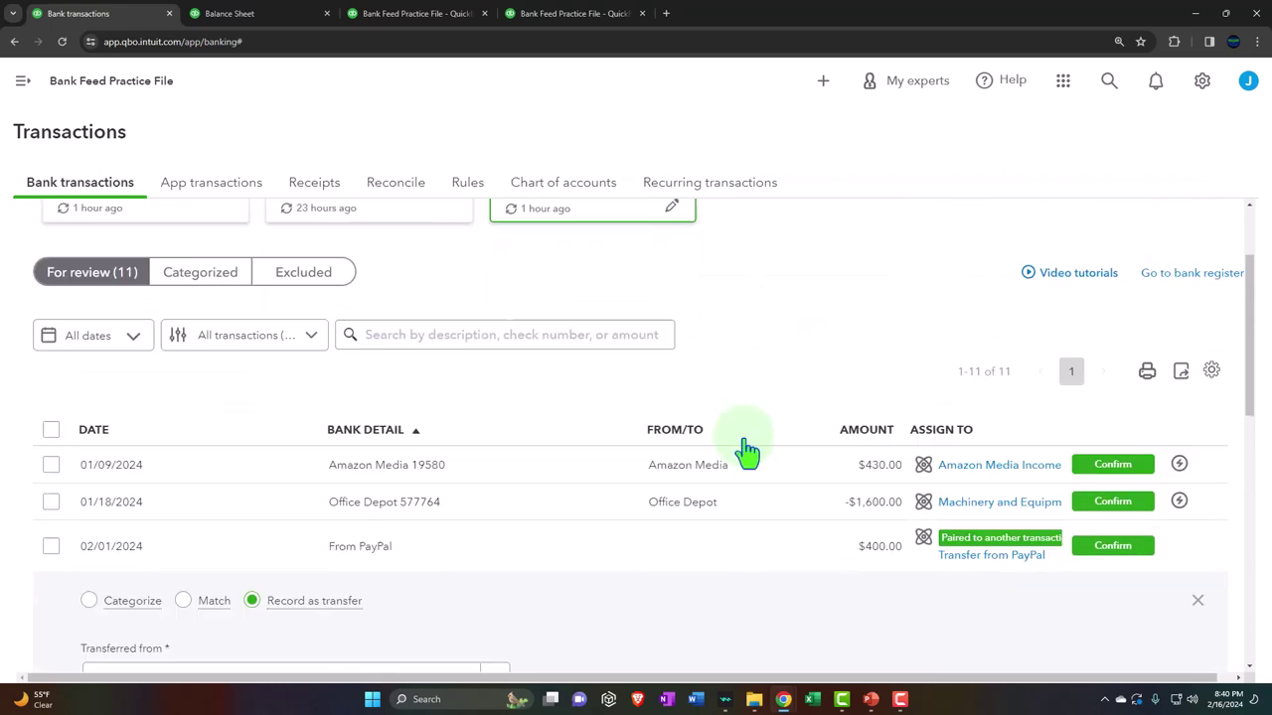
scroll(719, 488, up, 3)
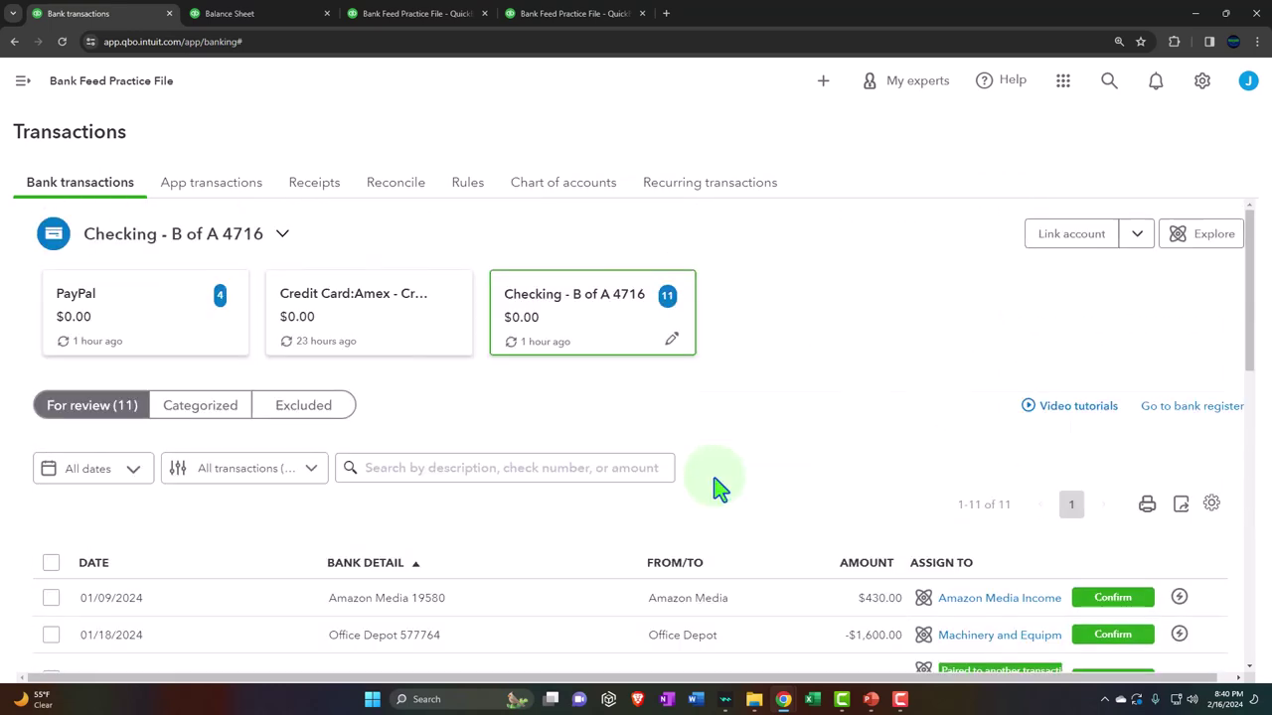
Go back to the PayPal transactions for review and look through the transaction forms available for creating new entries.
click(130, 328)
scroll(137, 328, down, 2)
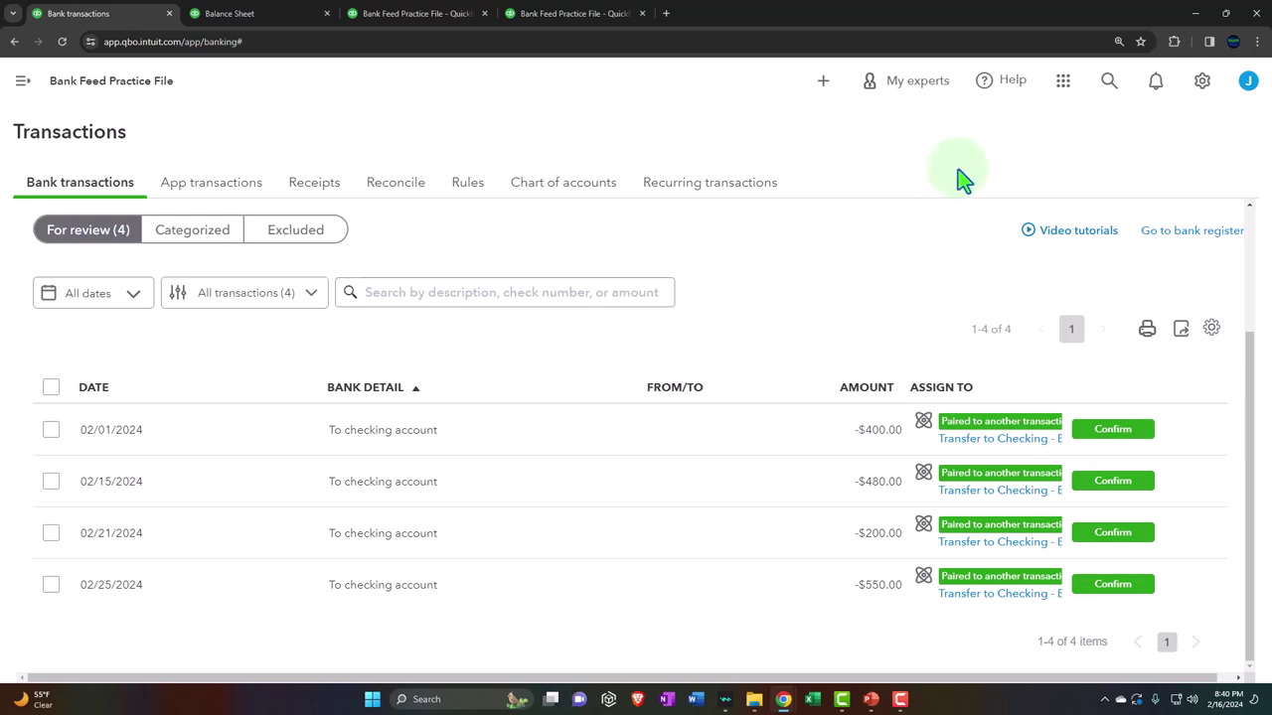
click(823, 83)
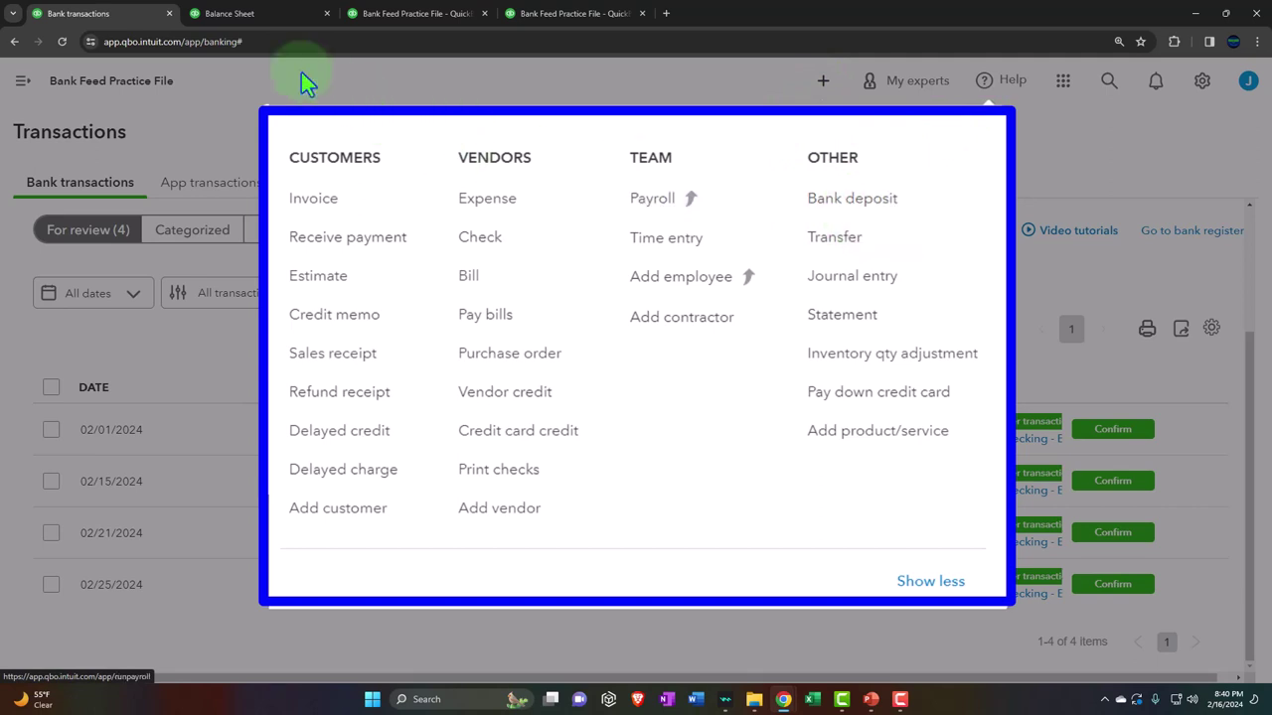
Examine the transactions behind the March checking balance on the Balance Sheet from 01/01/2024, and return to the Balance Sheet without saving.
click(256, 14)
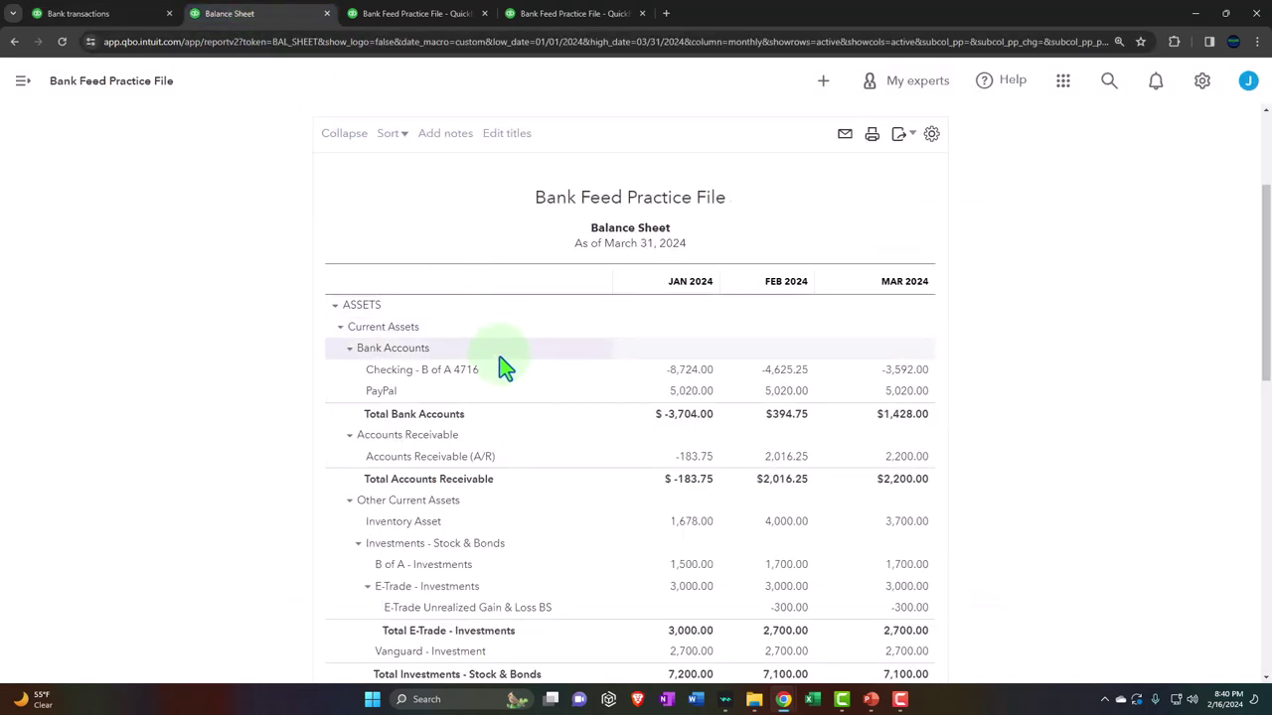
click(897, 374)
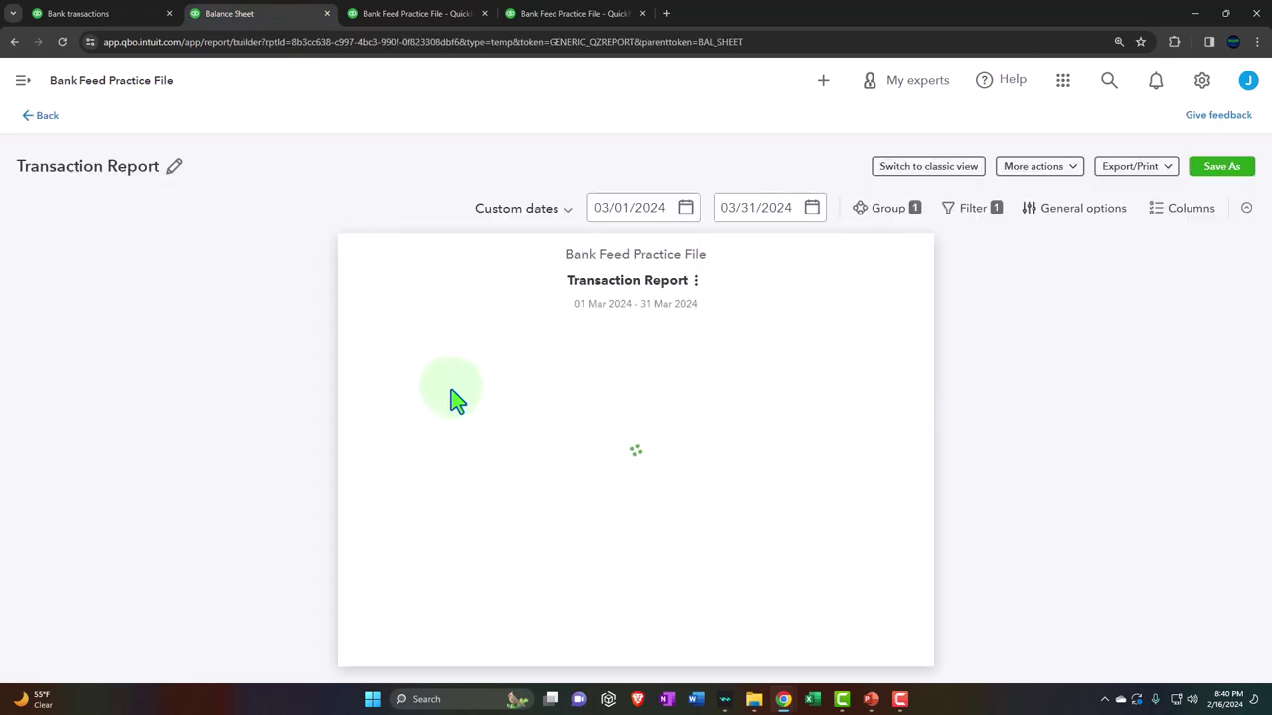
click(608, 207)
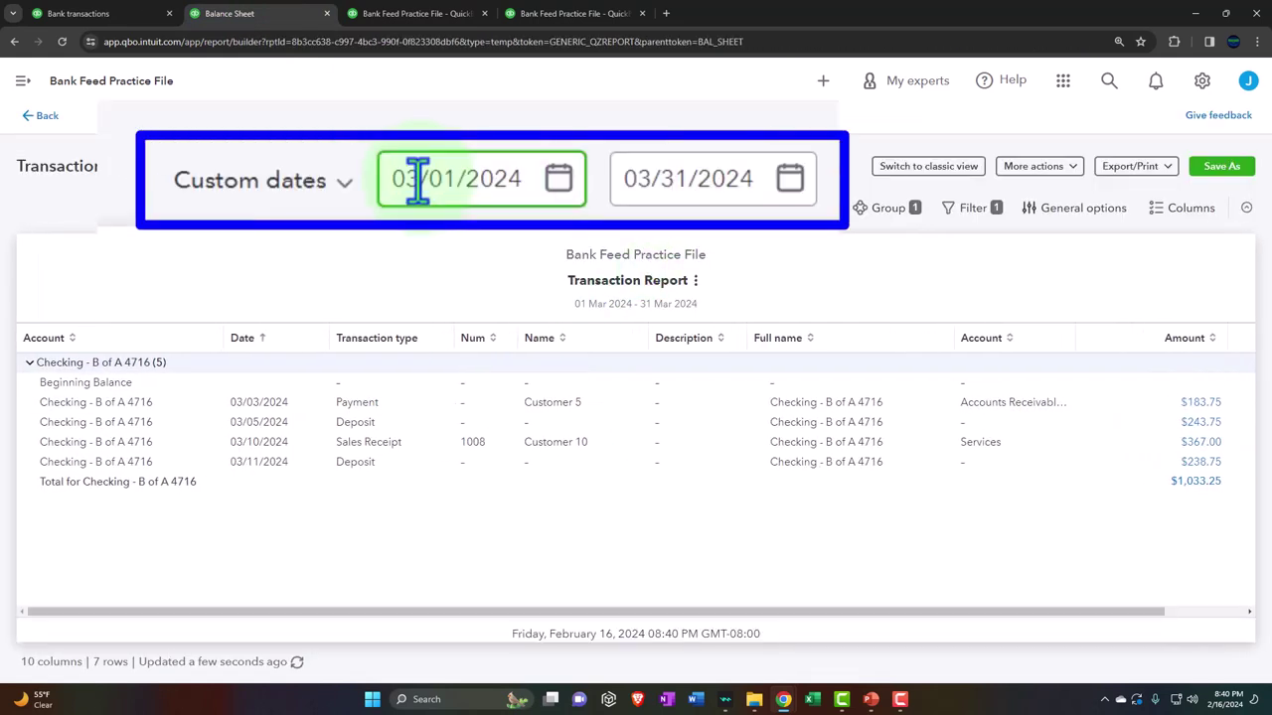
key(BackSpace)
text(1)
key(Tab)
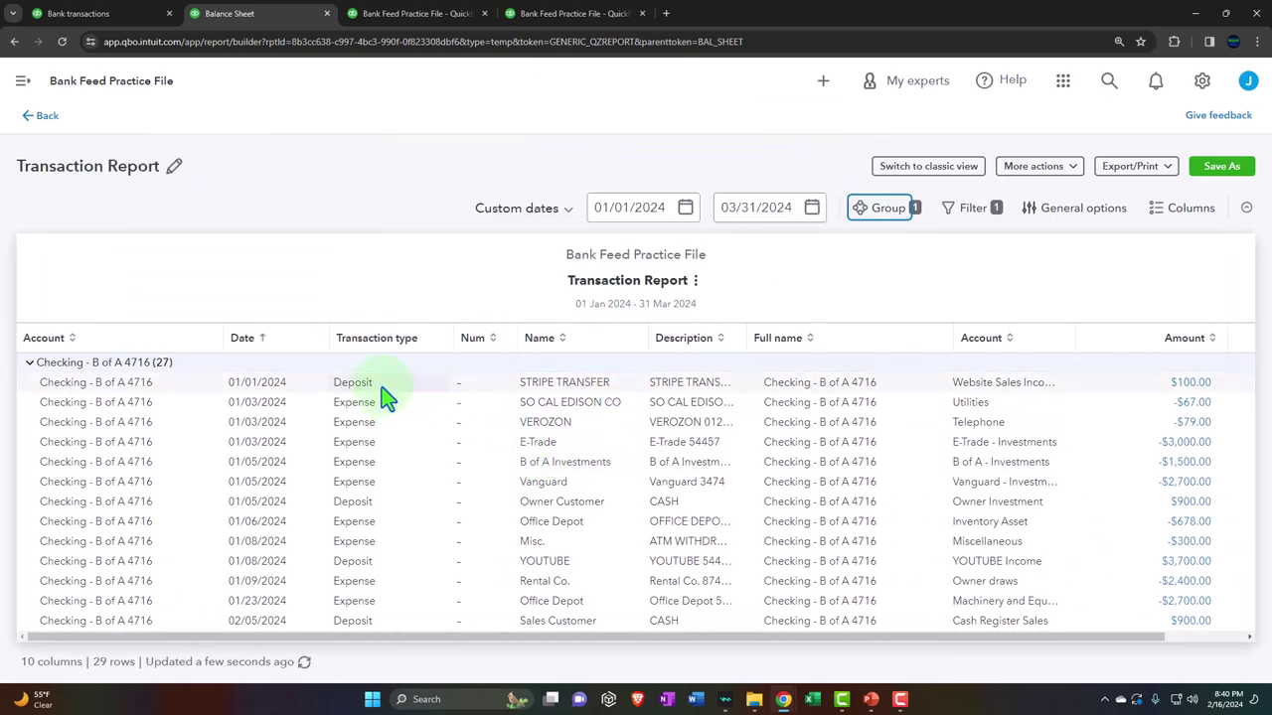
scroll(388, 398, down, 2)
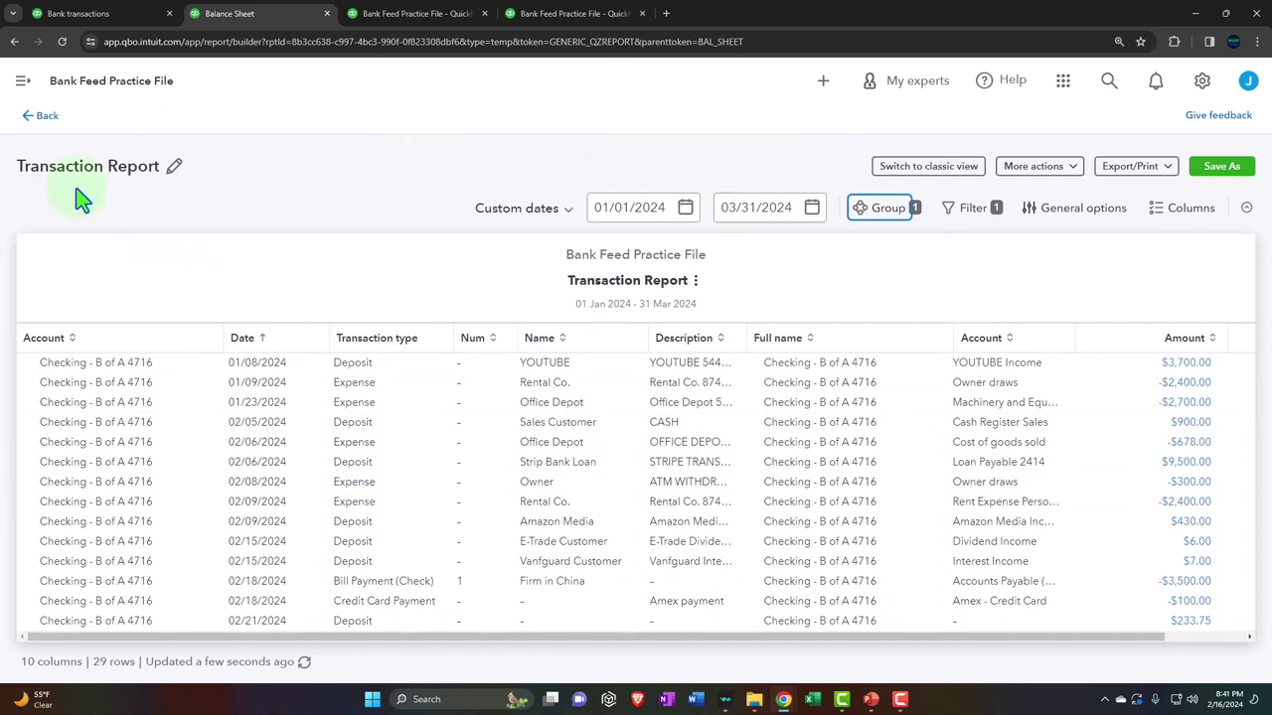
click(42, 119)
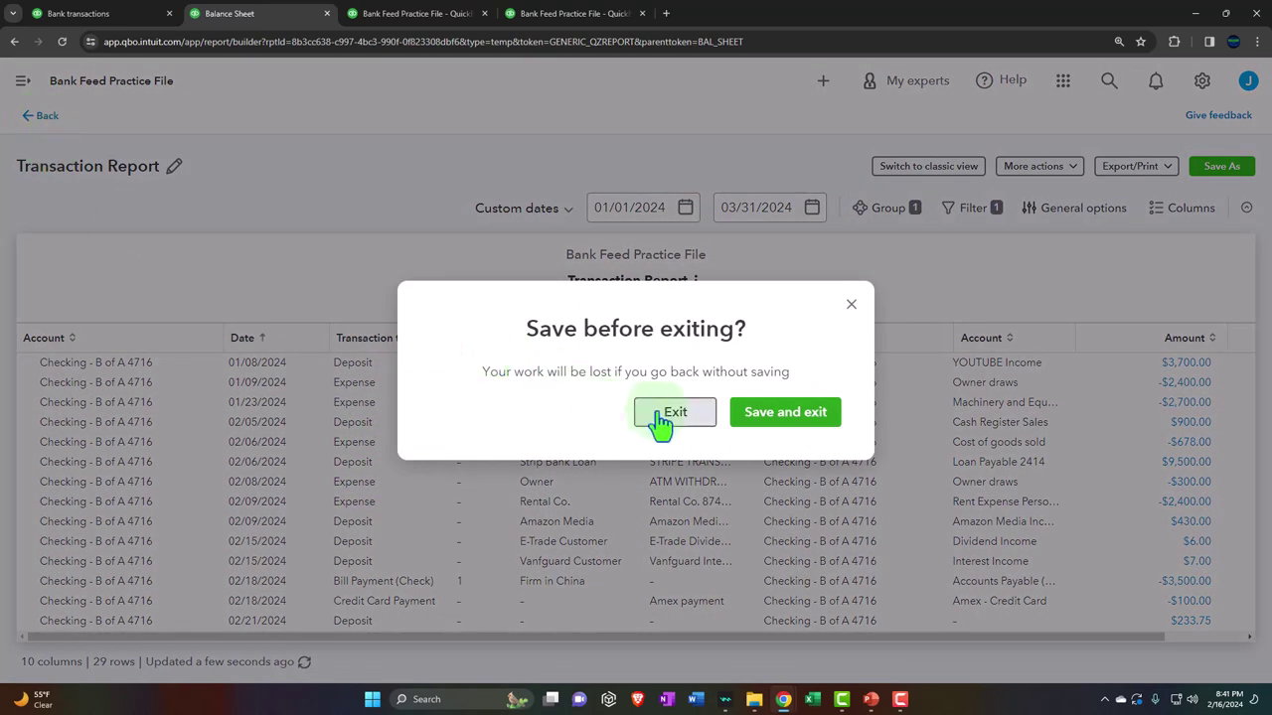
click(659, 419)
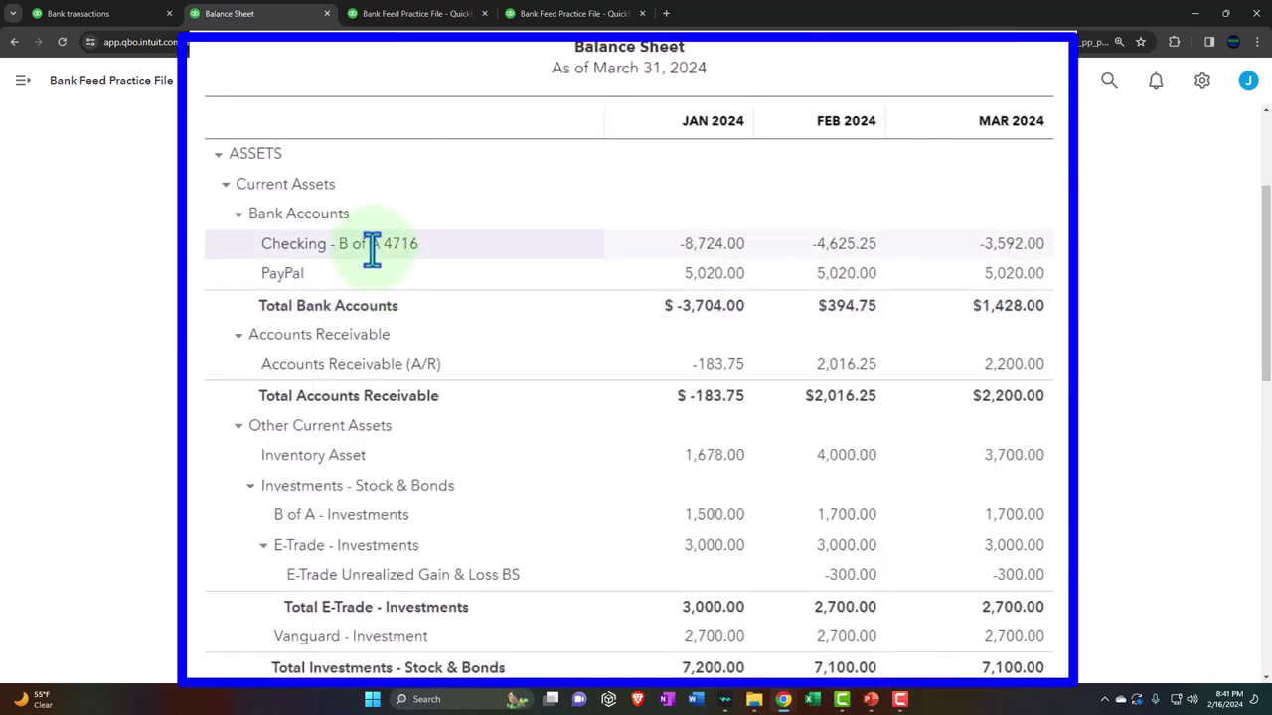
Examine the transaction types behind the January PayPal balance, compare them with the available entry forms, and return to the Balance Sheet.
click(713, 281)
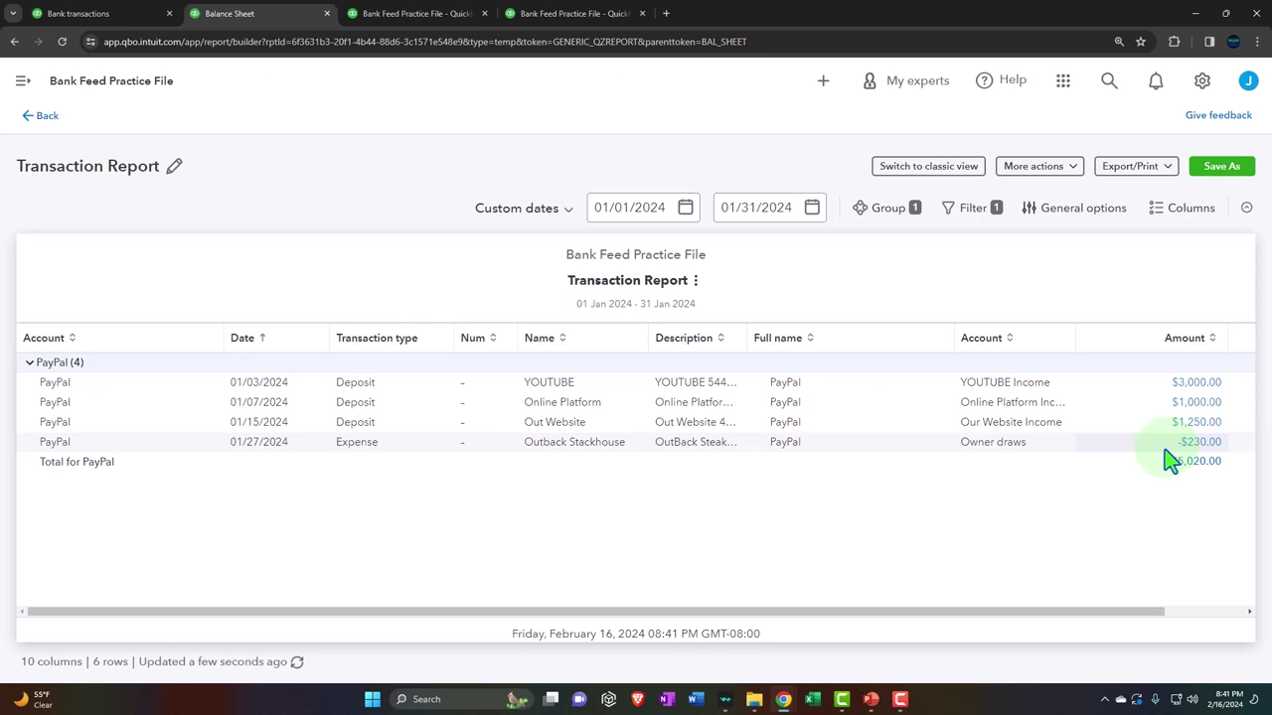
click(815, 93)
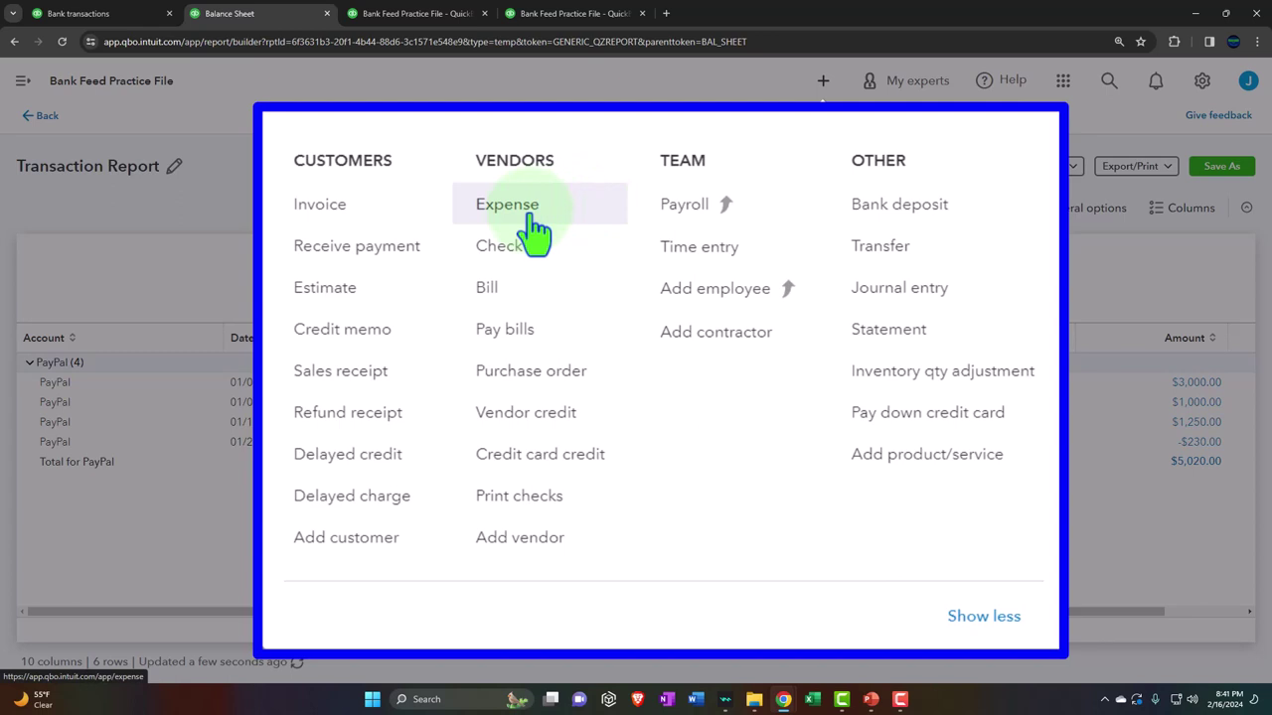
key(Escape)
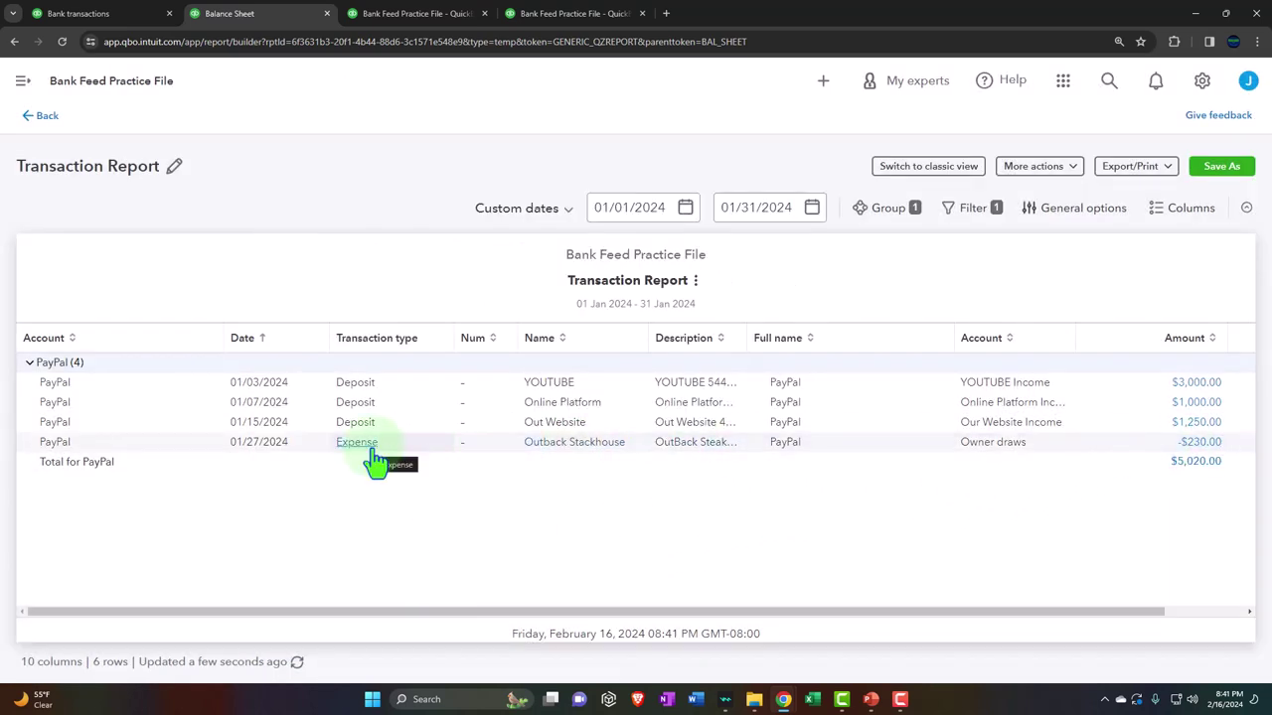
click(50, 120)
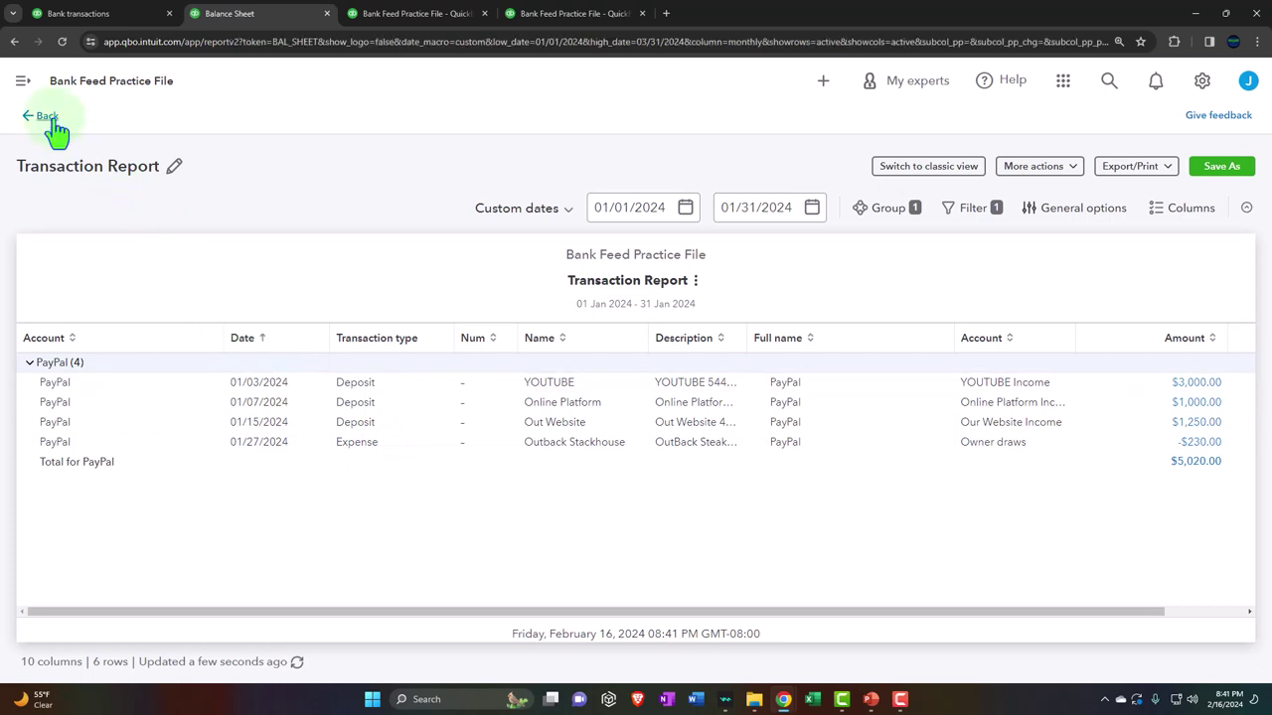
Examine the transaction types behind the January checking balance, compare them with the available entry forms, and return to the Balance Sheet.
click(695, 377)
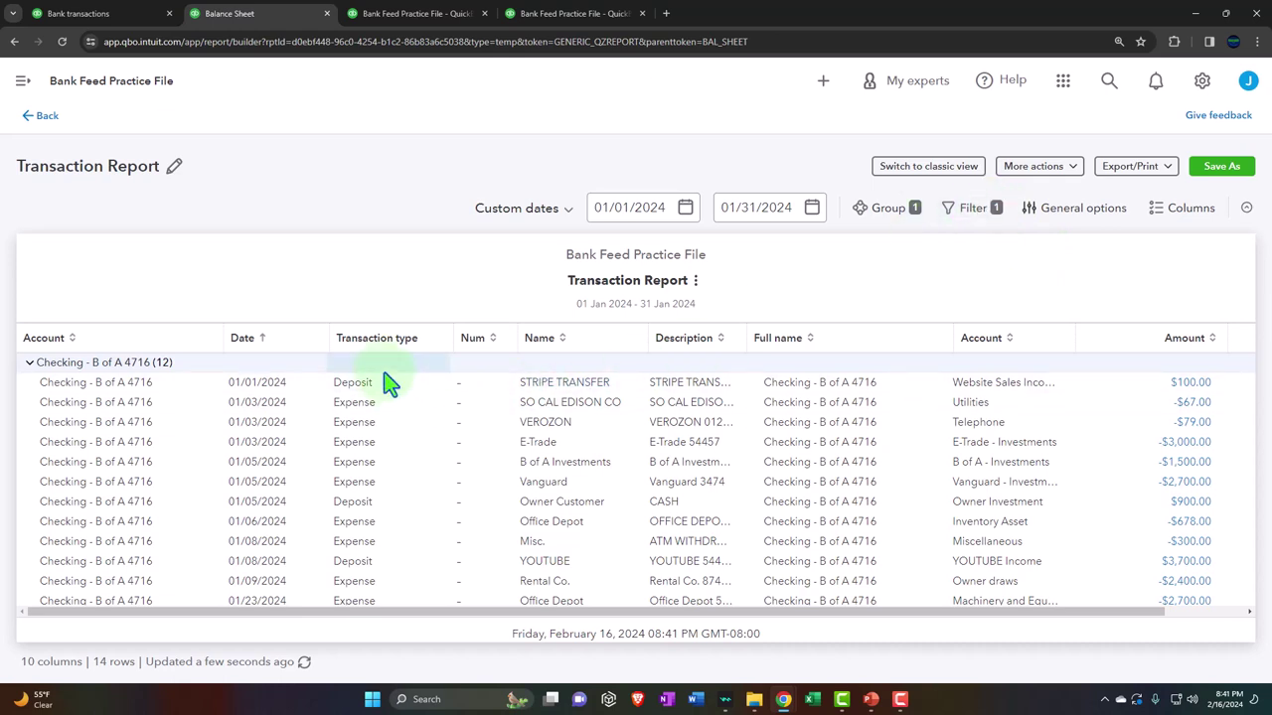
click(821, 84)
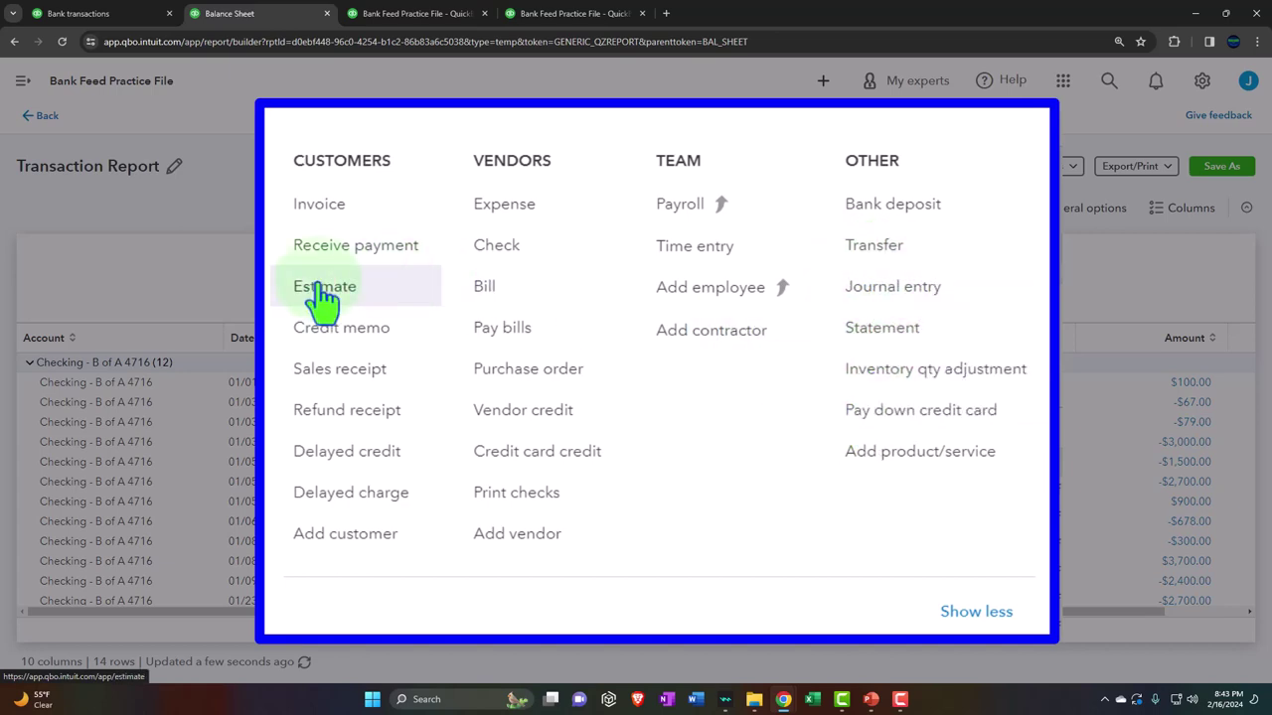
click(232, 279)
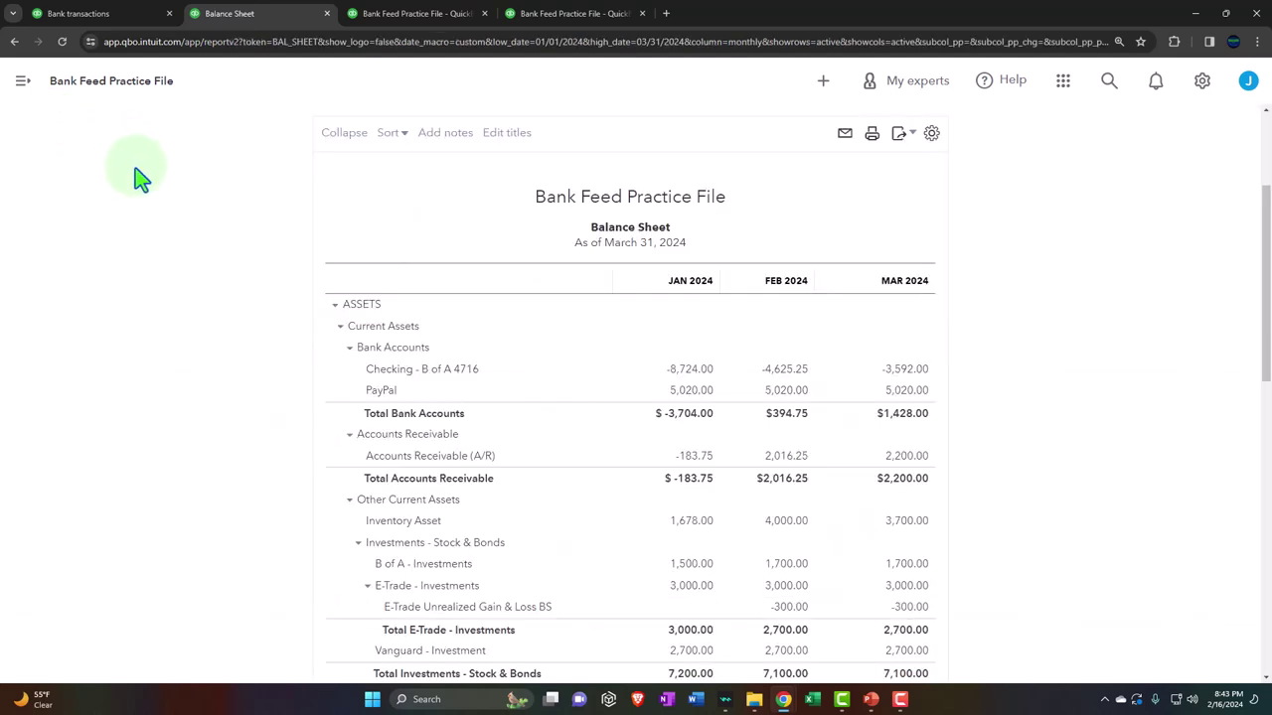
Review the transfer and paired transaction details of the 02/01/2024 To checking account entry in the PayPal feed.
click(147, 13)
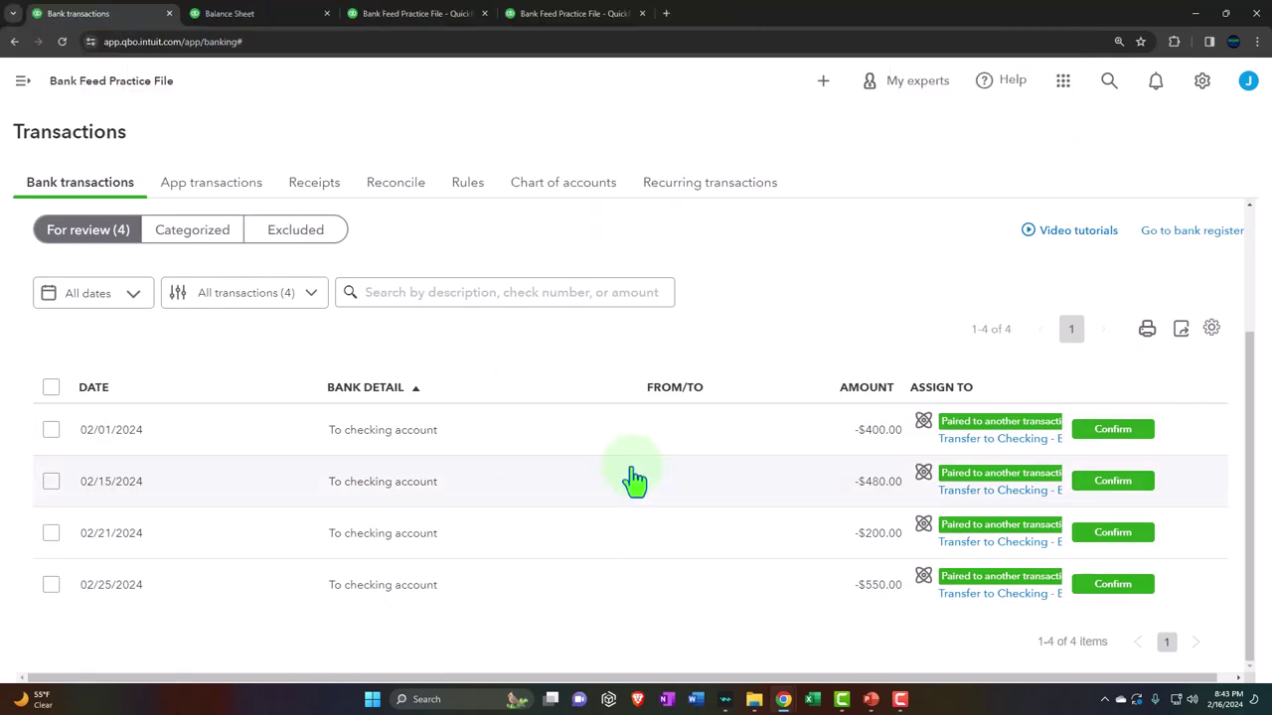
click(425, 452)
scroll(424, 457, down, 2)
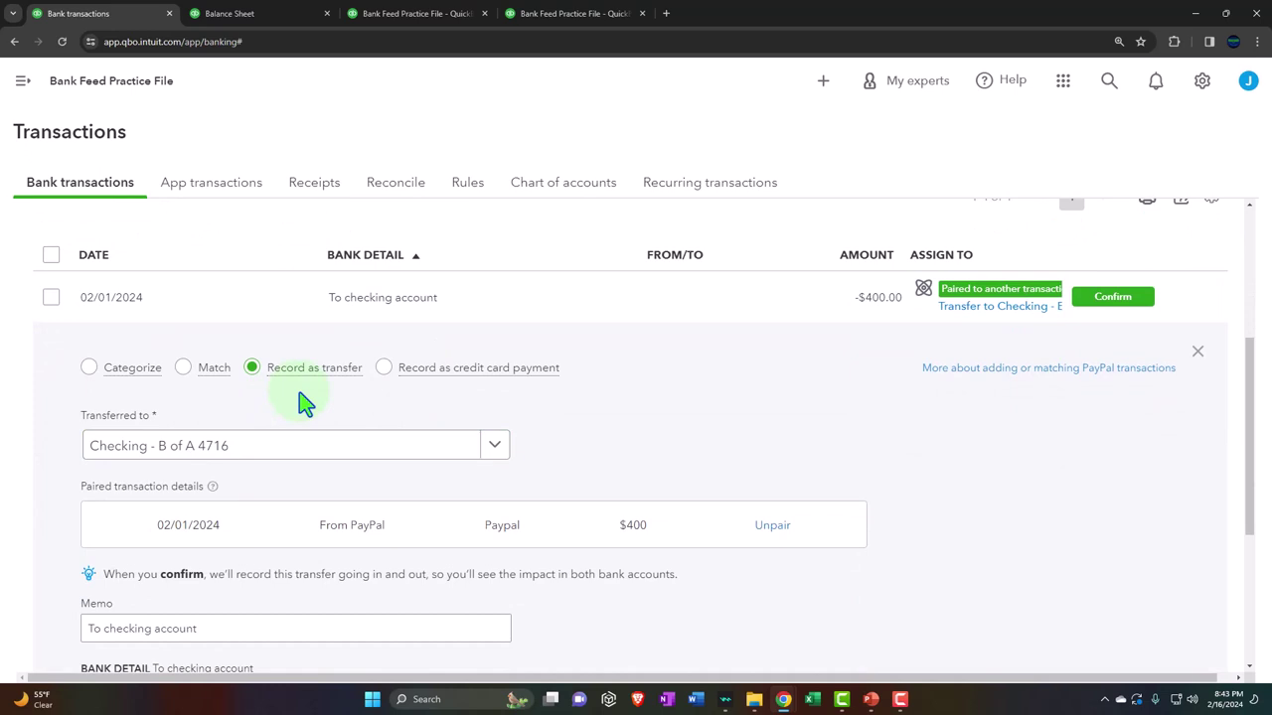
scroll(300, 395, down, 1)
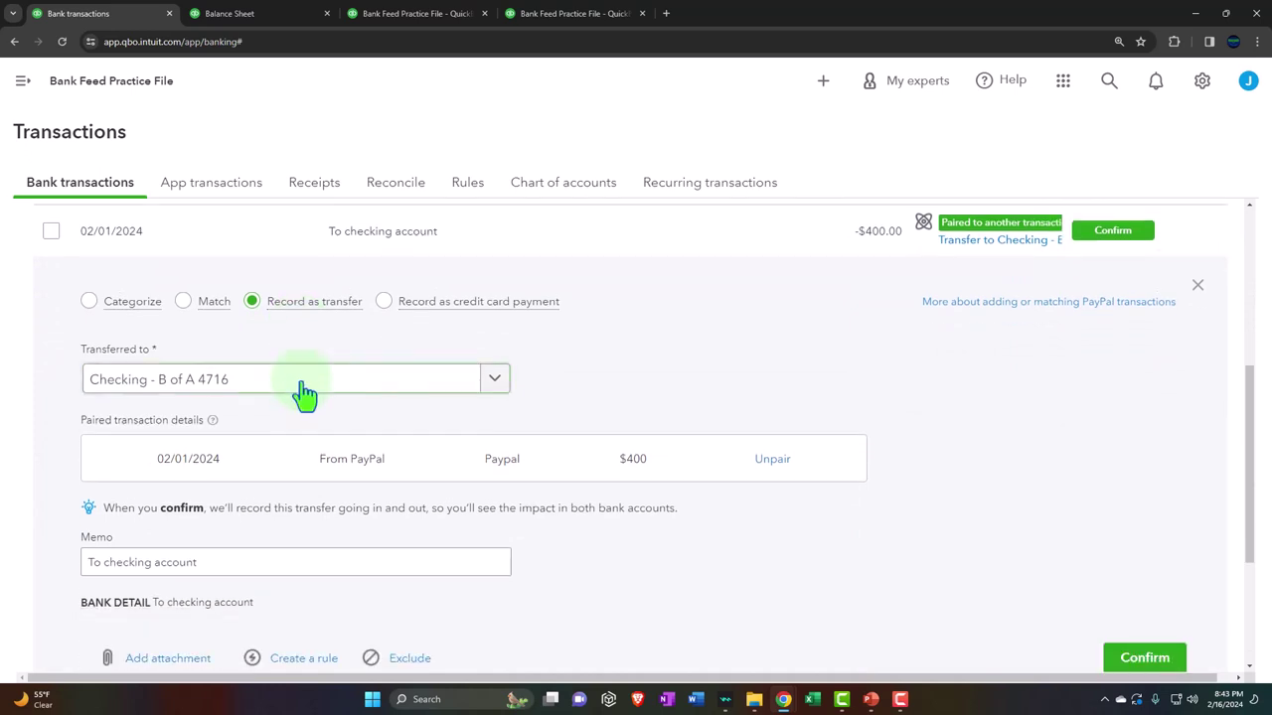
Switch the 02/01/2024 PayPal To checking account entry from transfer to Categorize and assign it the Bank Charge category.
click(88, 302)
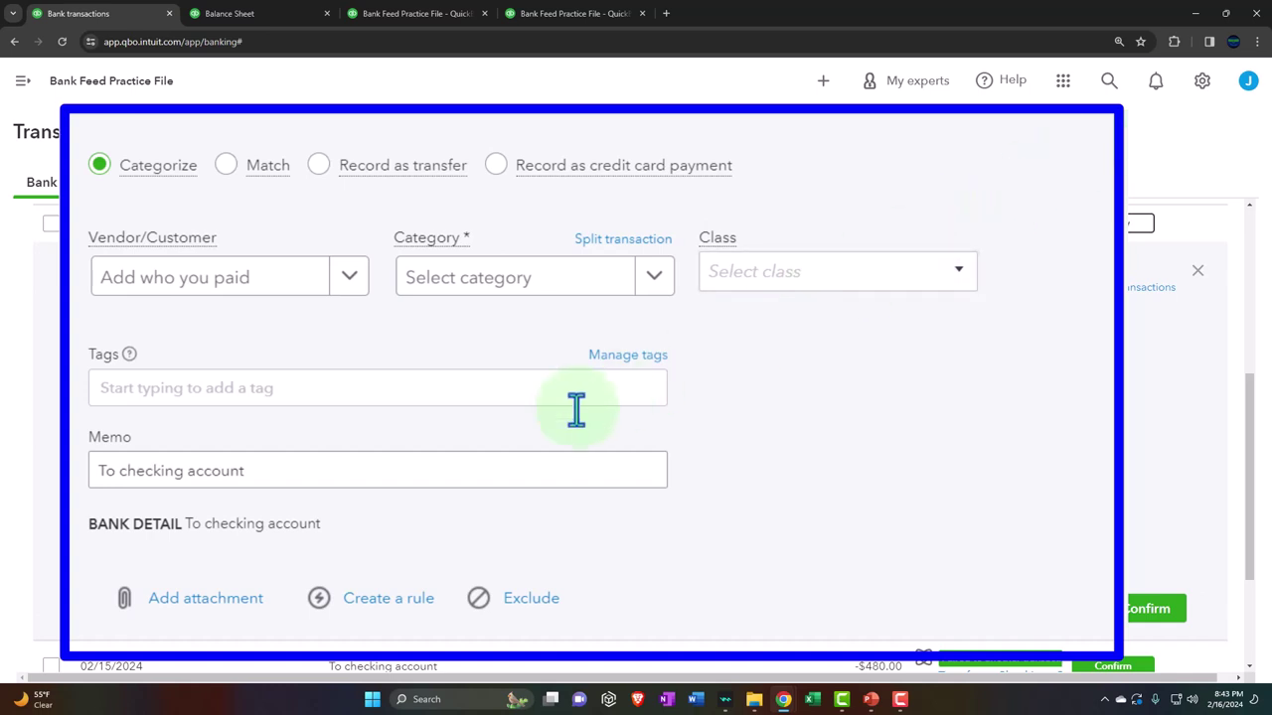
click(213, 278)
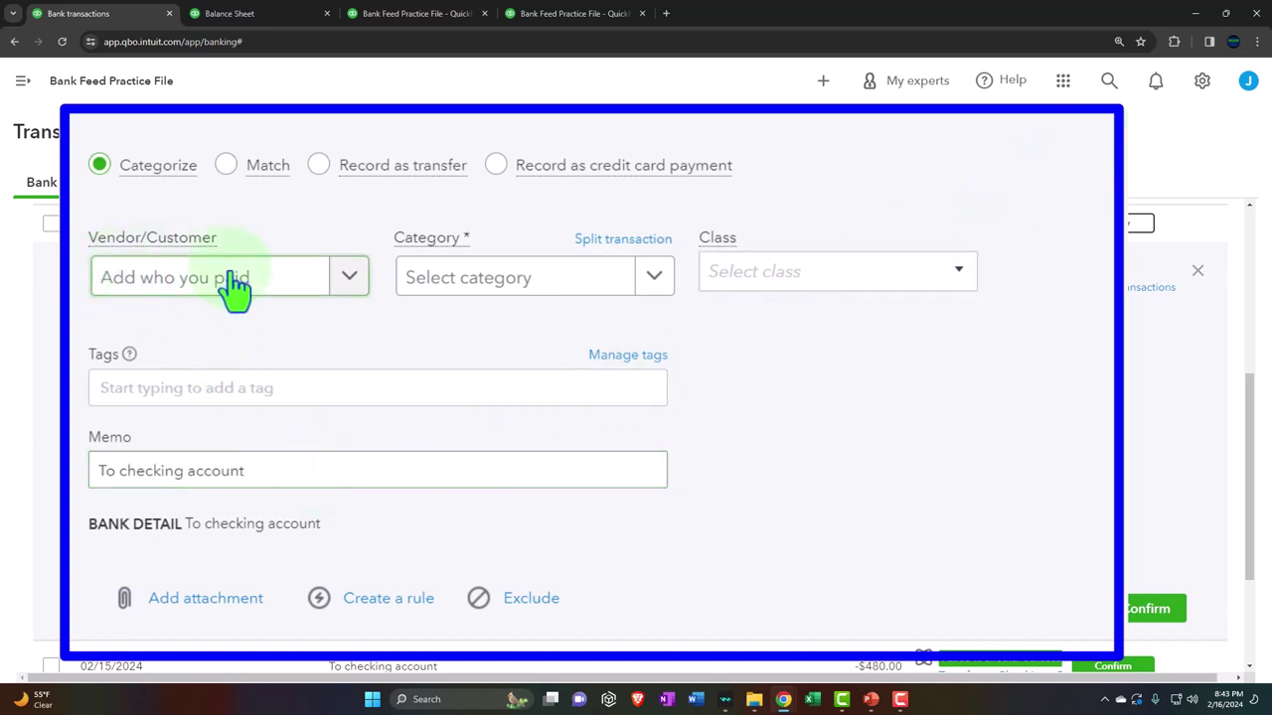
click(240, 403)
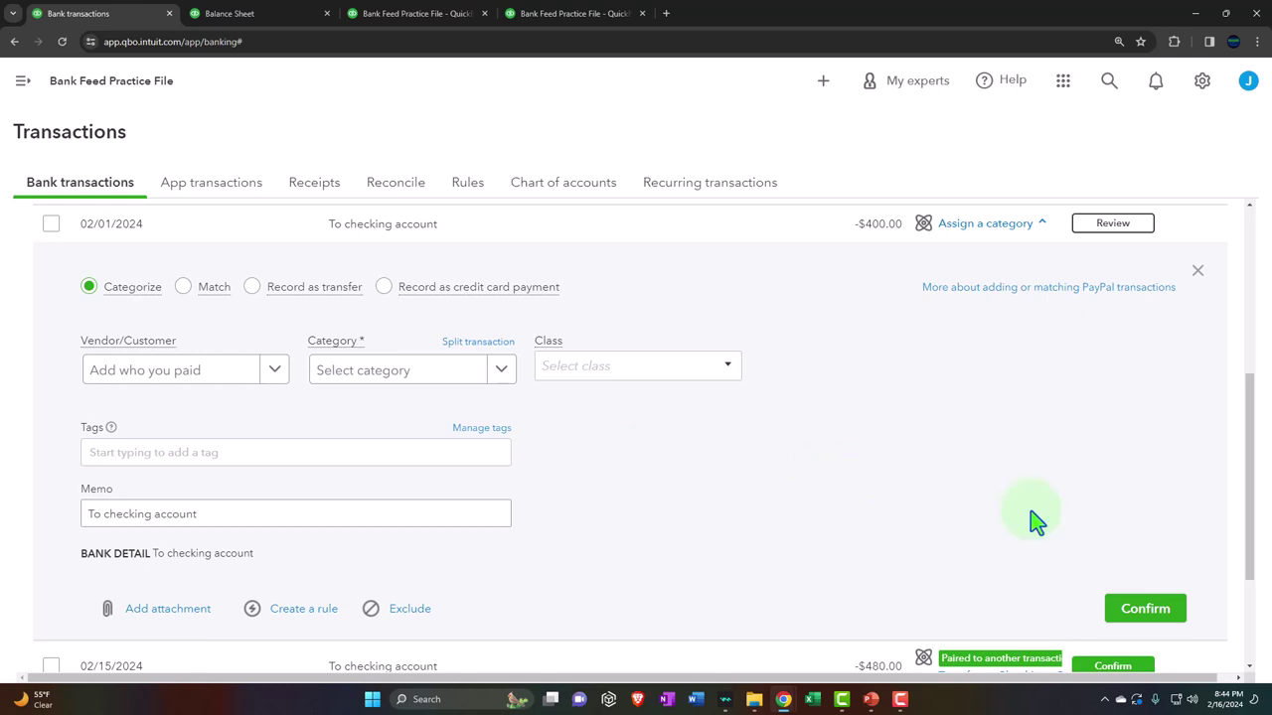
click(1174, 612)
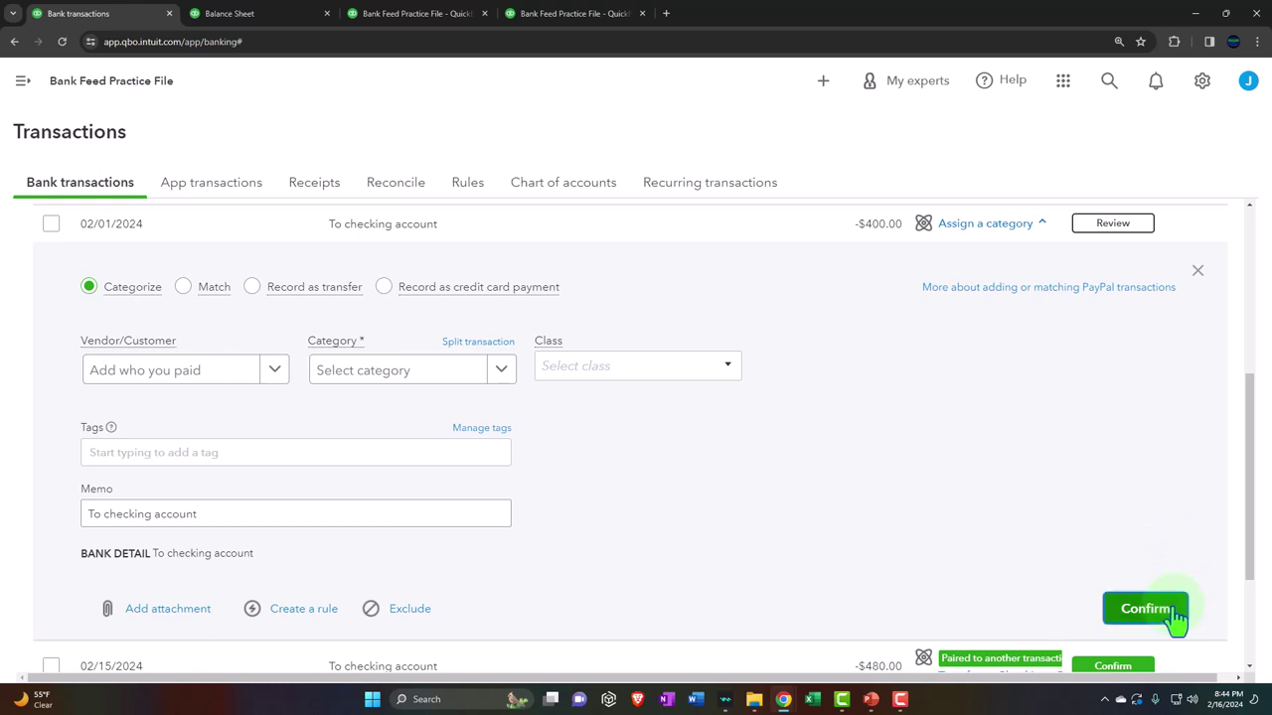
click(504, 397)
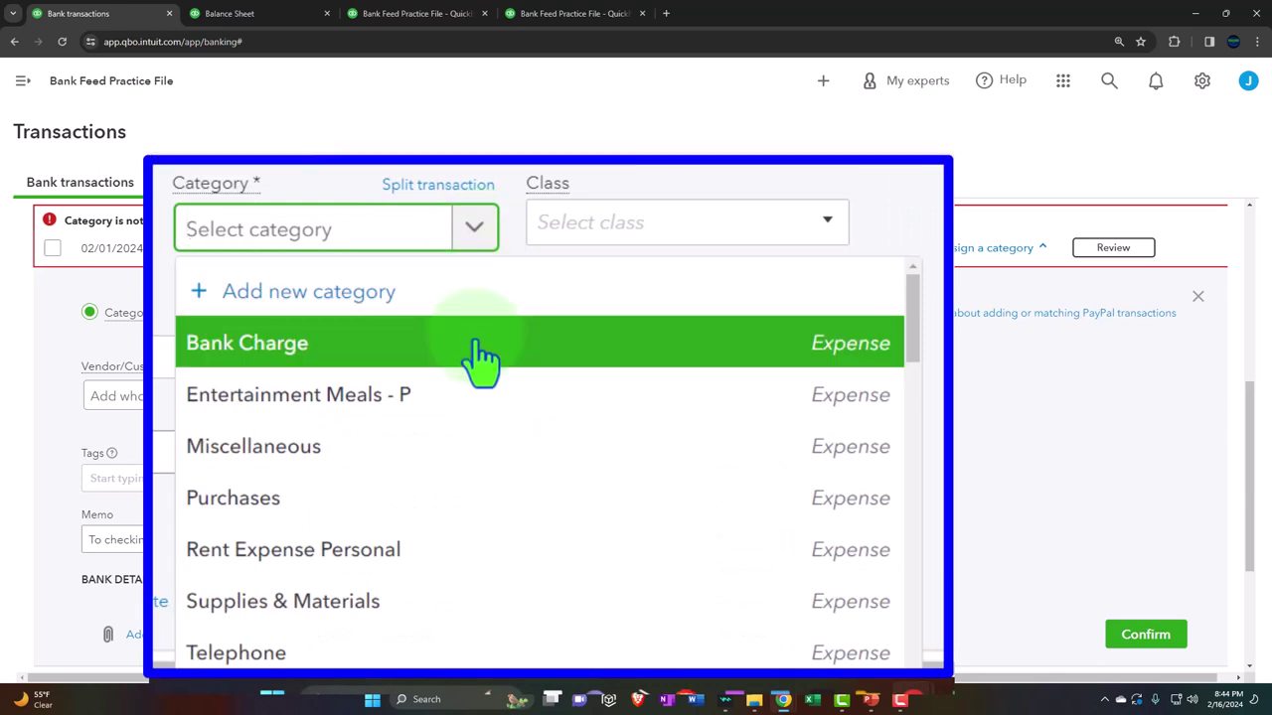
click(482, 353)
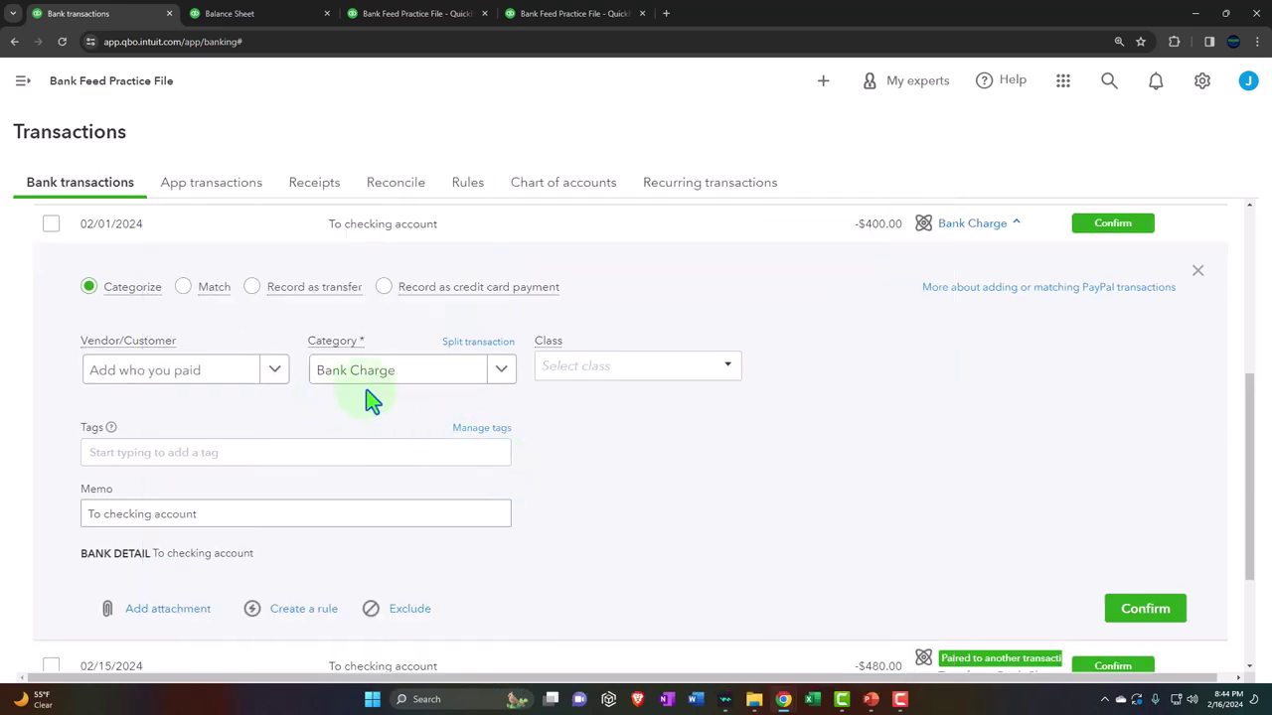
Confirm the 02/01/2024 $400.00 To checking account entry in the PayPal feed as a Bank Charge.
scroll(368, 389, up, 4)
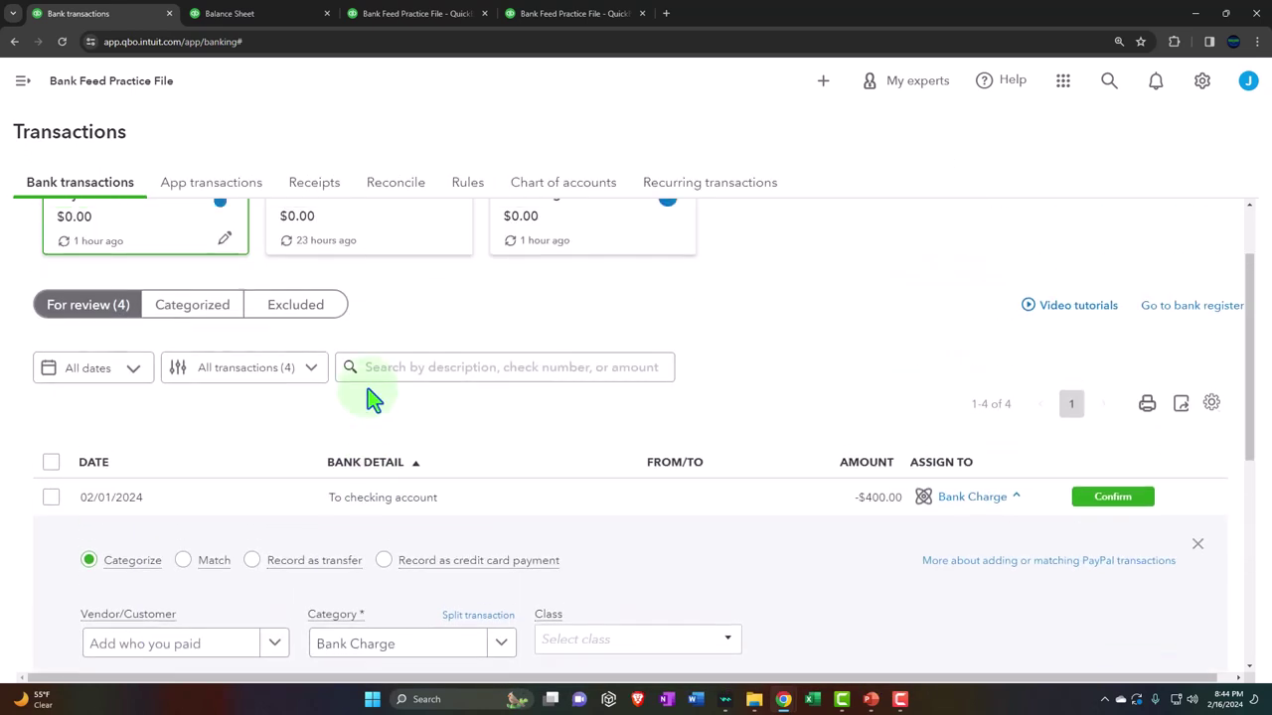
scroll(370, 397, down, 4)
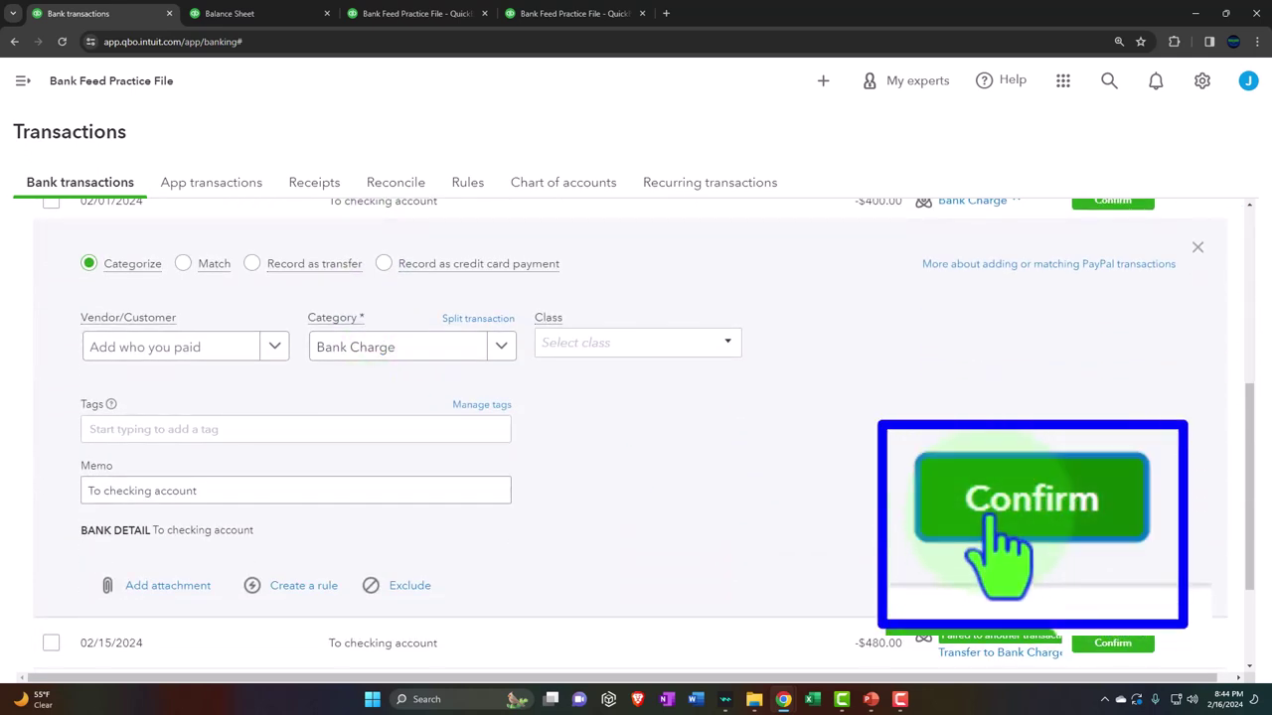
click(1132, 585)
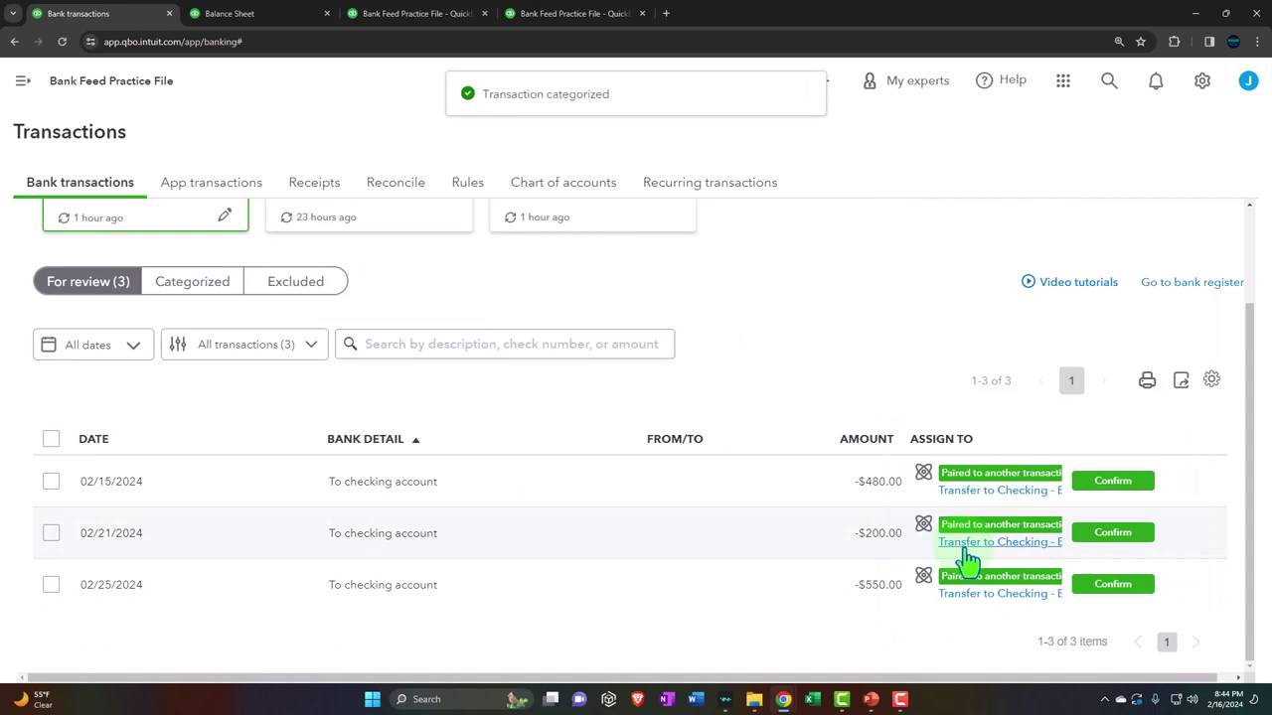
Review the 02/01/2024 $400.00 From PayPal entry among the checking account's transactions for review.
scroll(825, 552, up, 2)
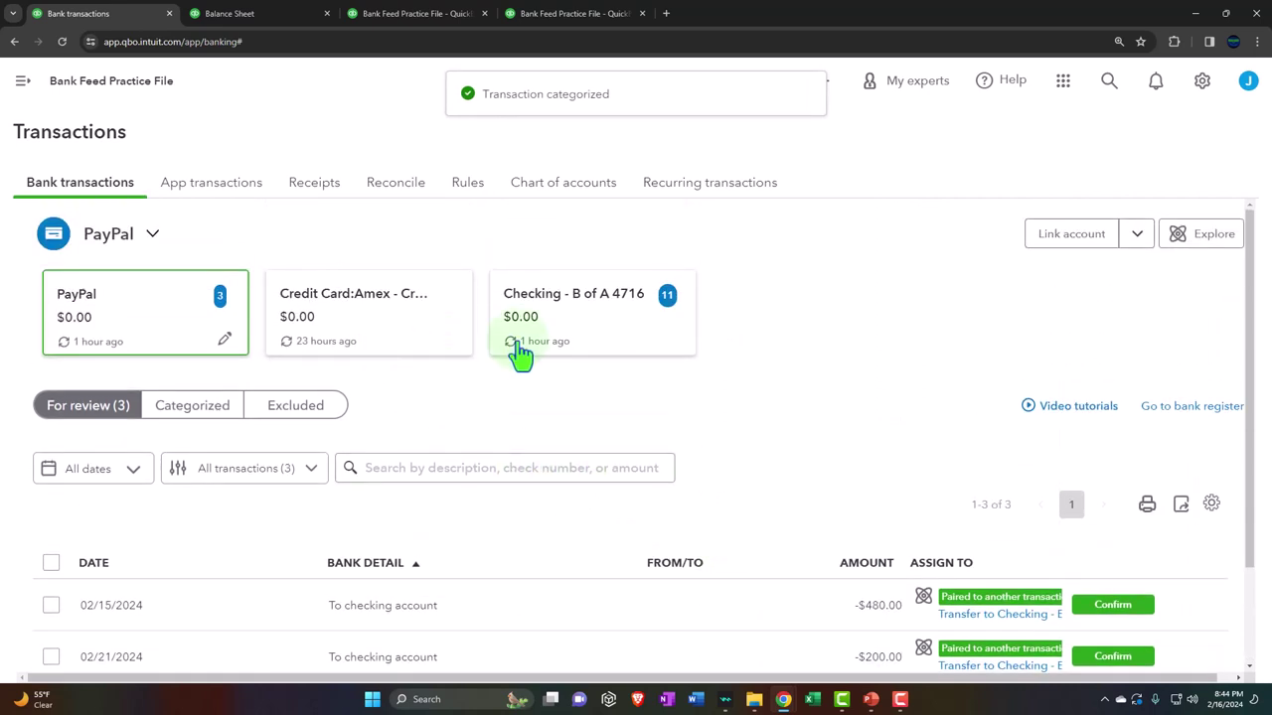
click(565, 344)
scroll(568, 342, down, 2)
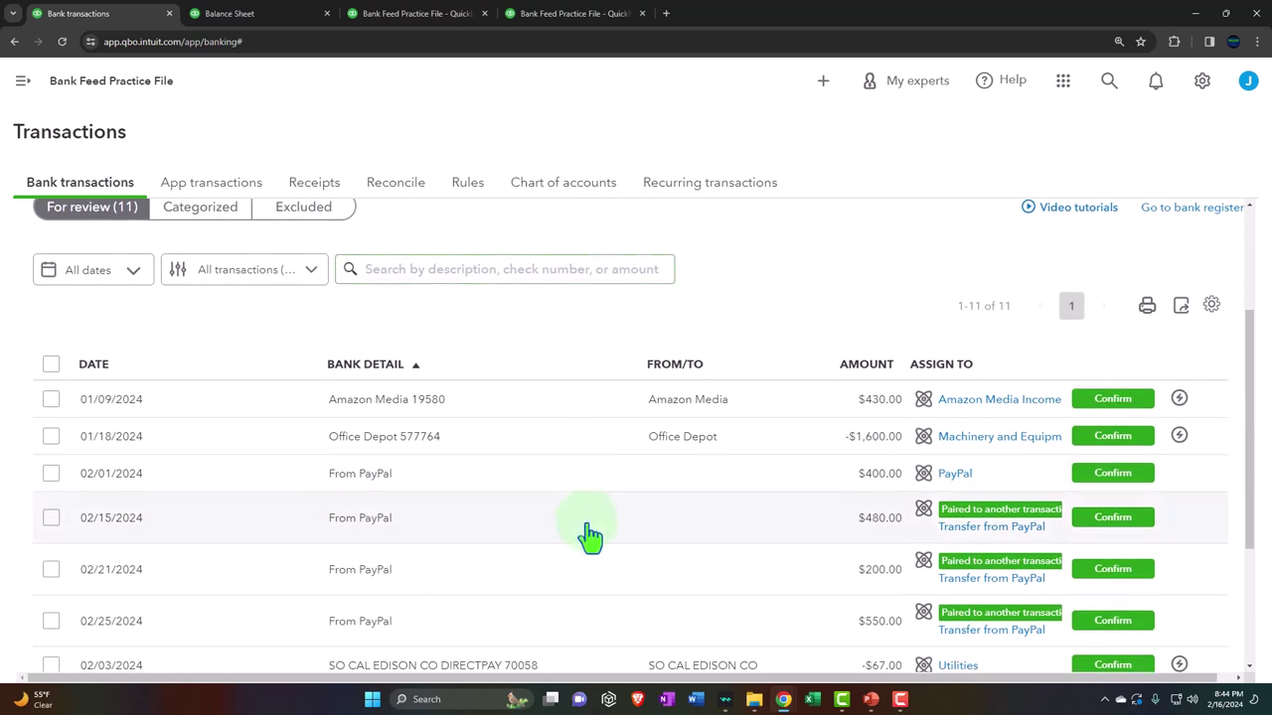
scroll(583, 537, down, 1)
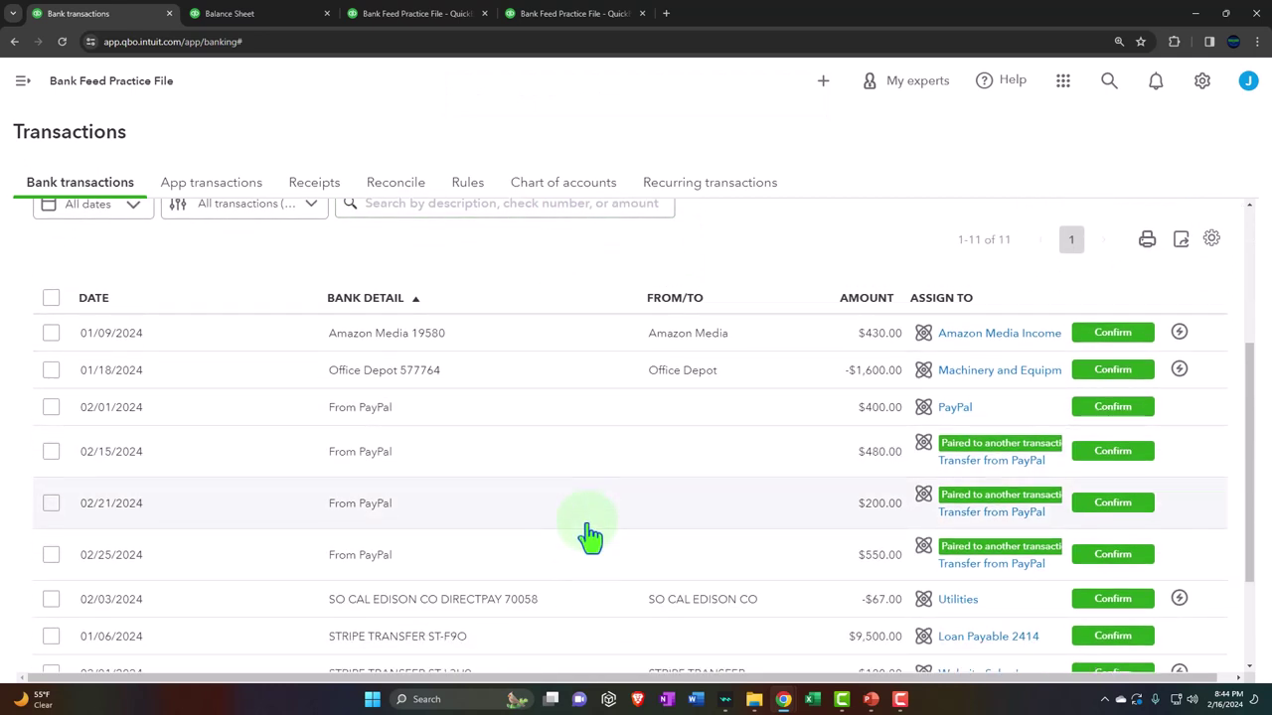
click(469, 422)
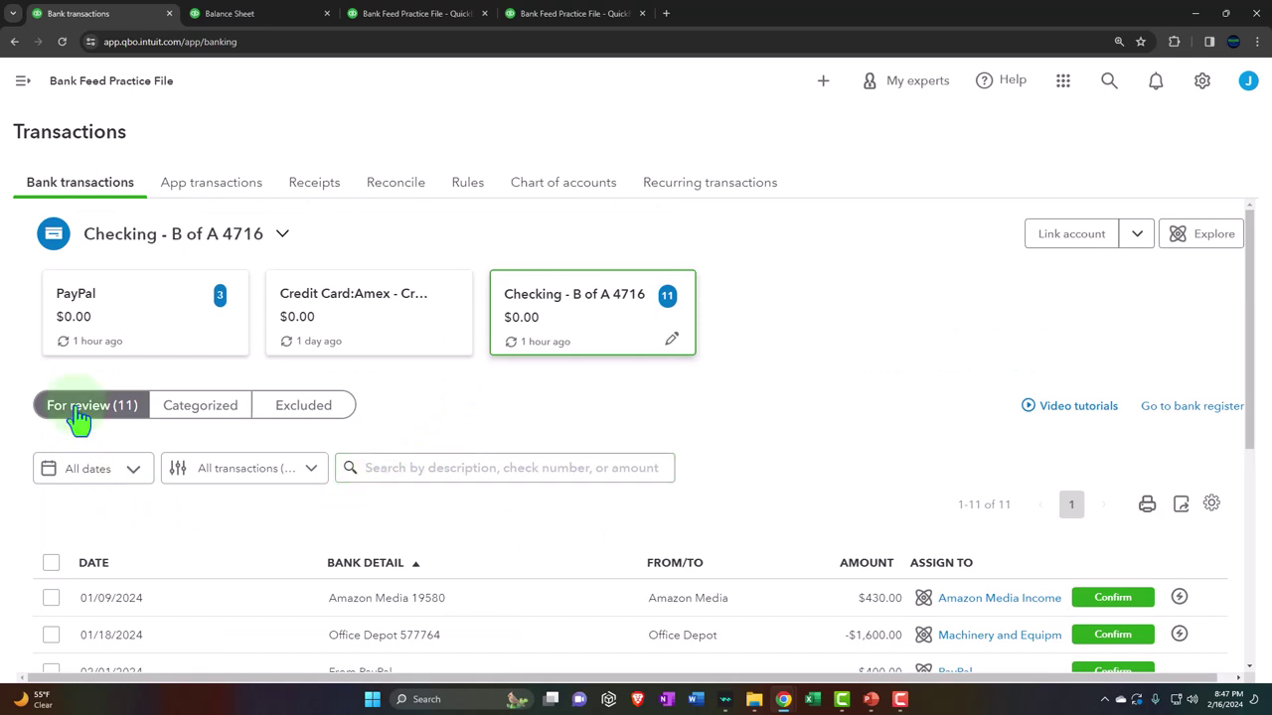
Open the 02/01/2024 $400.00 Bank Charge expense from PayPal's categorized transactions.
click(94, 323)
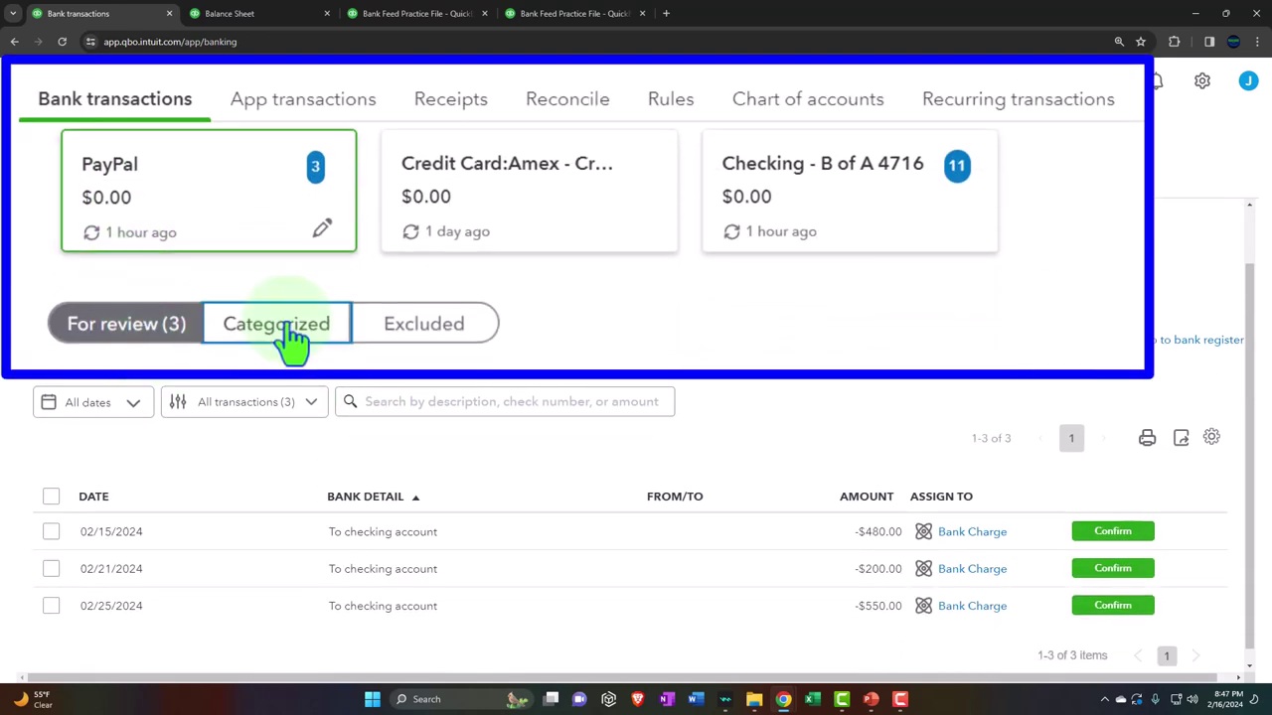
click(192, 405)
scroll(293, 342, down, 2)
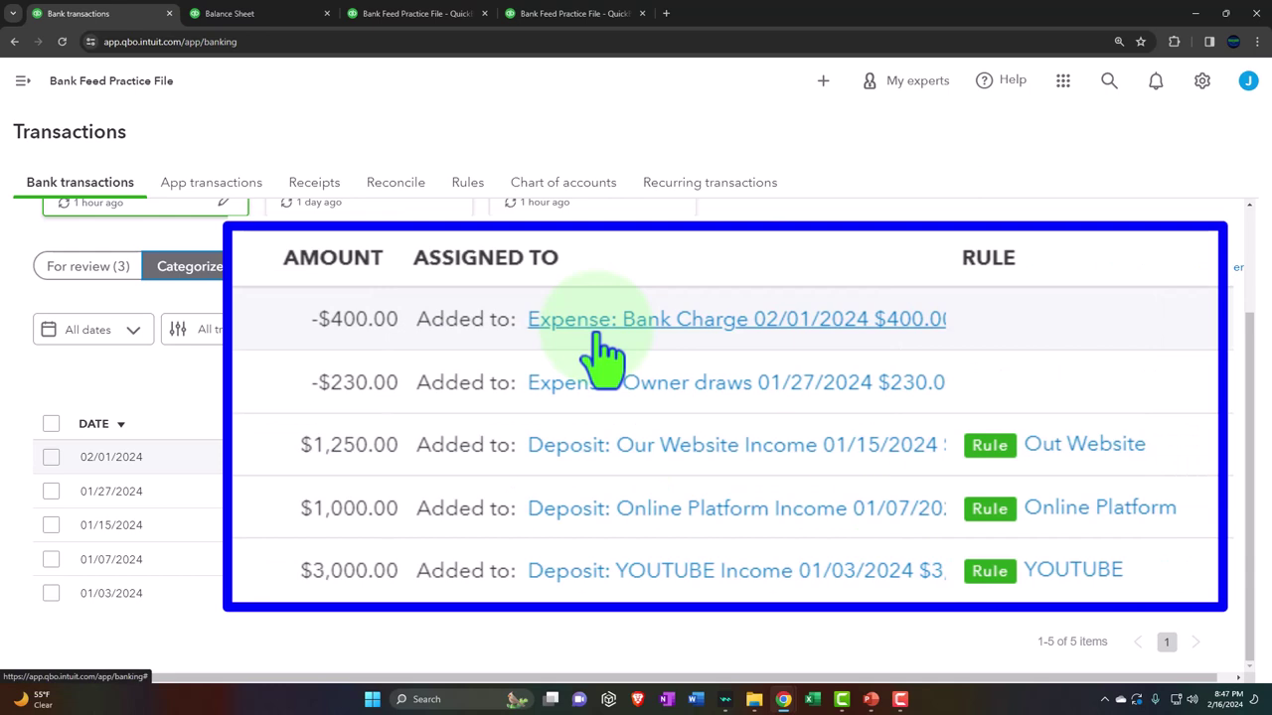
click(597, 332)
scroll(646, 457, down, 1)
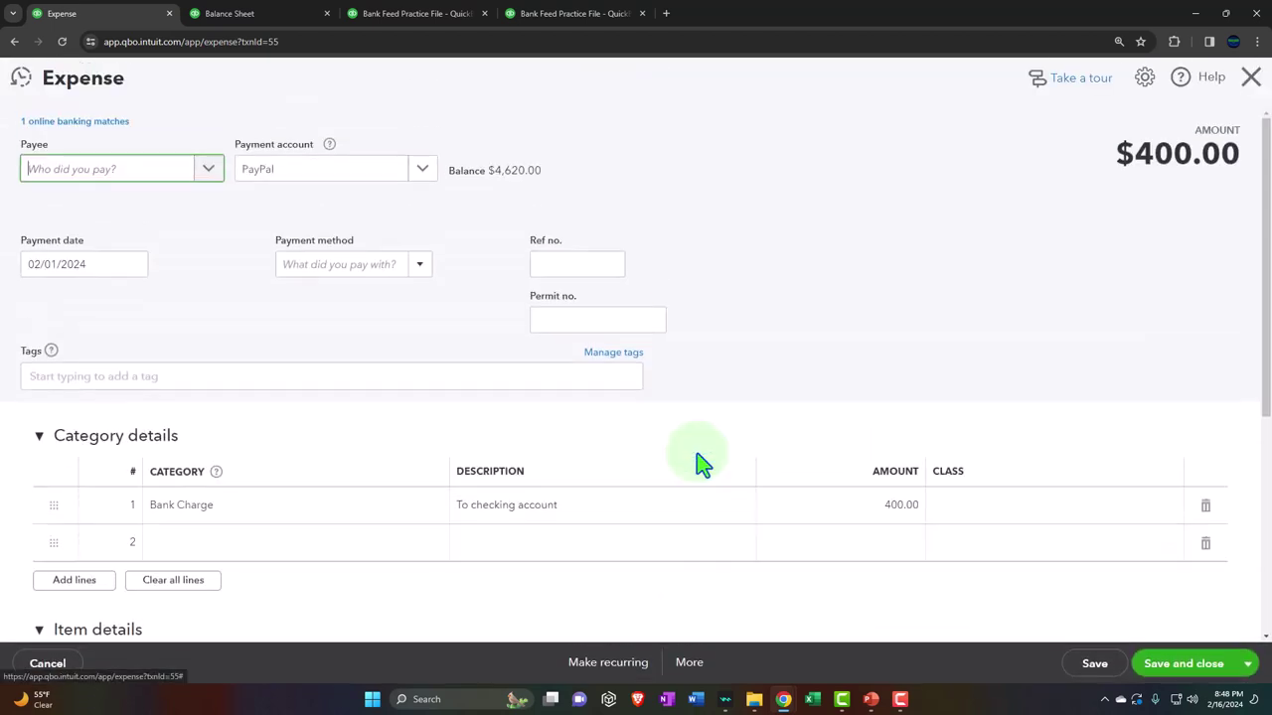
Change the $400.00 expense line's category to Checking - B of A 4716, then save and close the expense.
scroll(701, 467, down, 1)
click(223, 444)
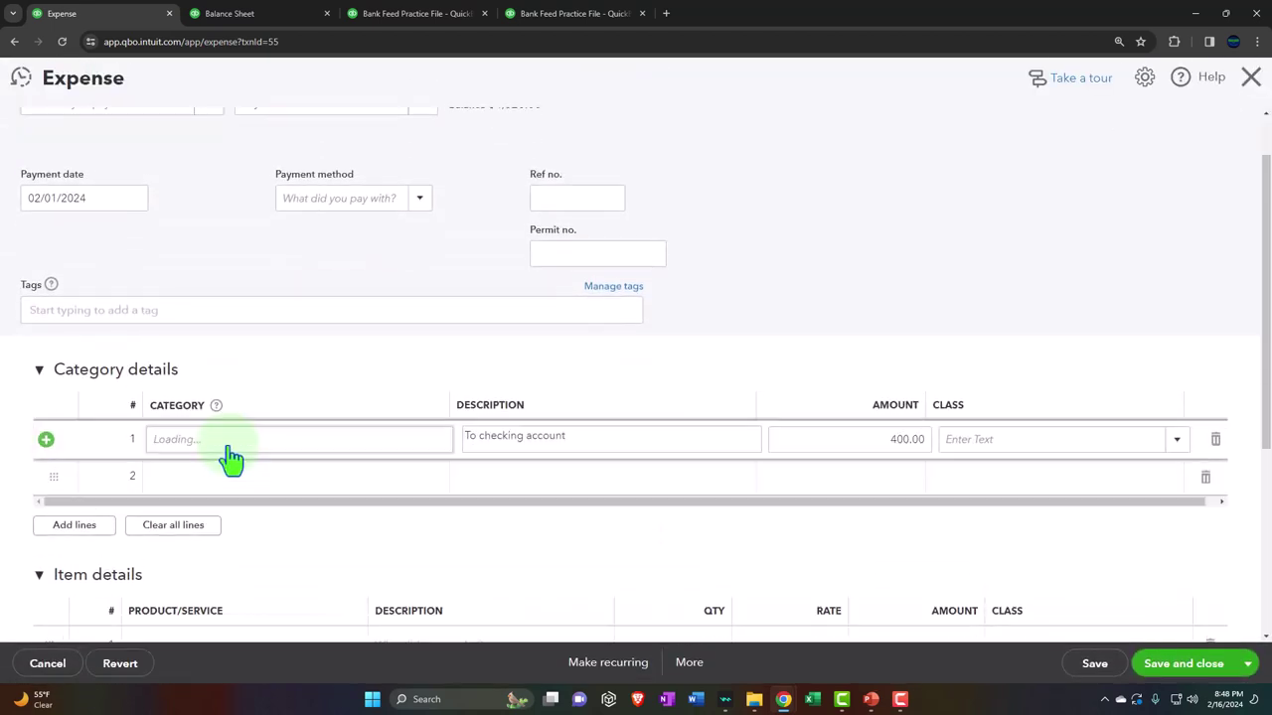
click(437, 440)
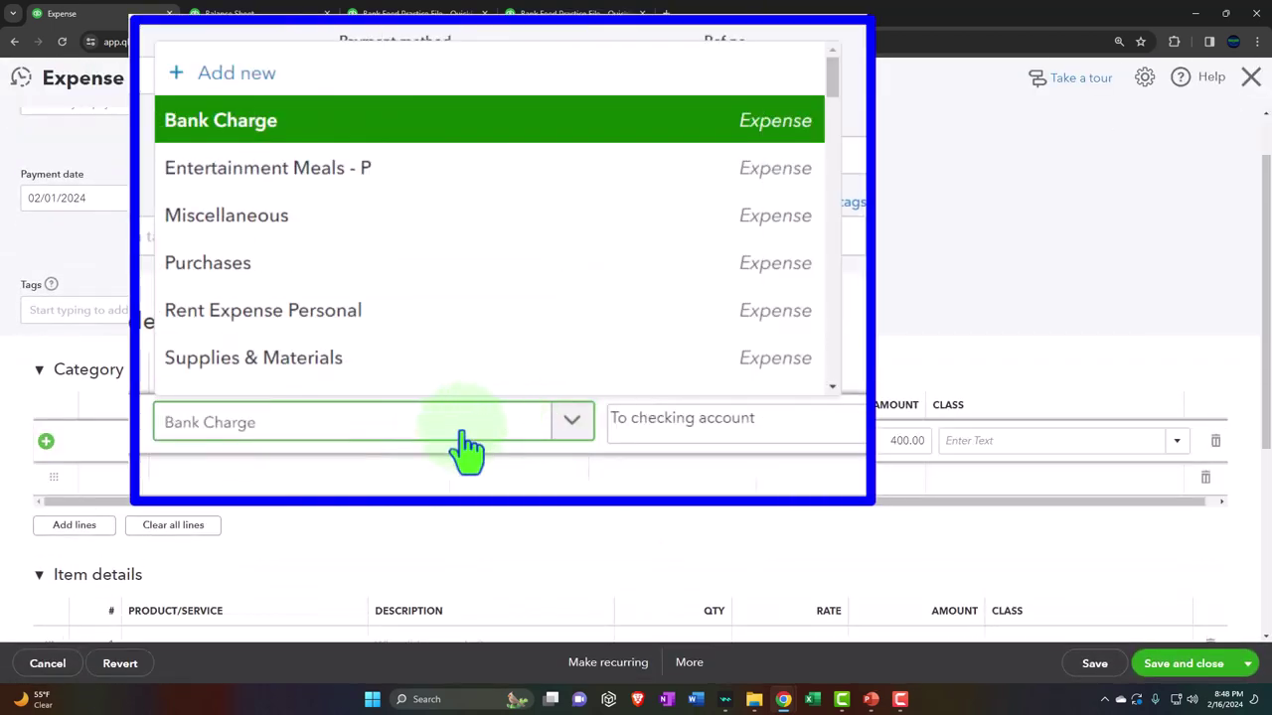
click(248, 444)
text(chek)
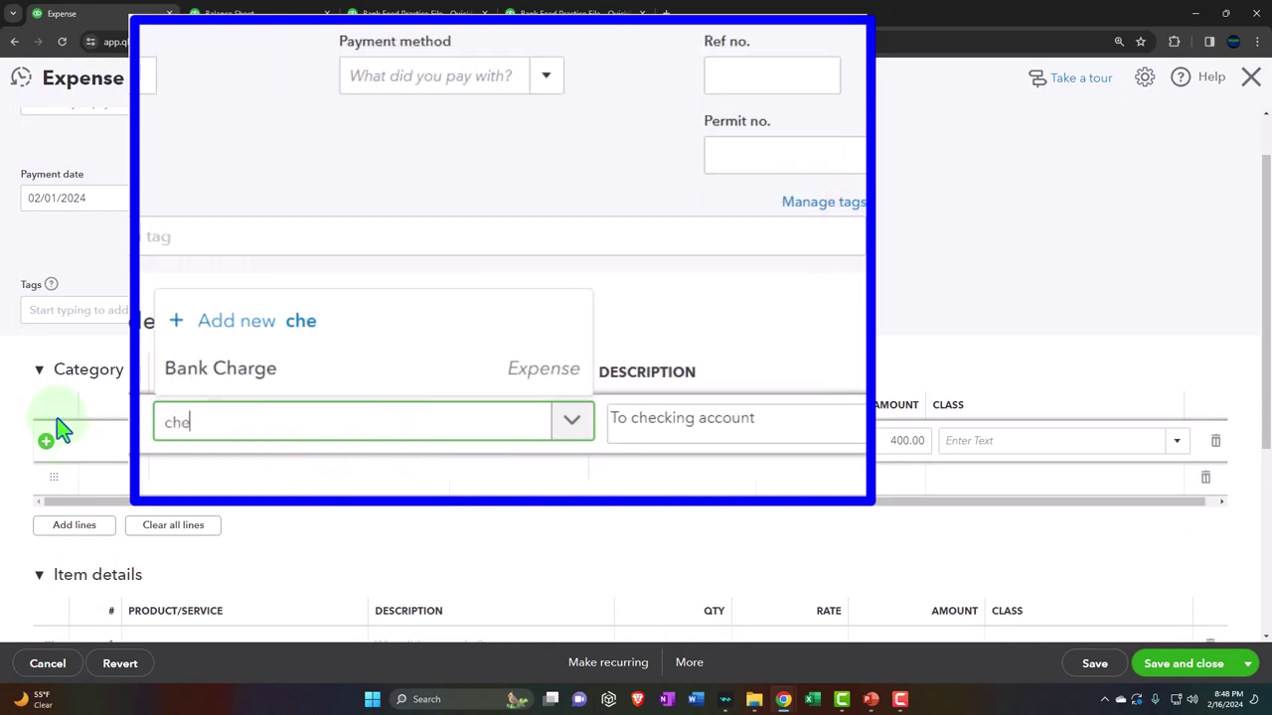
key(BackSpace)
key(BackSpace)
key(BackSpace)
click(52, 432)
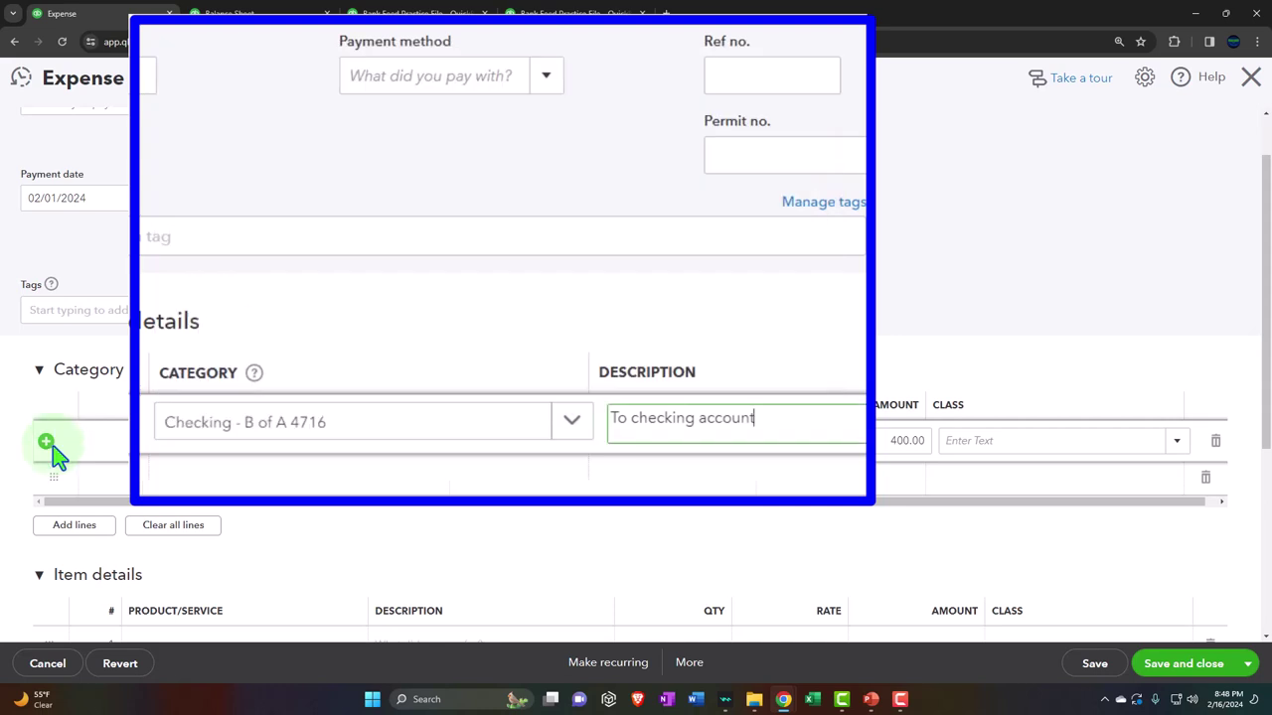
scroll(175, 468, down, 1)
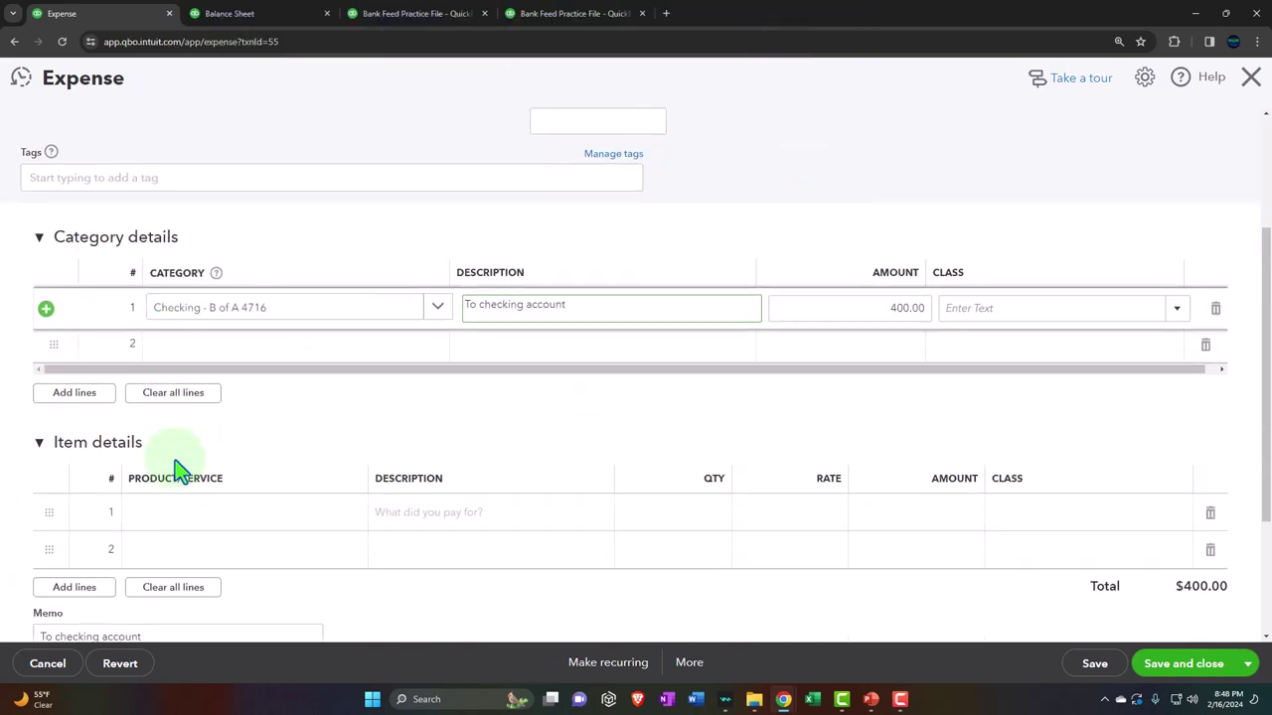
click(1204, 675)
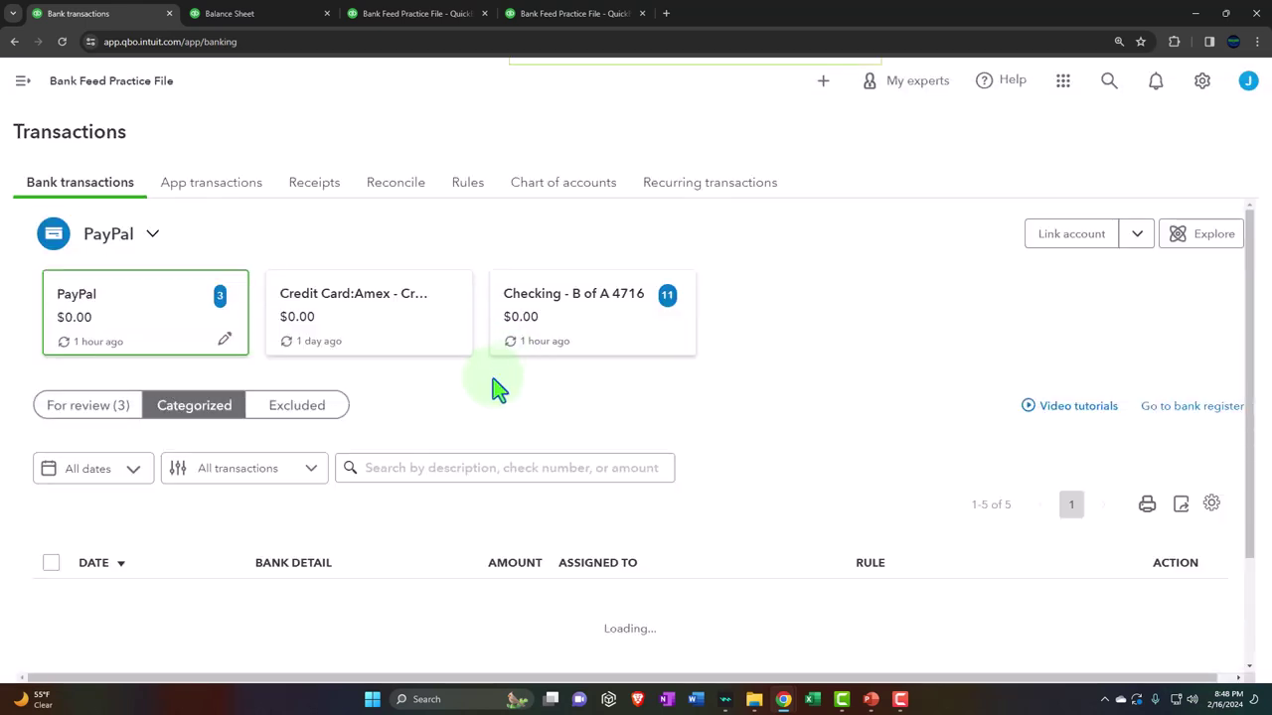
Match the 02/01/2024 $400.00 From PayPal entry in the checking feed to the suggested PayPal expense.
click(91, 423)
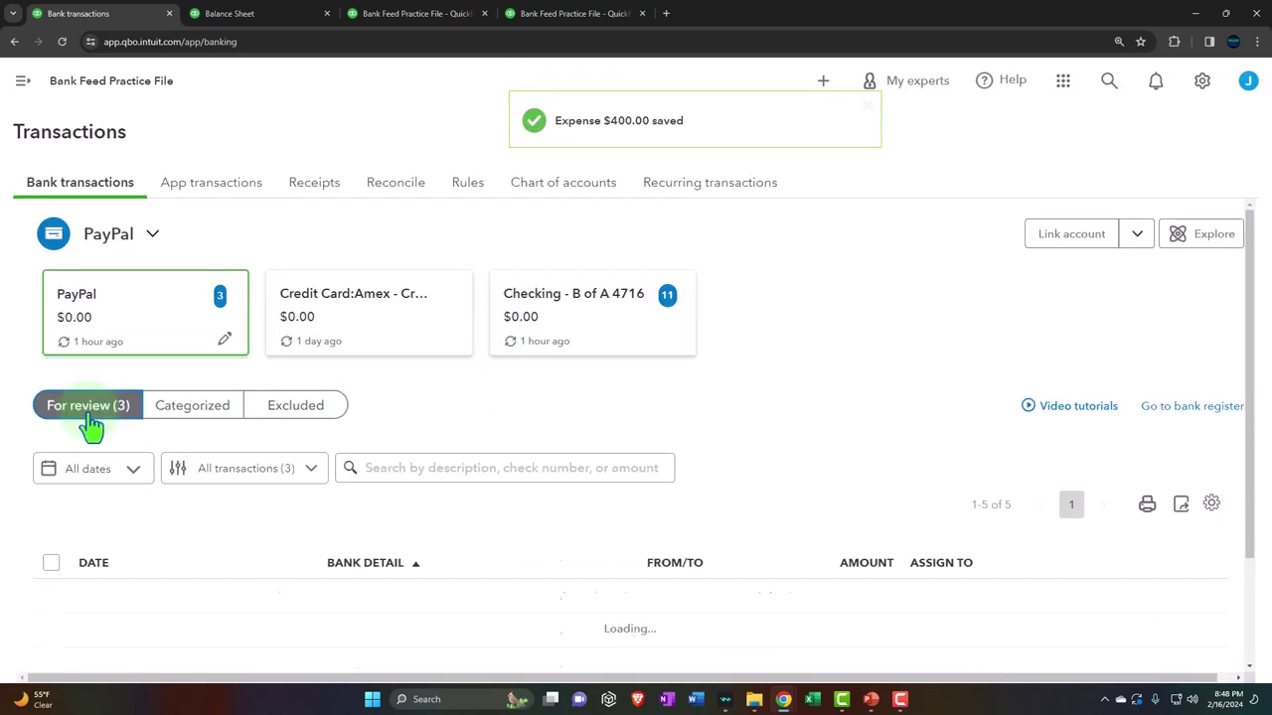
click(573, 339)
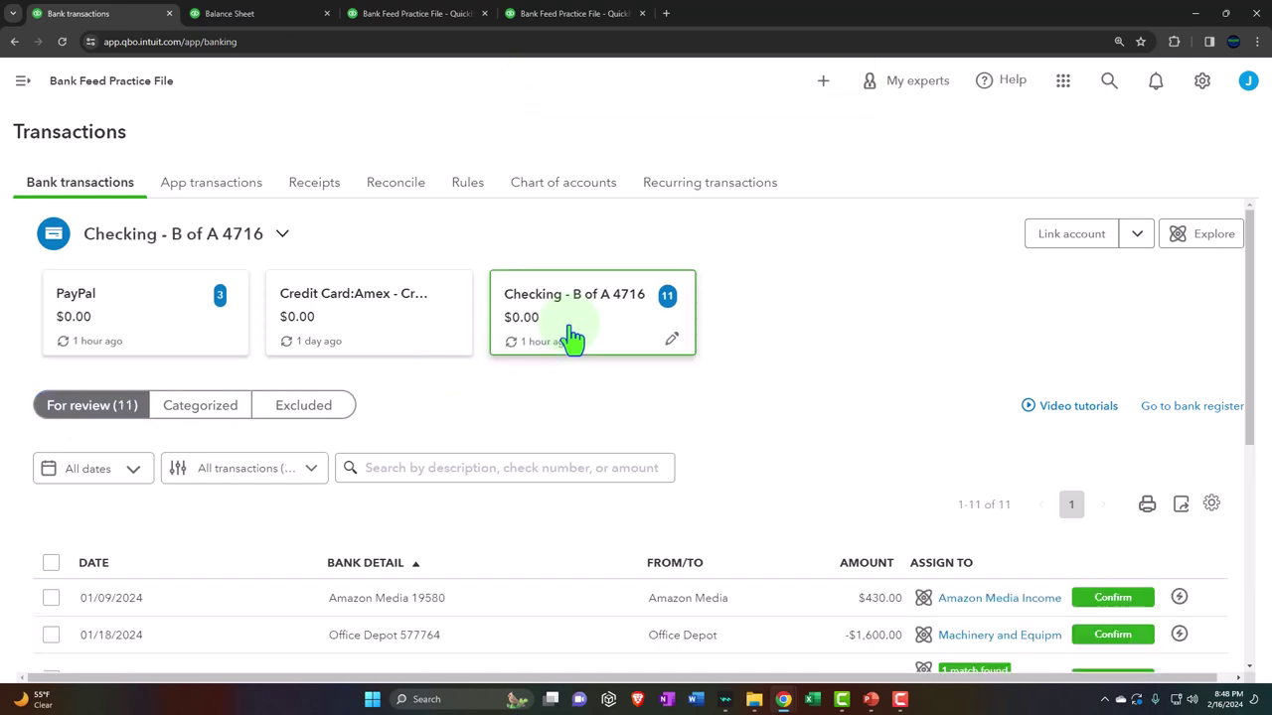
scroll(566, 338, down, 5)
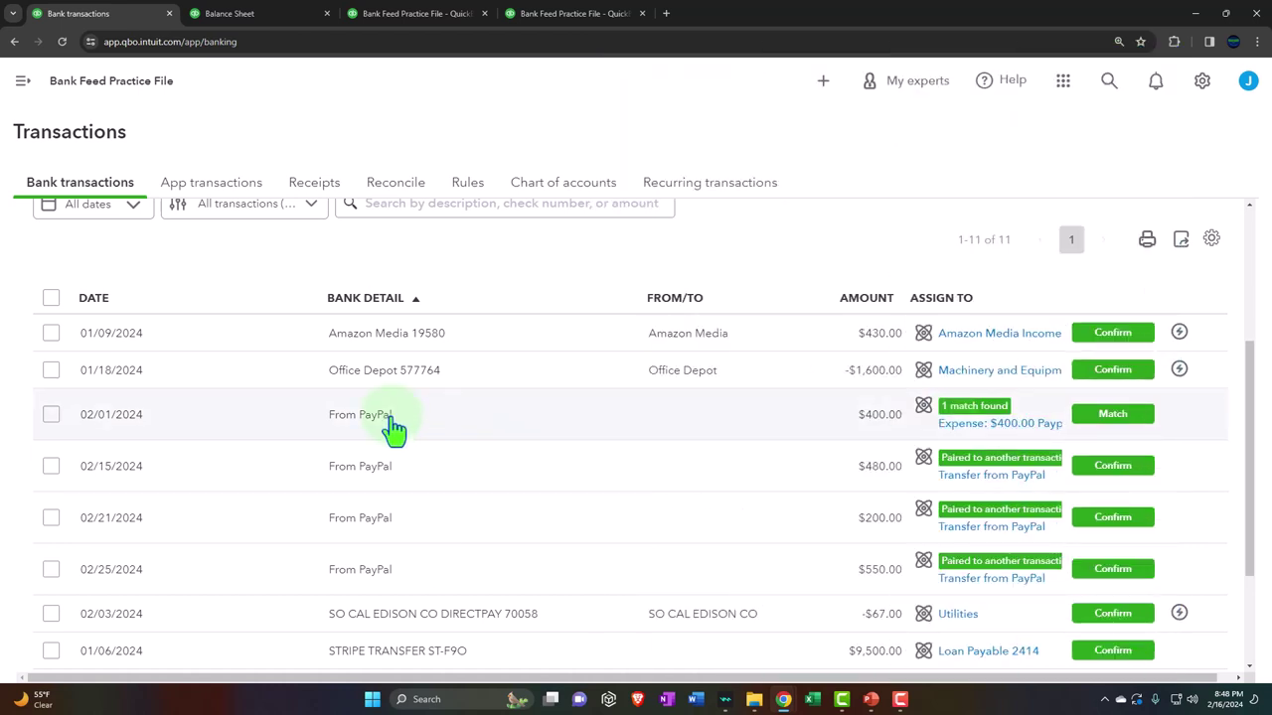
click(390, 423)
scroll(377, 420, down, 2)
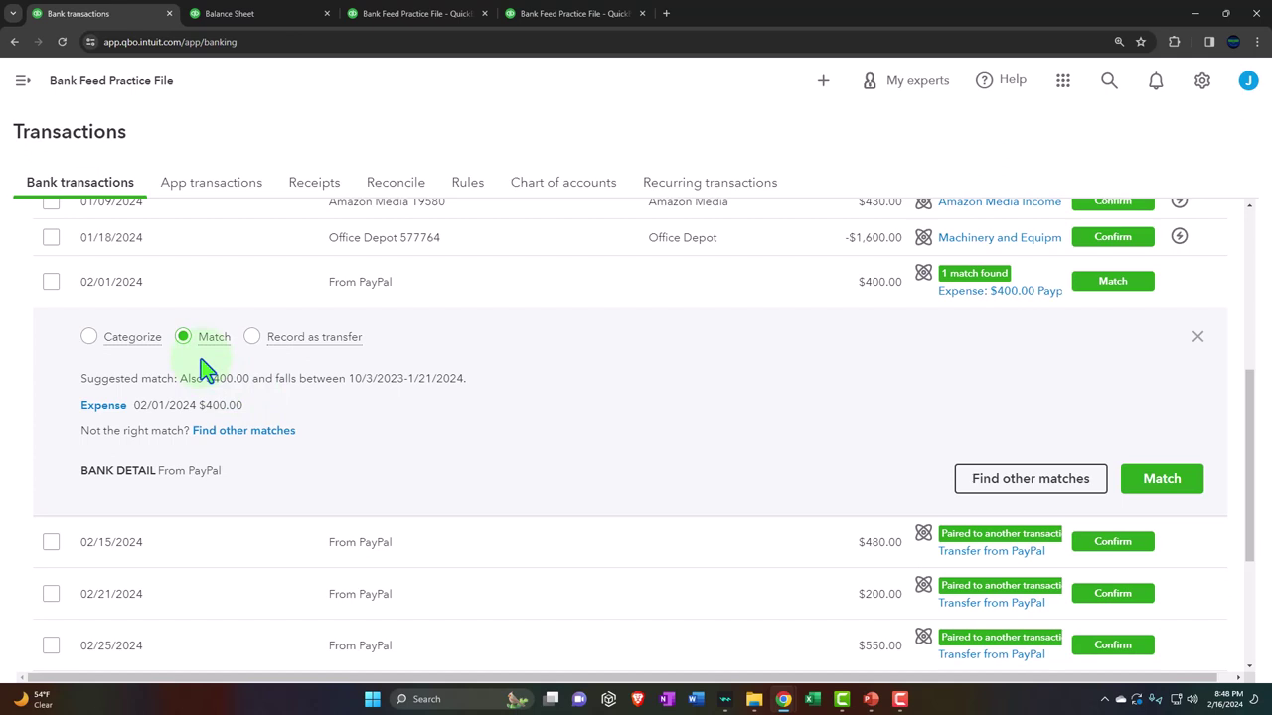
click(1173, 492)
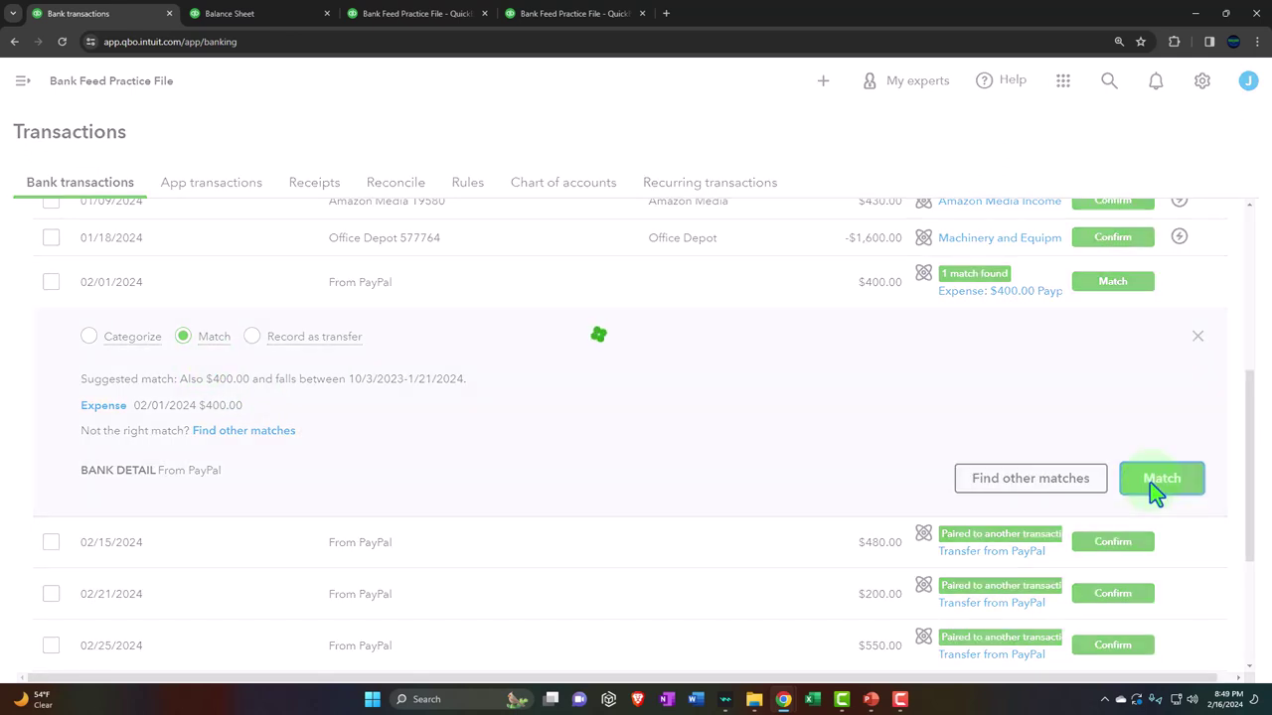
Refresh the Balance Sheet and review the February 2024 checking and PayPal balances.
click(249, 13)
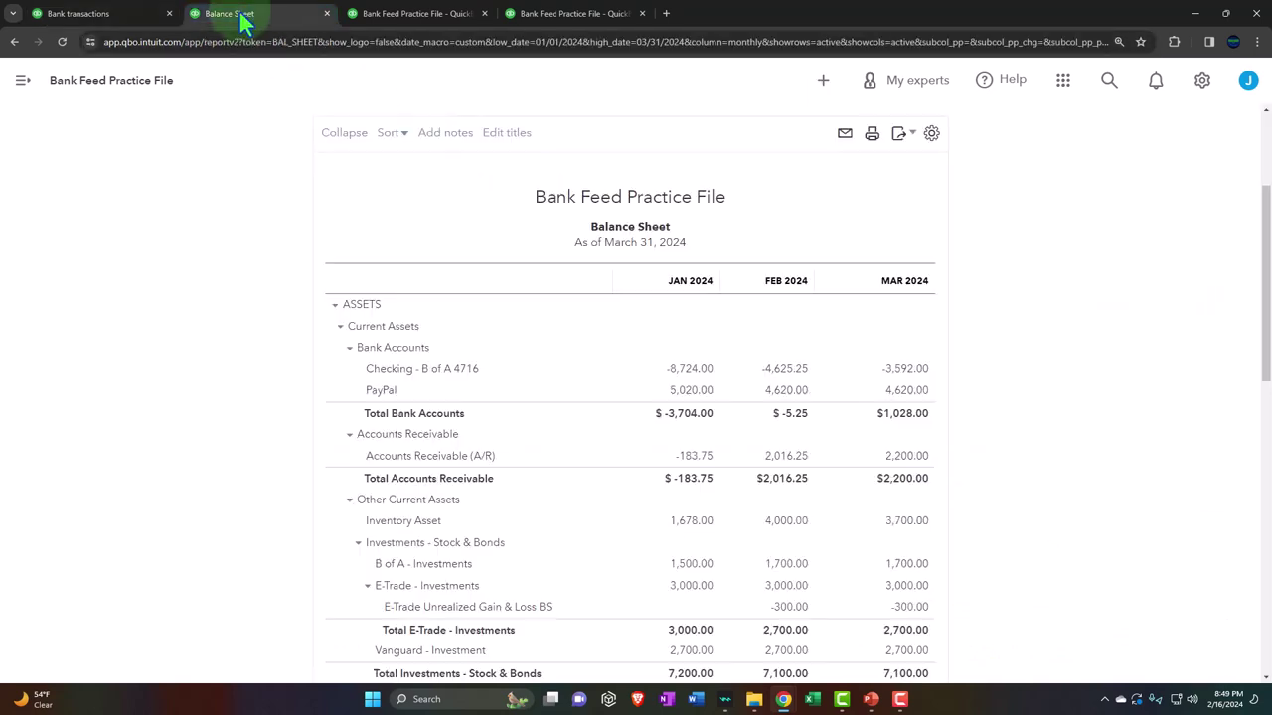
click(758, 265)
scroll(772, 264, down, 2)
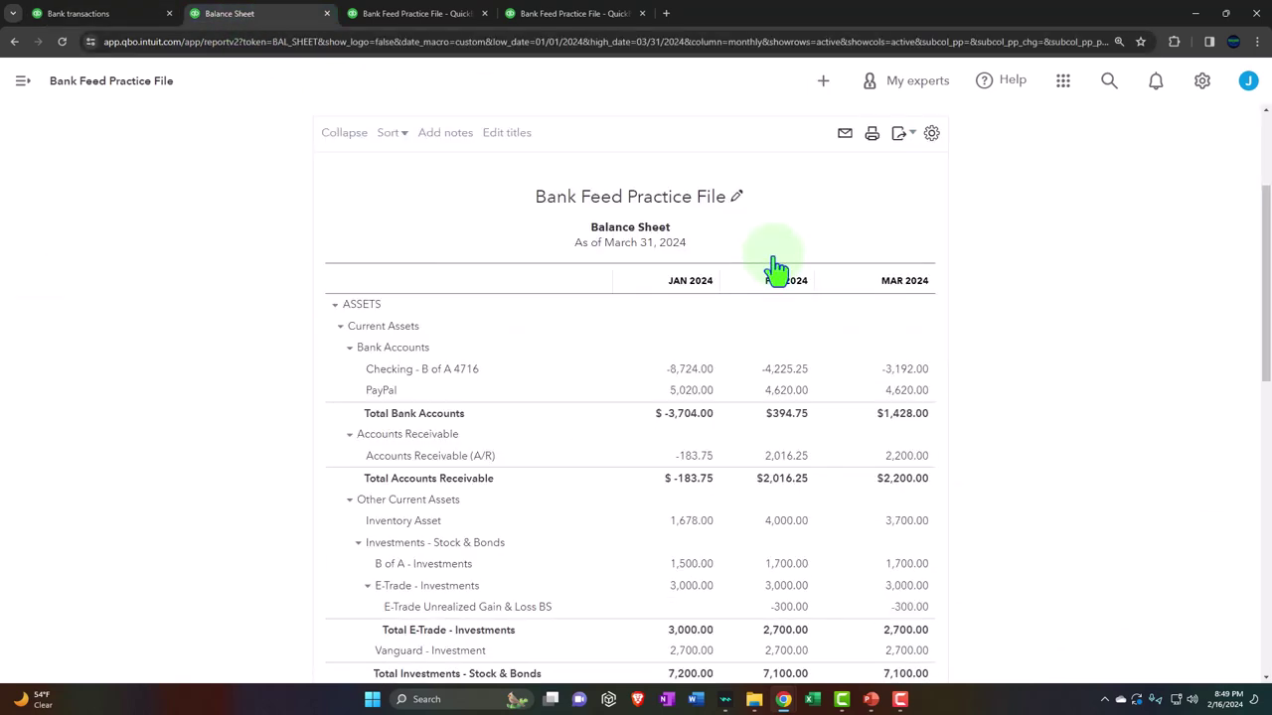
key(ctrl+plus)
scroll(792, 390, down, 2)
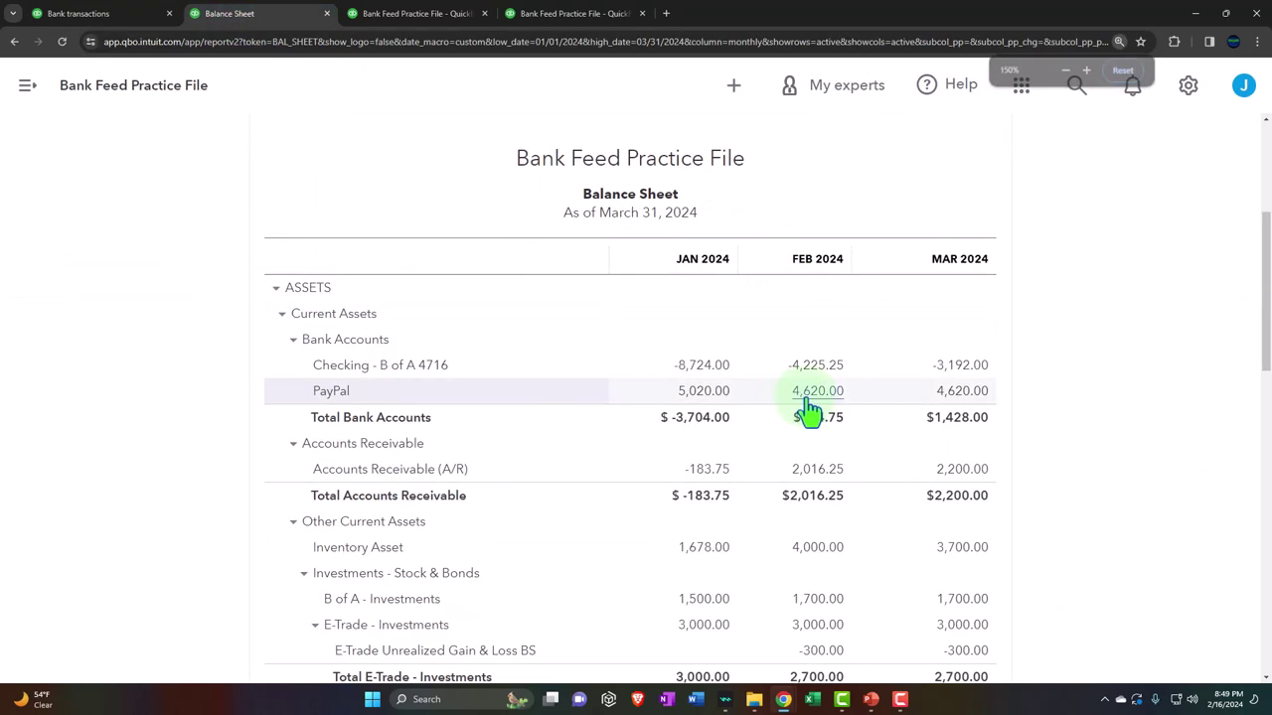
Examine the transaction type behind the February PayPal balance and return to the Balance Sheet.
click(862, 303)
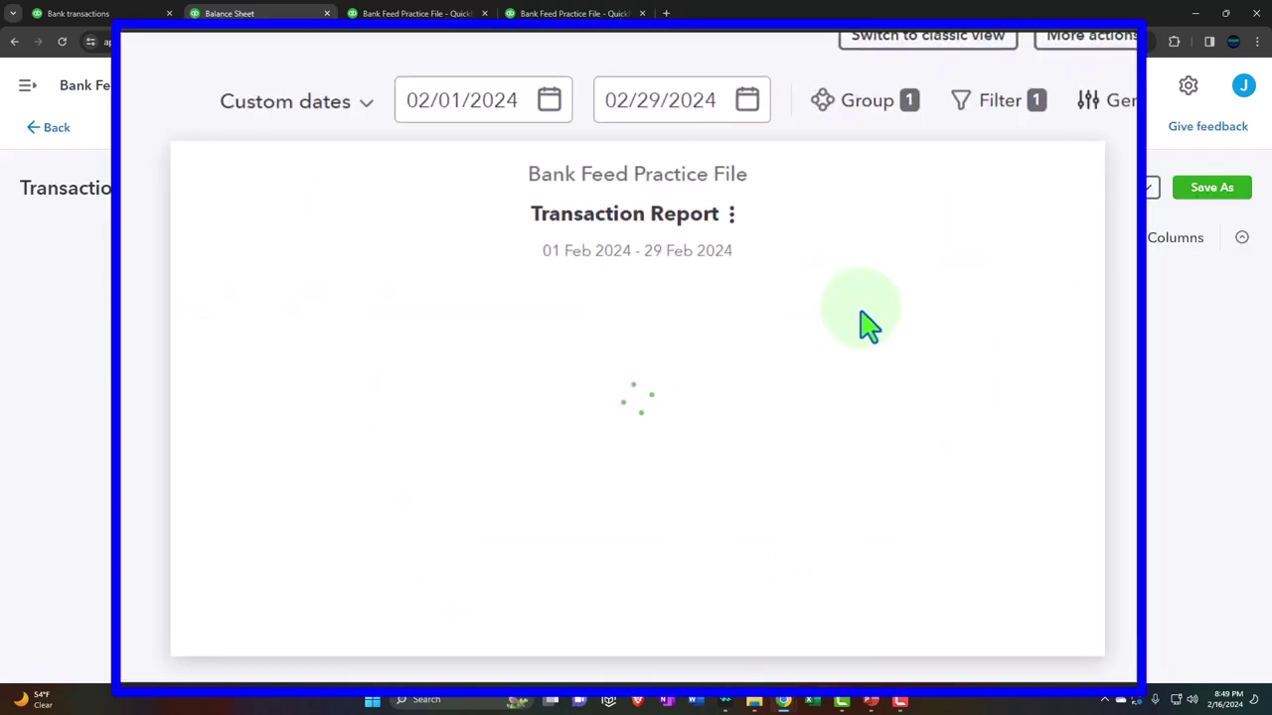
key(ctrl+minus)
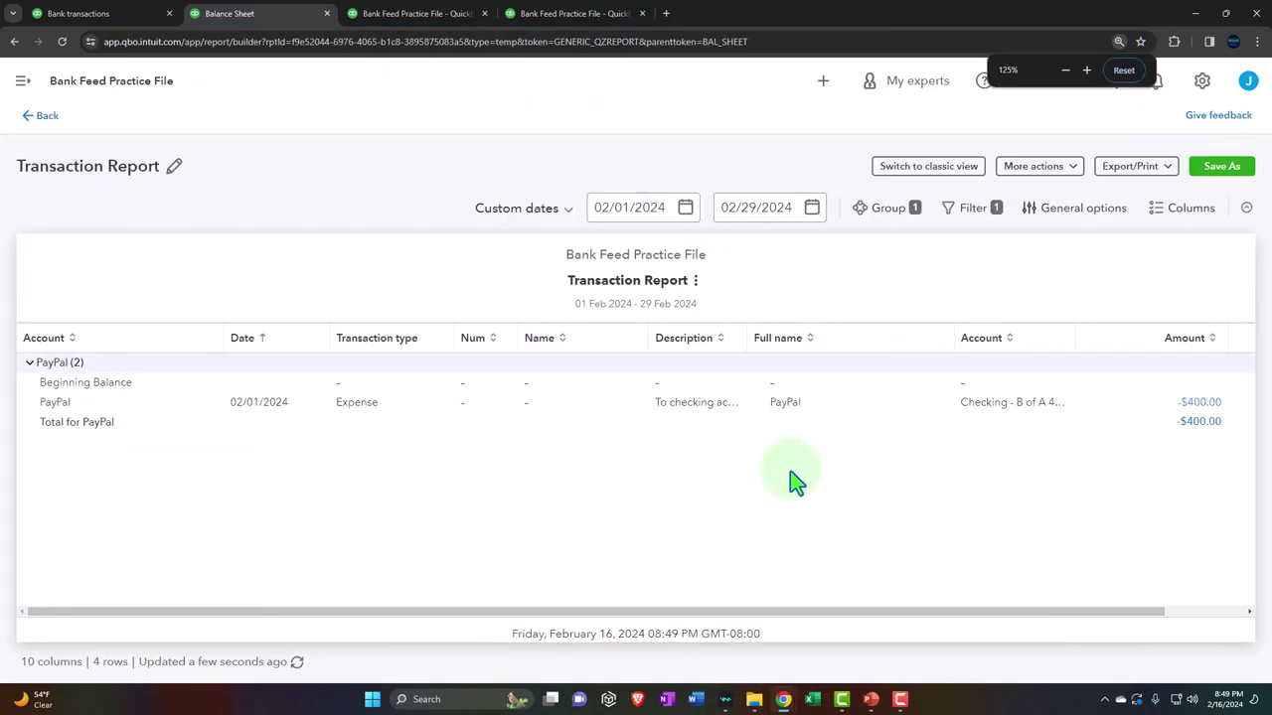
key(ctrl+minus)
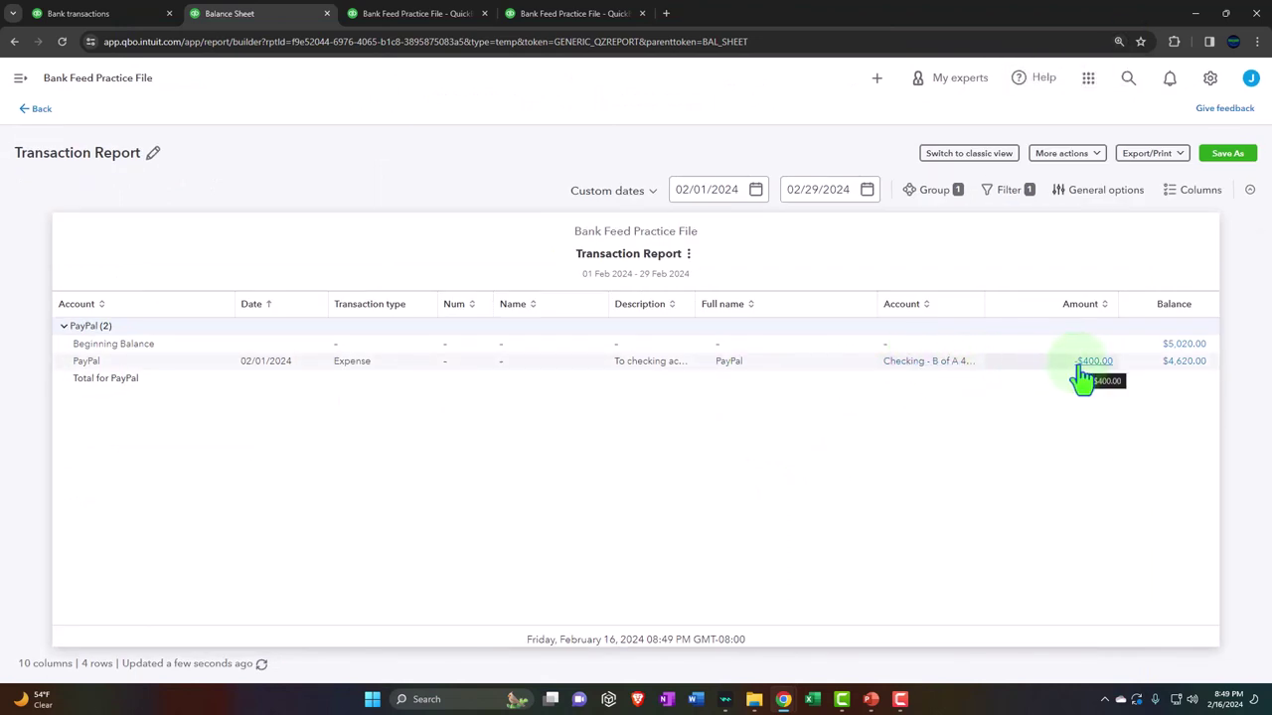
click(38, 109)
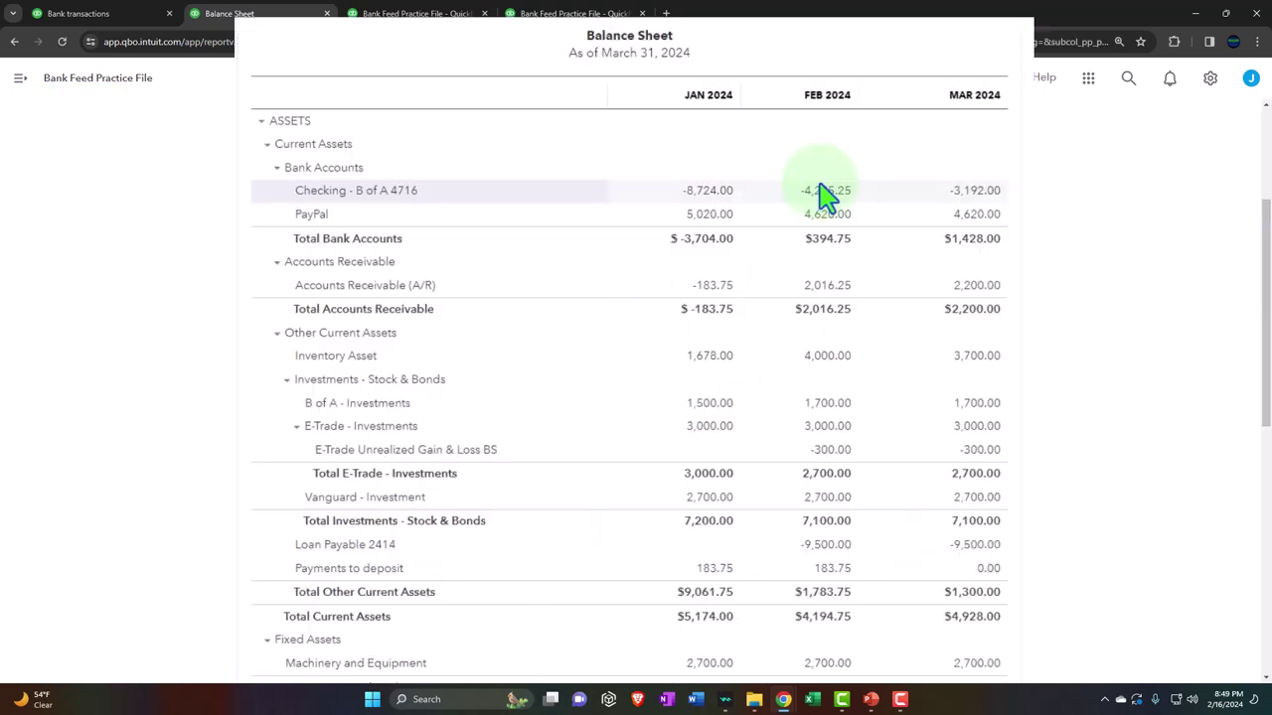
Examine the transactions behind the February checking balance, try adding a Transaction type filter, and return to the checking bank feed.
click(787, 284)
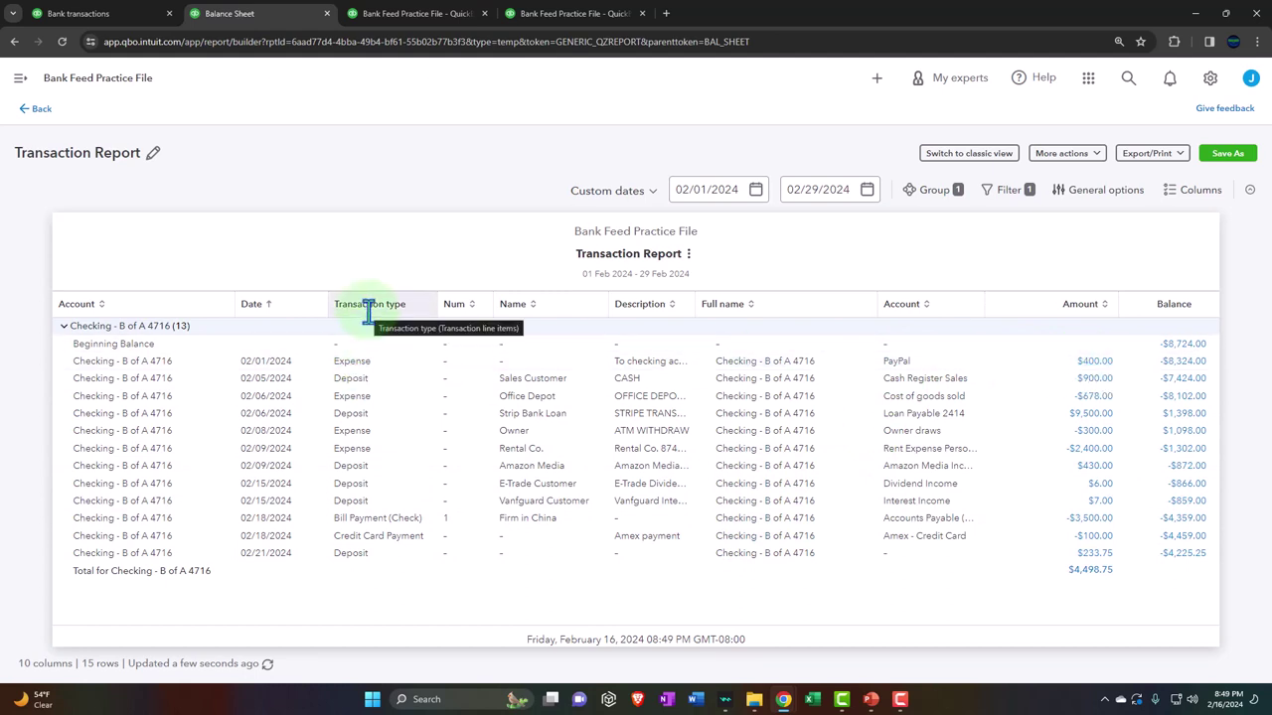
click(998, 195)
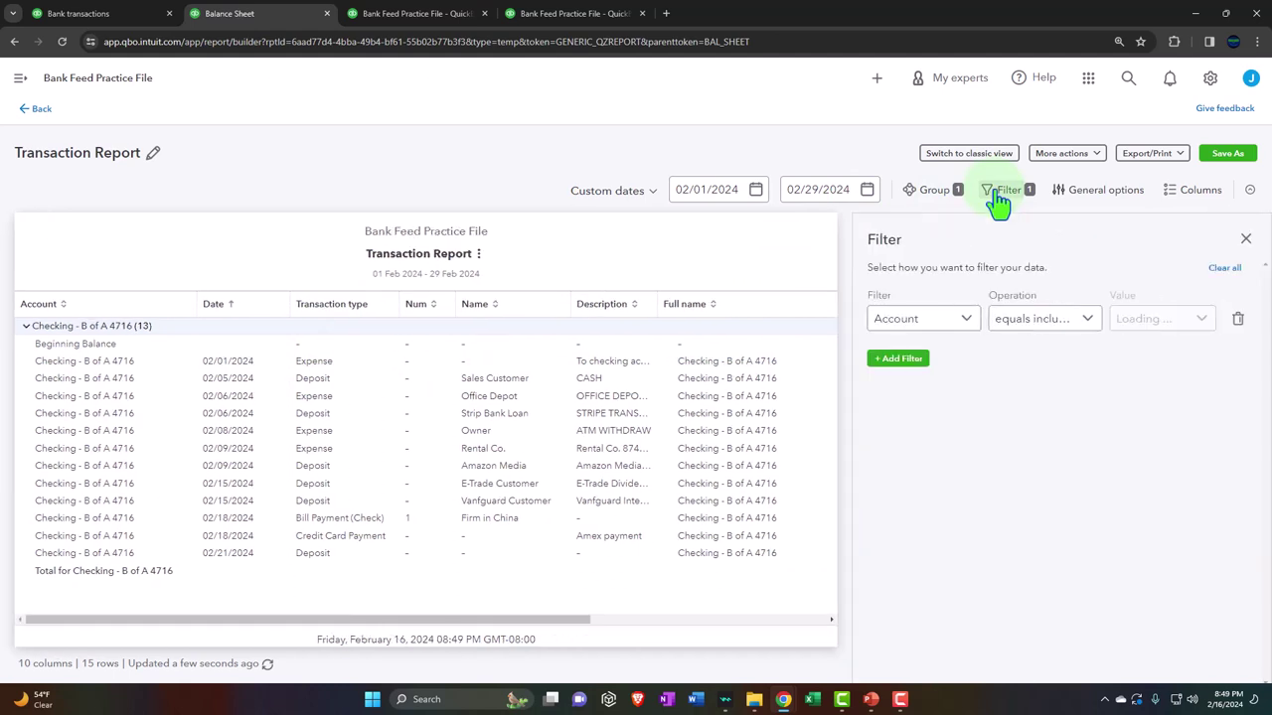
click(912, 360)
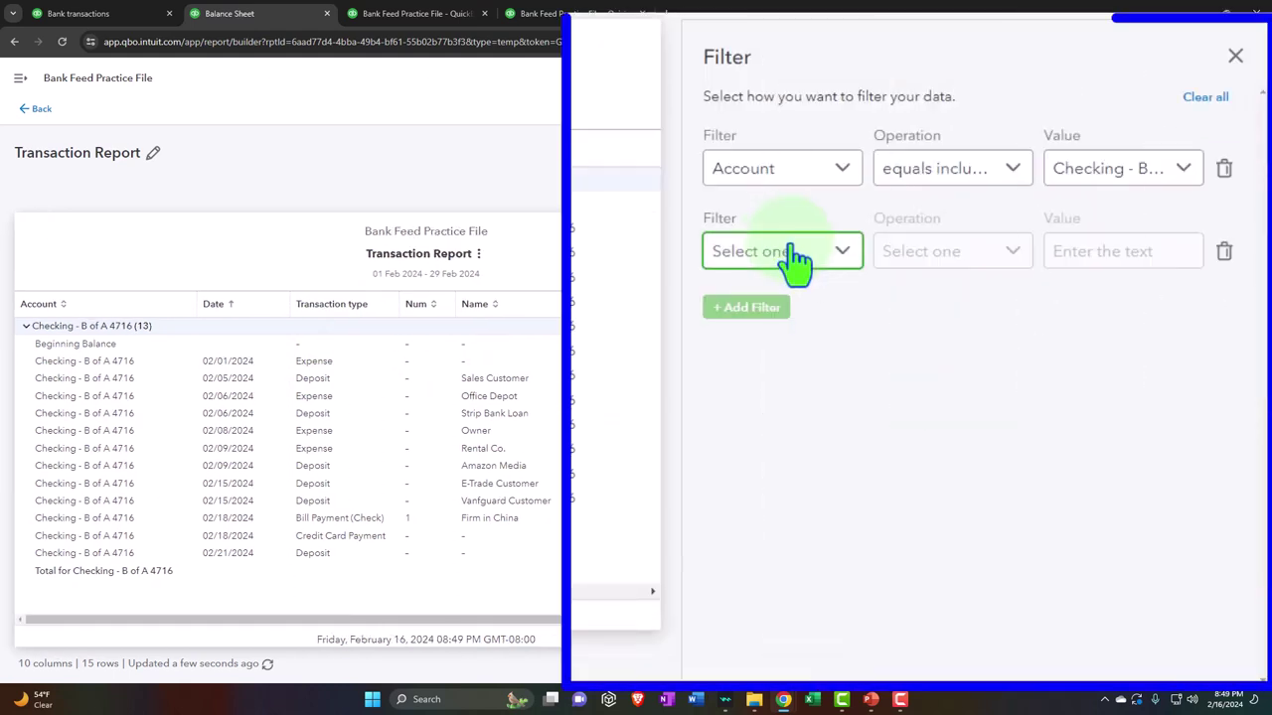
click(795, 260)
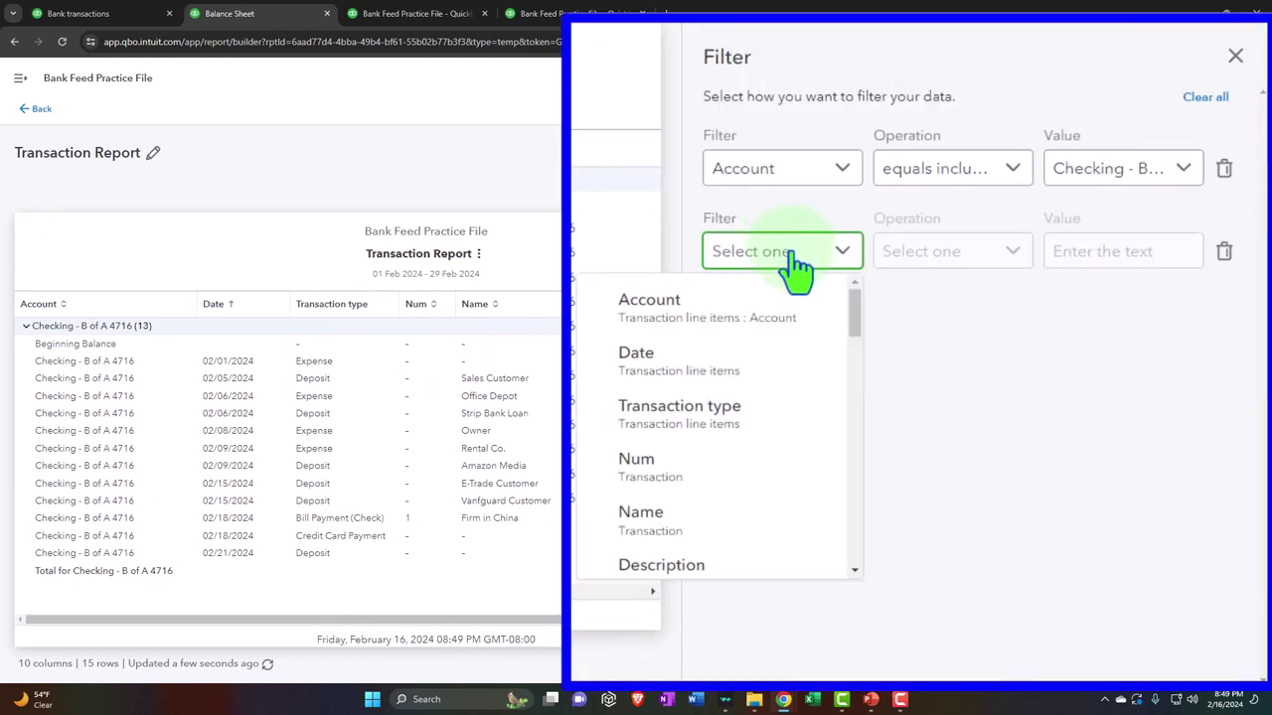
click(757, 407)
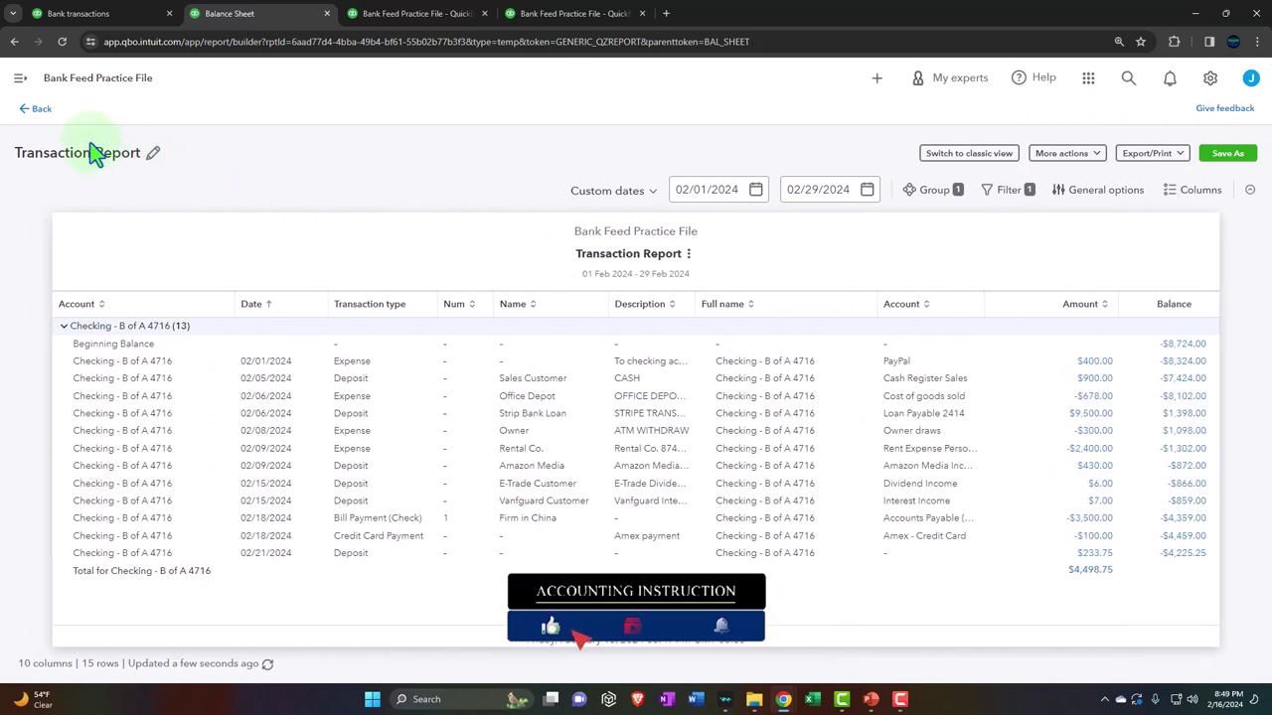
click(40, 111)
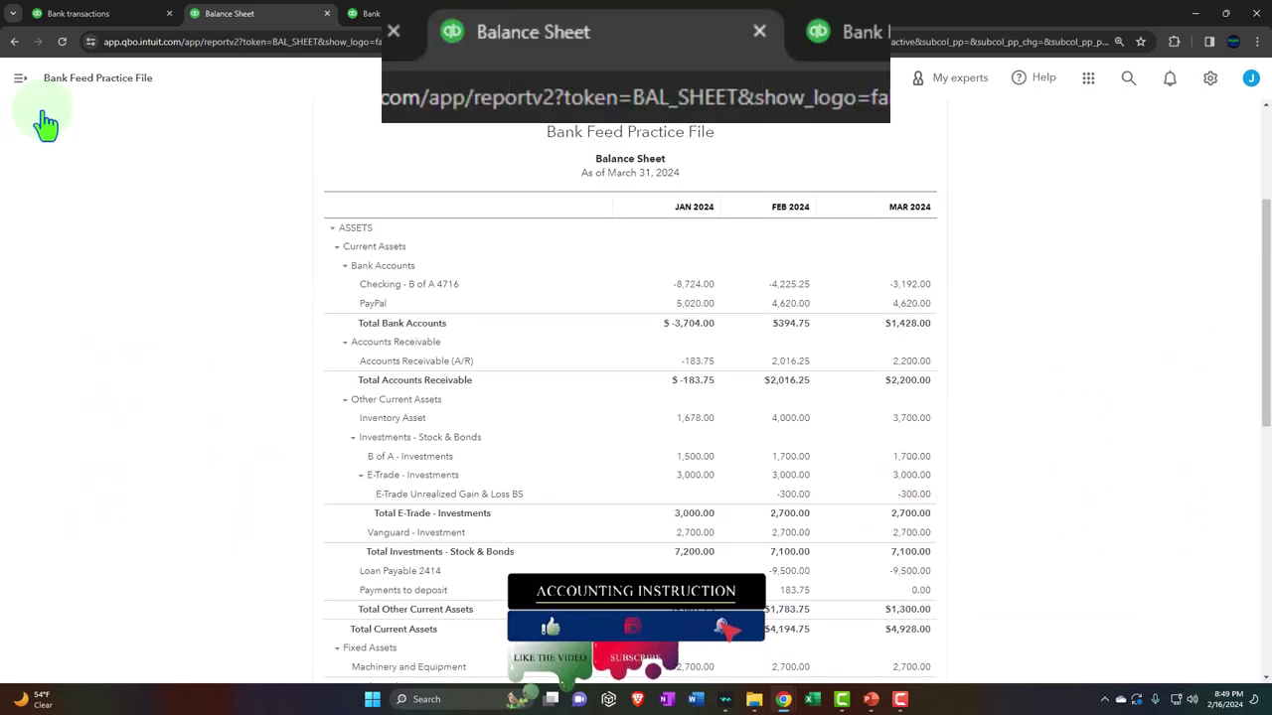
click(100, 14)
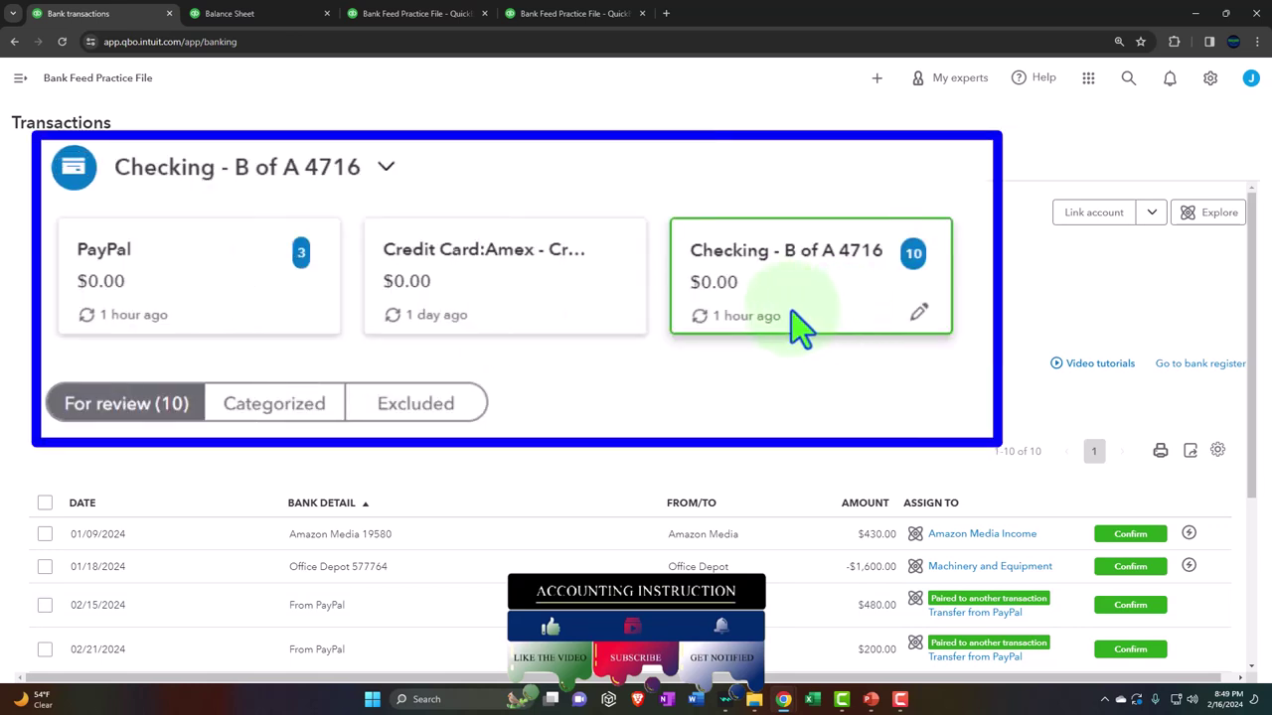
Categorize the 02/15/2024 $480.00 From PayPal entry in the checking feed to the PayPal account instead of recording it as a transfer.
scroll(513, 314, down, 1)
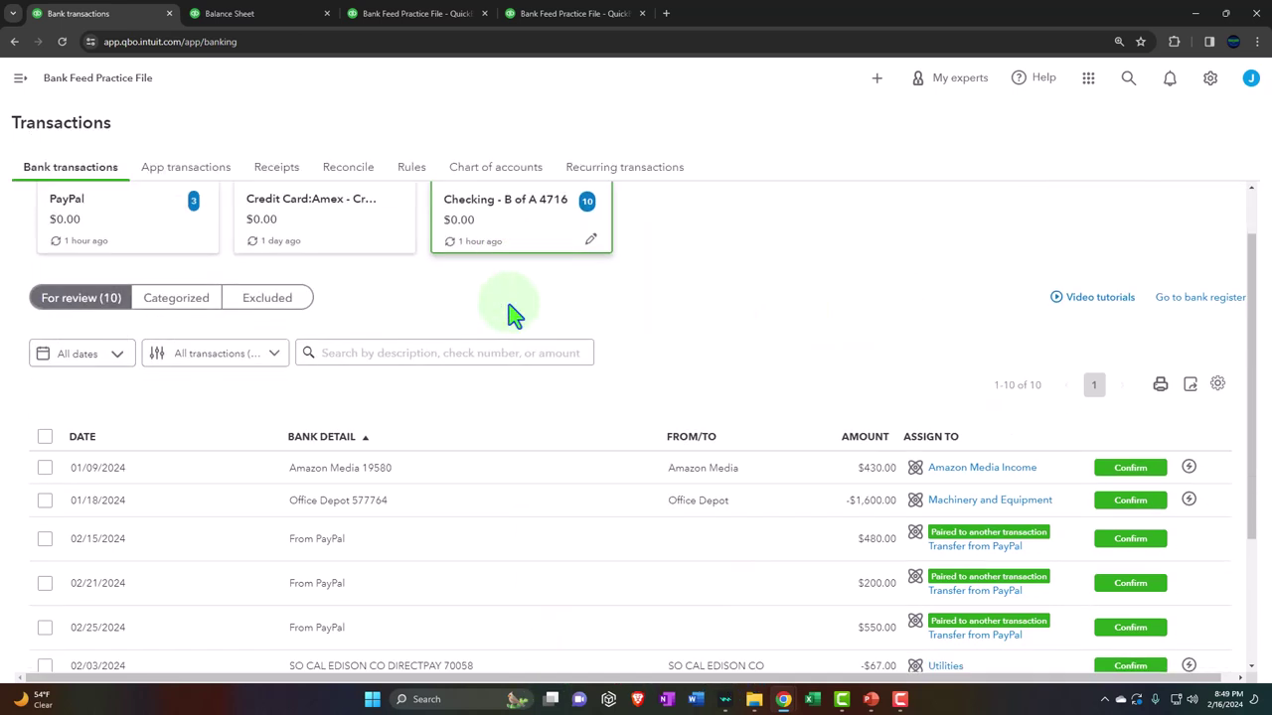
scroll(513, 313, down, 1)
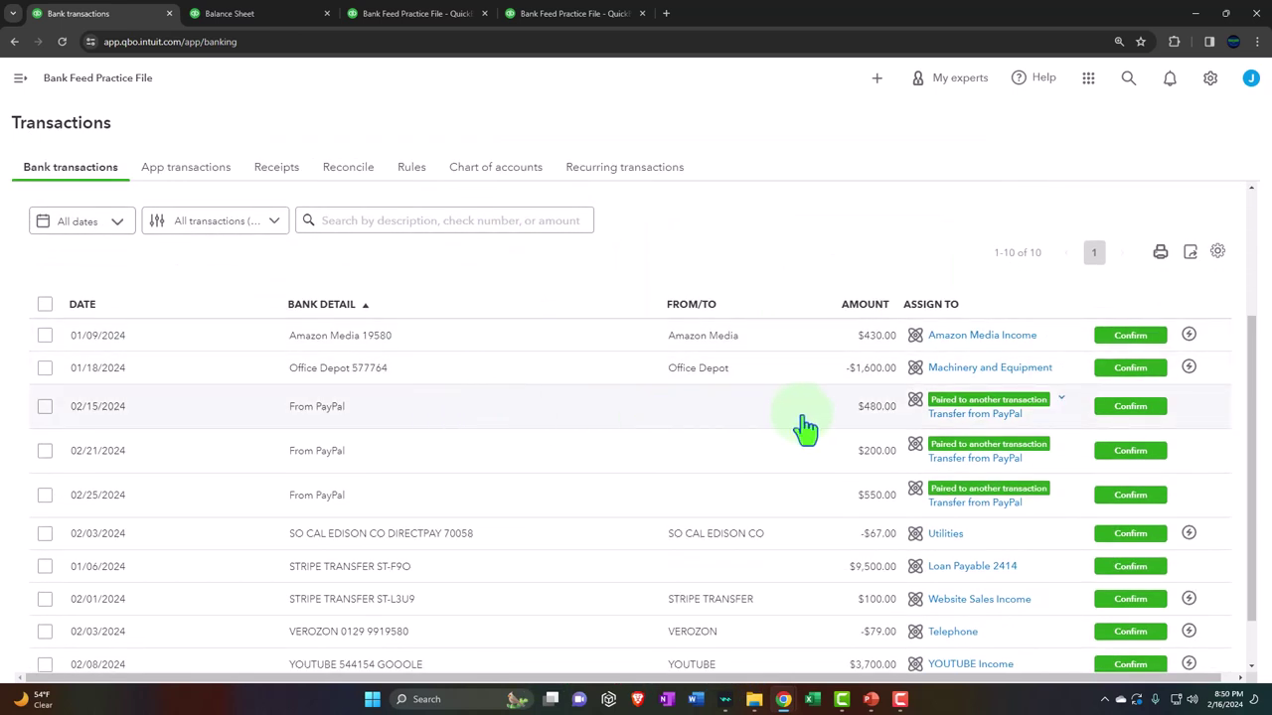
click(387, 422)
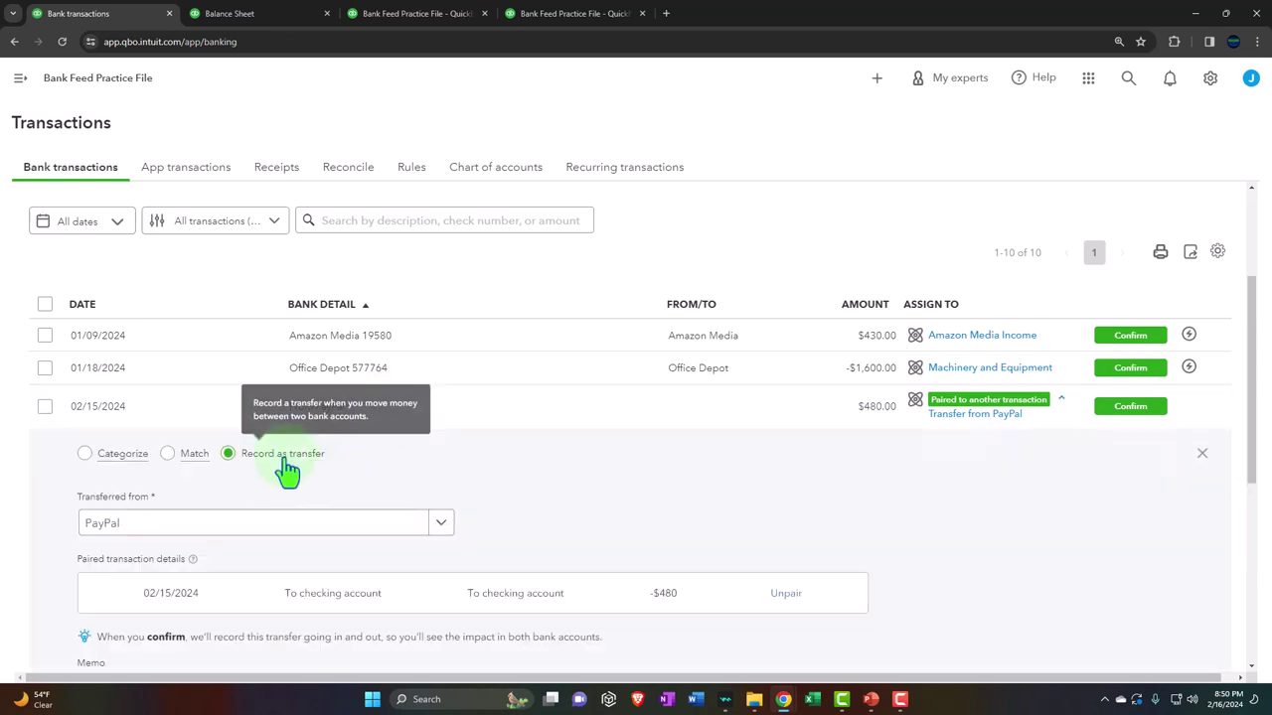
scroll(248, 462, down, 1)
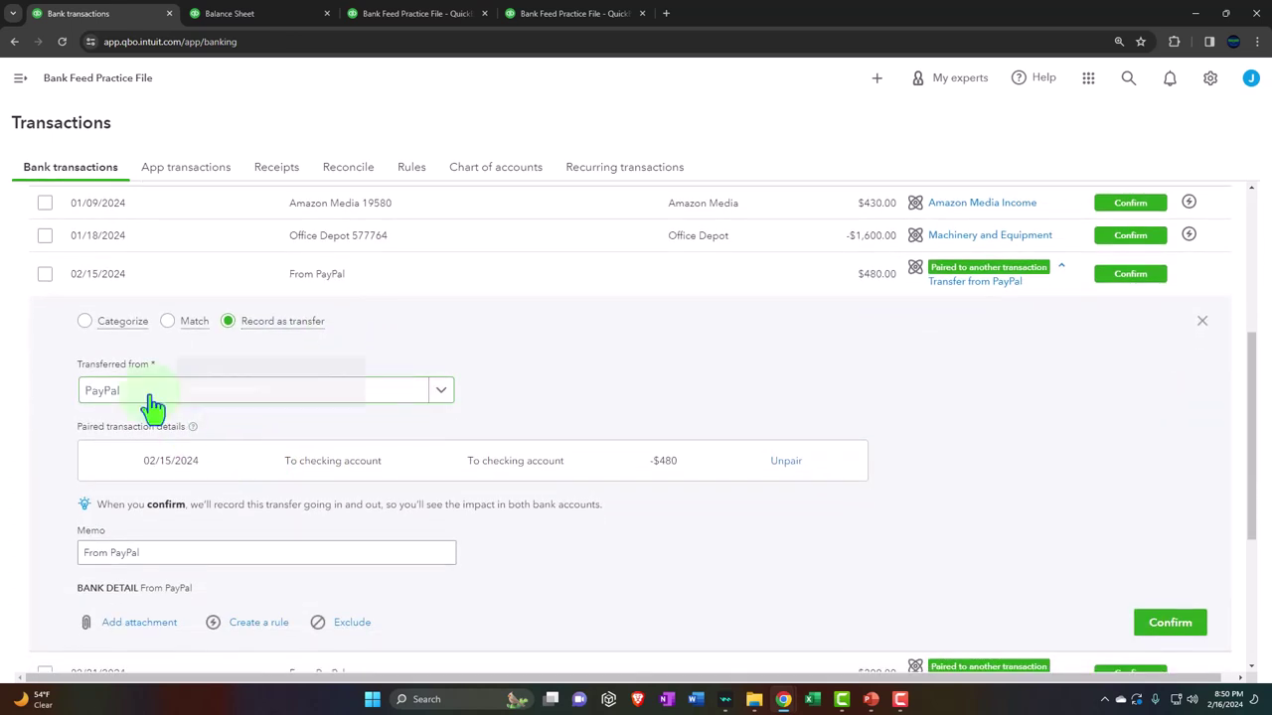
click(84, 322)
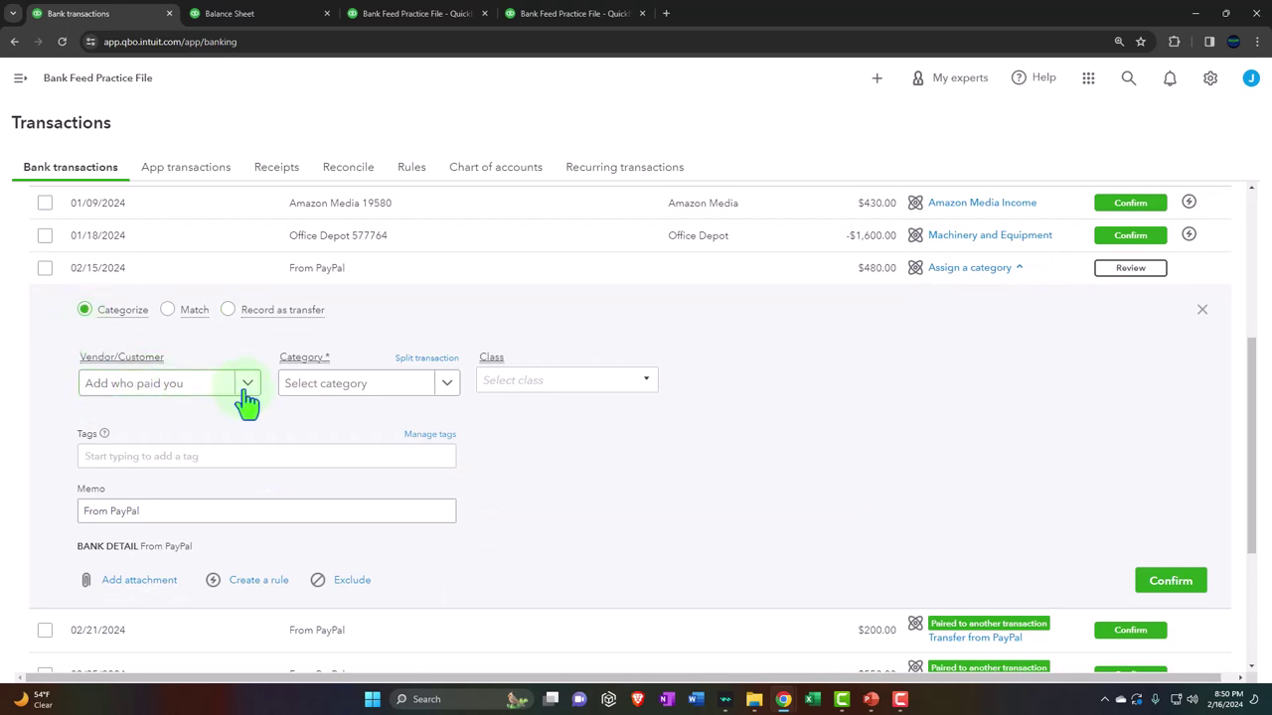
click(437, 388)
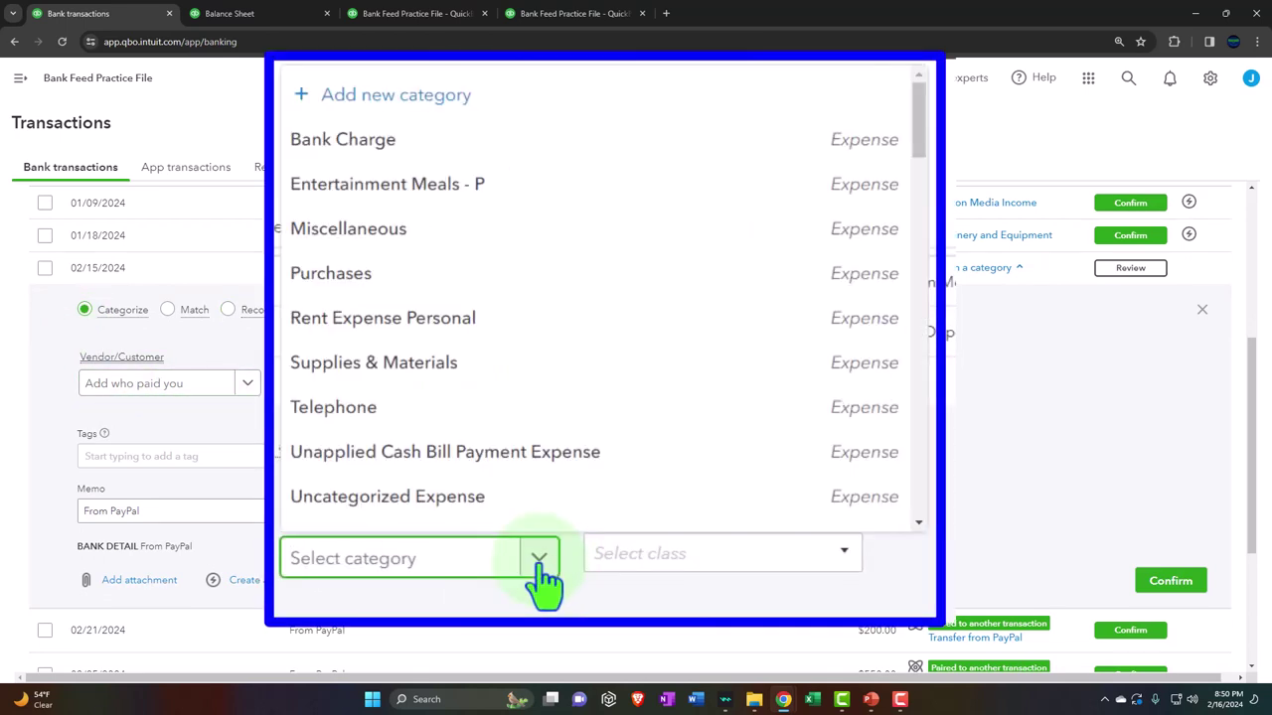
text(pay)
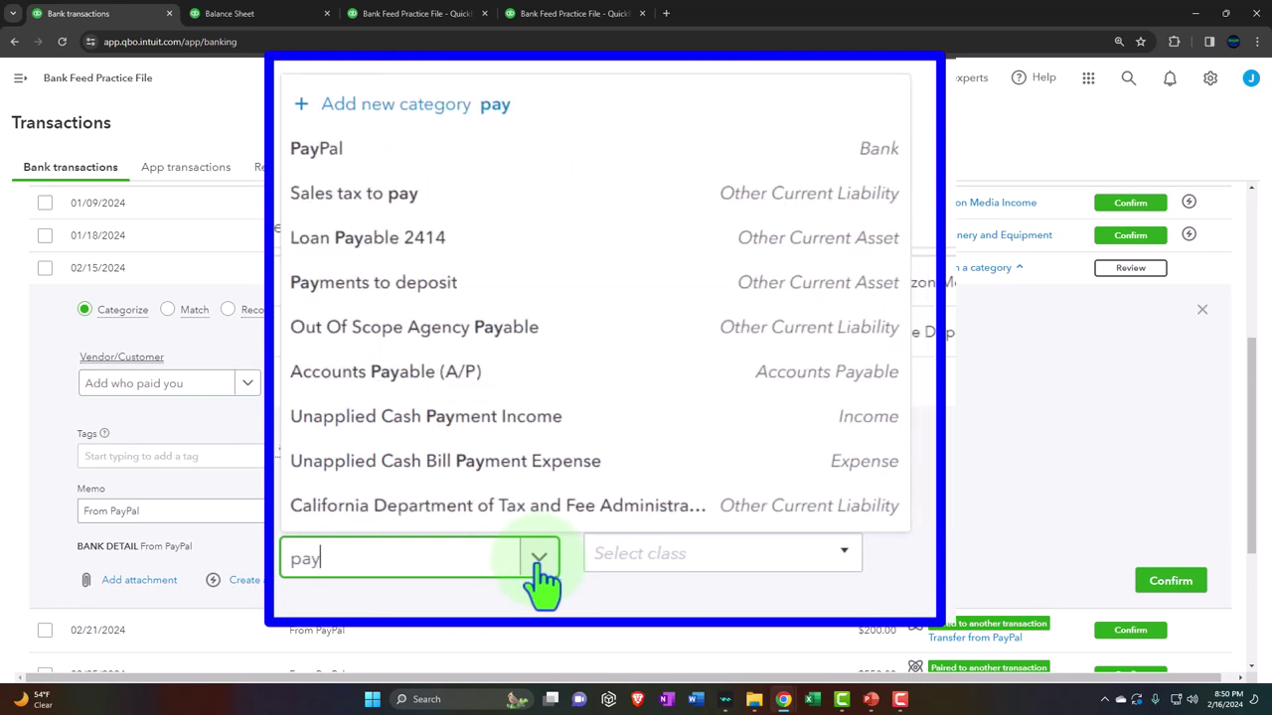
click(333, 154)
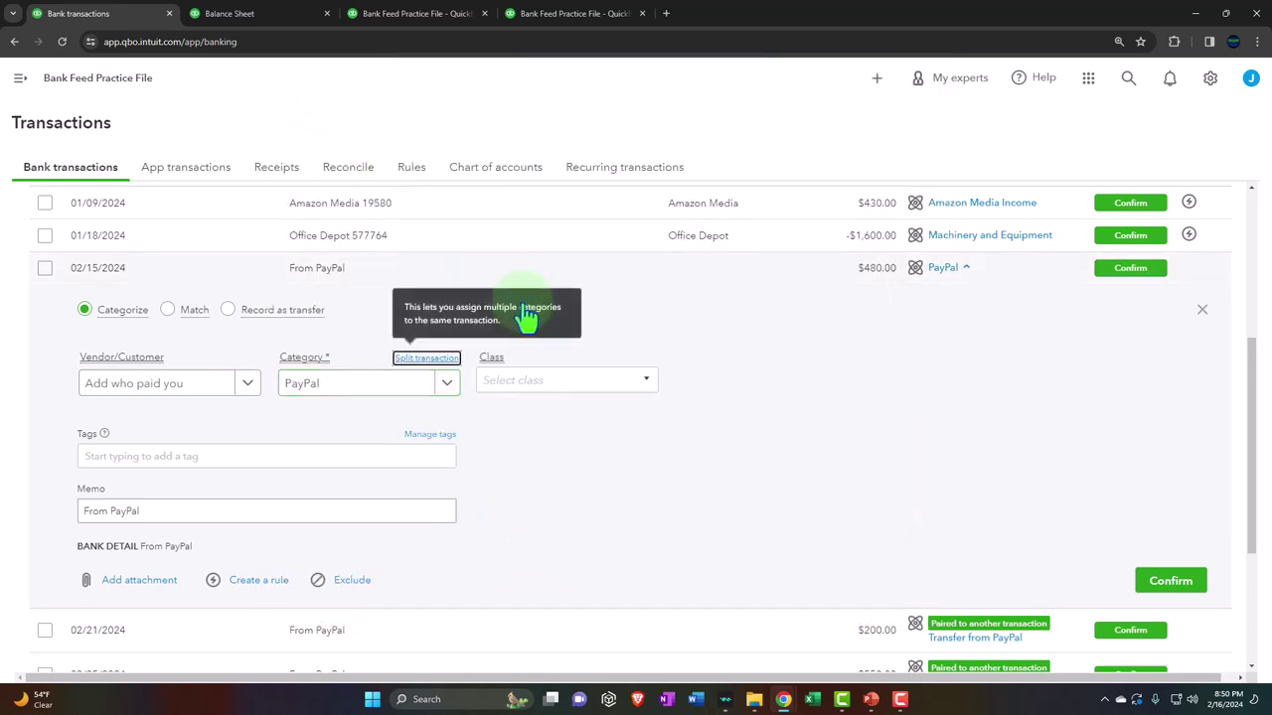
scroll(639, 447, down, 1)
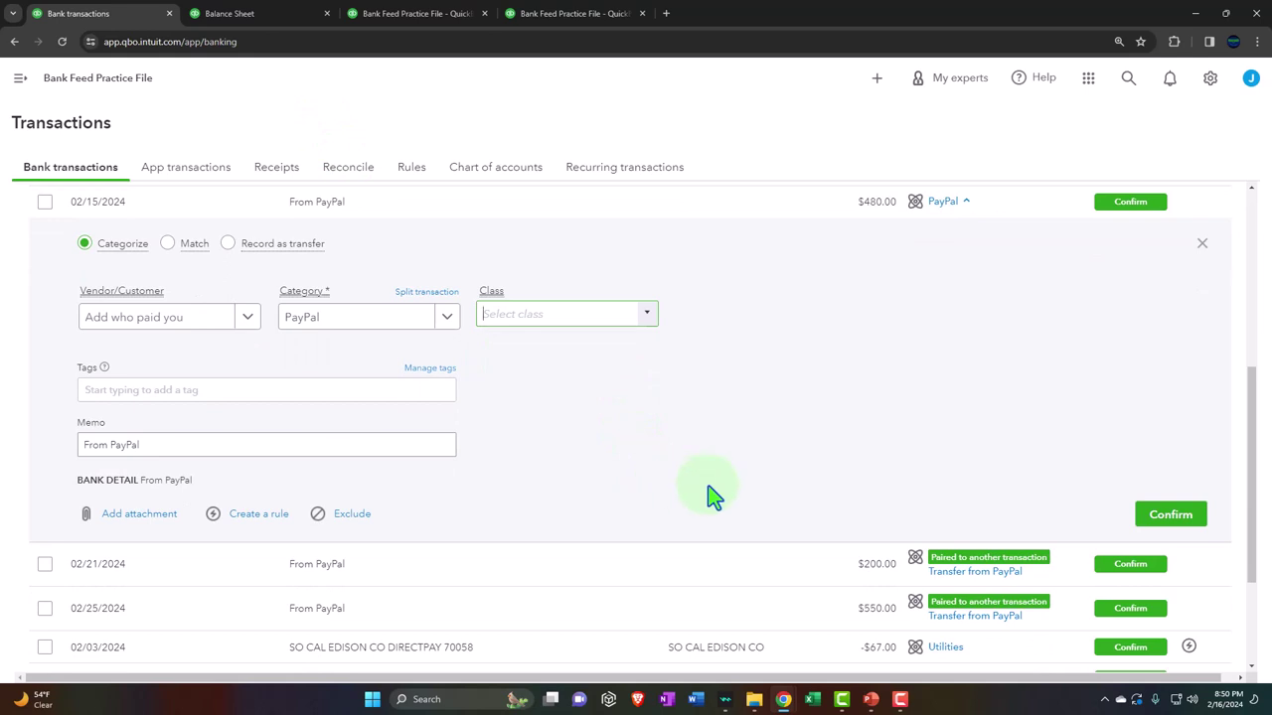
click(1156, 527)
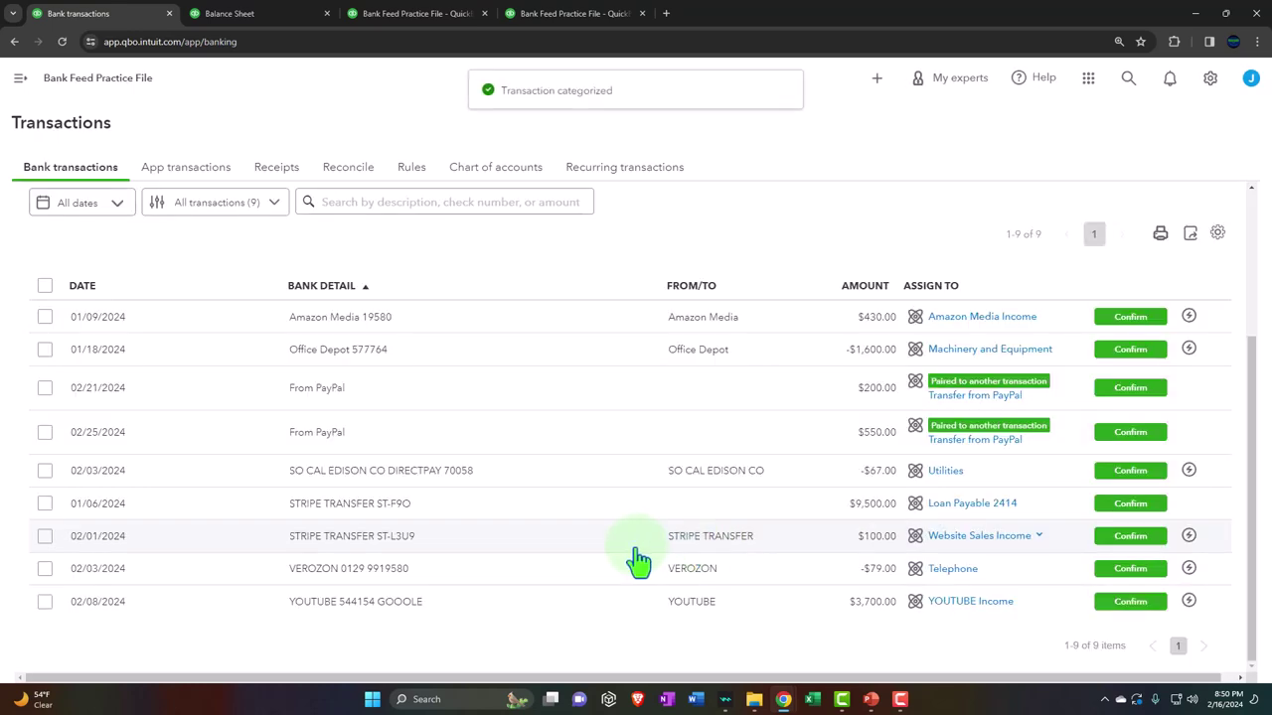
Match the 02/15/2024 -$480.00 To checking account entry in the PayPal feed to the suggested deposit.
scroll(639, 559, up, 3)
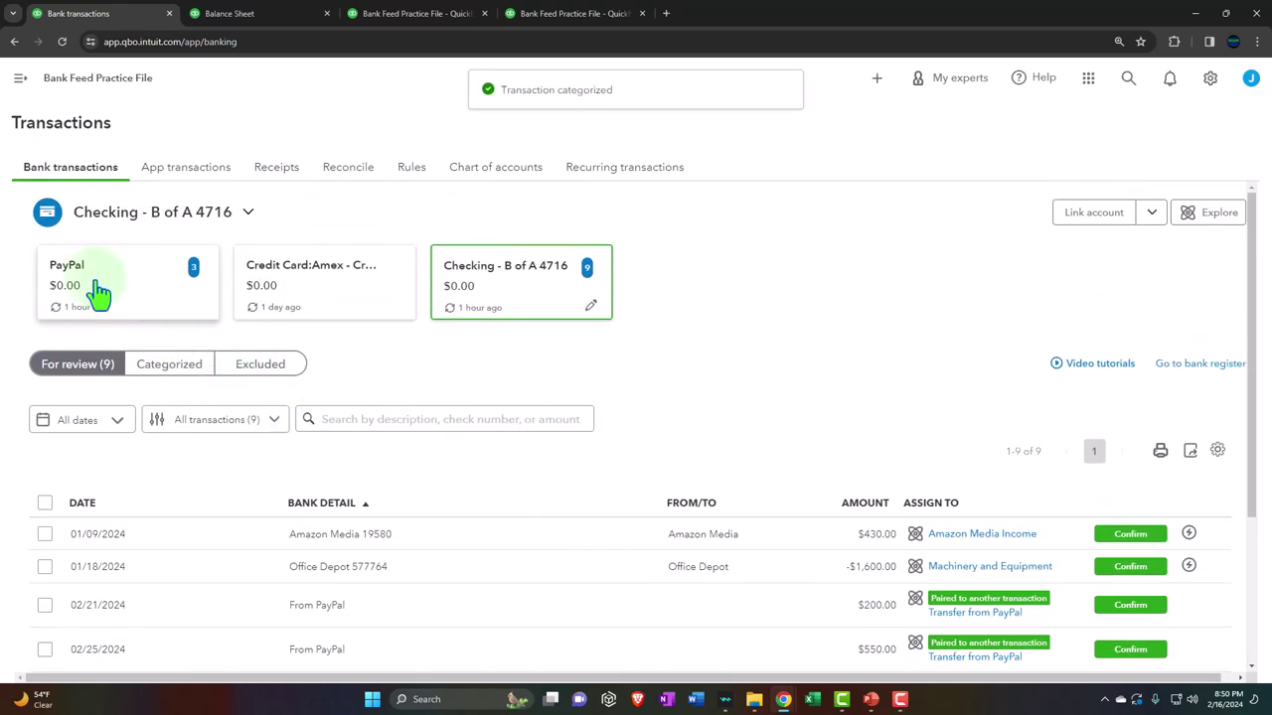
click(100, 290)
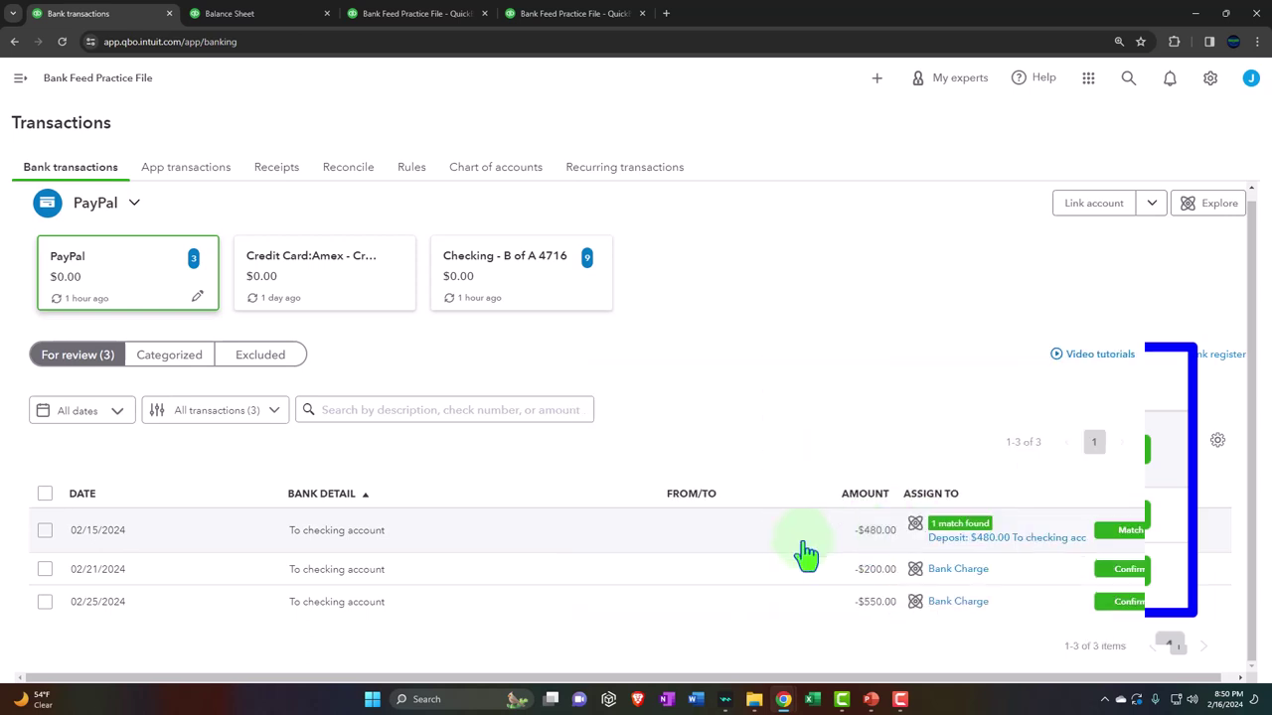
click(477, 539)
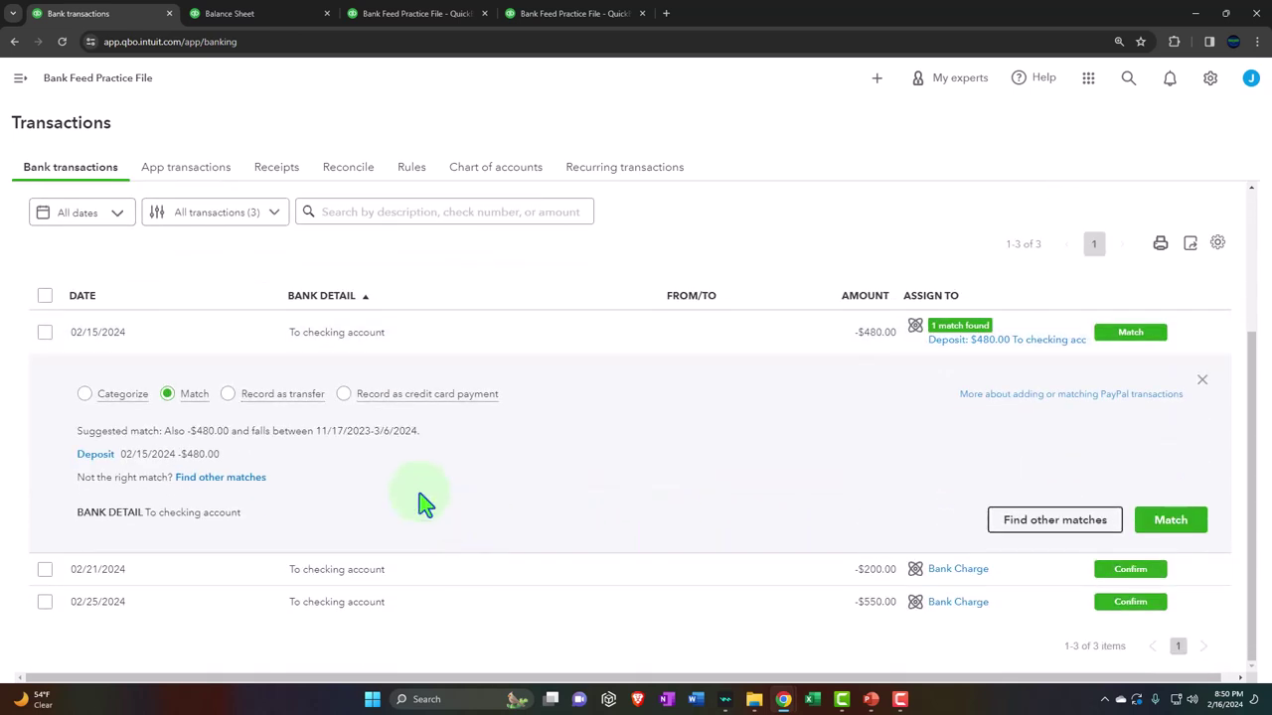
click(1180, 533)
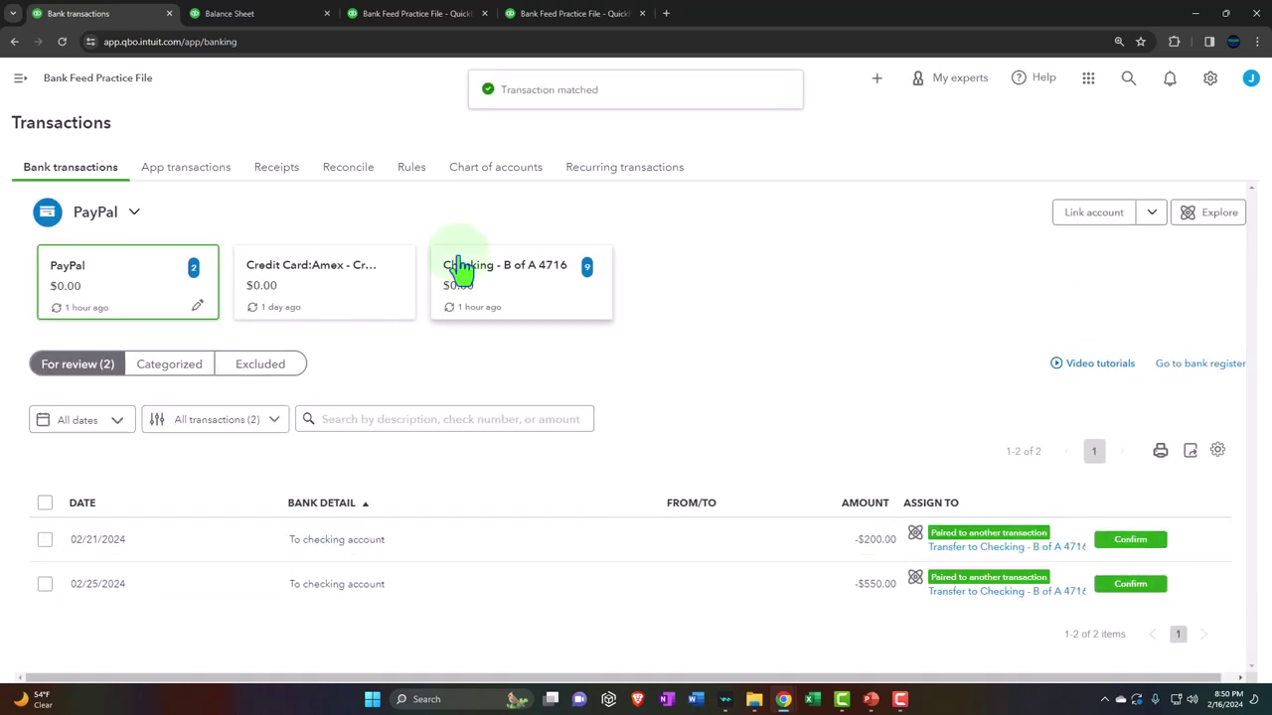
Refresh the Balance Sheet and view the transactions behind the January 2024 checking balance.
click(253, 16)
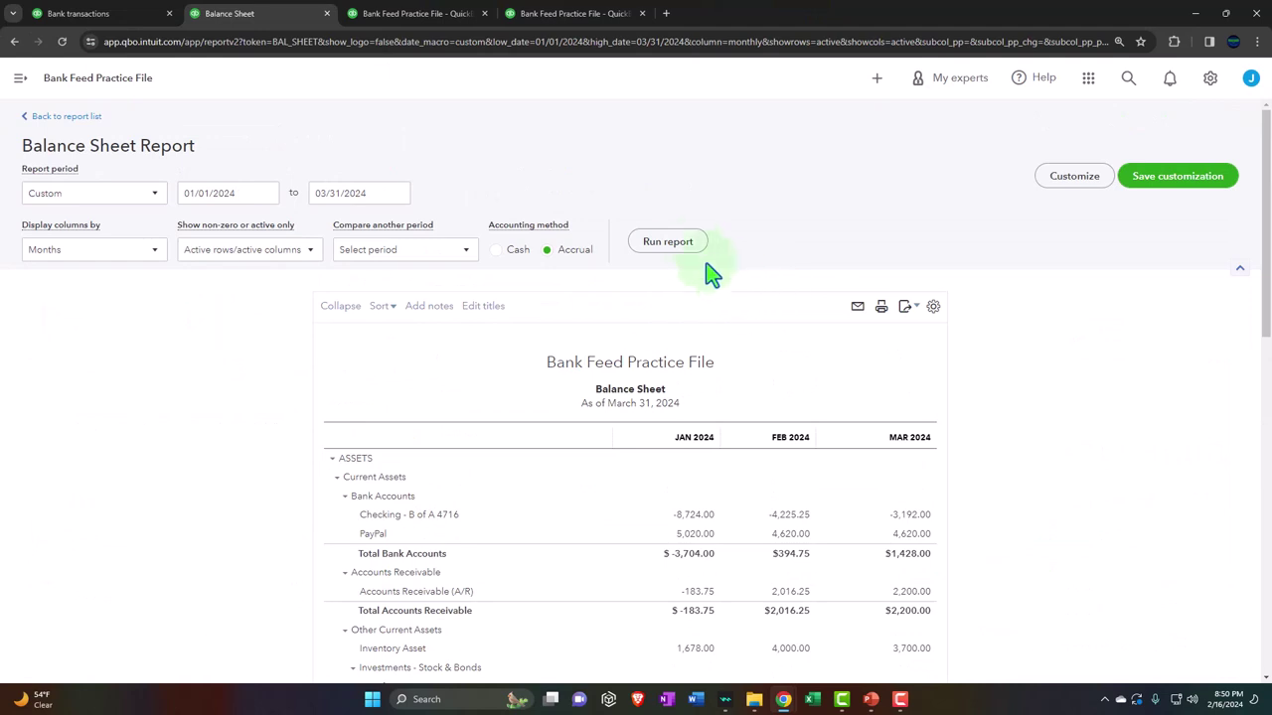
click(685, 248)
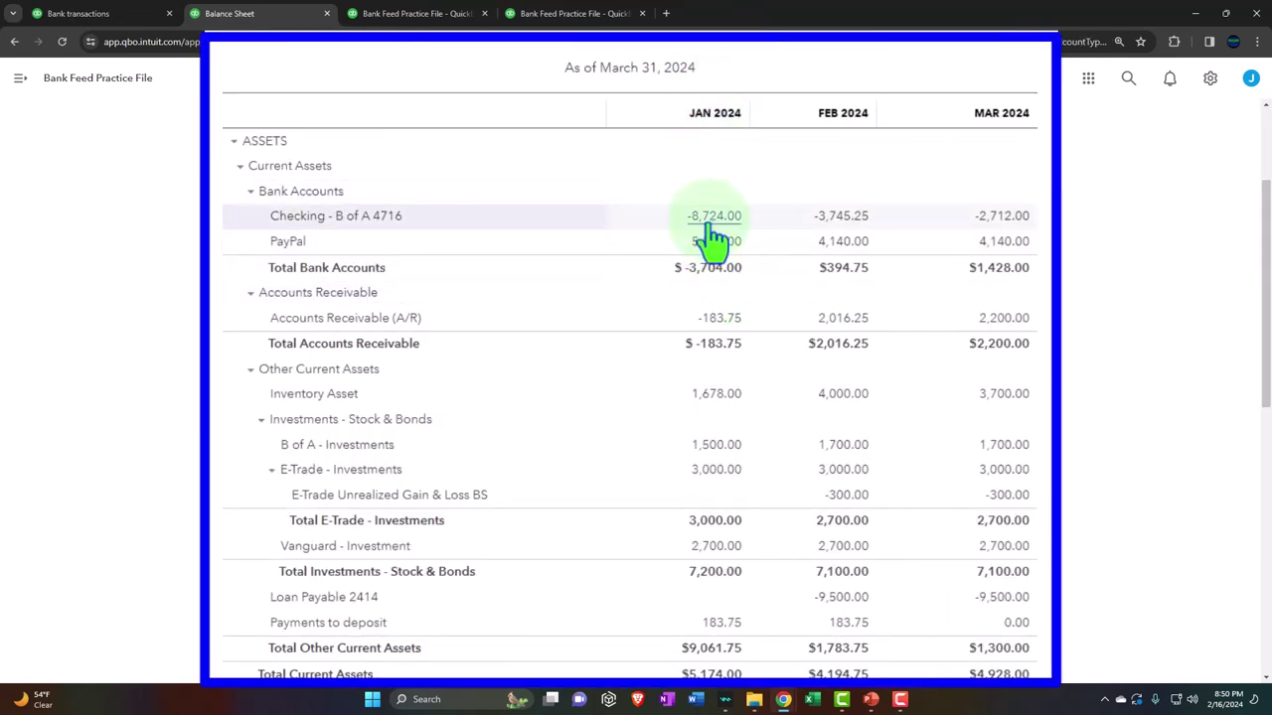
click(713, 220)
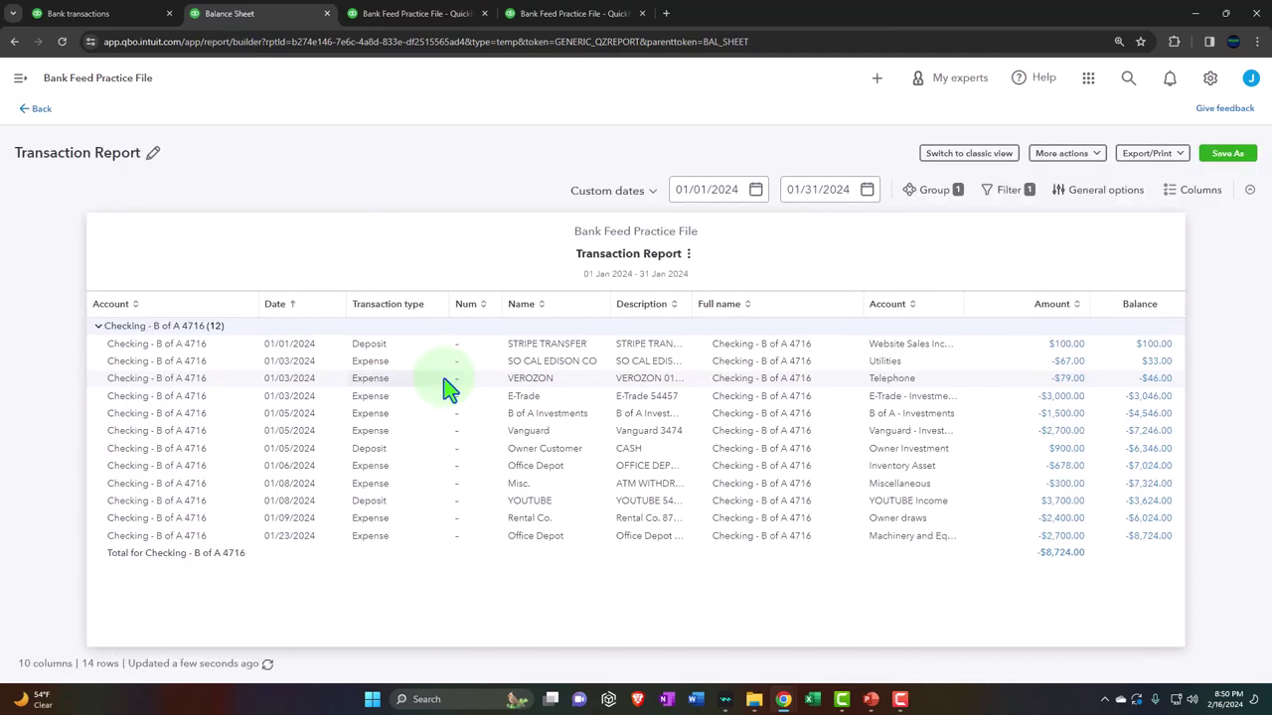
click(36, 111)
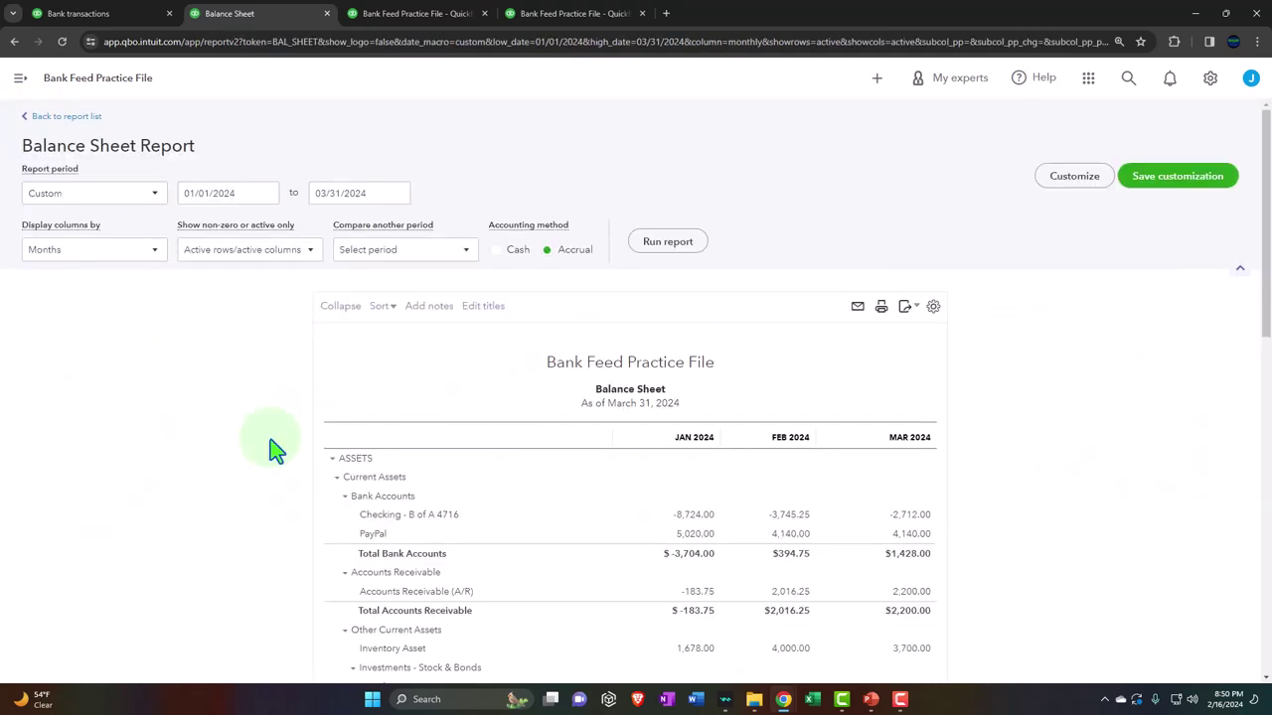
Examine the transactions behind the February 2024 checking and PayPal balances and return to the Balance Sheet.
scroll(221, 420, down, 3)
click(788, 334)
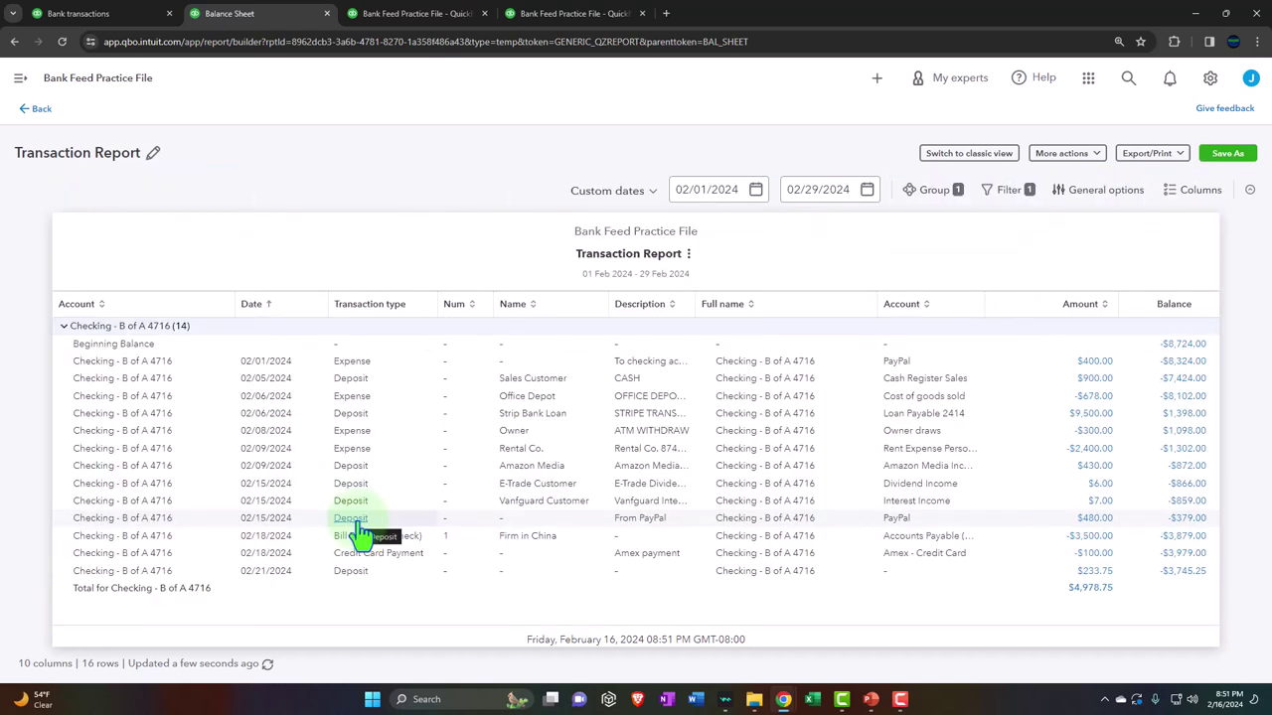
click(40, 112)
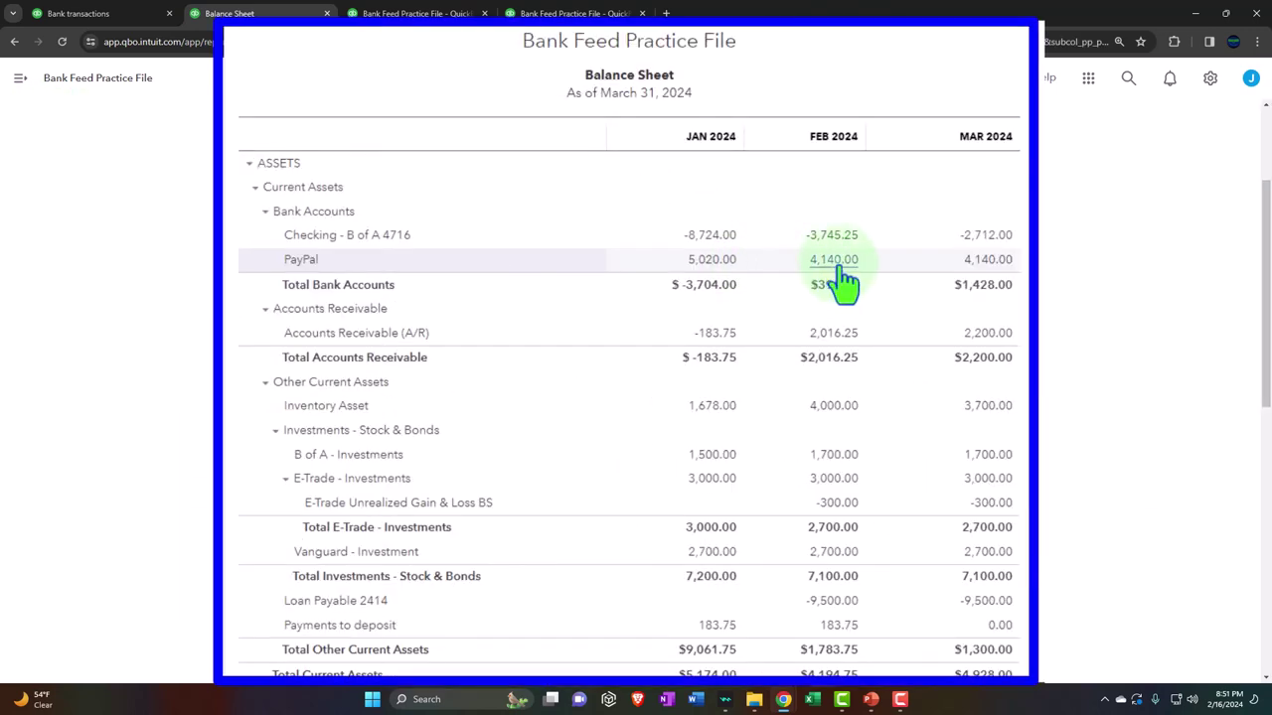
click(836, 262)
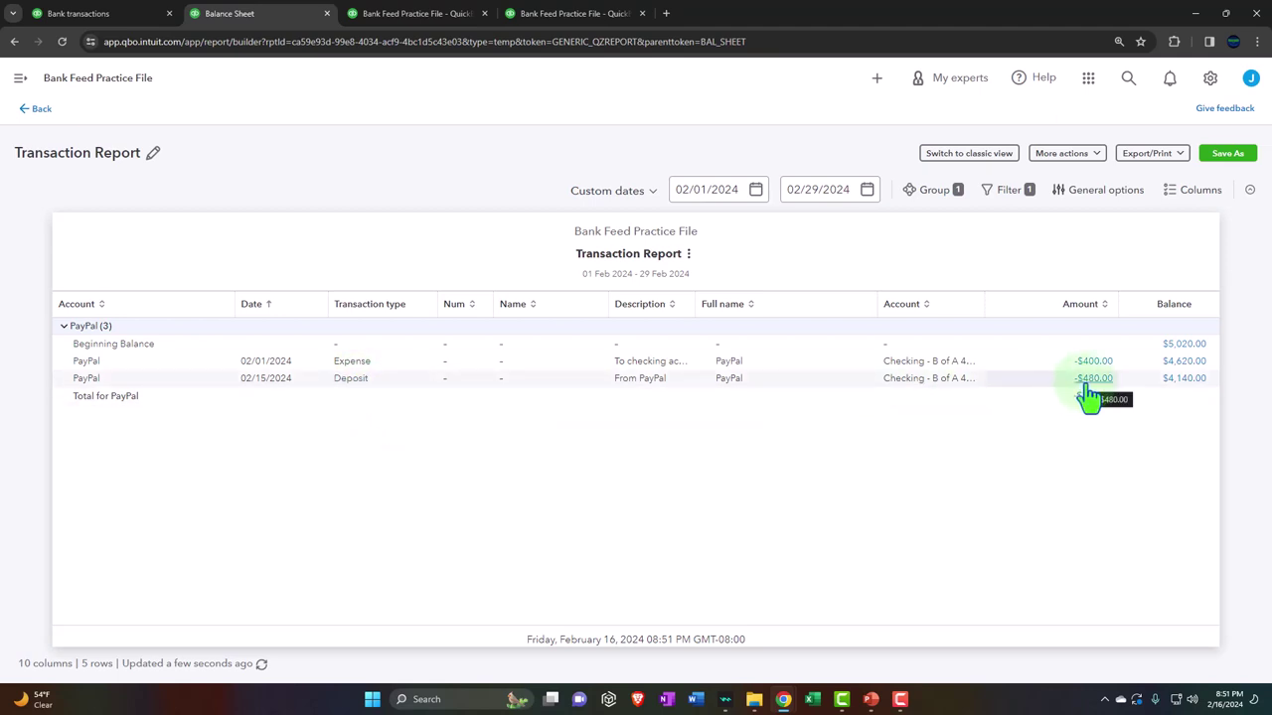
click(36, 109)
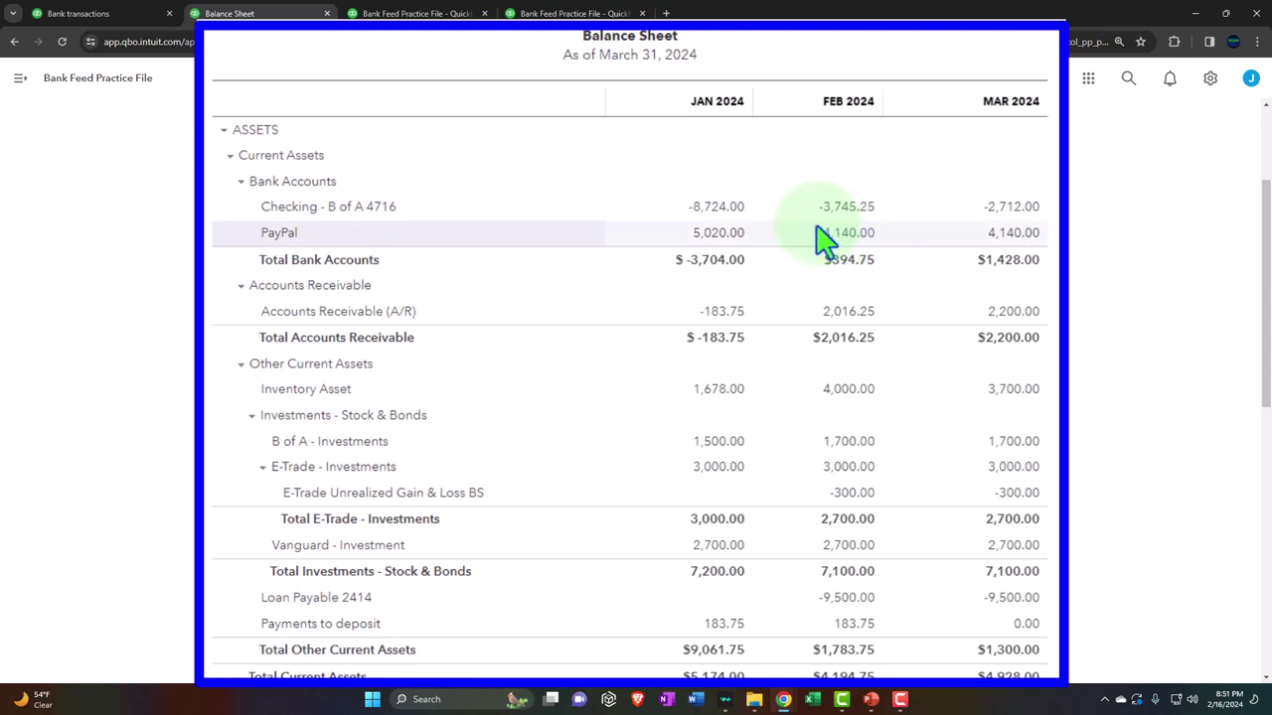
Return to the bank feeds and review the remaining PayPal transfer entries from 02/21/2024 and 02/25/2024 on the checking side.
click(134, 18)
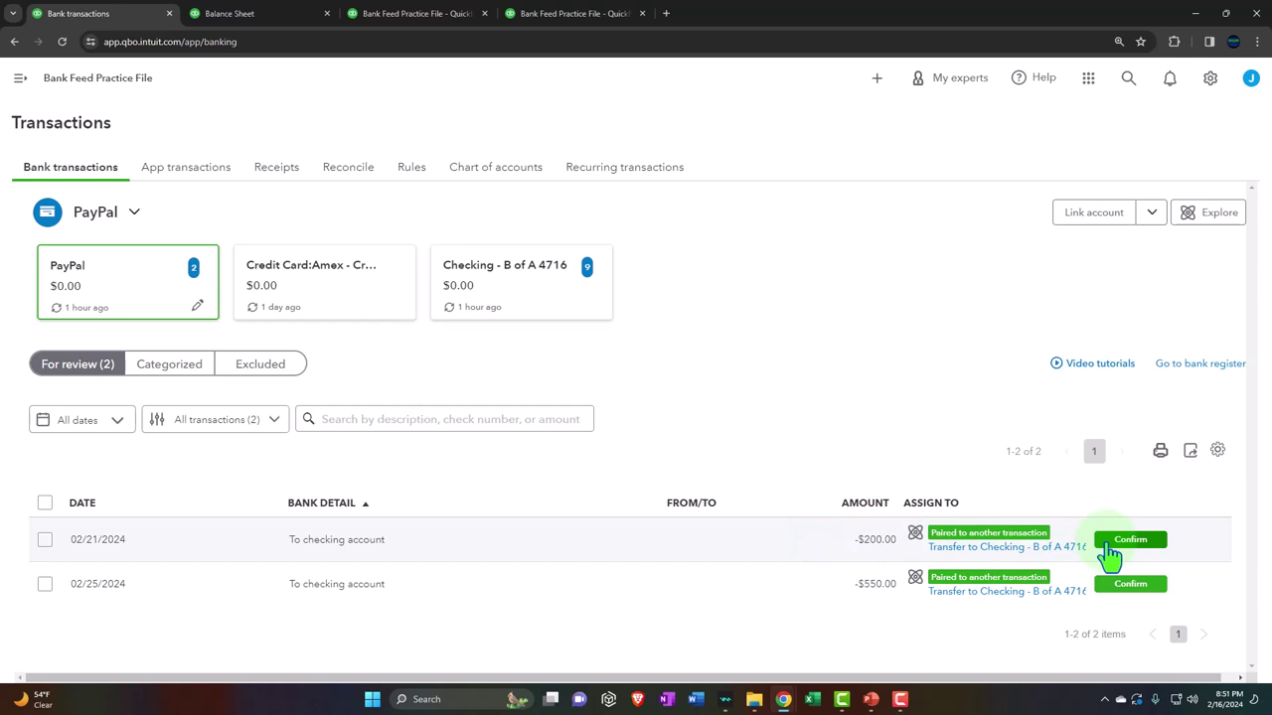
click(477, 297)
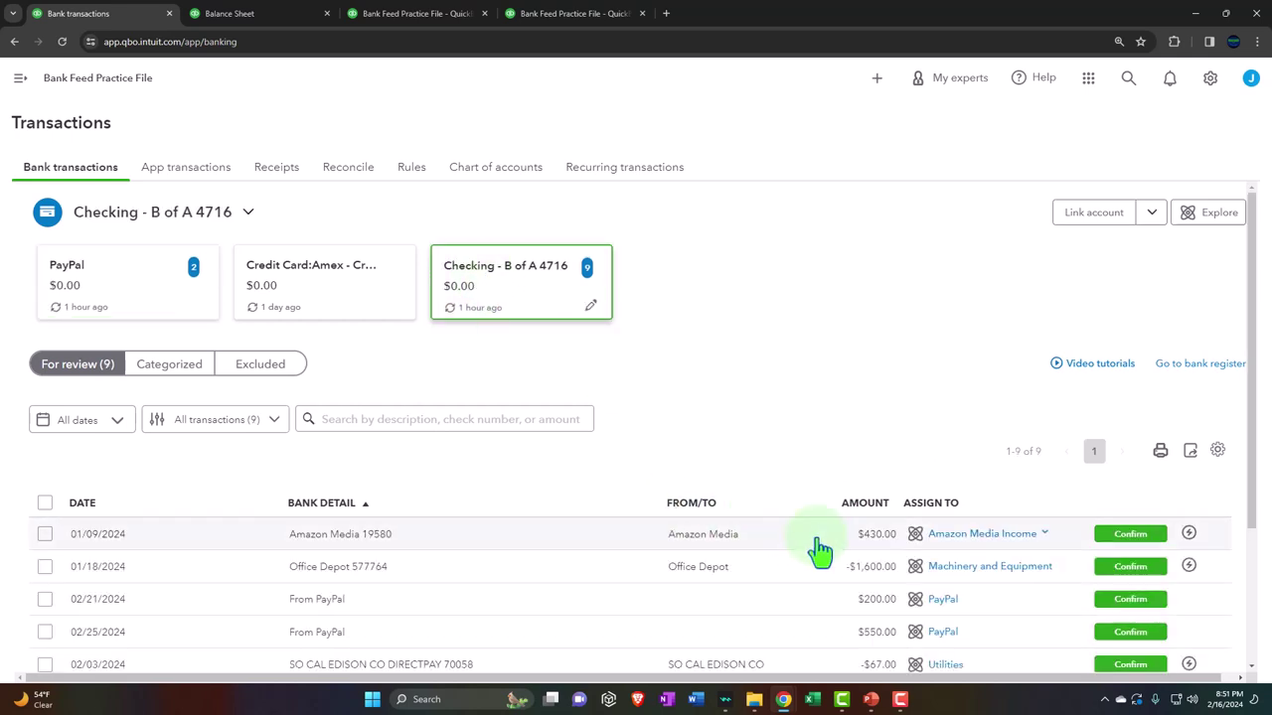
scroll(816, 550, down, 2)
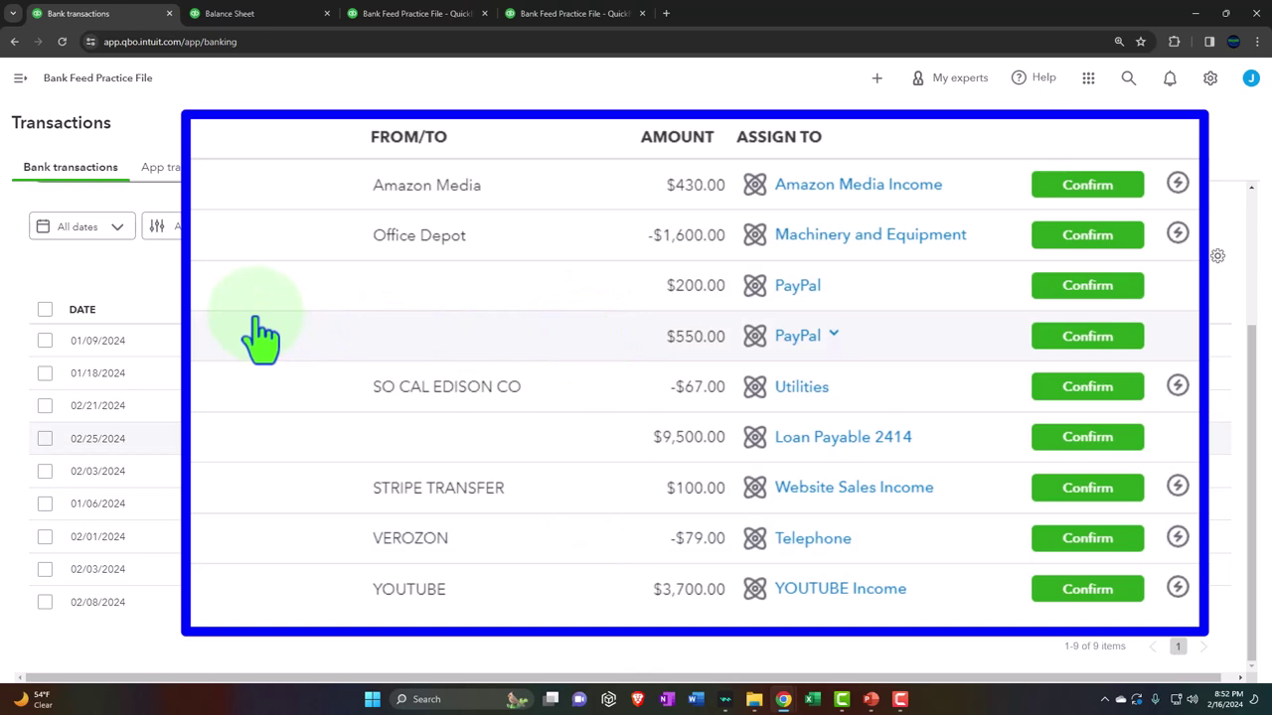
Confirm the 02/21/2024 and 02/25/2024 To checking account entries in the PayPal feed together as Bank Charge, dismissing the same-category rule offer.
click(72, 288)
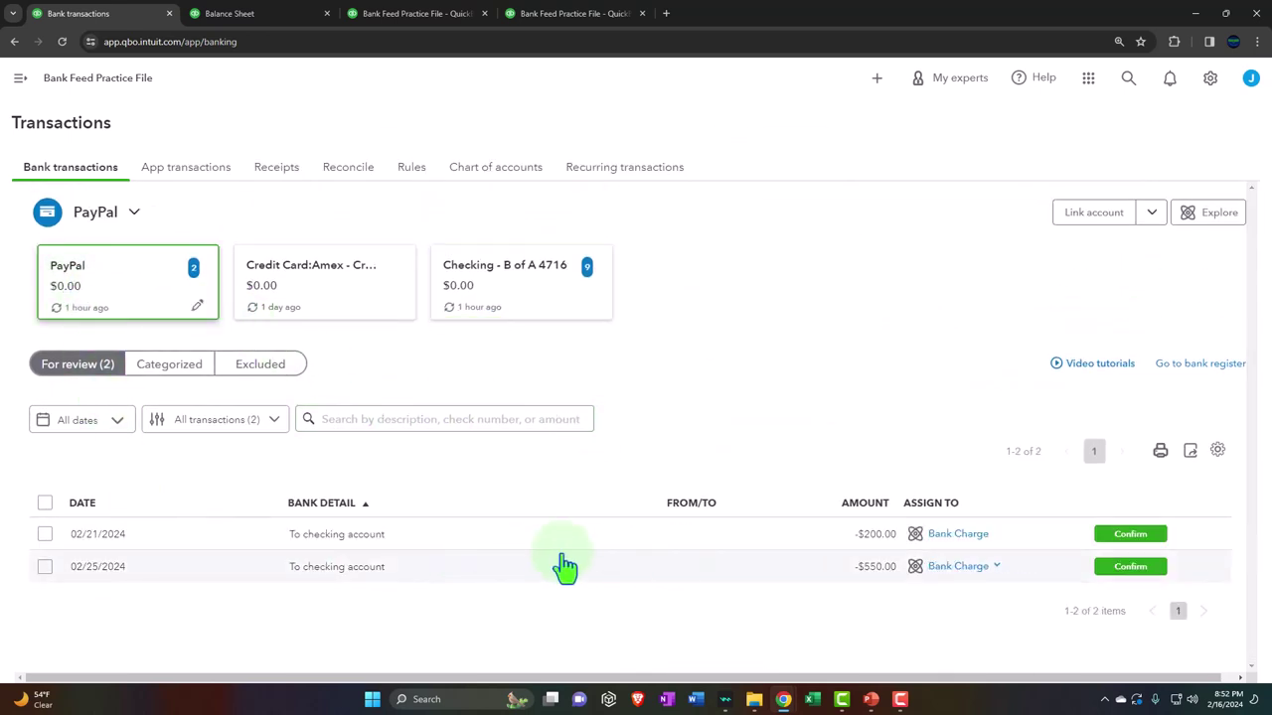
click(36, 534)
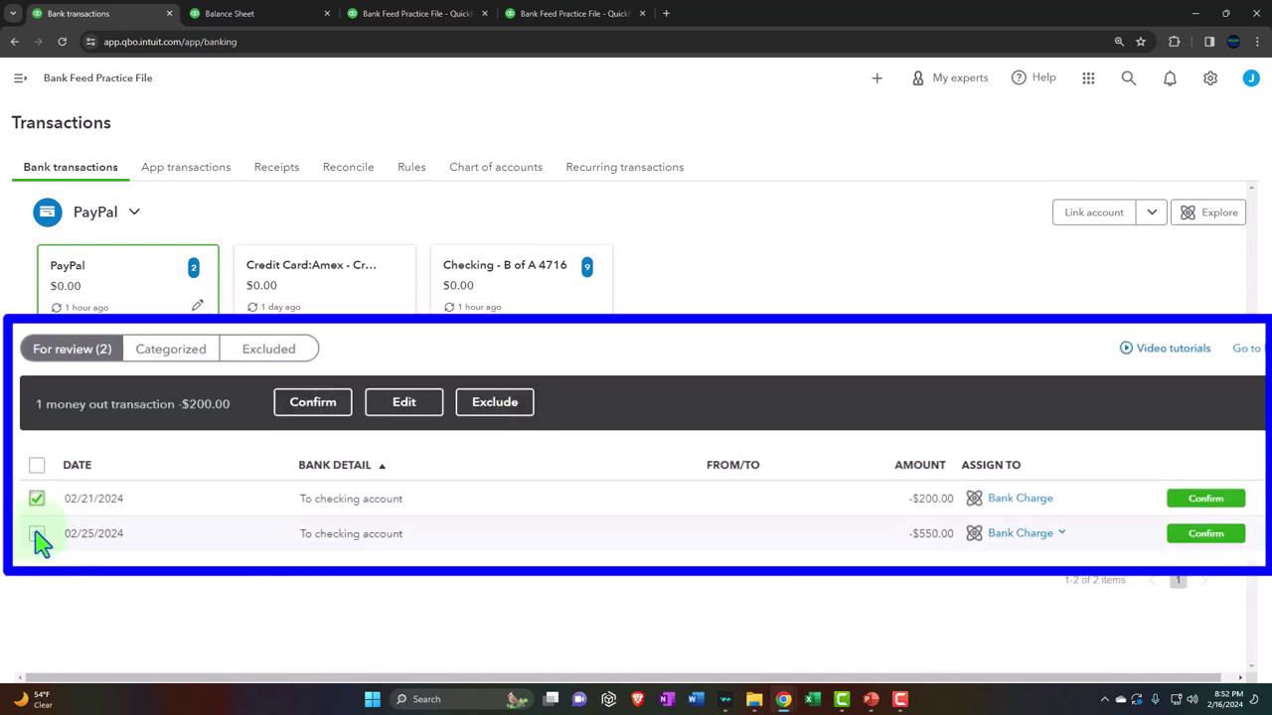
click(38, 535)
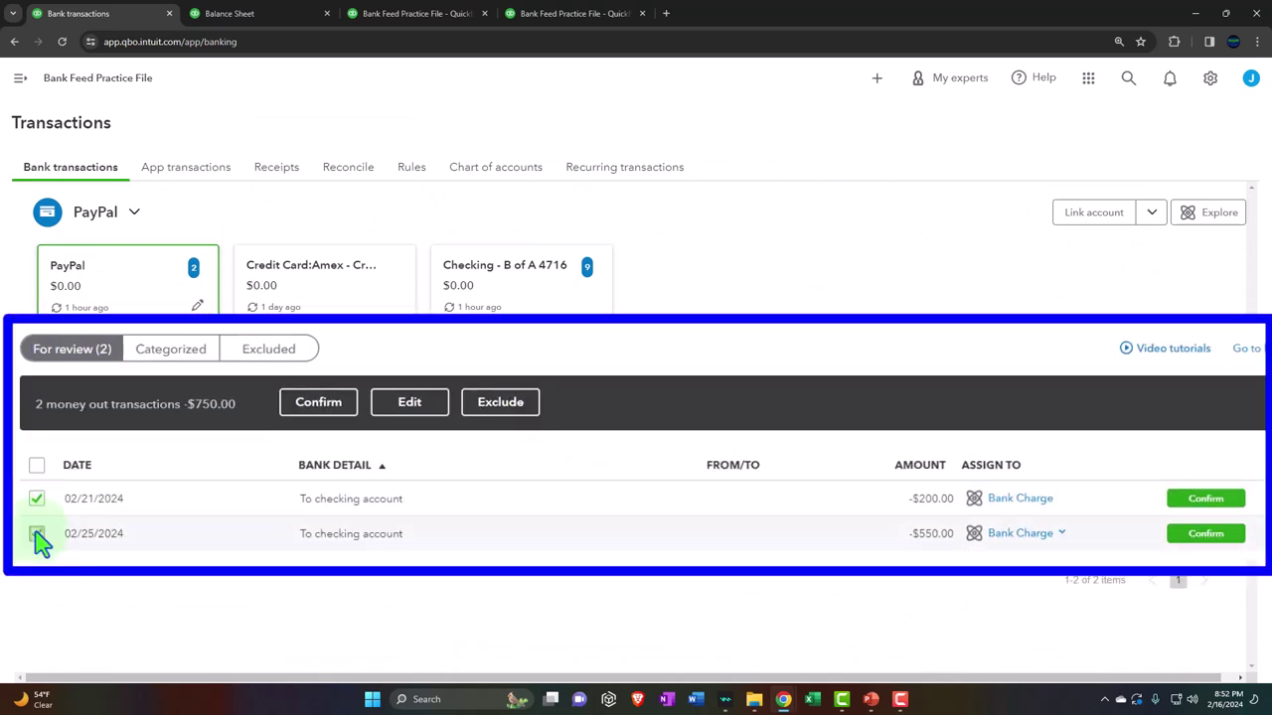
click(320, 409)
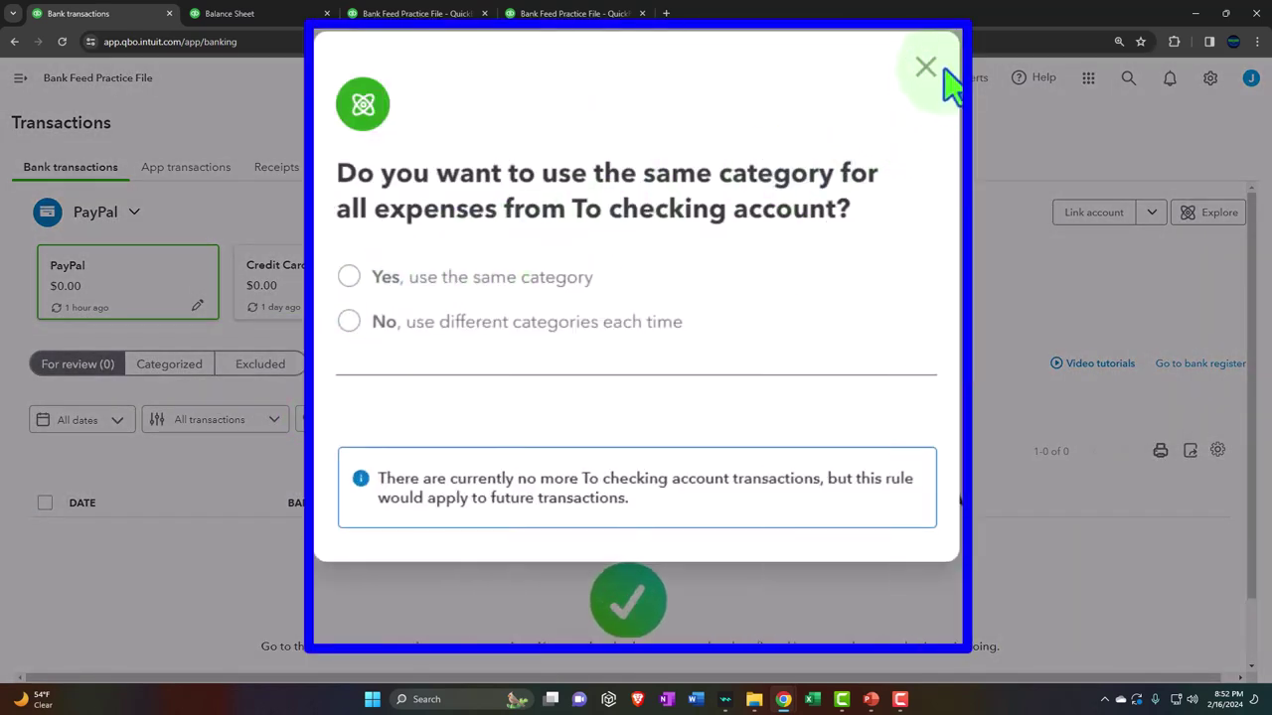
click(927, 69)
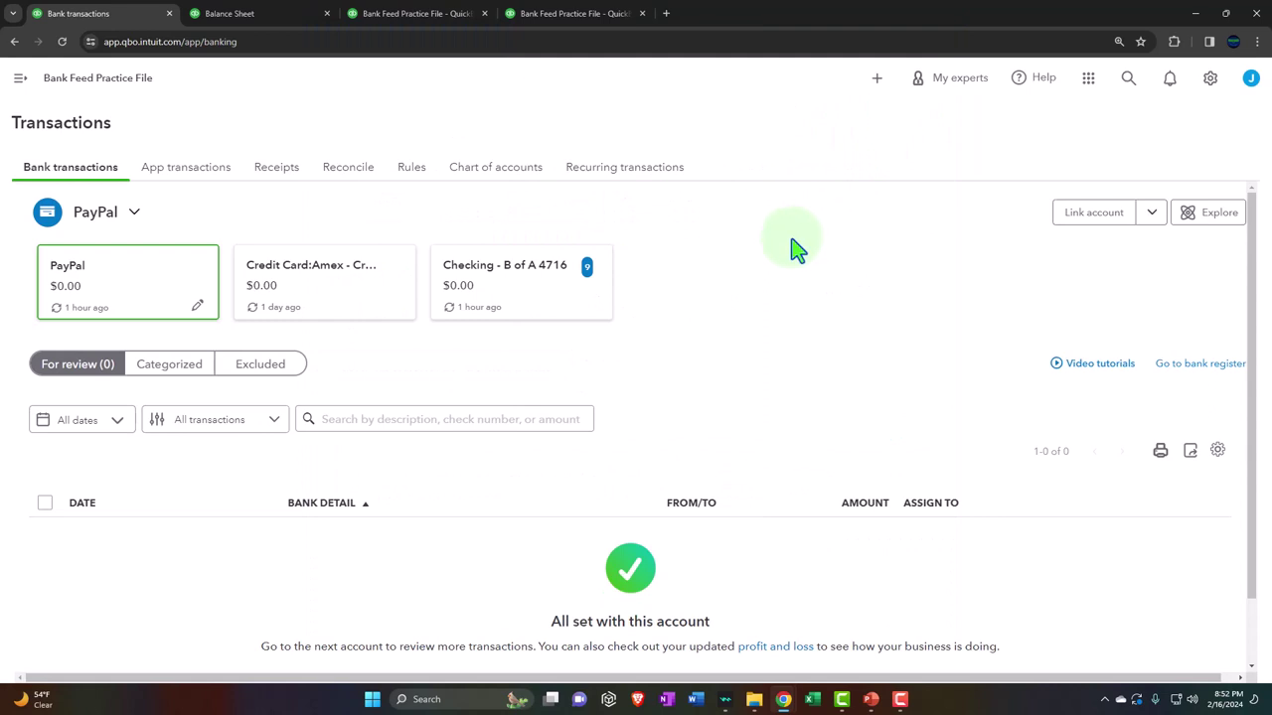
Check how the 02/21/2024 and 02/25/2024 From PayPal entries are assigned in the checking feed.
click(462, 315)
scroll(444, 452, down, 1)
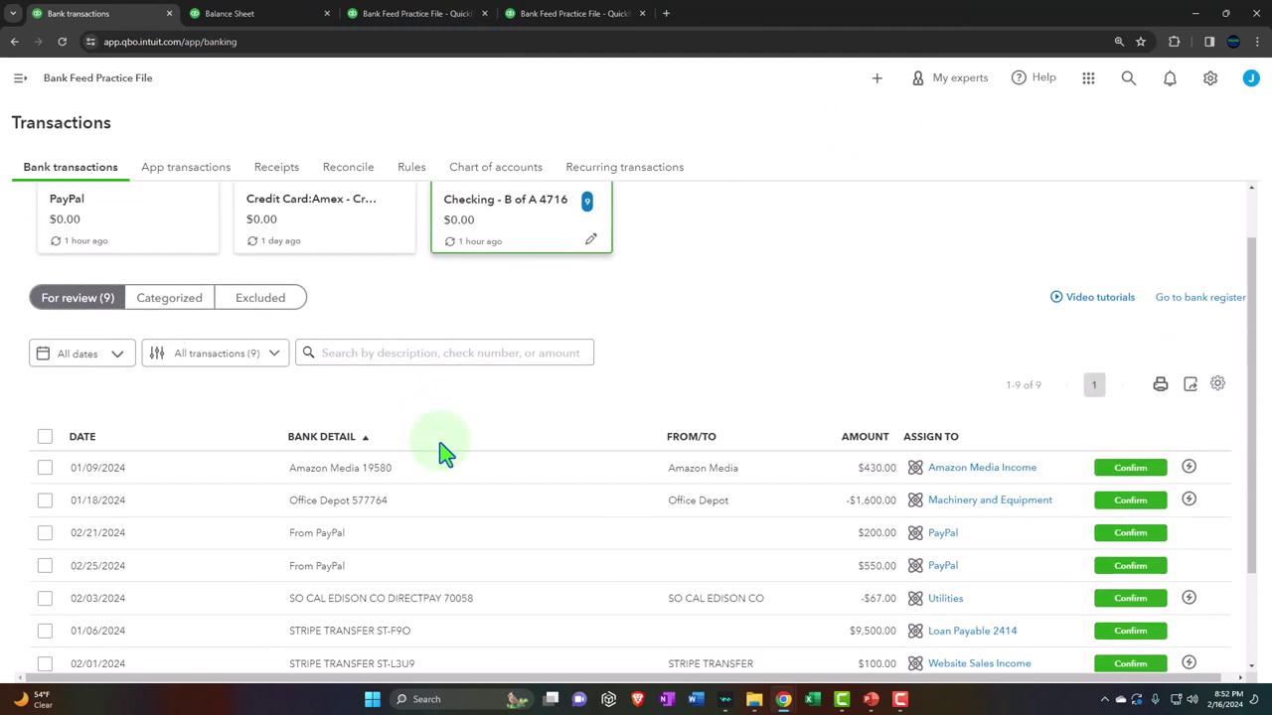
scroll(444, 456, down, 1)
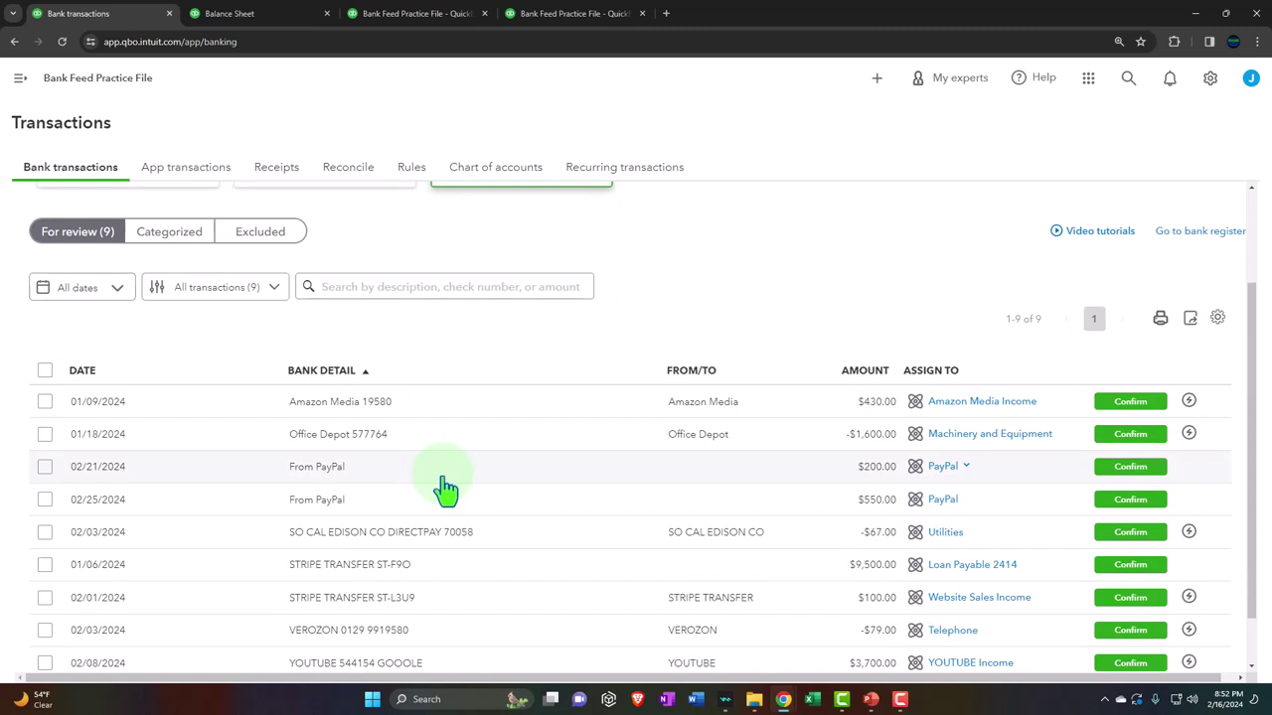
scroll(170, 250, up, 2)
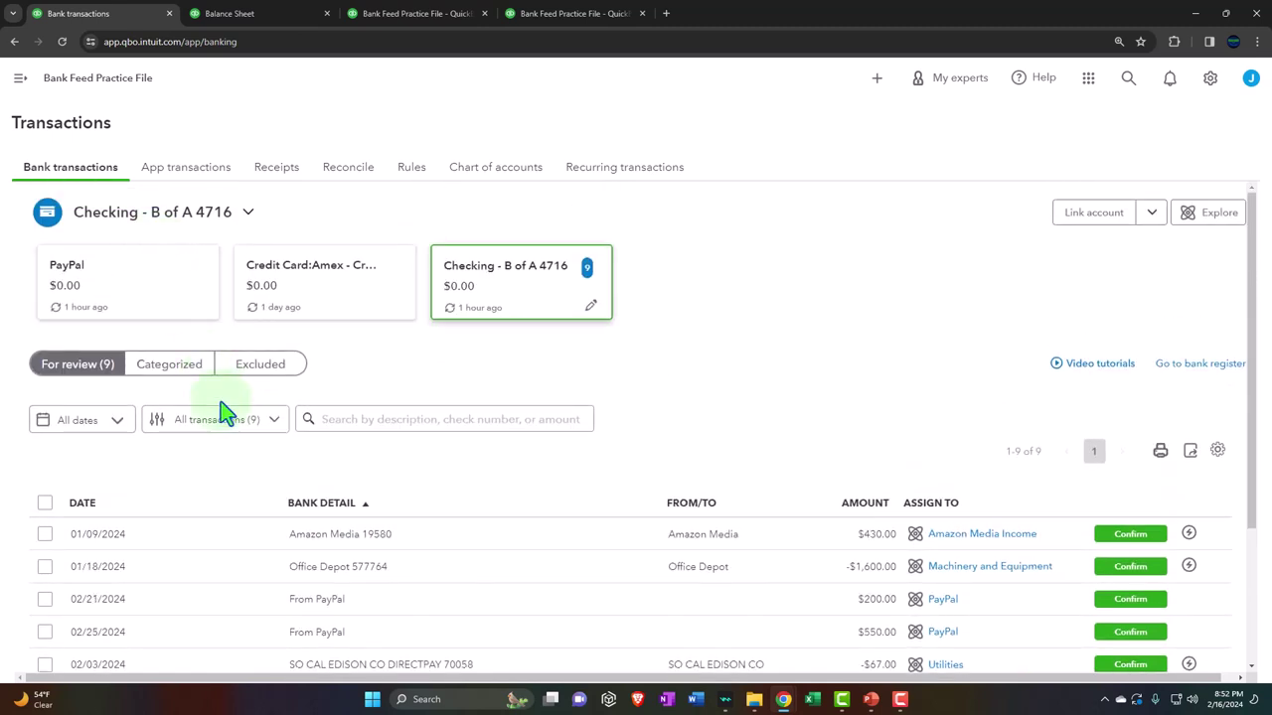
Undo the Bank Charge categorization of the 02/21/2024 and 02/25/2024 To checking account entries in the PayPal feed and reopen them for review.
click(106, 296)
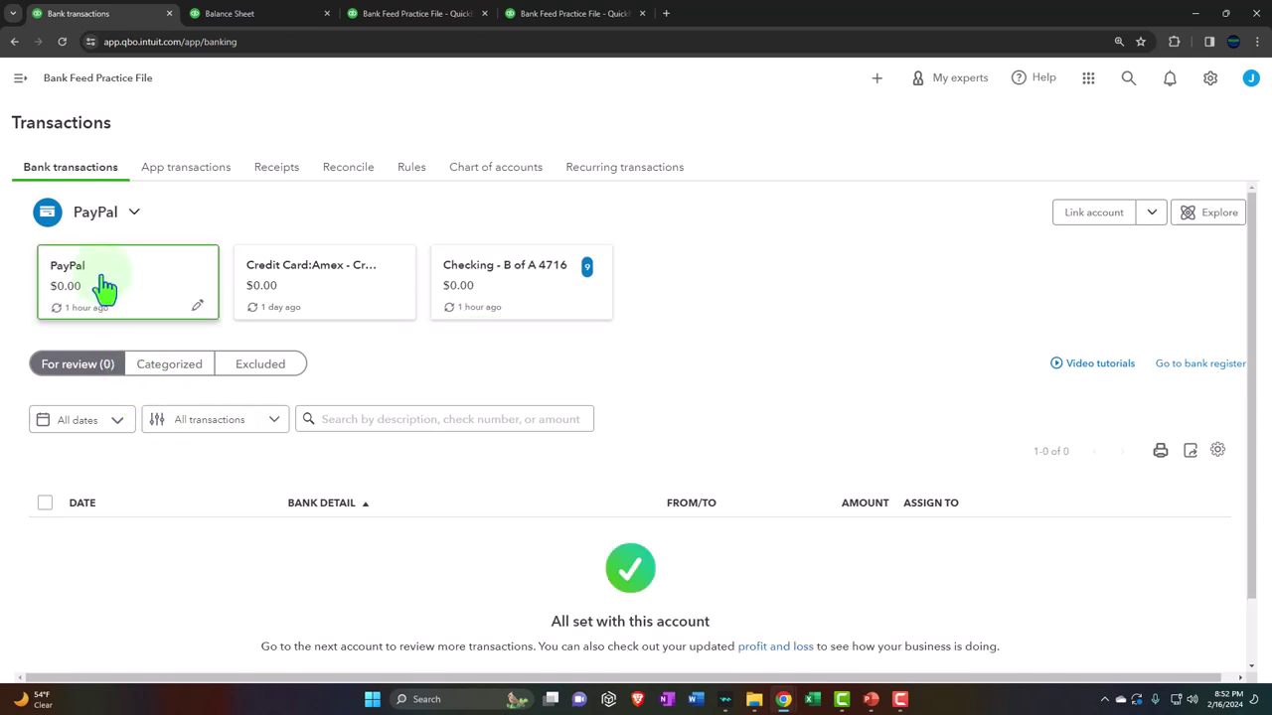
click(170, 368)
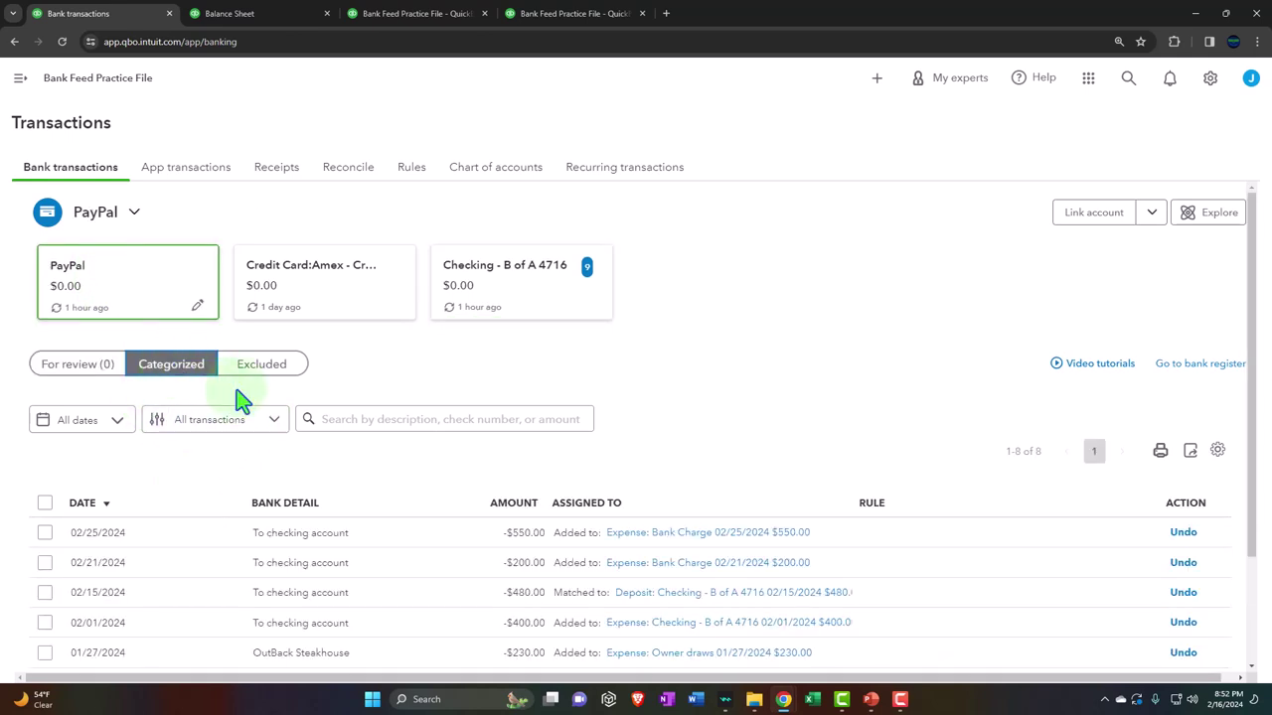
scroll(243, 400, down, 2)
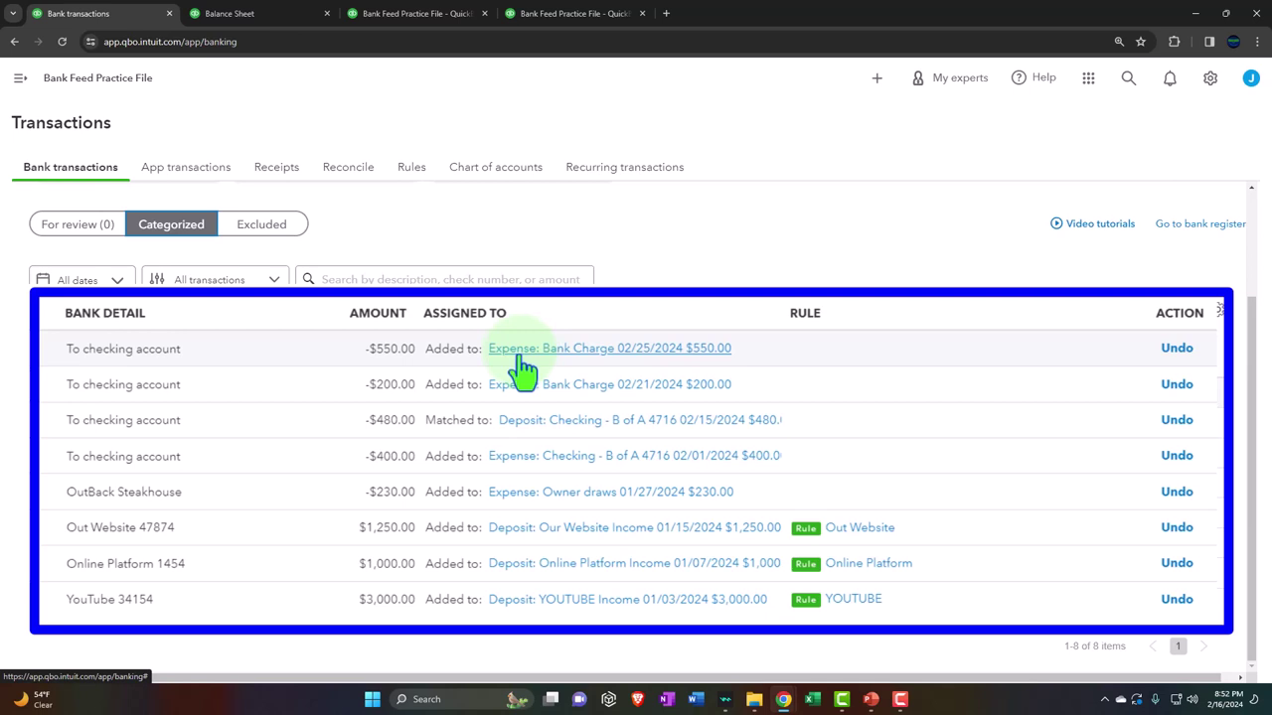
click(1179, 349)
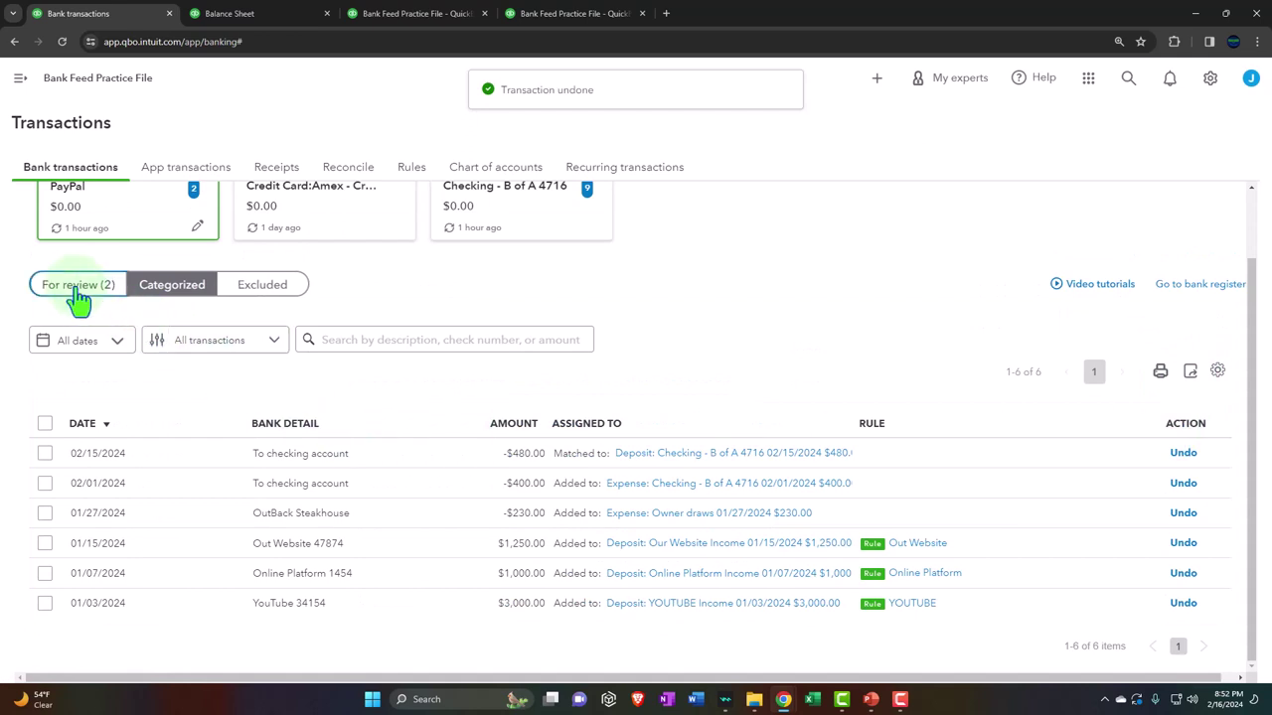
click(41, 292)
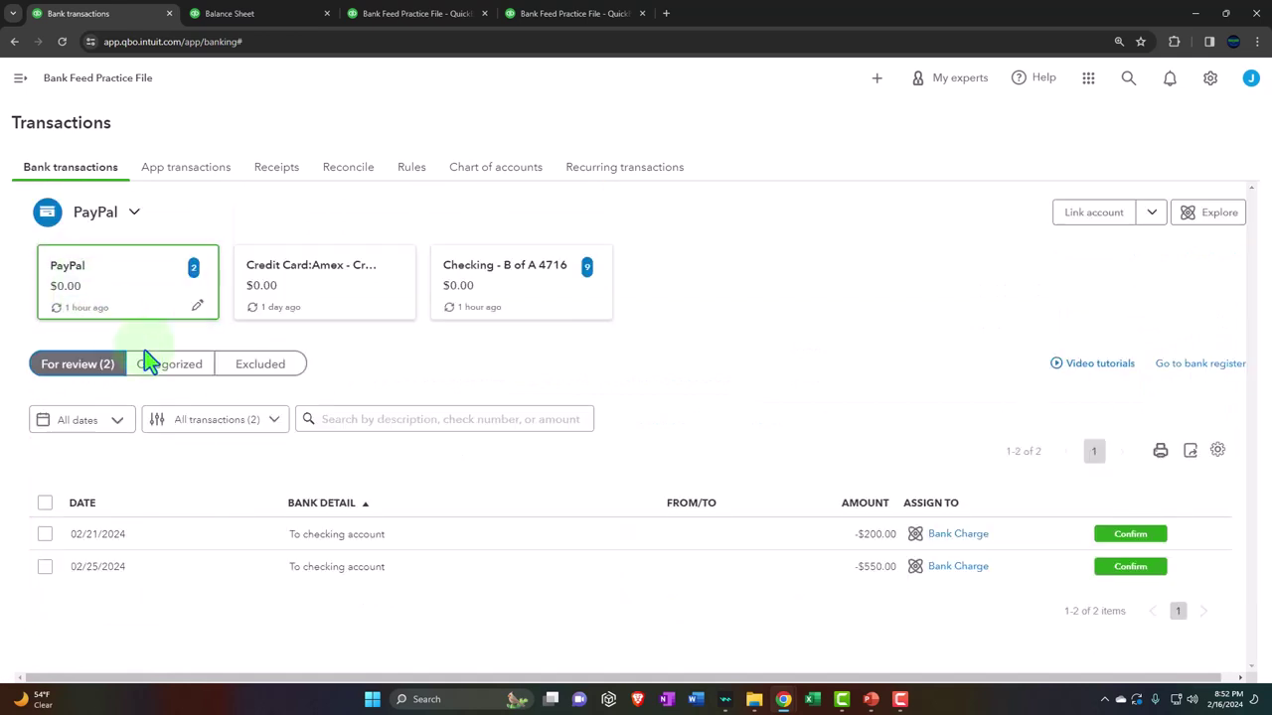
Record the 02/21/2024 To checking account entry as a transfer to Checking - B of A 4716, paired with the From PayPal entry, and confirm it.
click(402, 552)
scroll(398, 545, down, 3)
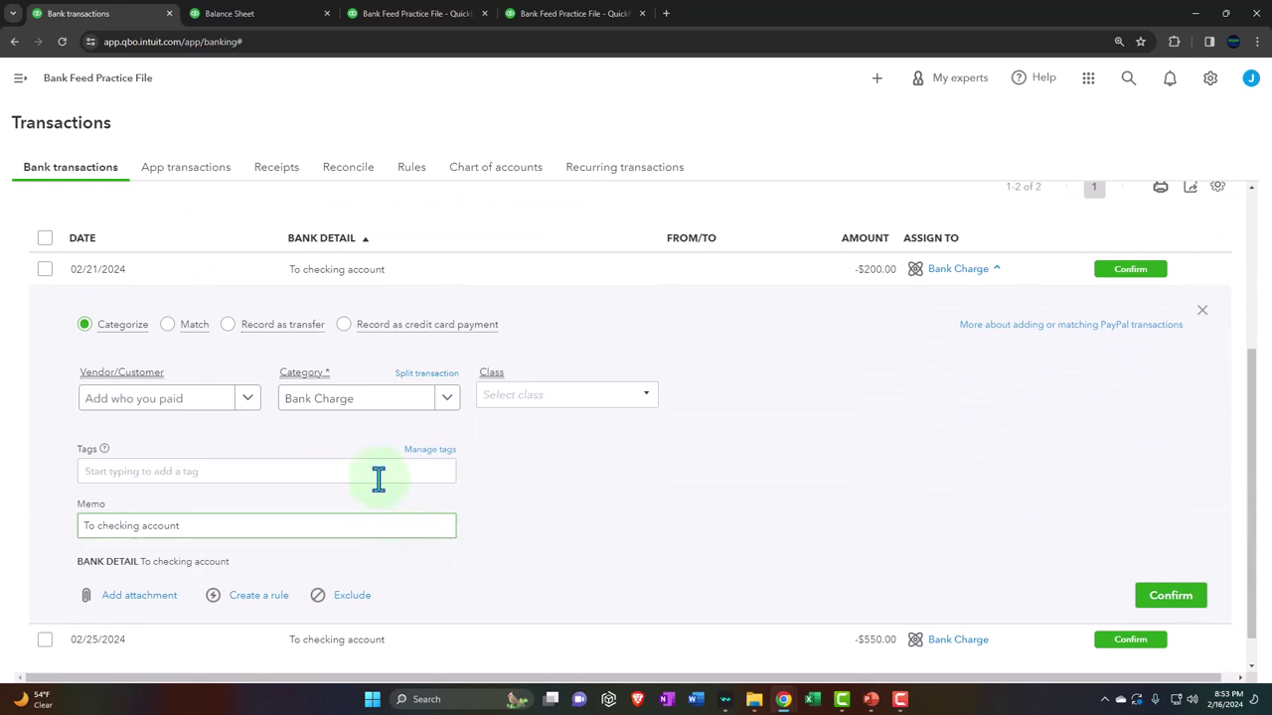
click(303, 208)
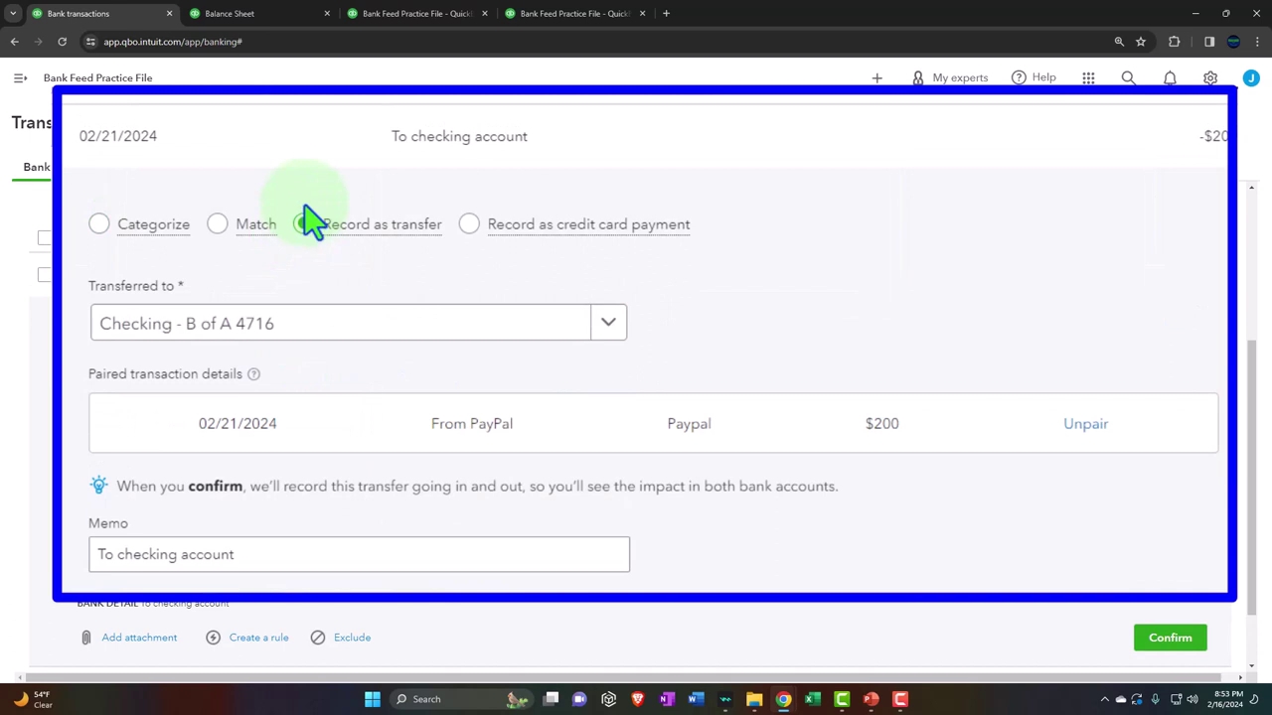
scroll(298, 288, down, 2)
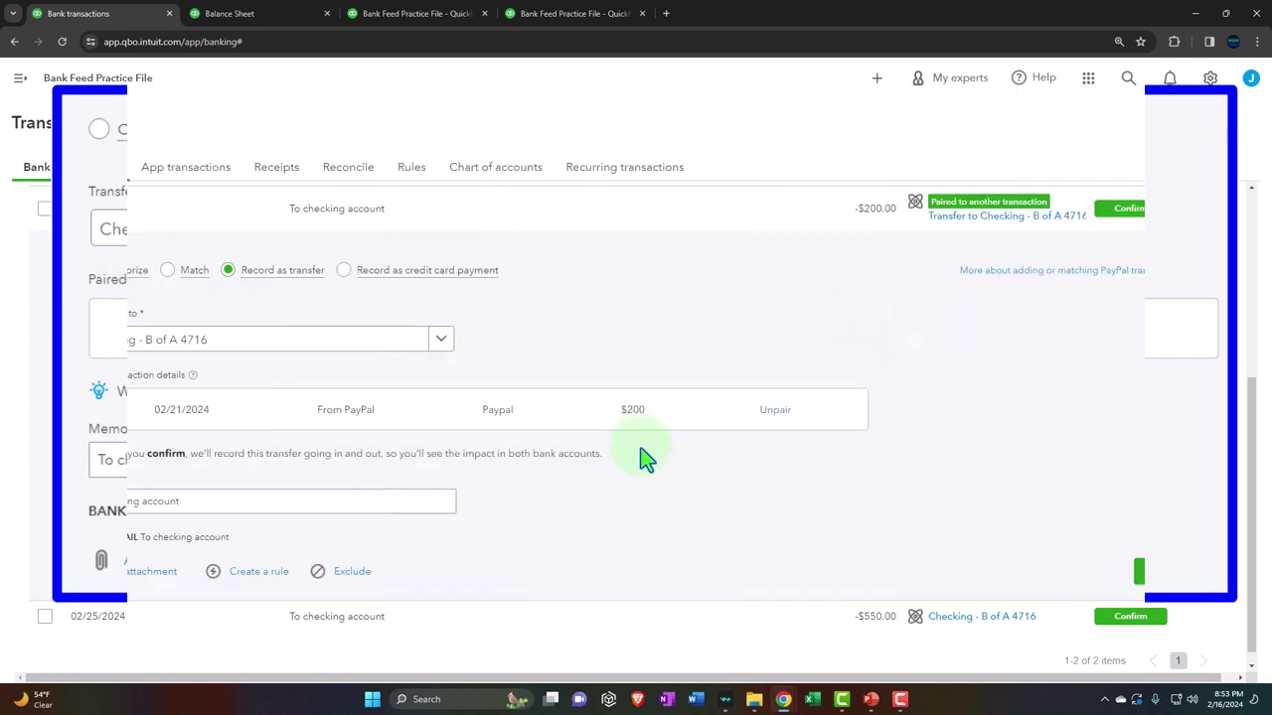
click(1170, 574)
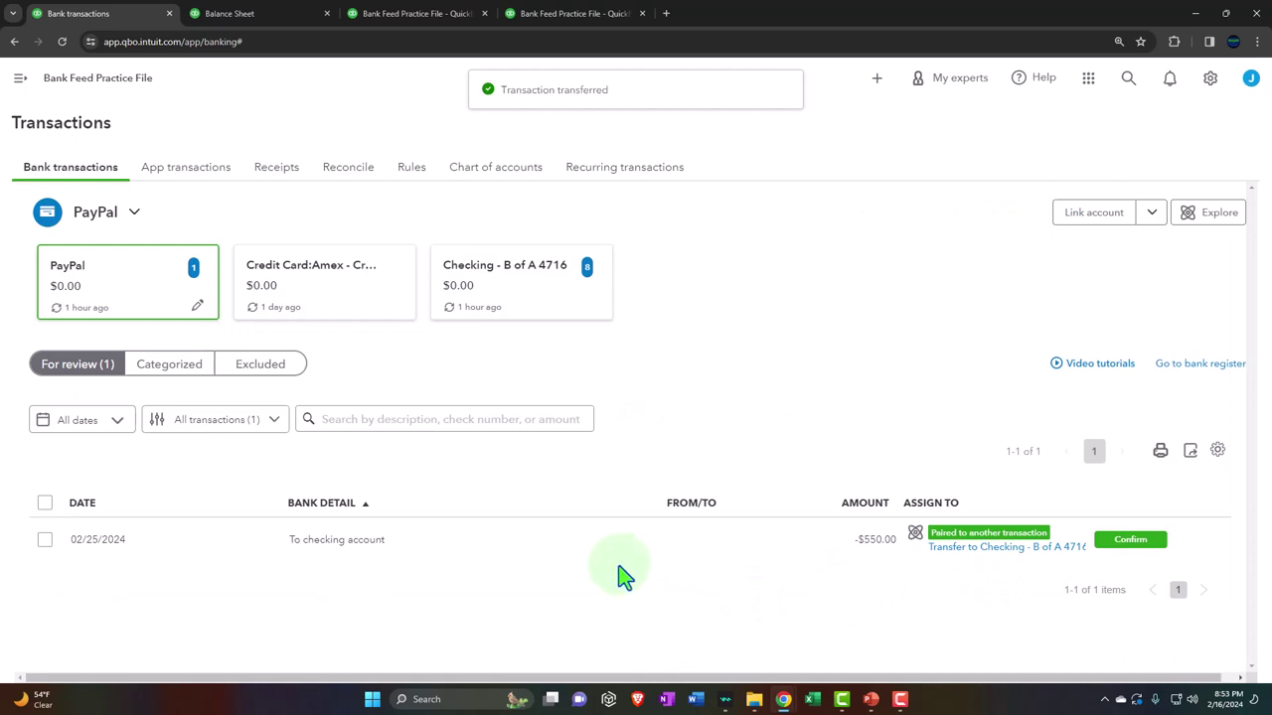
Confirm the 02/25/2024 To checking account entry as a paired transfer to Checking - B of A 4716.
click(535, 561)
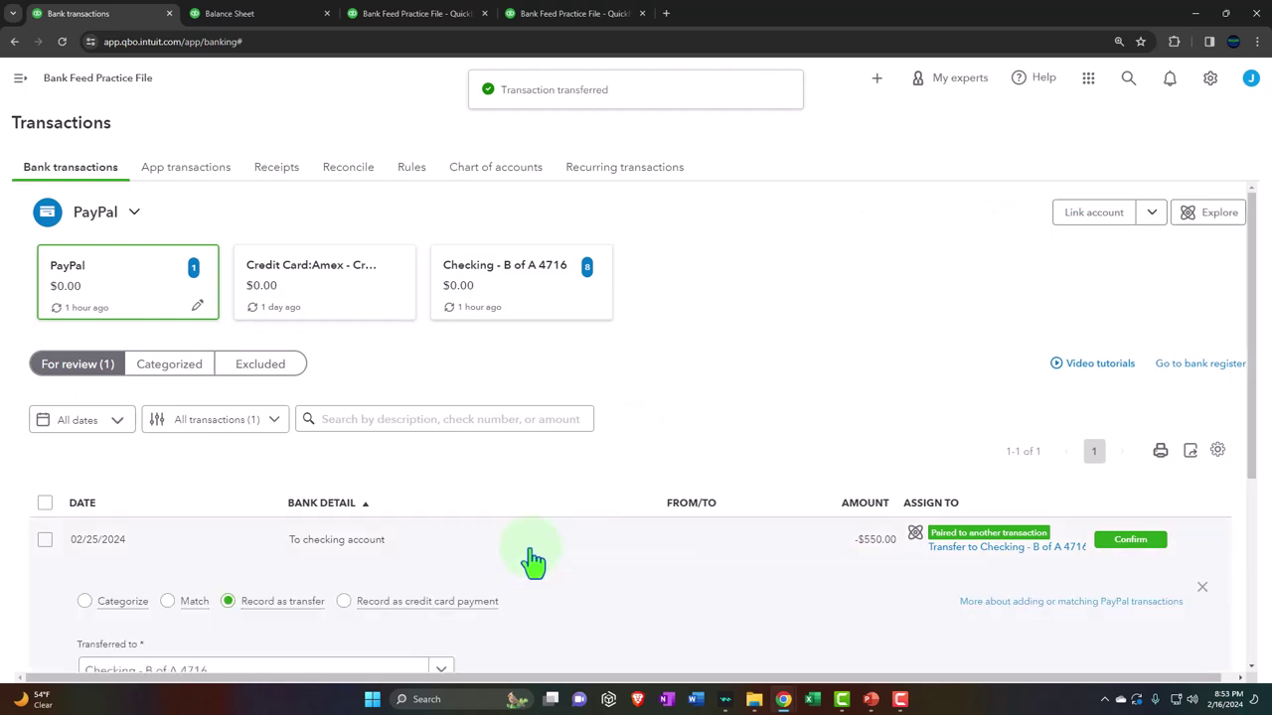
scroll(527, 559, down, 2)
scroll(284, 422, down, 1)
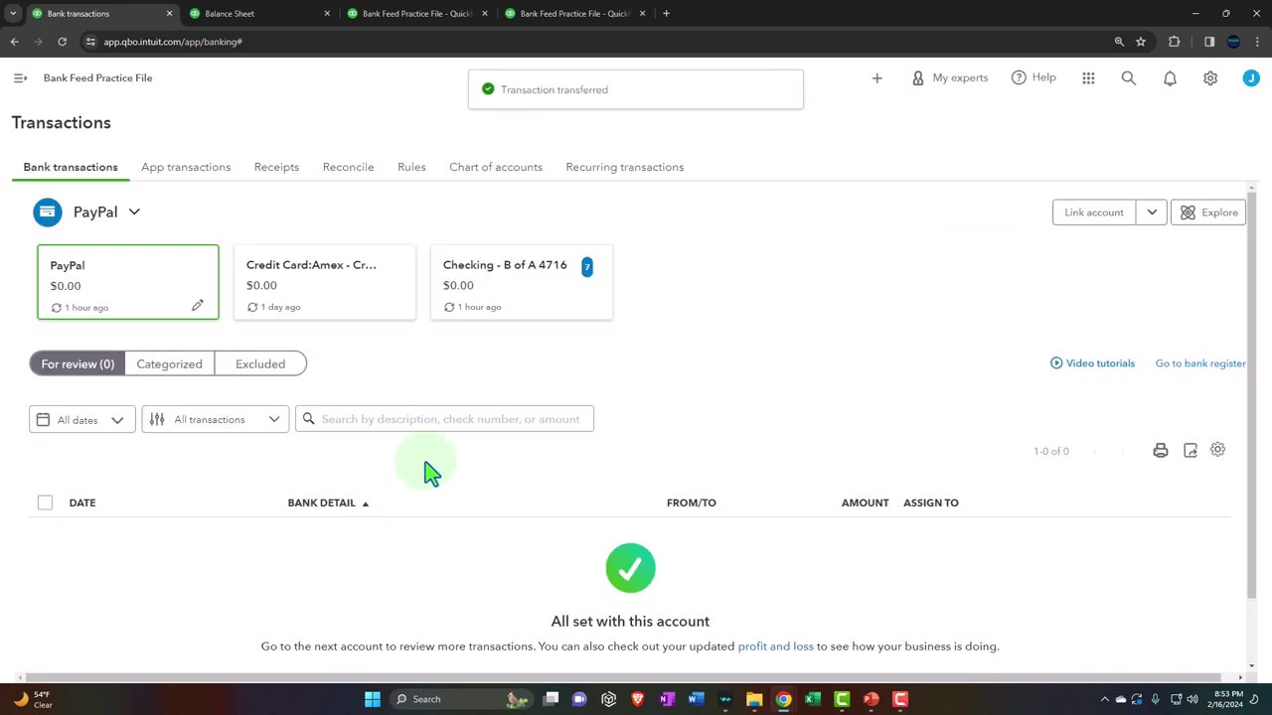
Check the remaining entries for review in the checking feed and the categorized transfers in the PayPal feed.
click(476, 294)
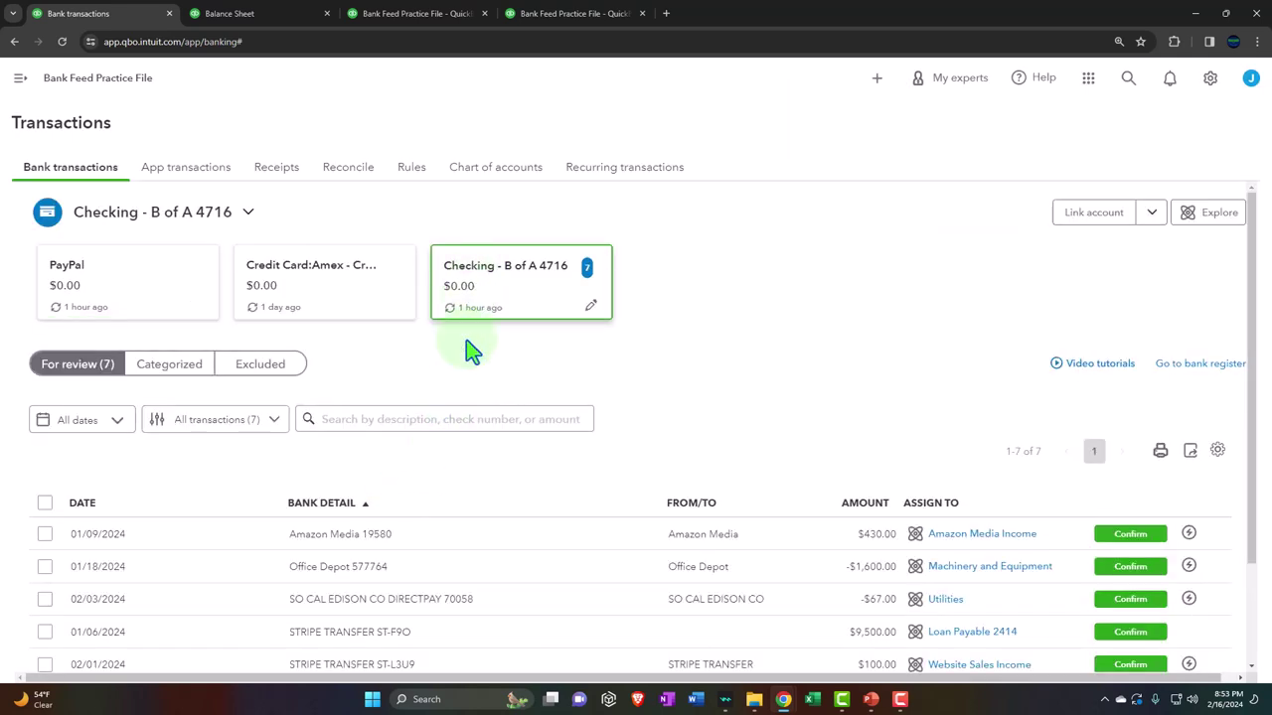
scroll(468, 349, down, 1)
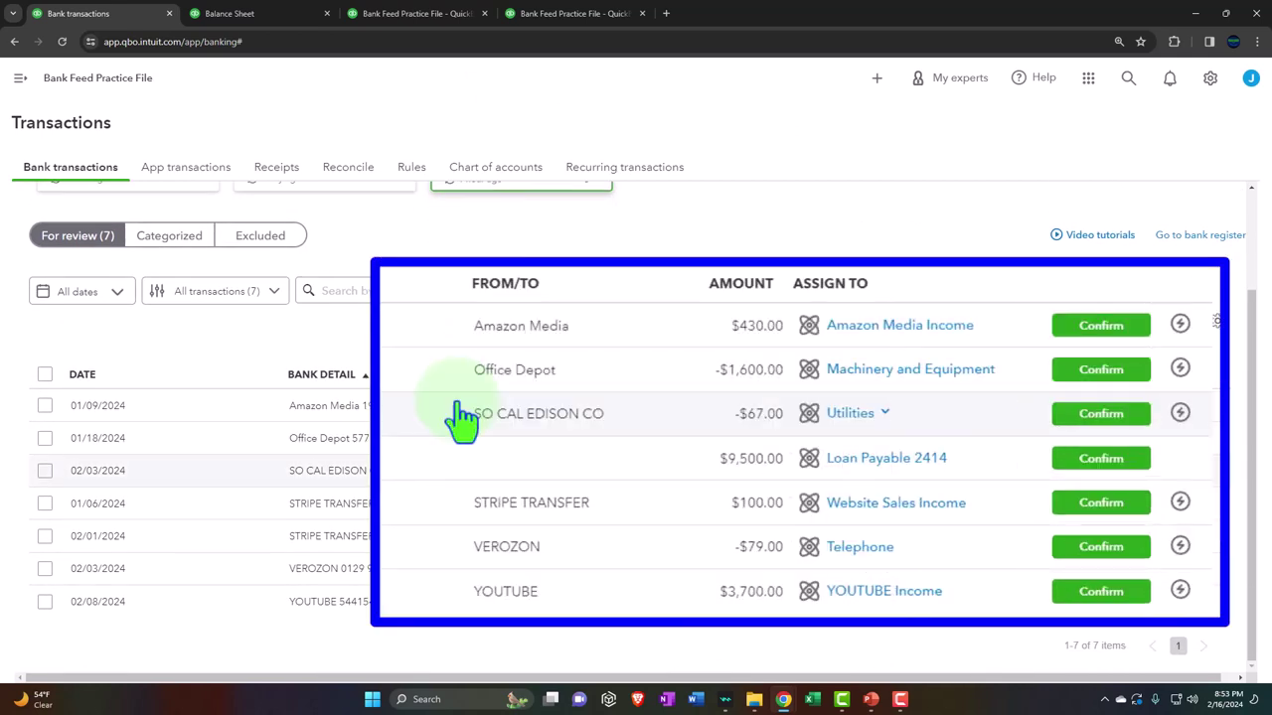
scroll(423, 425, up, 1)
click(147, 298)
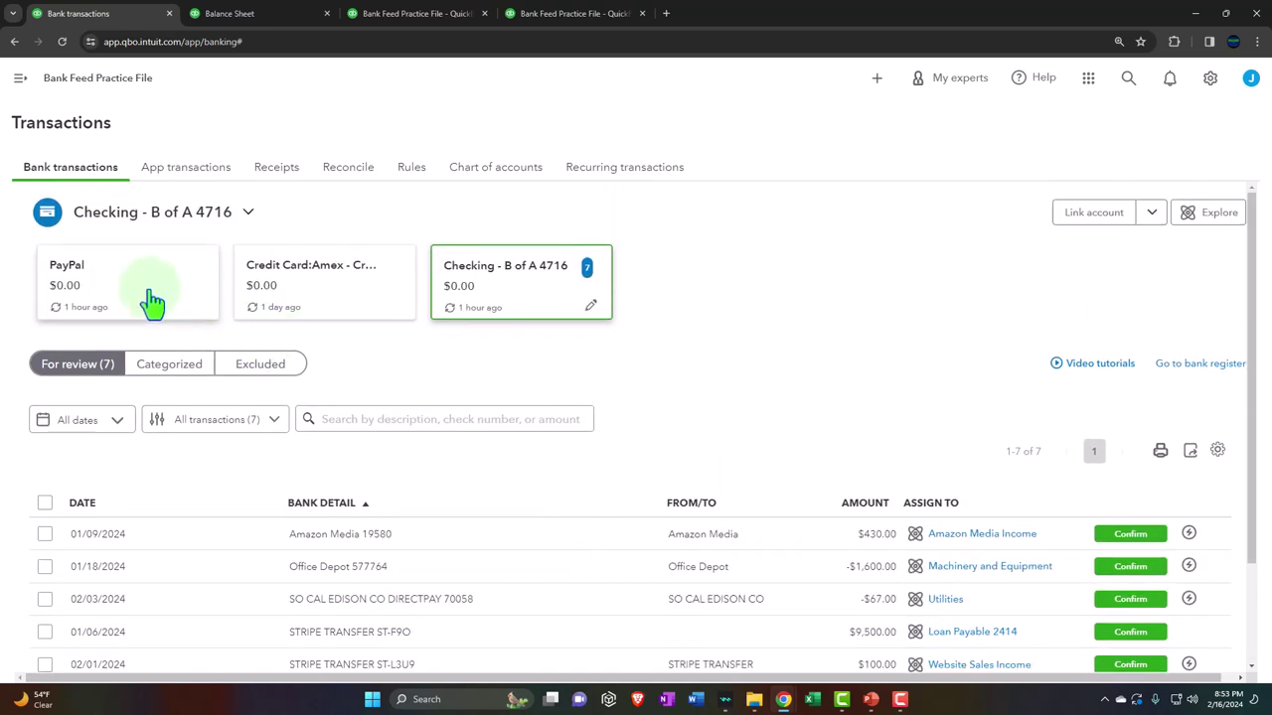
click(164, 364)
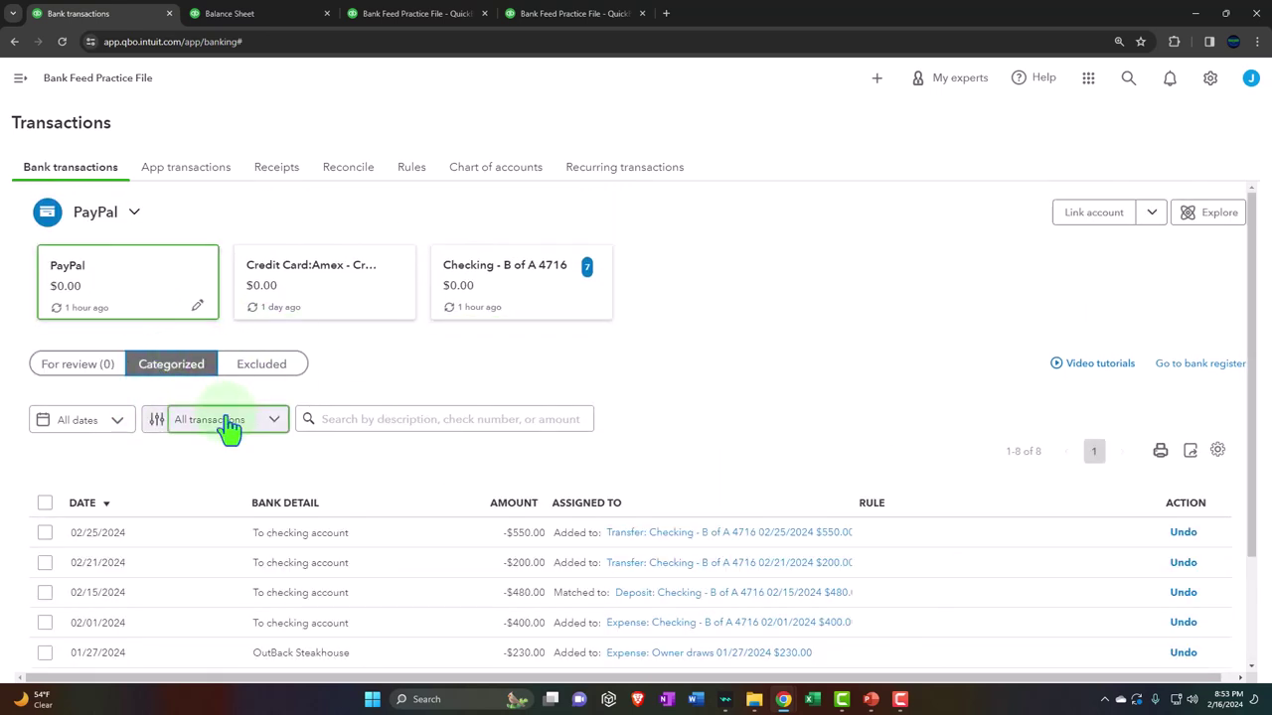
scroll(227, 425, down, 1)
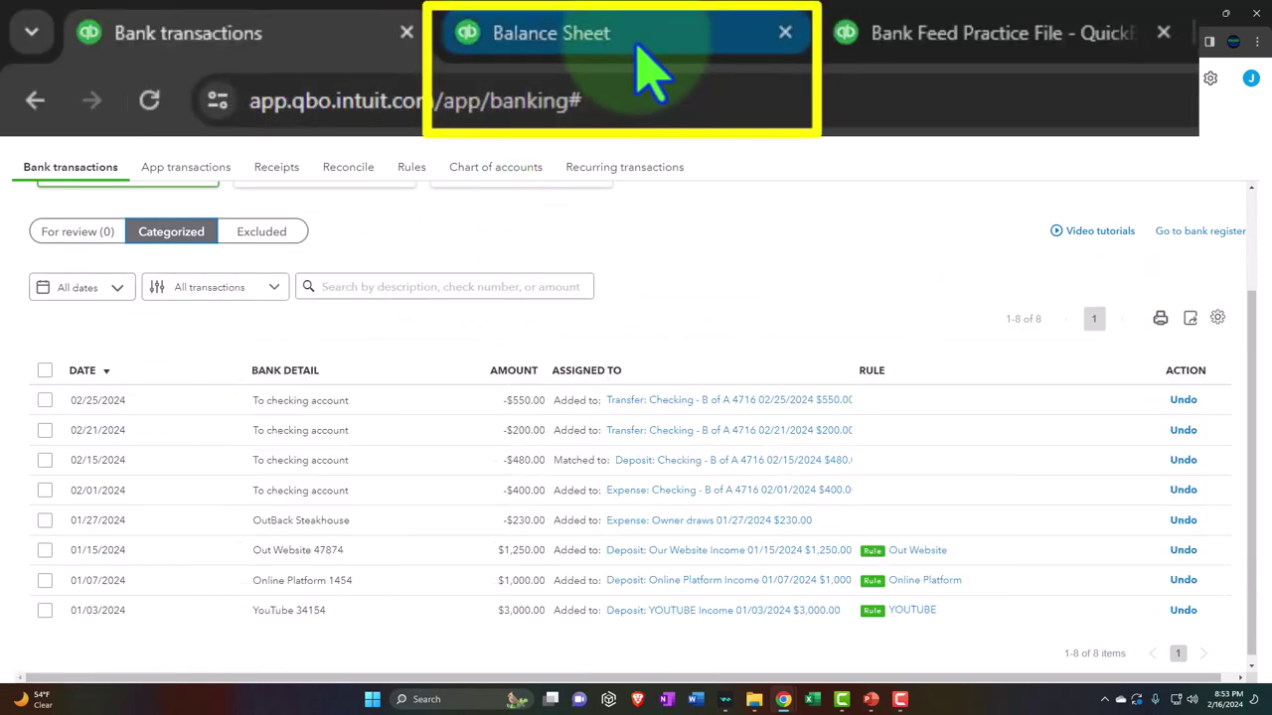
Rerun the Balance Sheet and check the monthly checking and PayPal balances in an enlarged view.
click(265, 19)
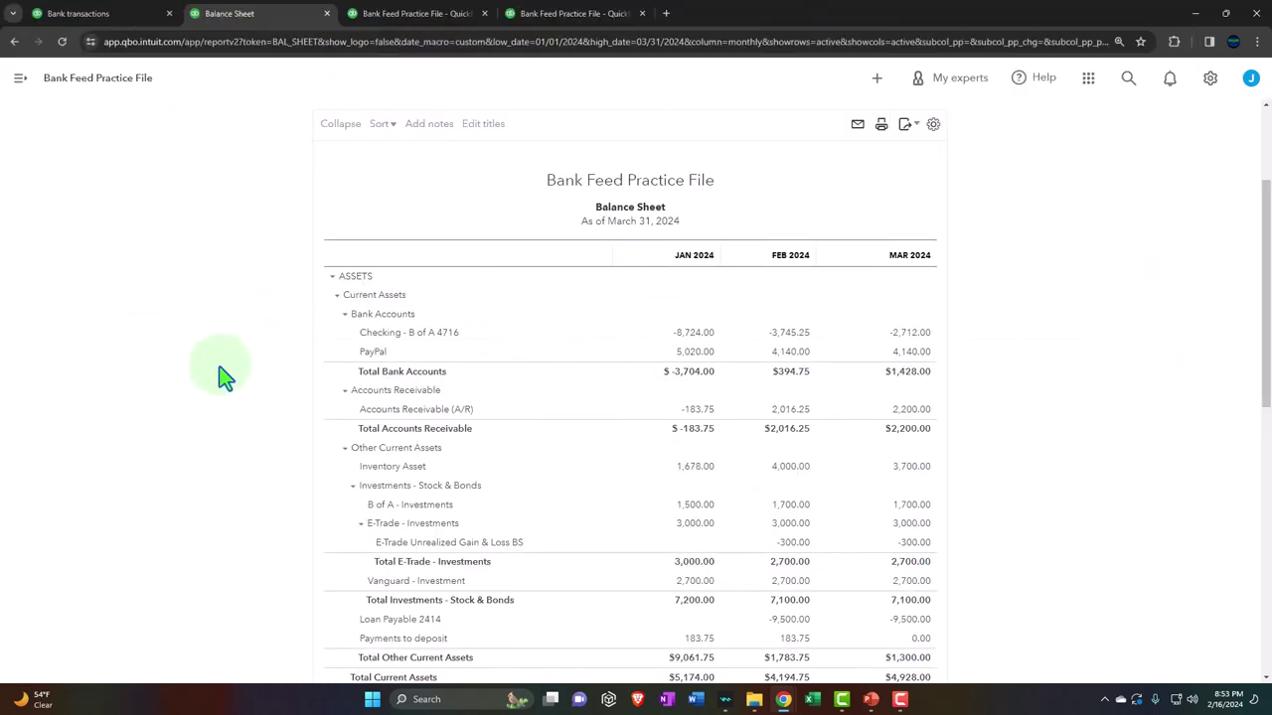
scroll(225, 378, up, 2)
click(662, 246)
scroll(641, 402, down, 2)
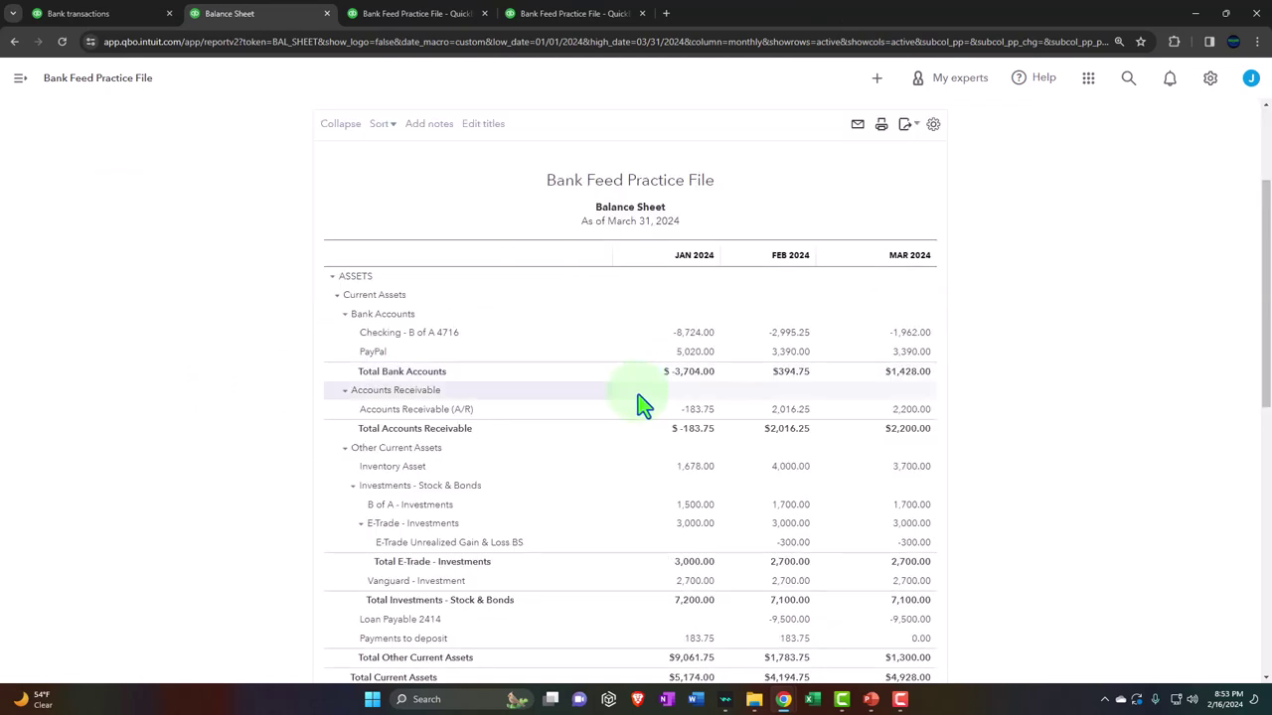
key(ctrl+plus)
key(ctrl+plus)
key(ctrl+plus)
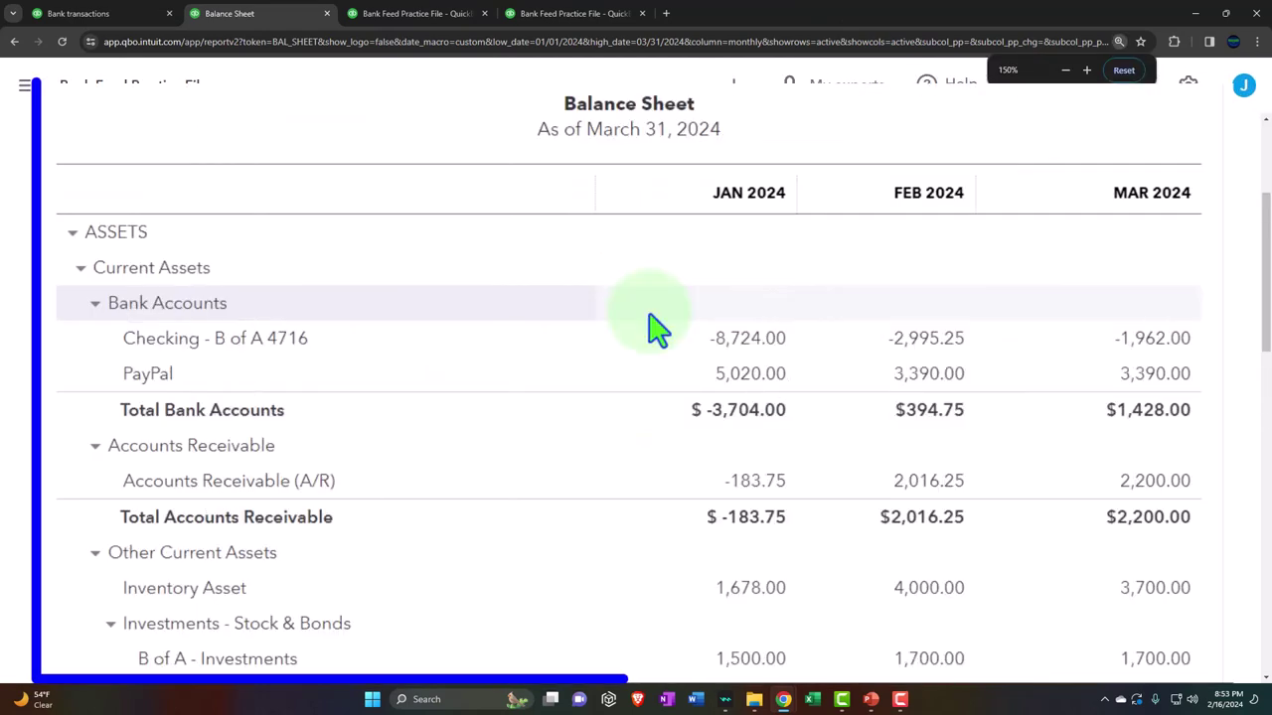
Examine the PayPal transfers among the transactions behind the February 2024 checking balance and return to the Balance Sheet.
click(909, 342)
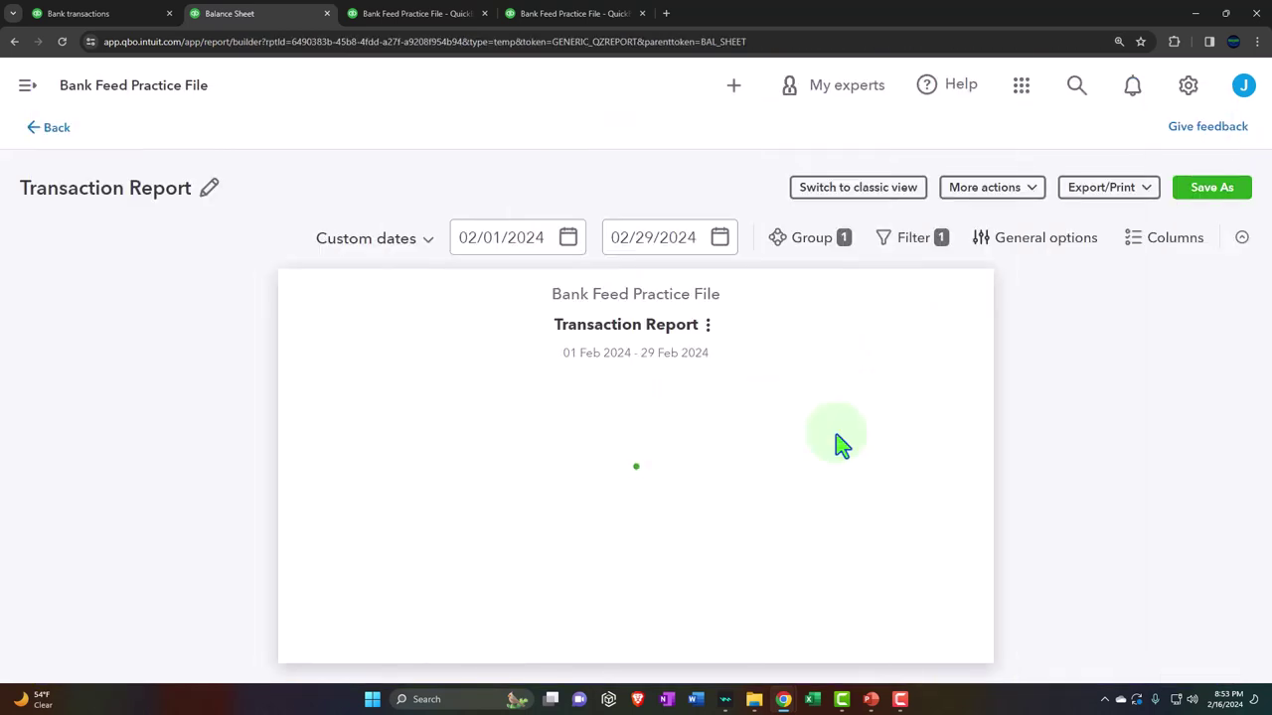
key(ctrl+minus)
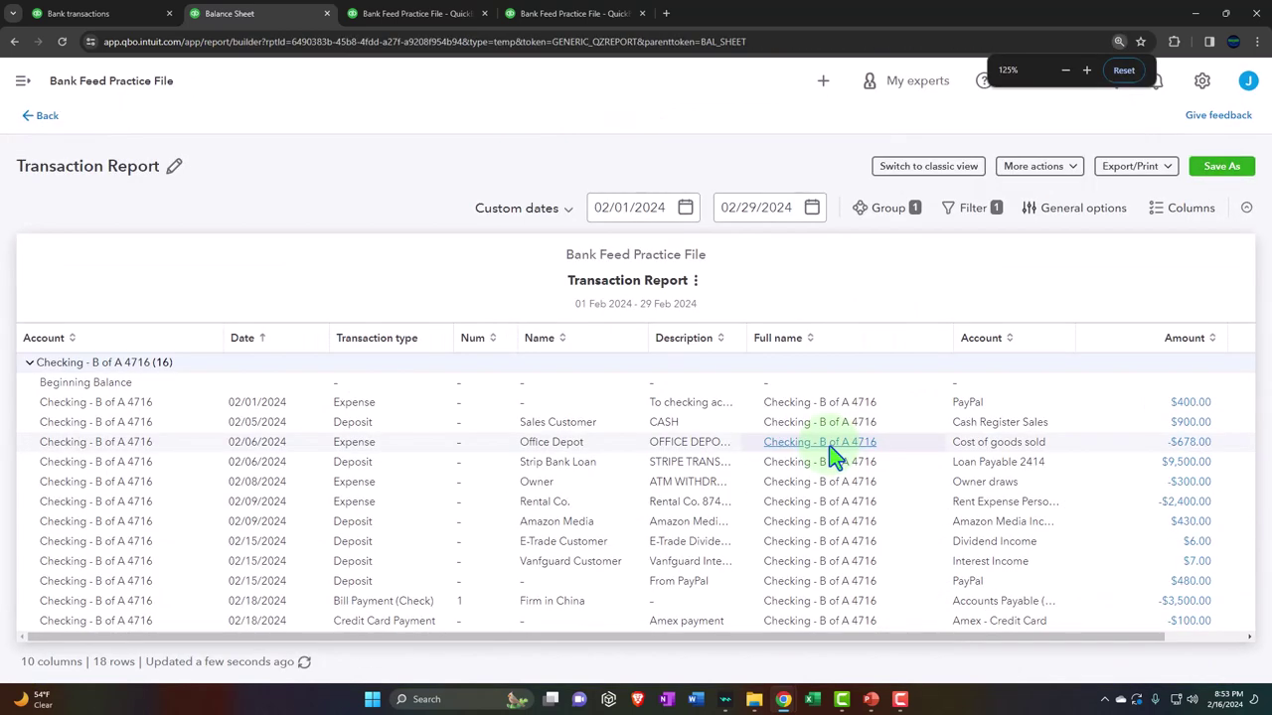
key(ctrl+minus)
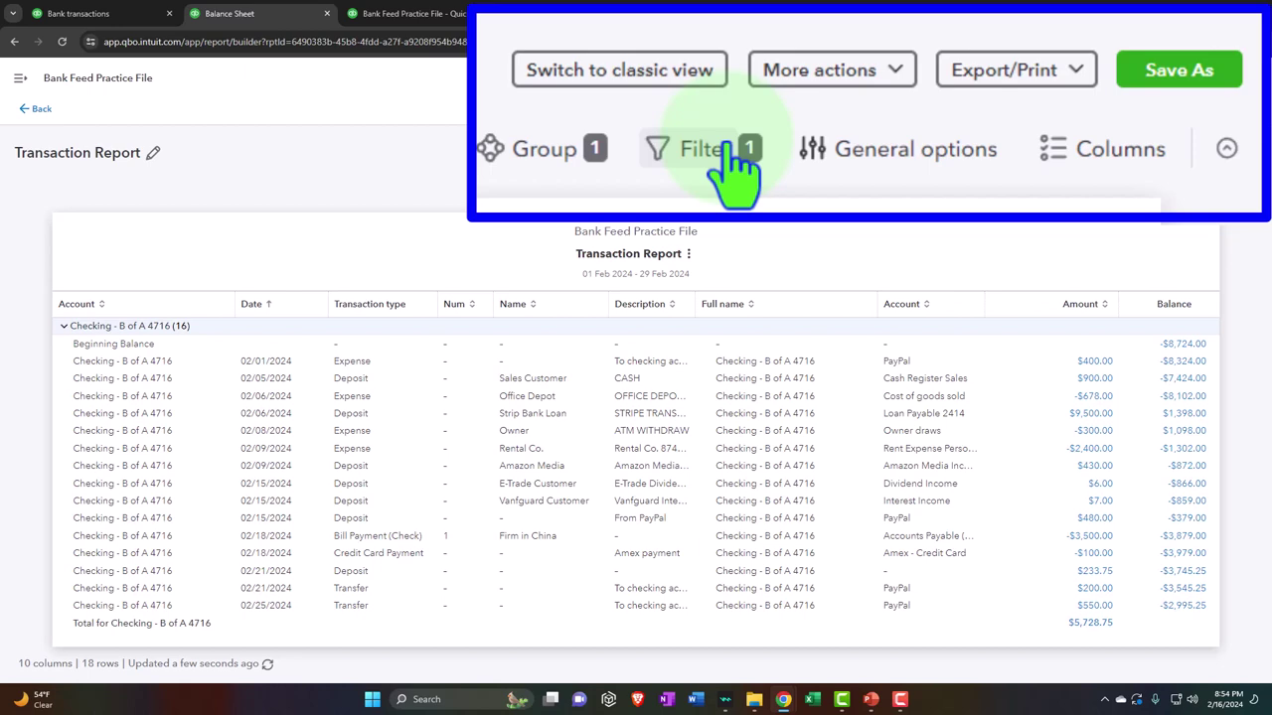
click(36, 109)
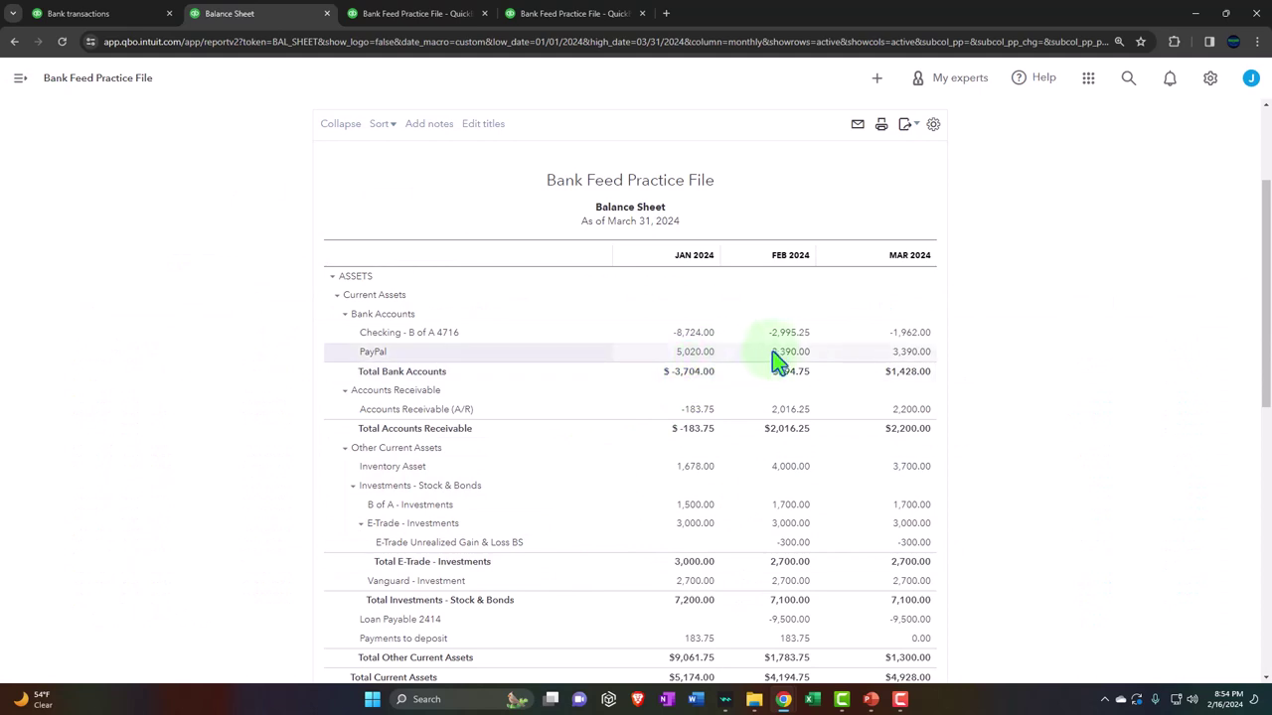
Examine the transactions behind the February 2024 PayPal balance, then return to the bank feeds and check the PayPal categorized and for-review lists.
click(792, 355)
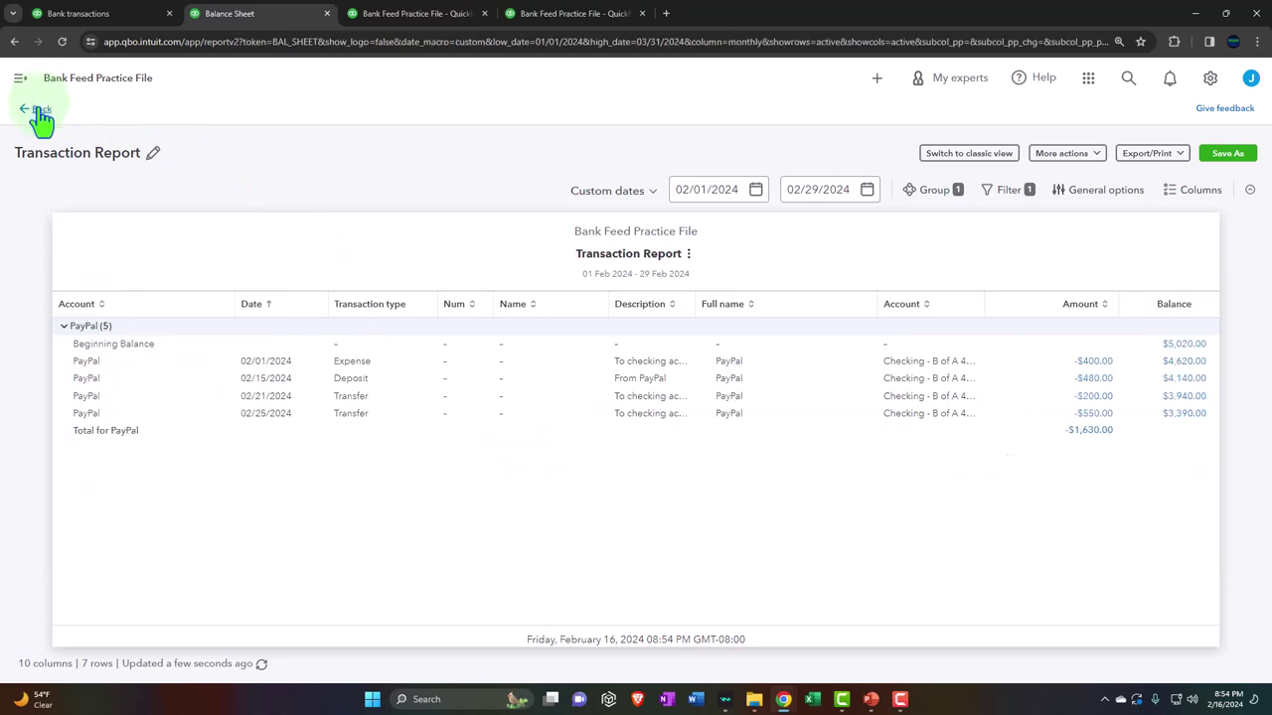
click(37, 111)
click(103, 19)
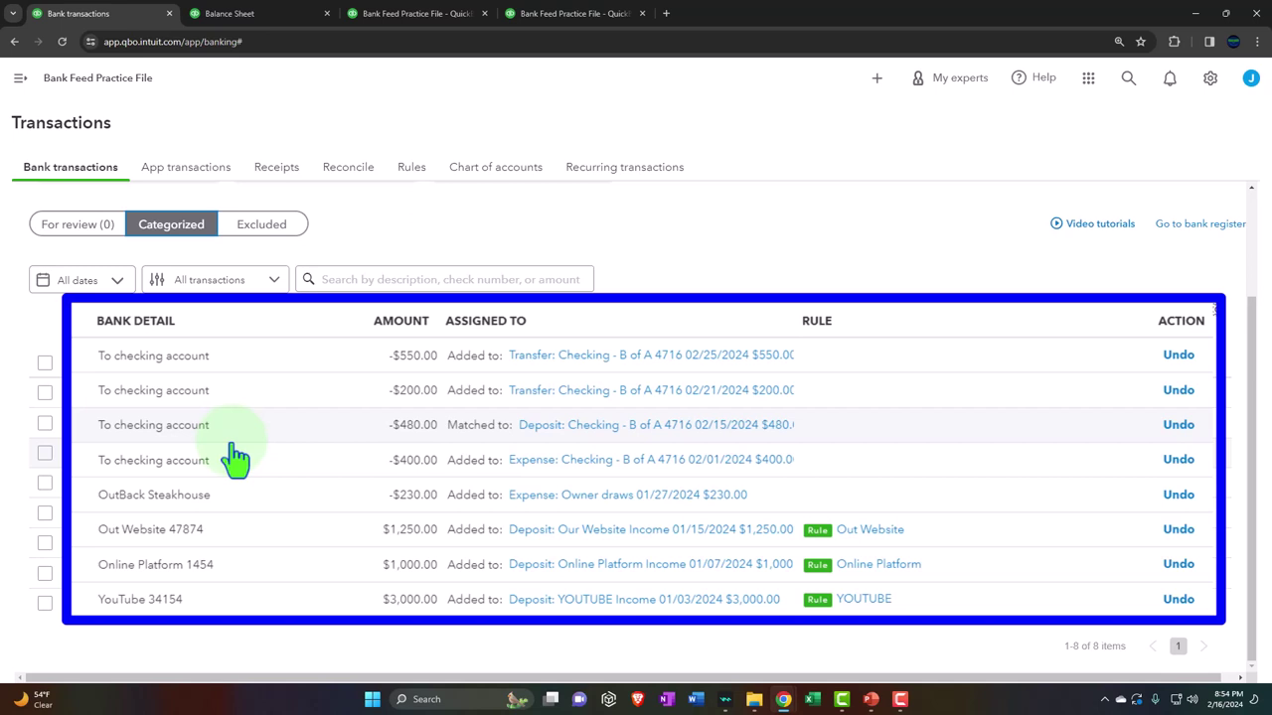
click(80, 226)
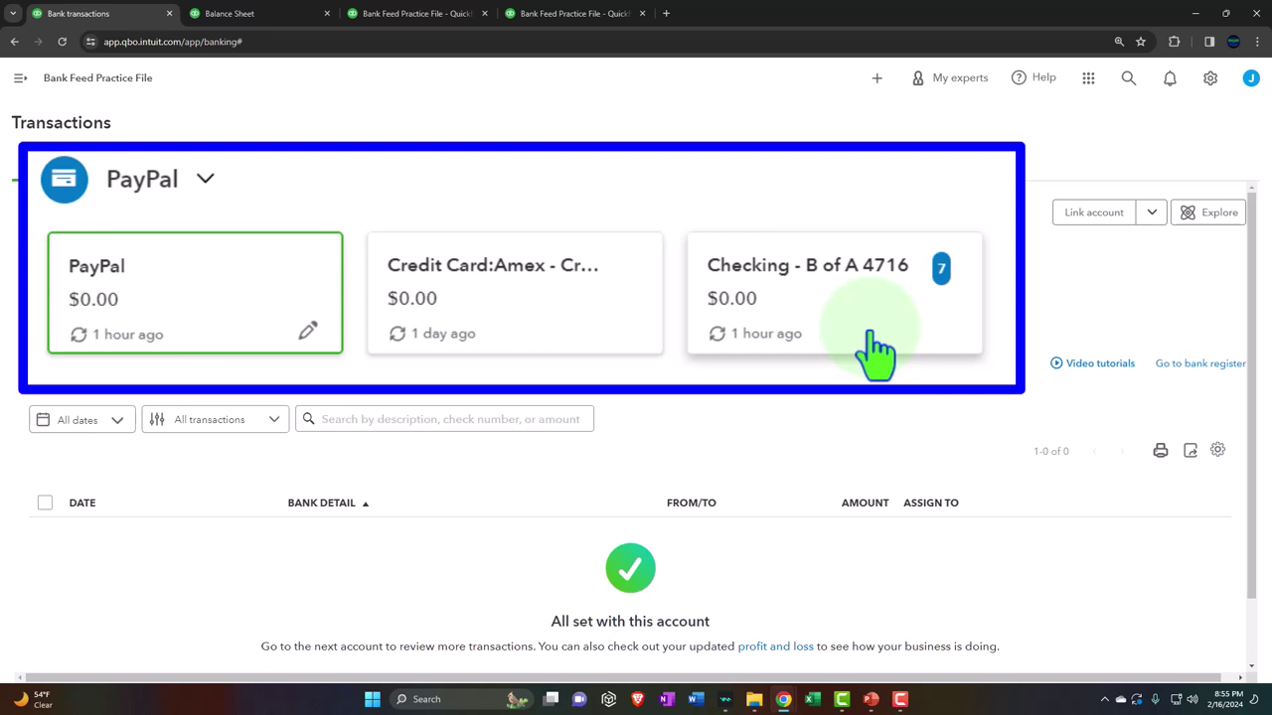
Rerun the Balance Sheet and review it enlarged from the bank accounts through total liabilities and equity.
click(273, 22)
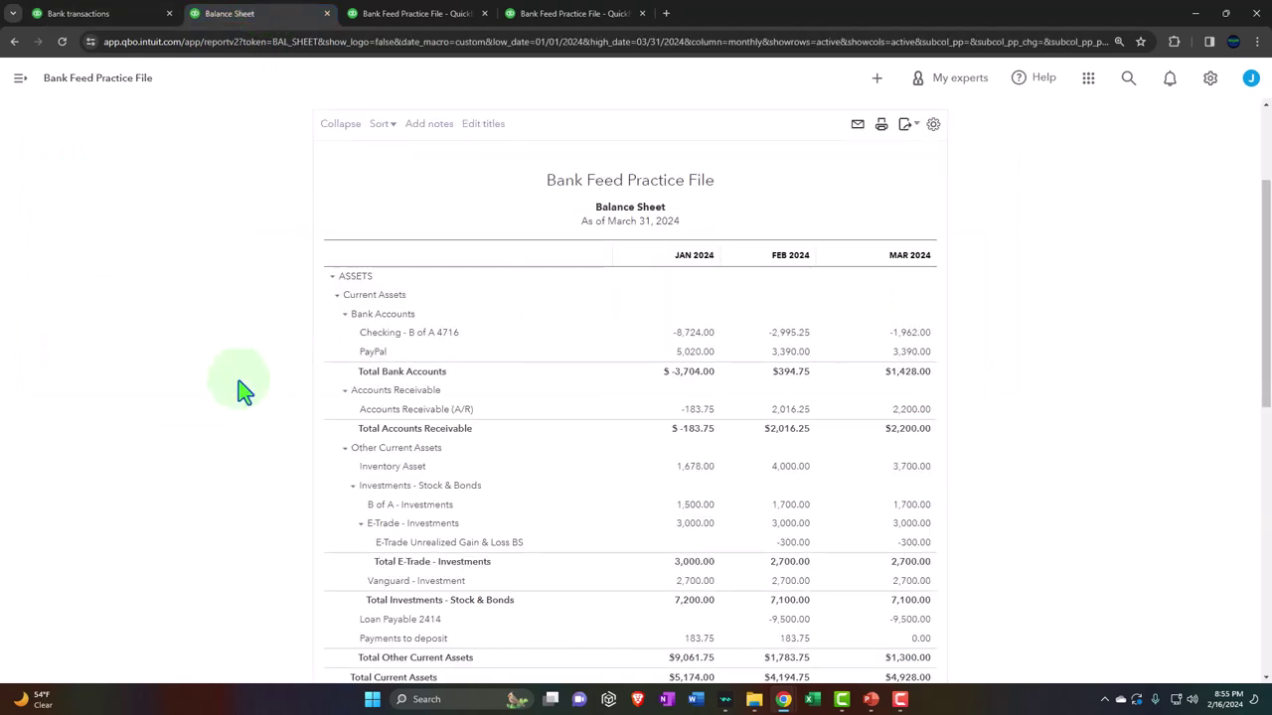
scroll(236, 391, up, 2)
scroll(275, 454, down, 2)
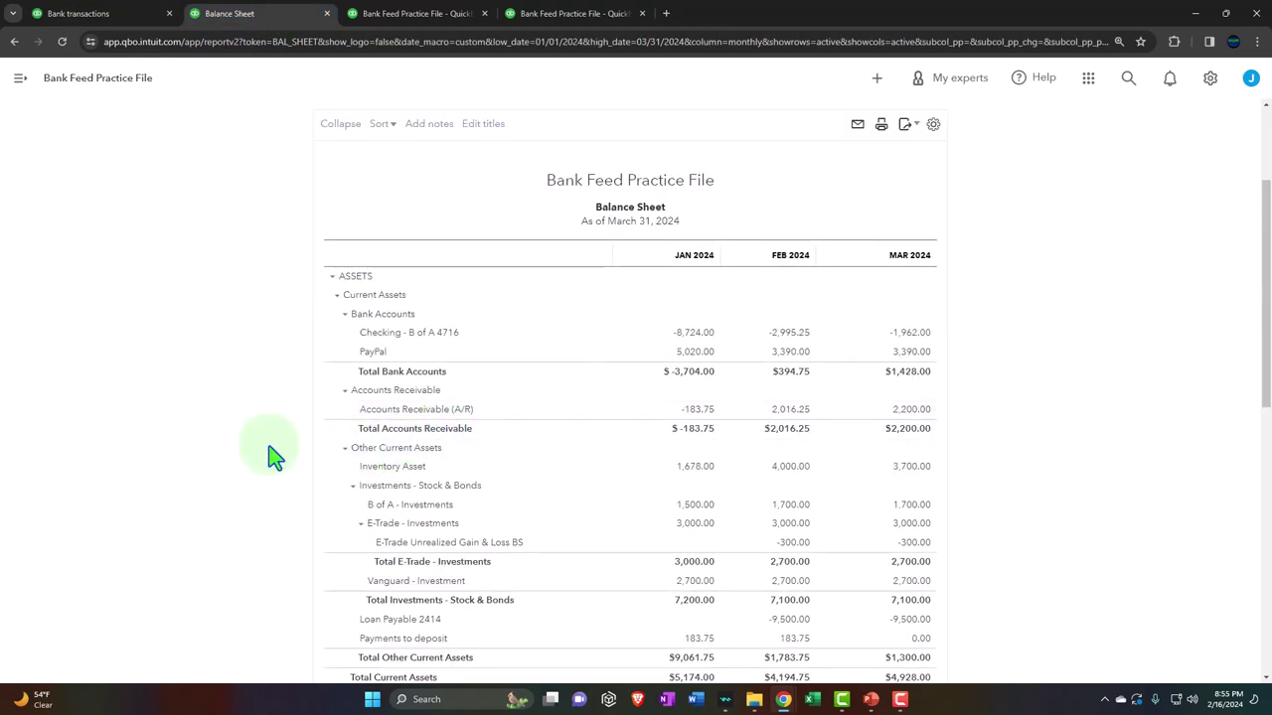
key(ctrl+plus)
key(ctrl+plus)
key(ctrl+plus)
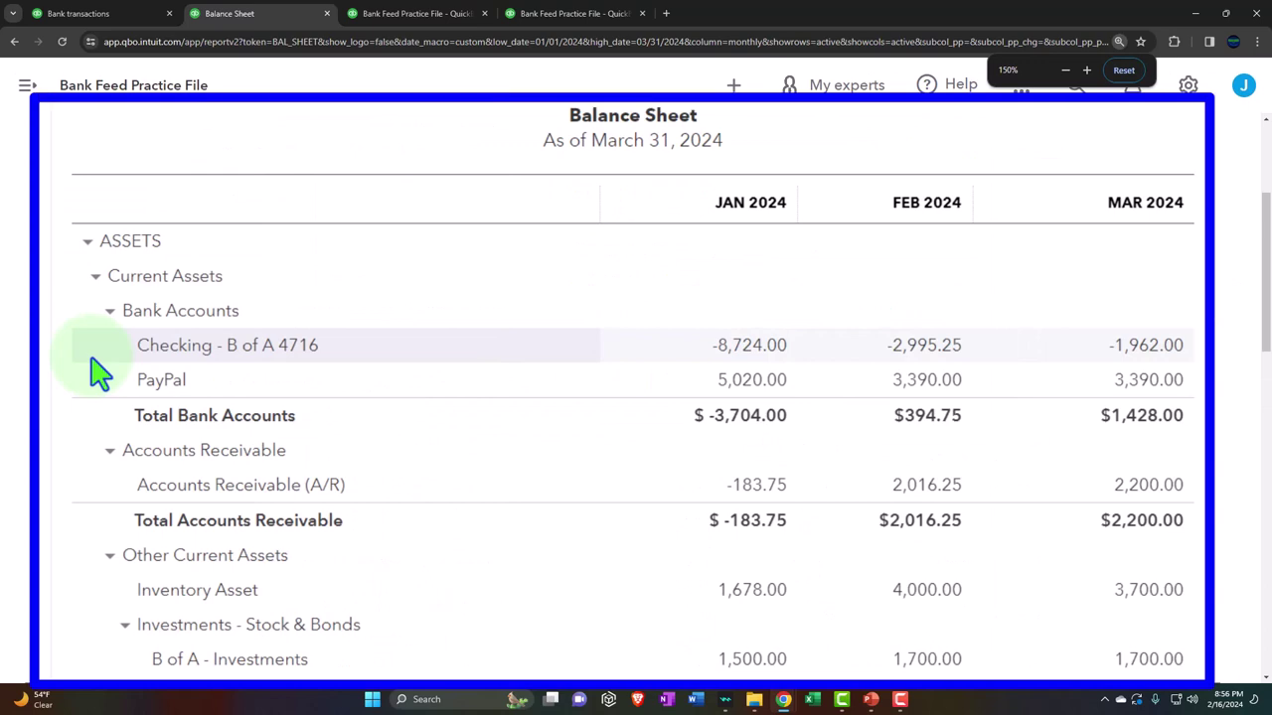
scroll(100, 373, down, 1)
scroll(99, 373, down, 5)
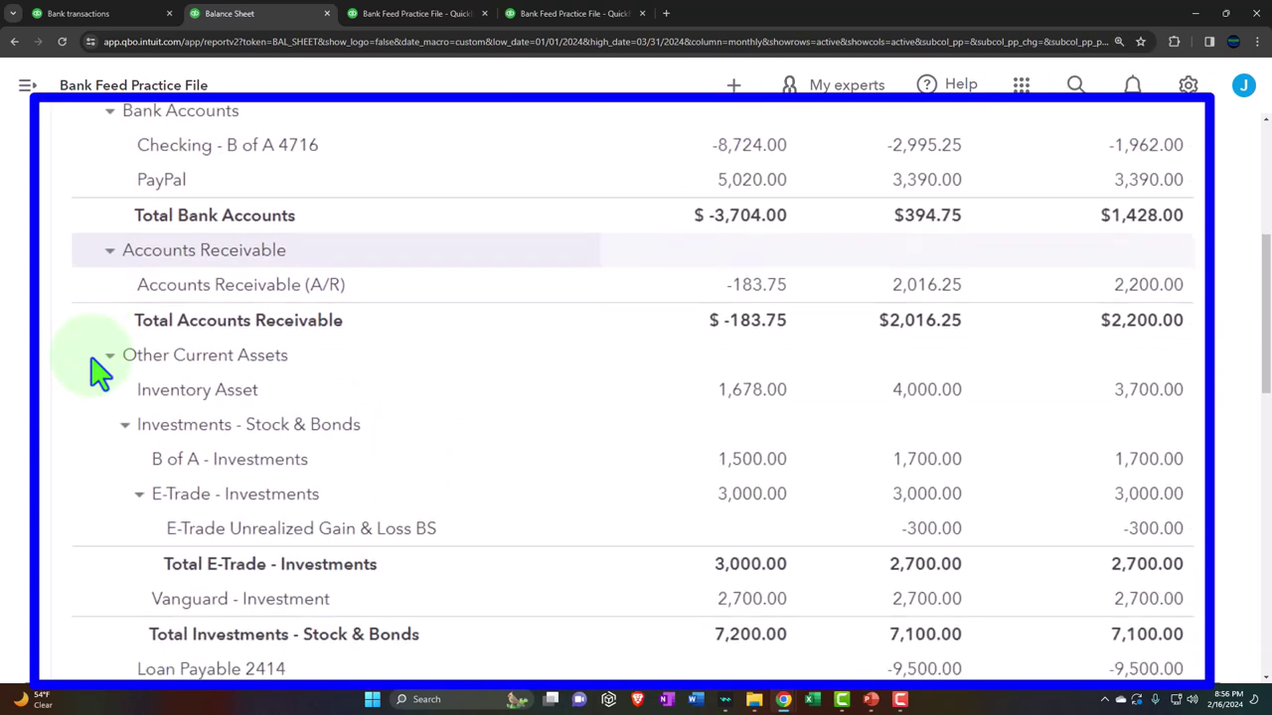
scroll(100, 373, down, 7)
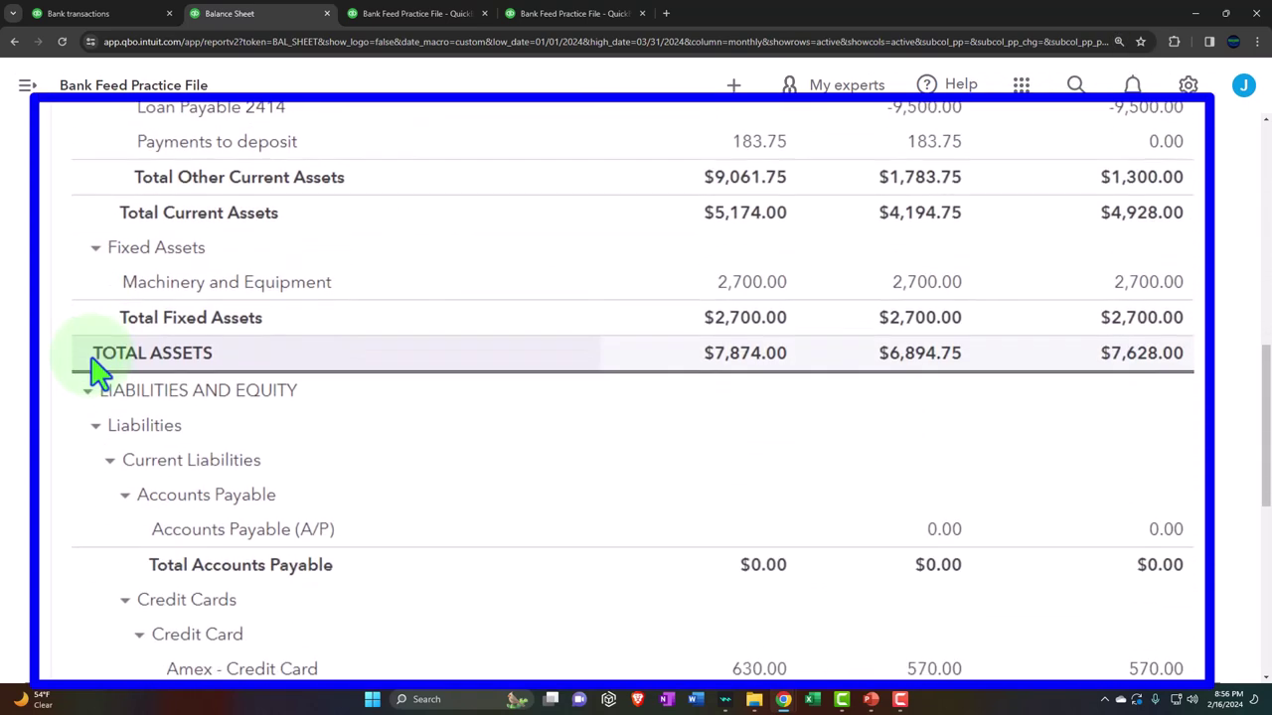
scroll(100, 373, down, 2)
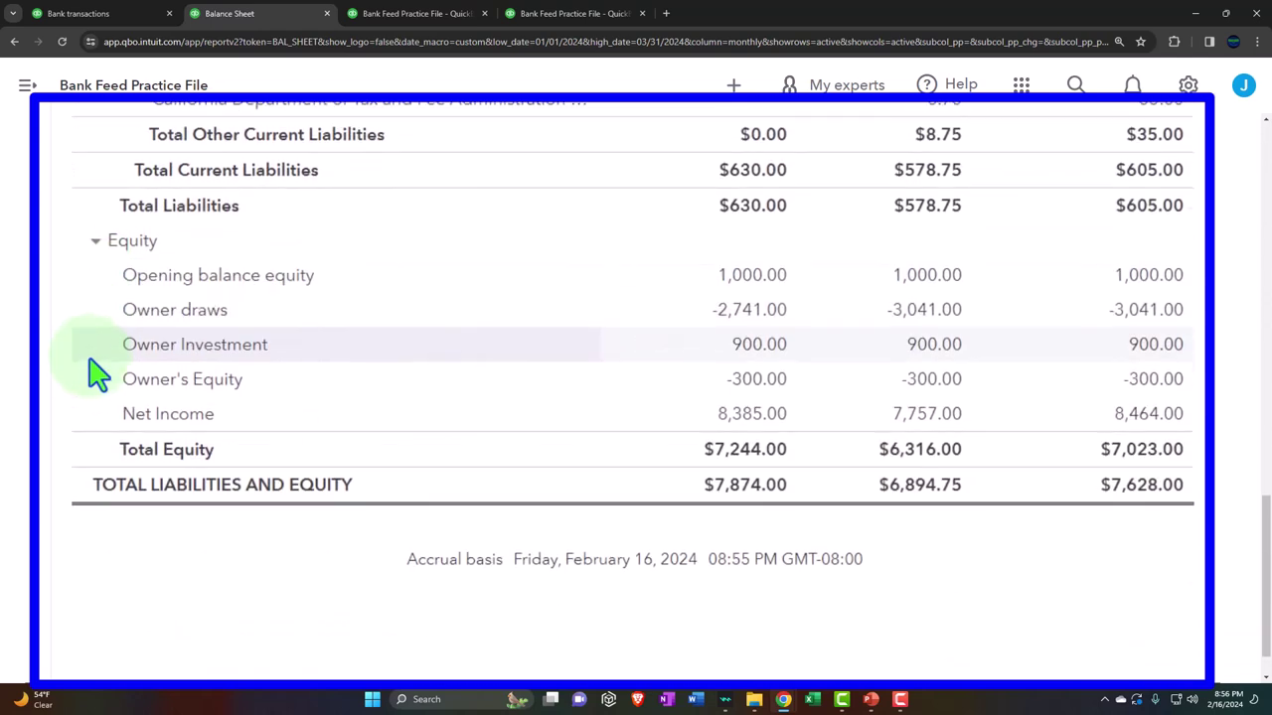
key(ctrl+0)
Review the January–March 2024 monthly Profit and Loss in an enlarged view, from income down to net income.
click(388, 15)
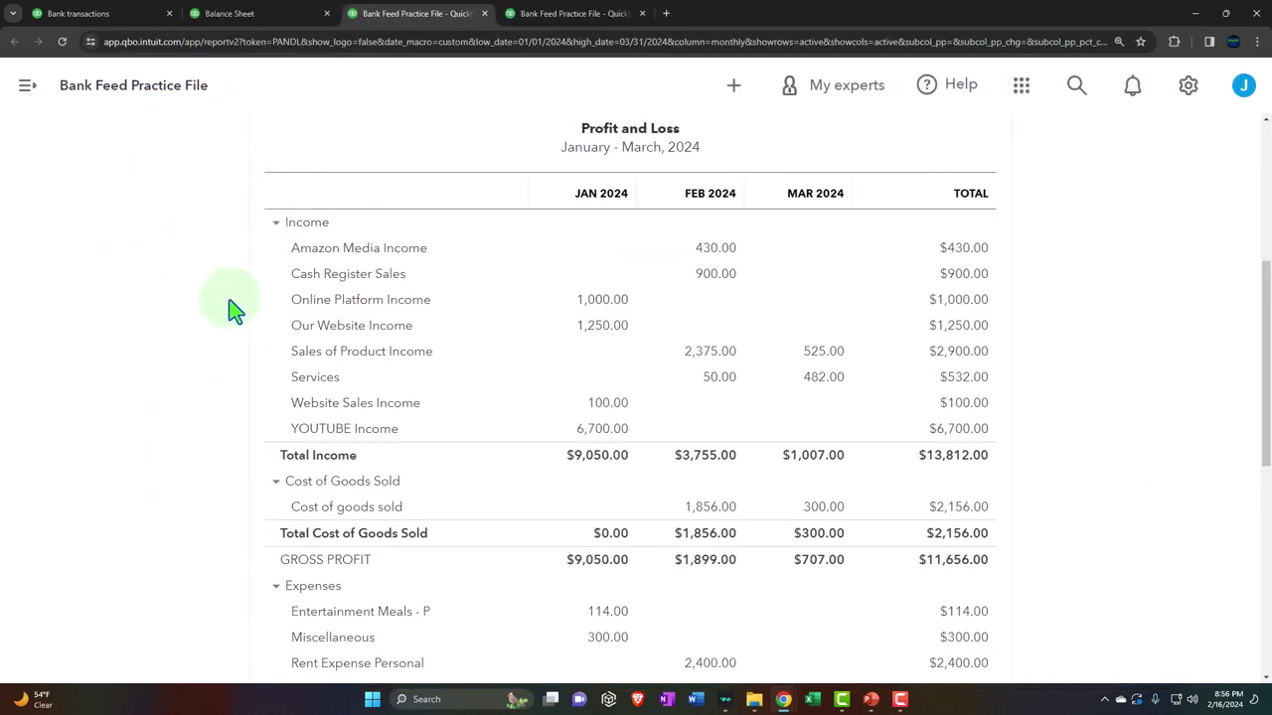
scroll(238, 328, up, 3)
scroll(170, 463, down, 2)
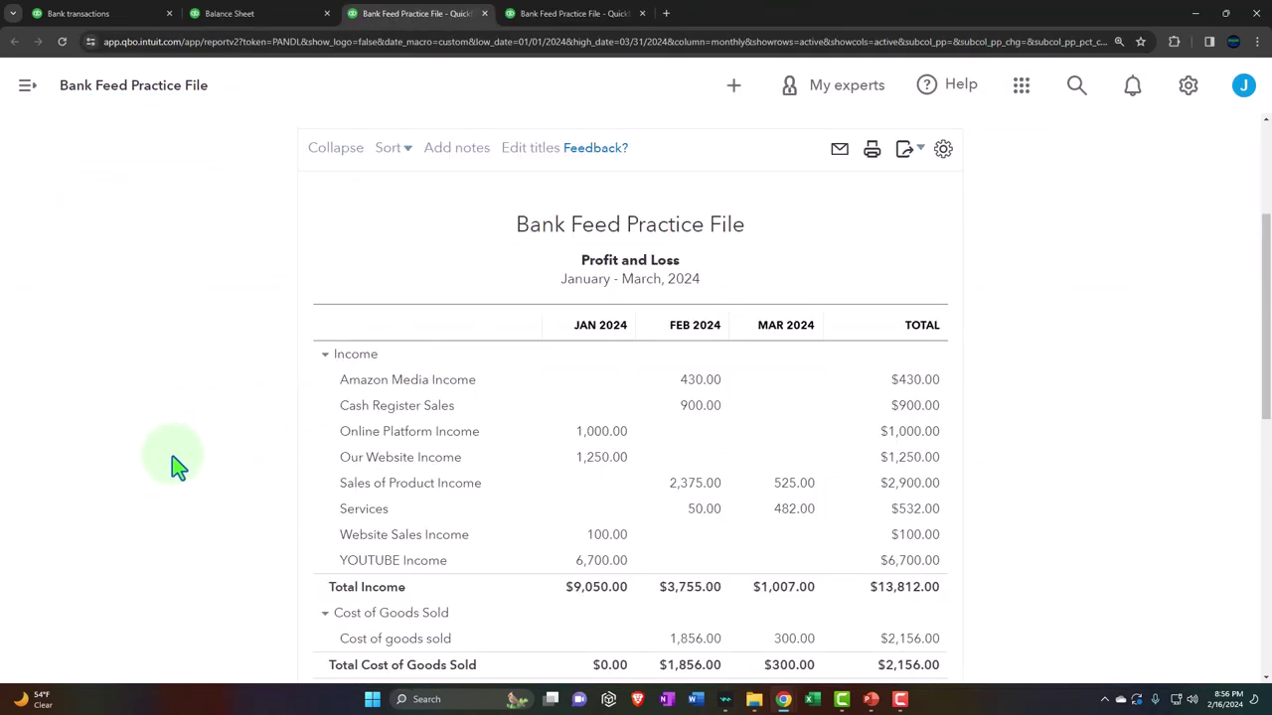
scroll(170, 463, down, 1)
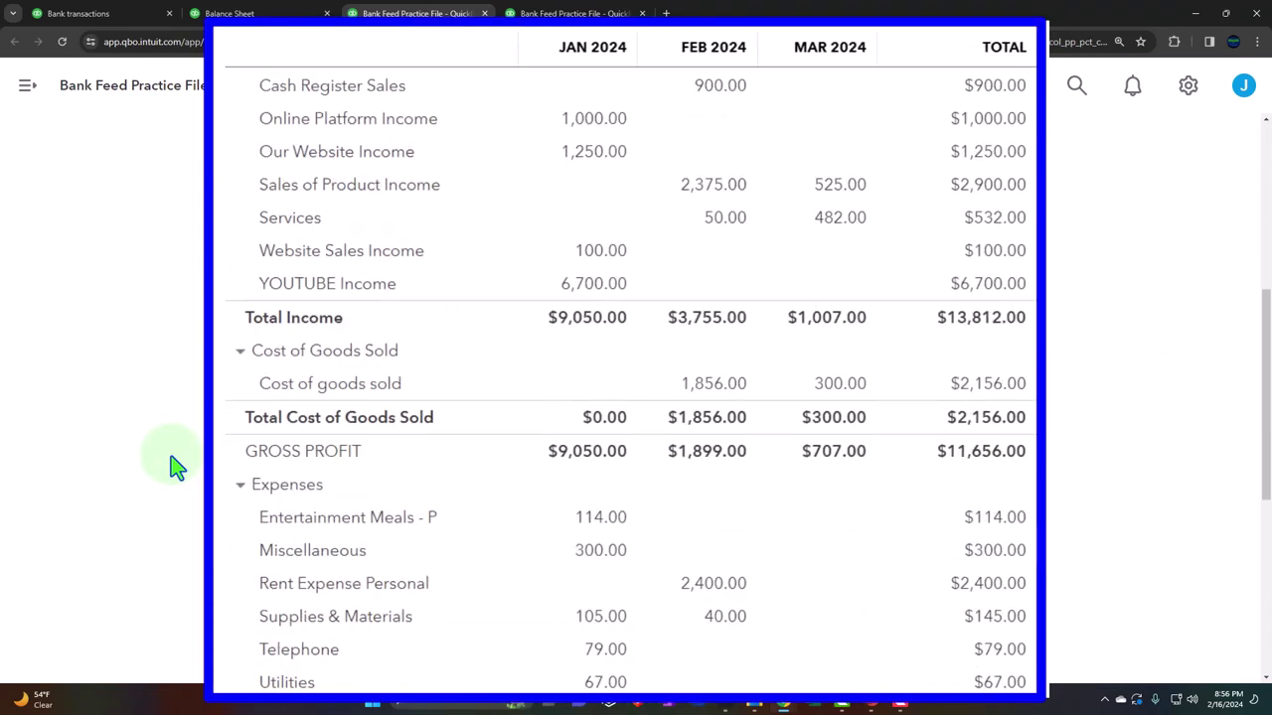
scroll(170, 463, down, 3)
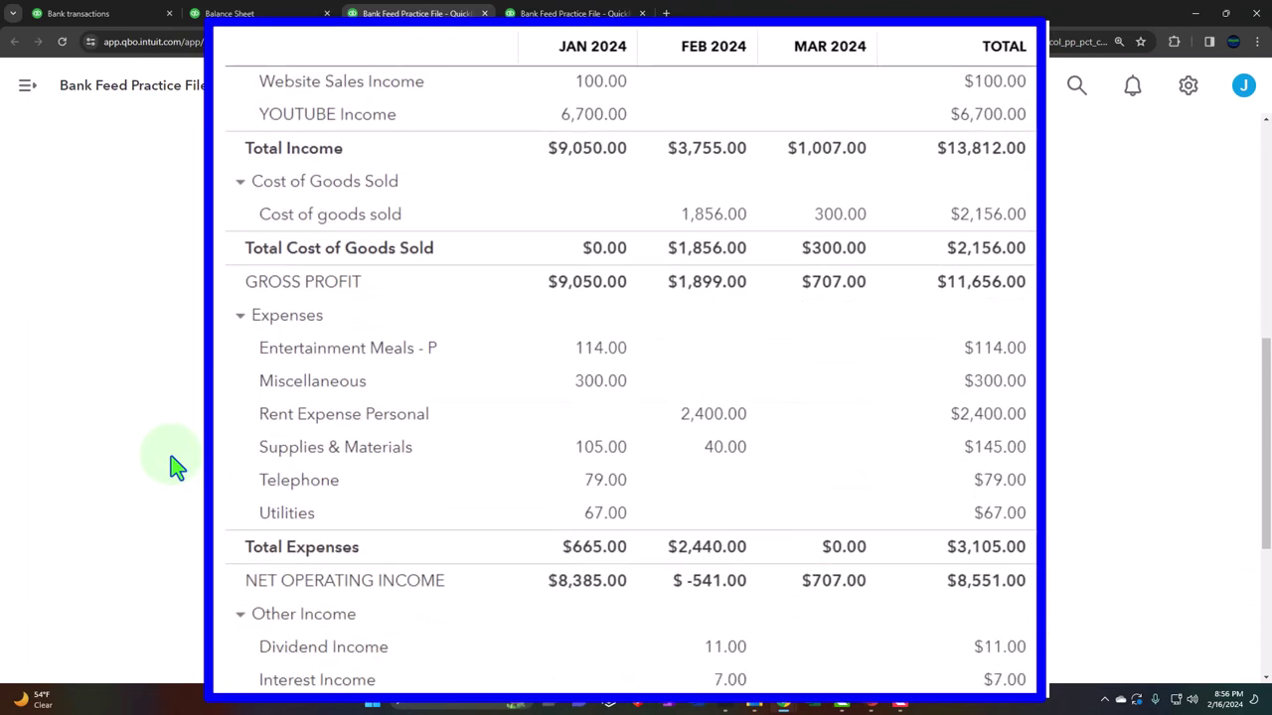
scroll(175, 467, down, 2)
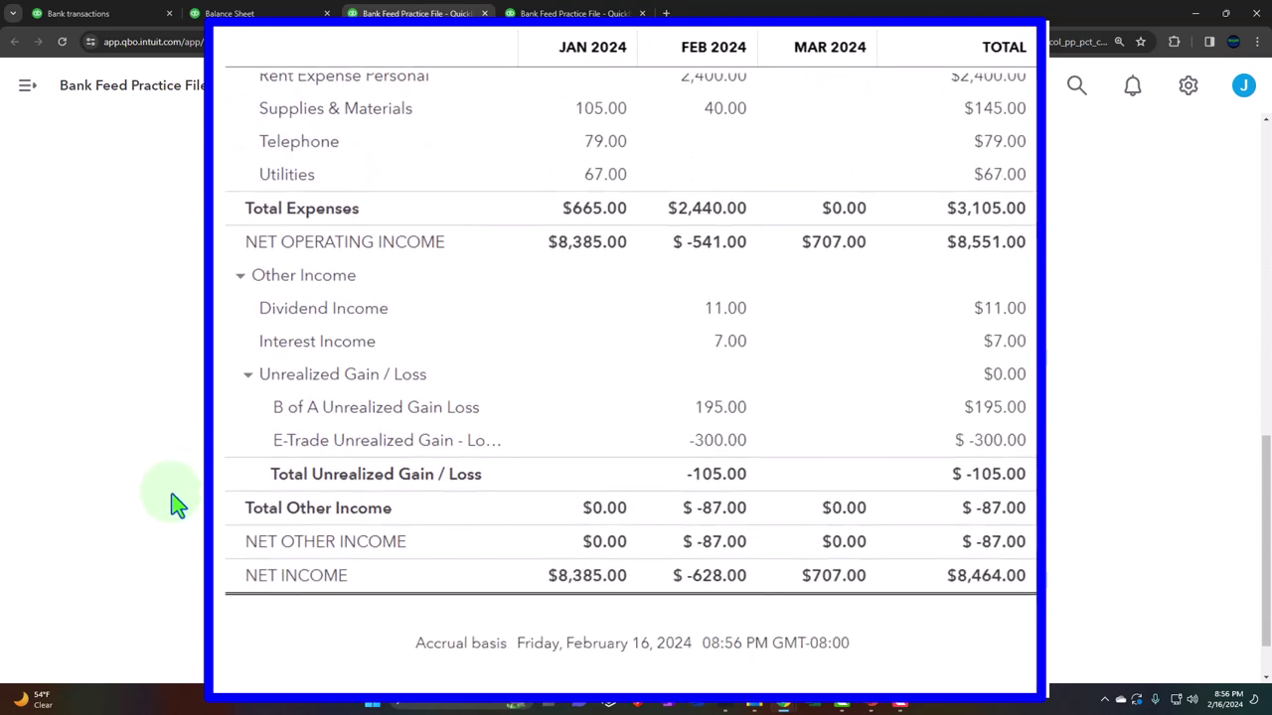
key(Escape)
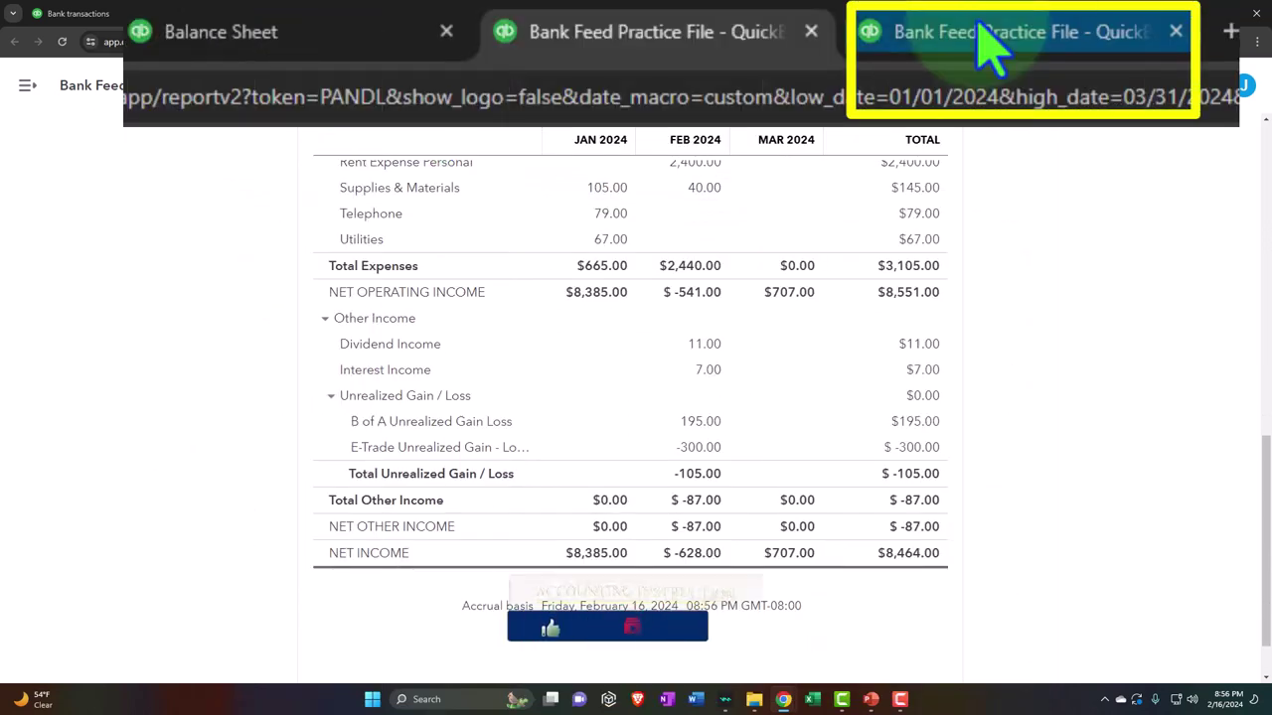
Rerun the monthly Trial Balance as of March 31, 2024 and review it enlarged from the bank accounts down to the totals.
click(984, 38)
click(697, 308)
key(ctrl+1)
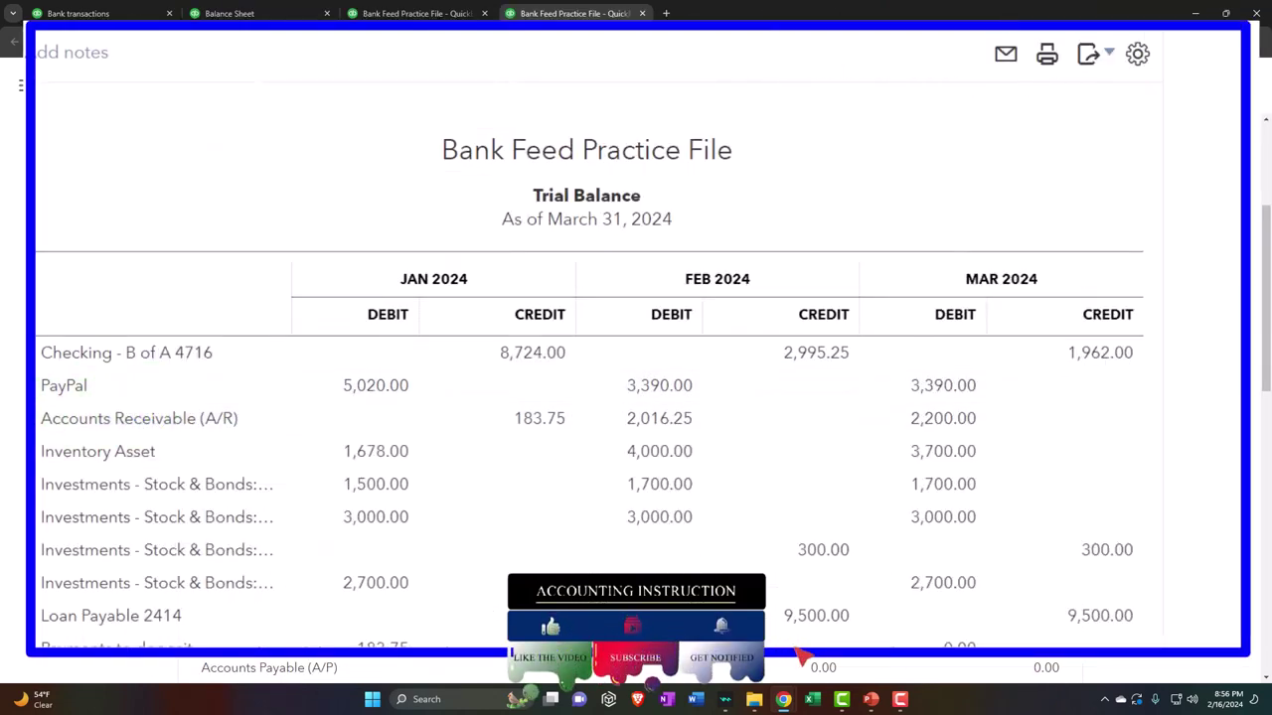
scroll(636, 397, down, 5)
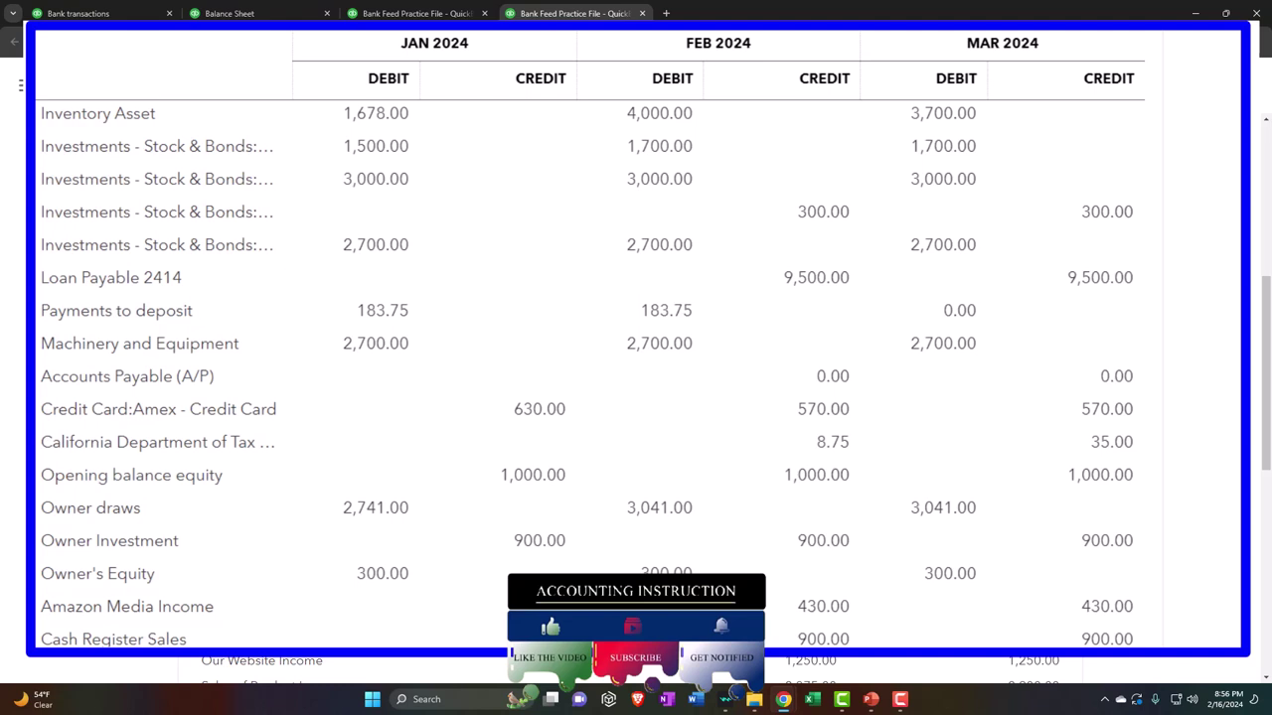
scroll(635, 397, down, 4)
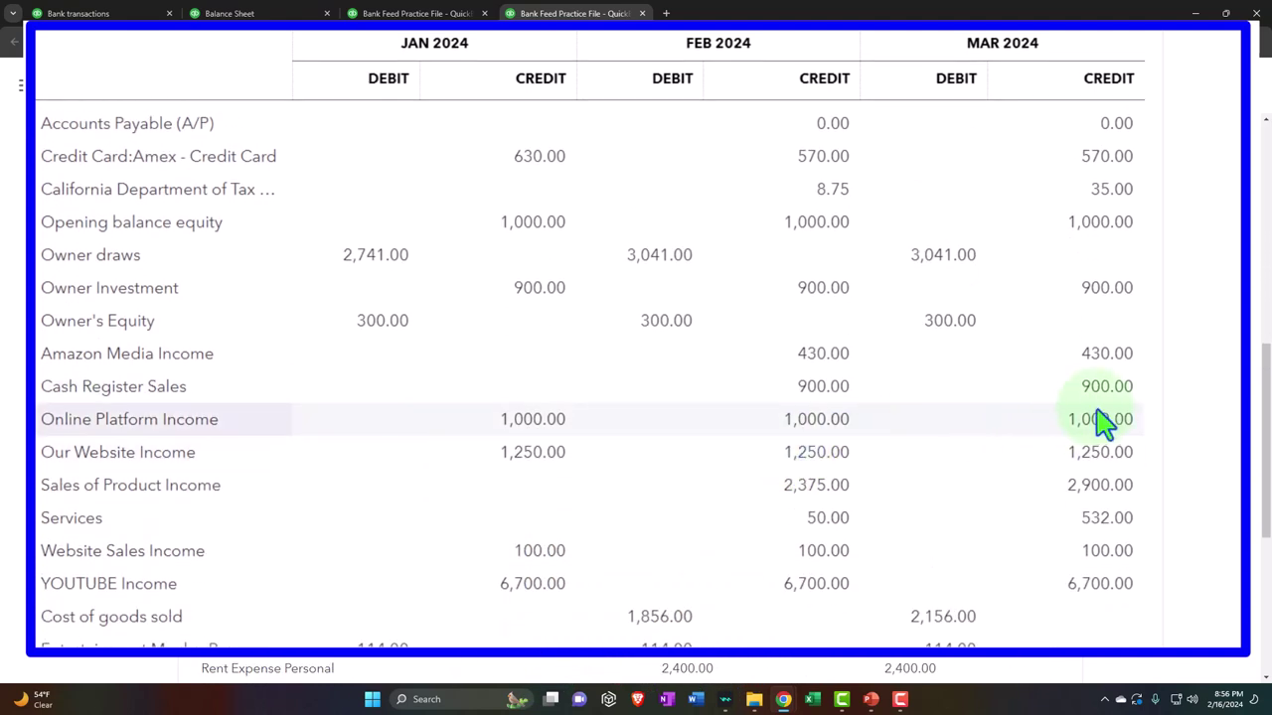
scroll(1214, 419, down, 1)
scroll(1214, 419, down, 4)
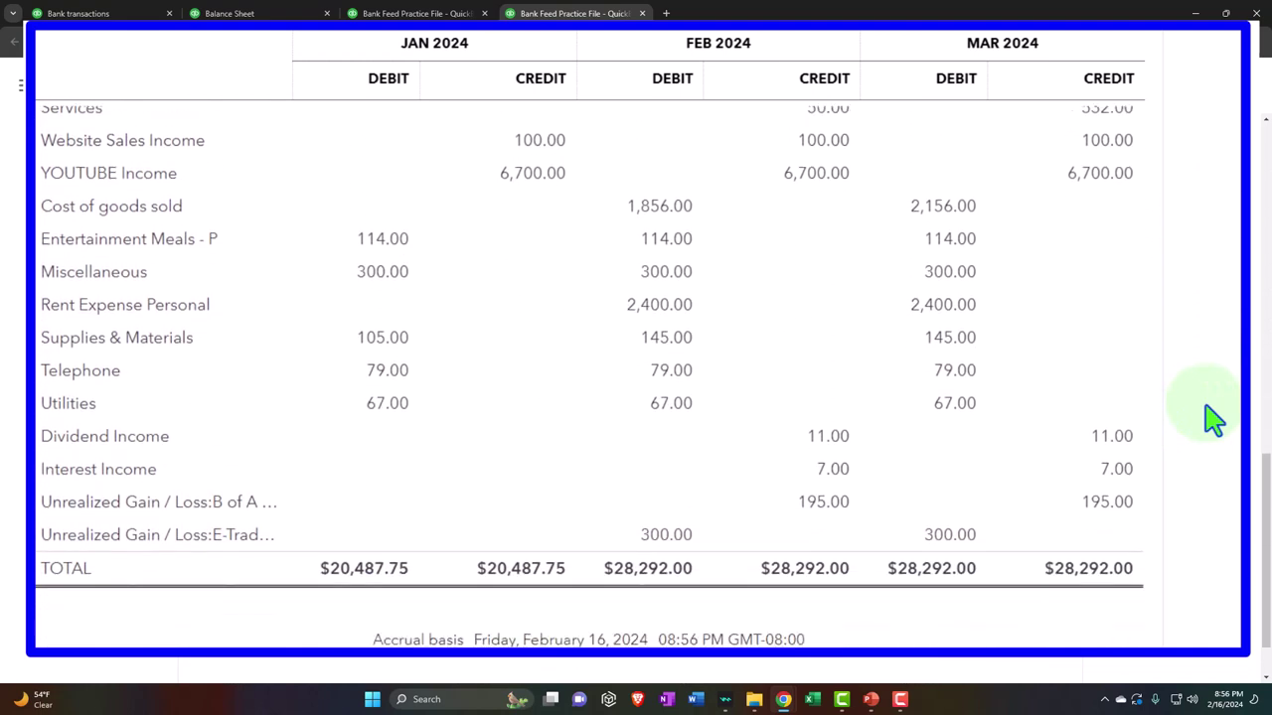